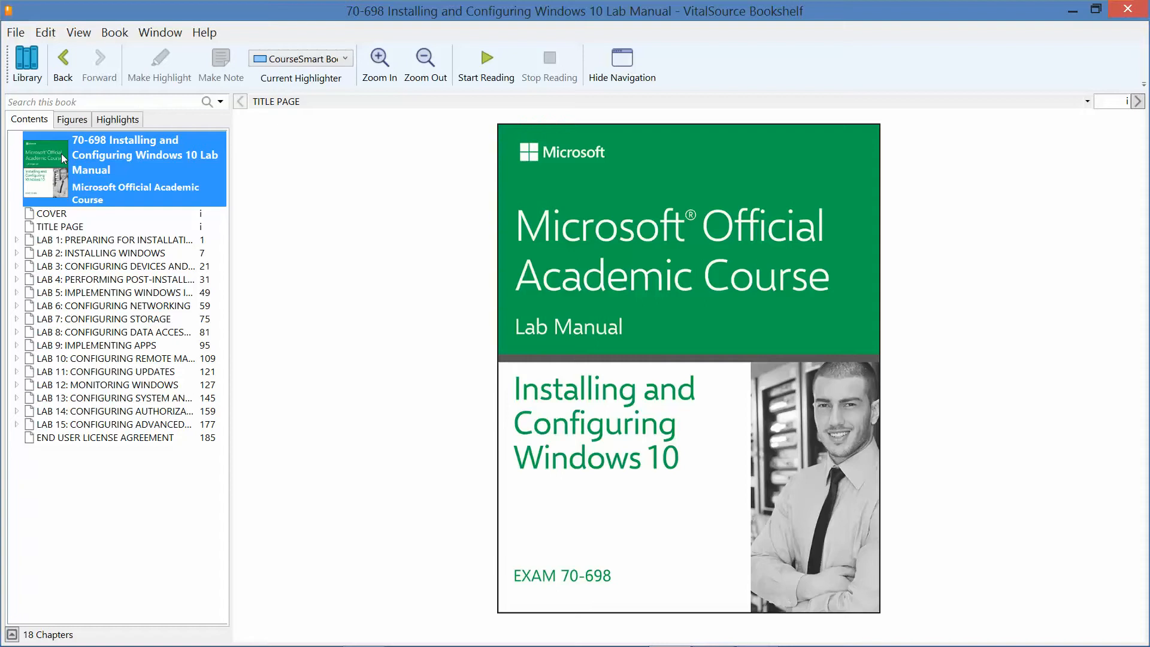
Go to Lab 2: Installing Windows, Exercise 2.2 Upgrading Windows 10, in the lab manual.
click(108, 254)
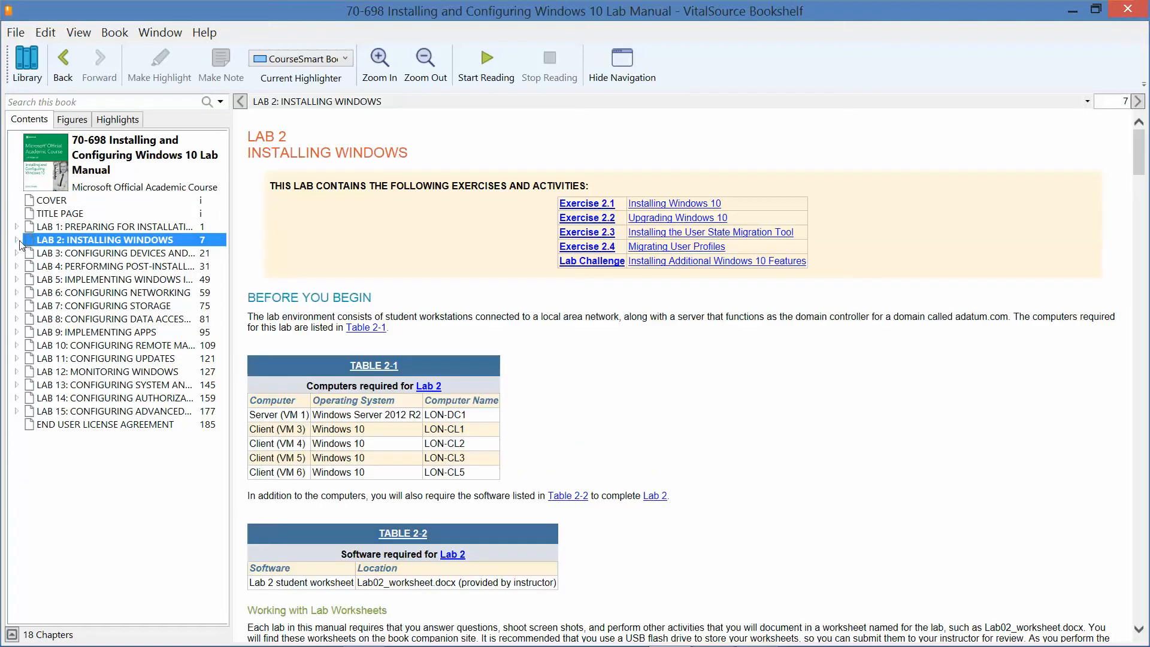
click(17, 240)
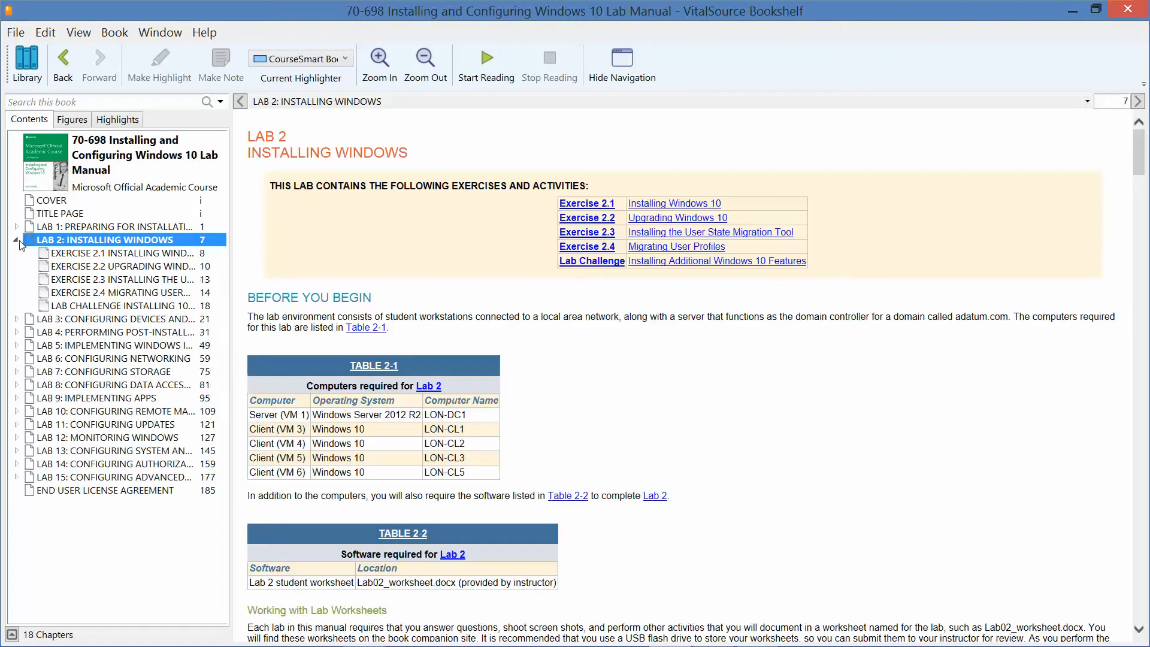
click(132, 267)
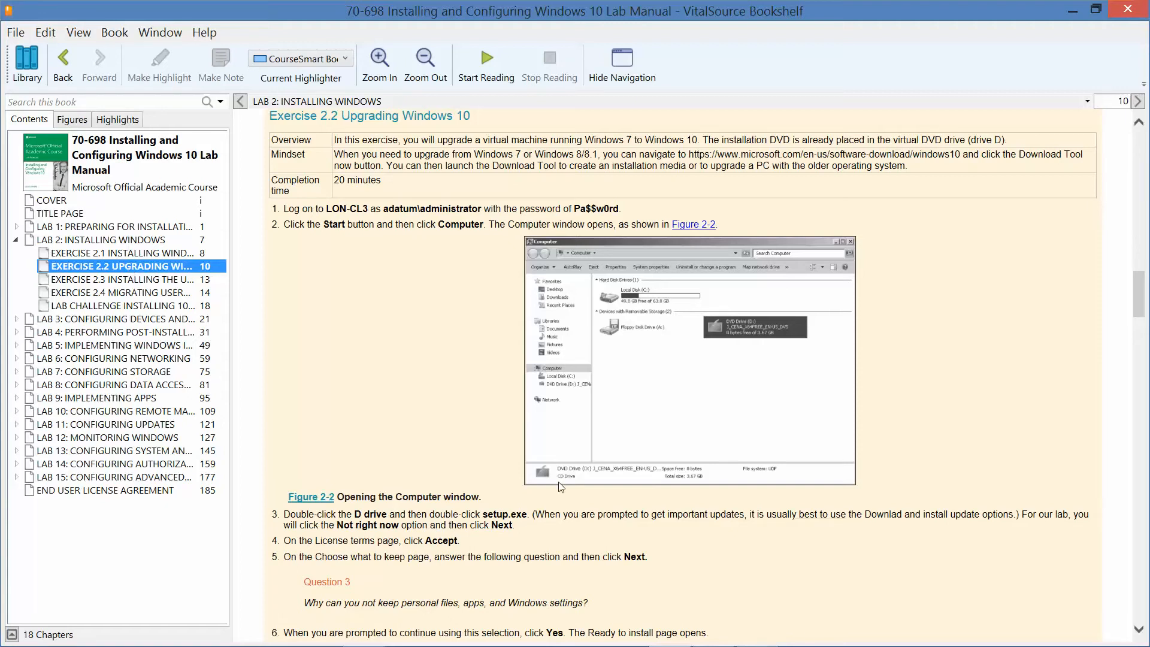
mouse_move(711, 645)
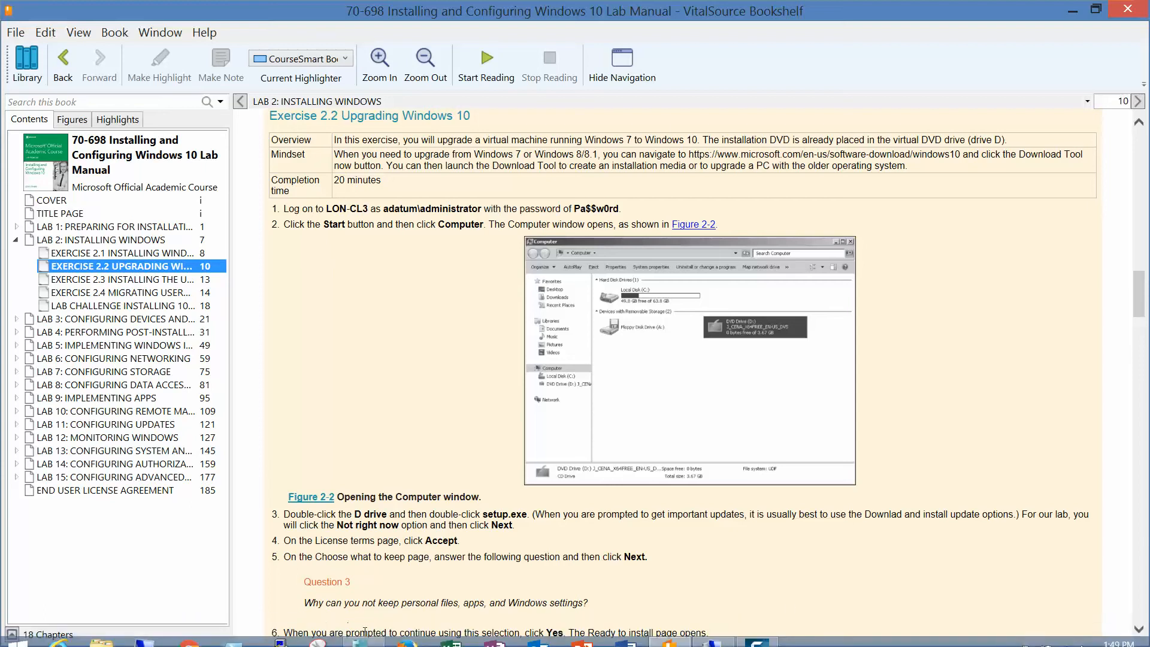
Open a connection to the LON-CL3 virtual machine and start it.
click(368, 636)
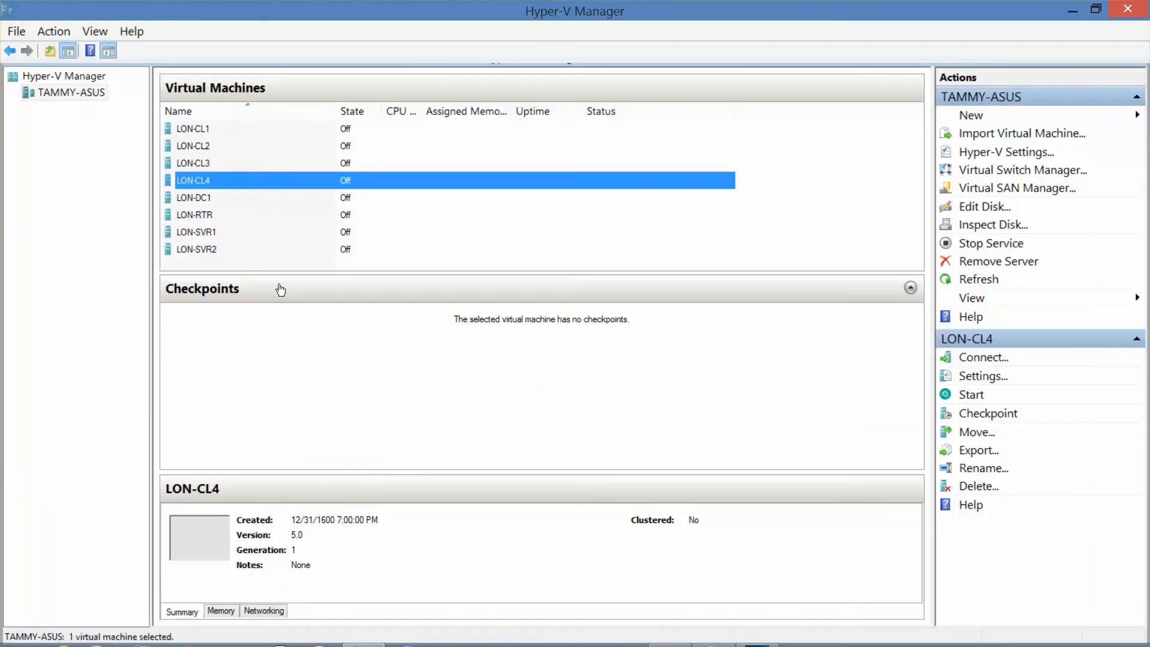
double_click(205, 167)
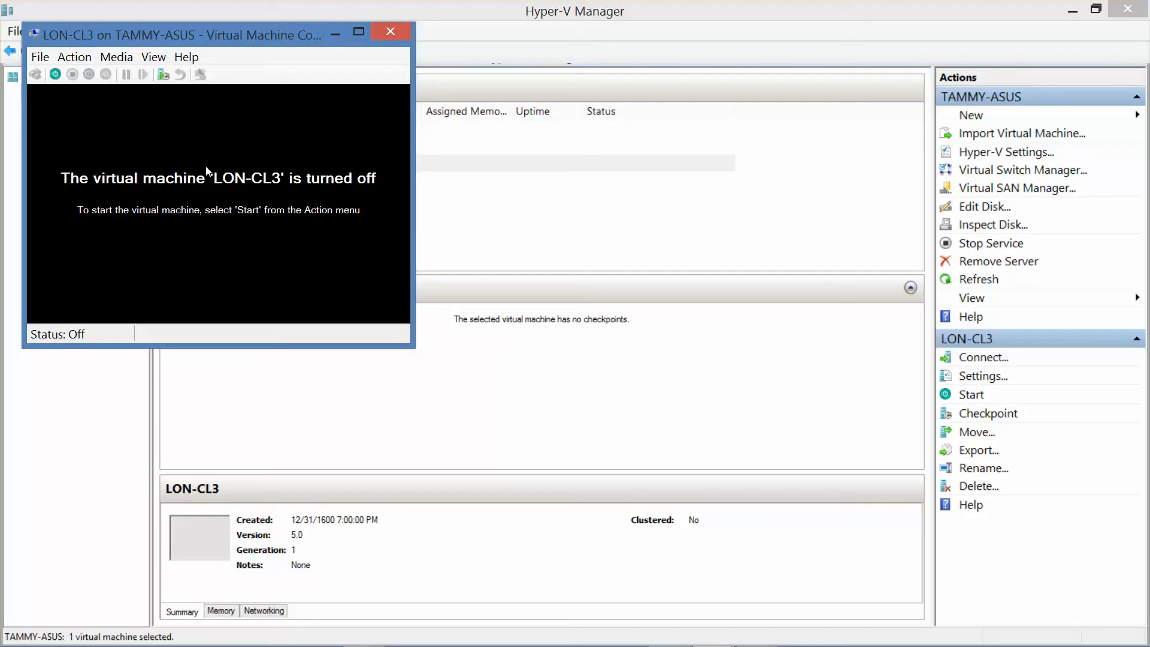
click(55, 75)
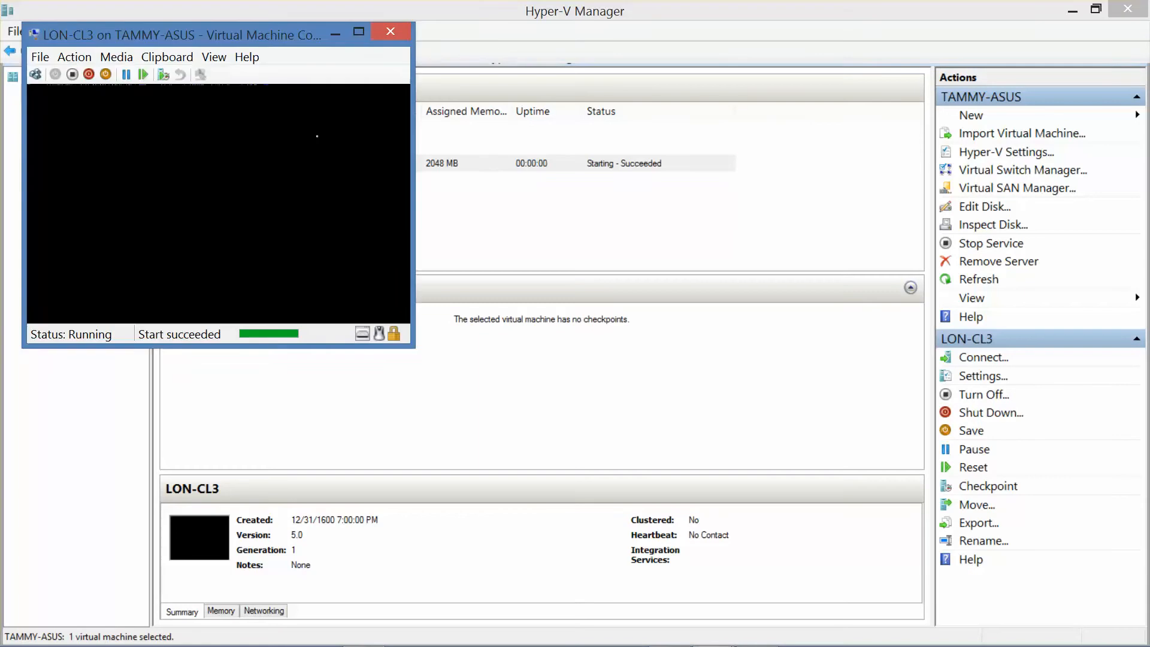
Open a connection to LON-DC1, start it, and minimize Hyper-V Manager.
click(559, 13)
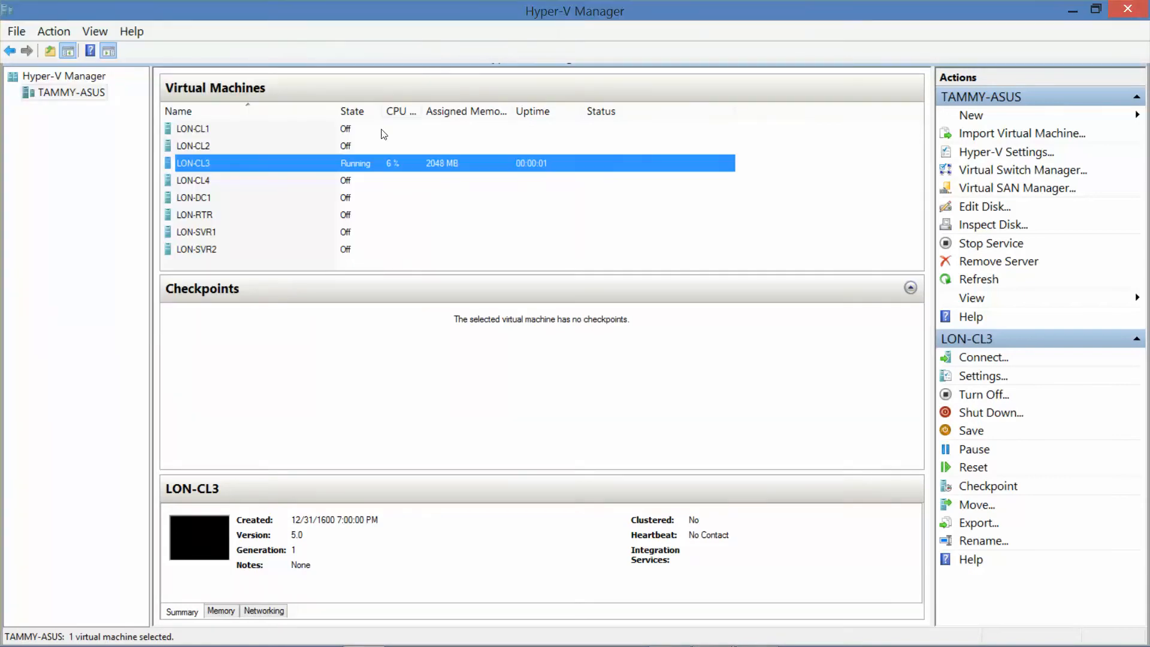
double_click(210, 198)
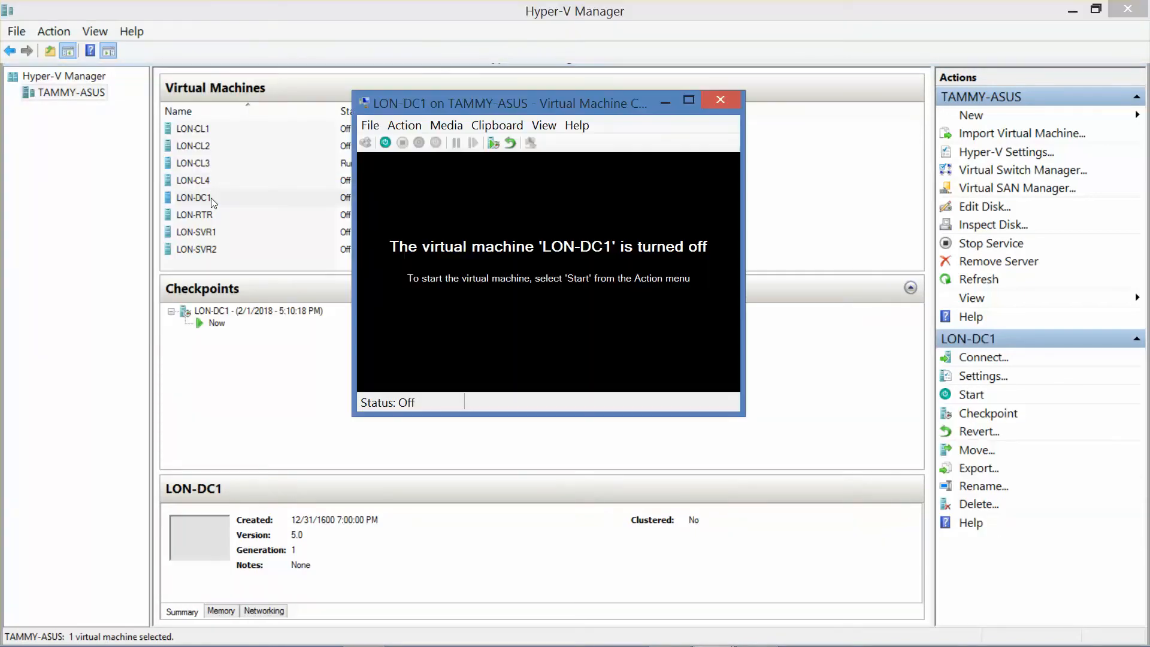
click(385, 142)
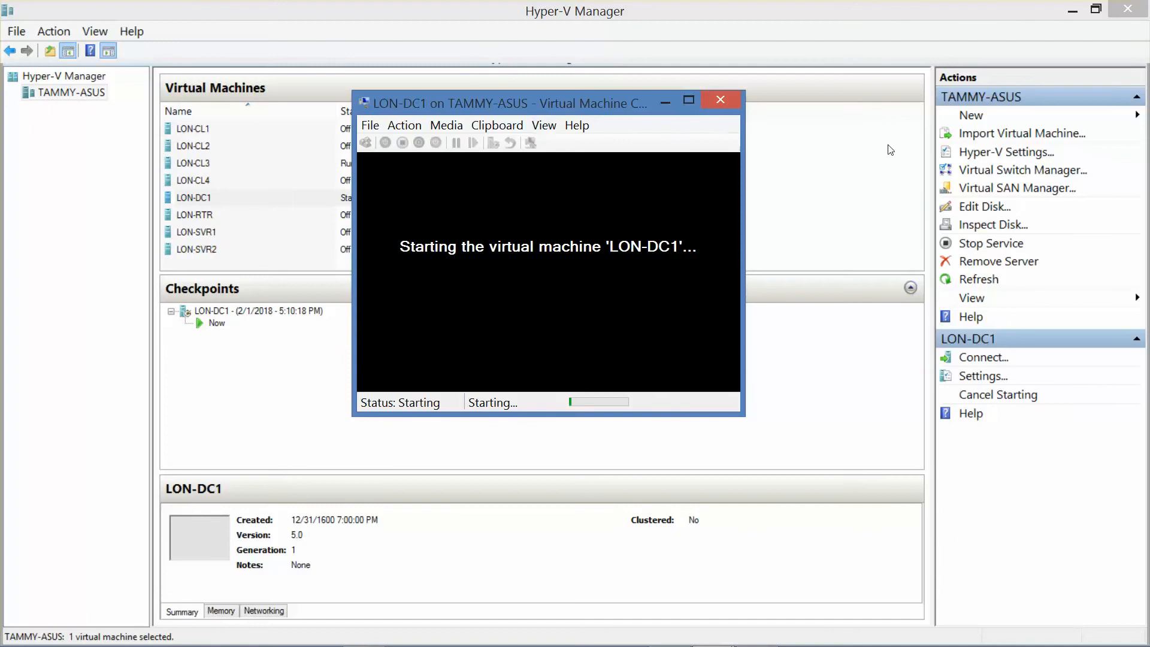
click(1071, 8)
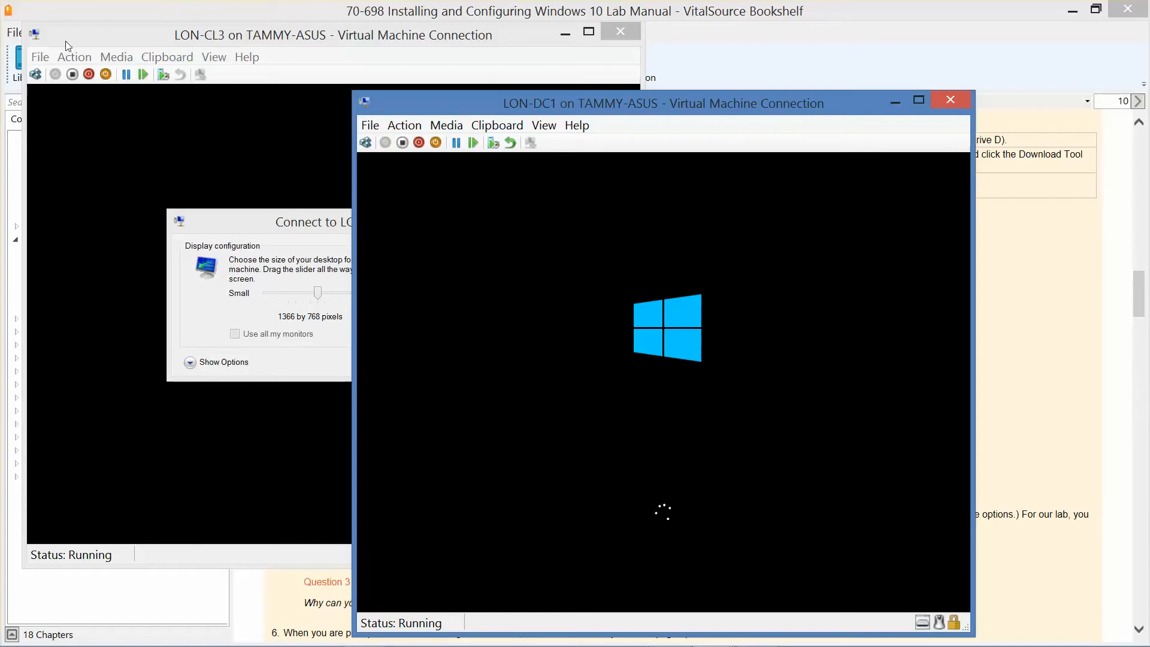
Set the LON-CL3 connection display to Full Screen and show its local resource options.
click(304, 361)
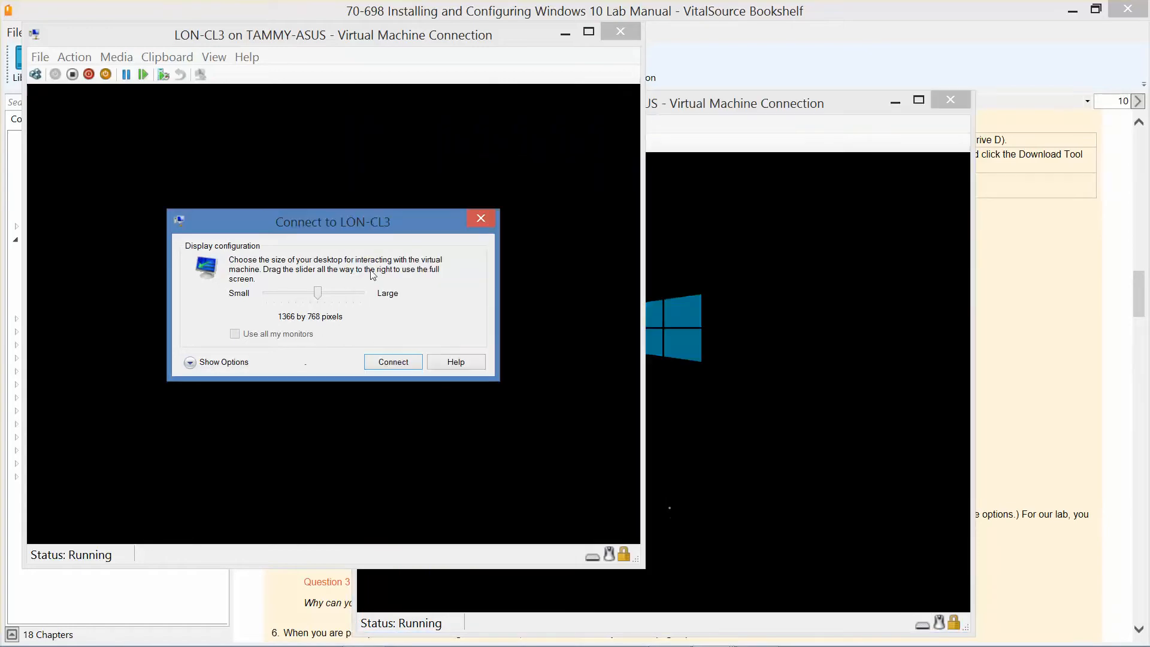
drag(321, 293, 371, 299)
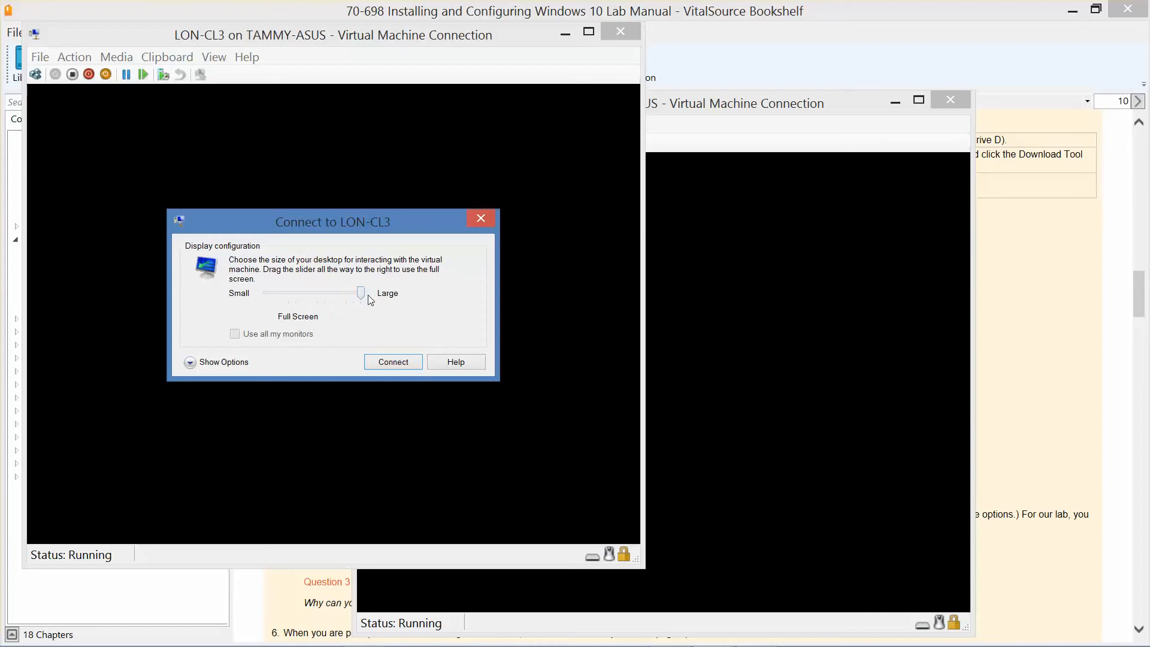
click(190, 362)
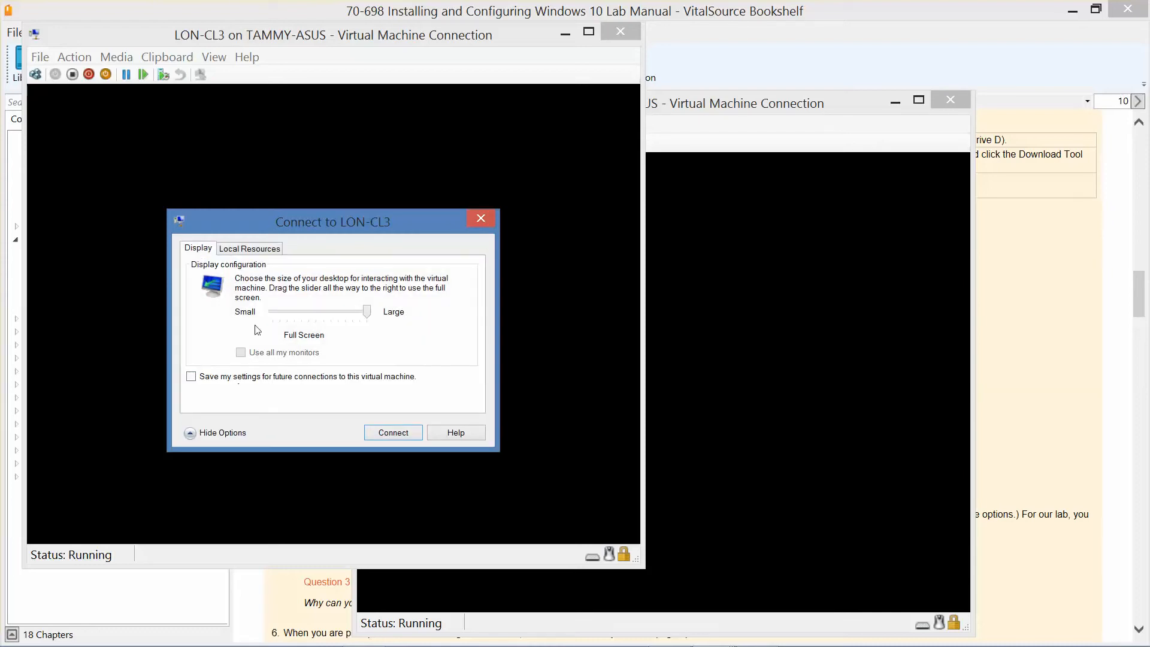
click(249, 250)
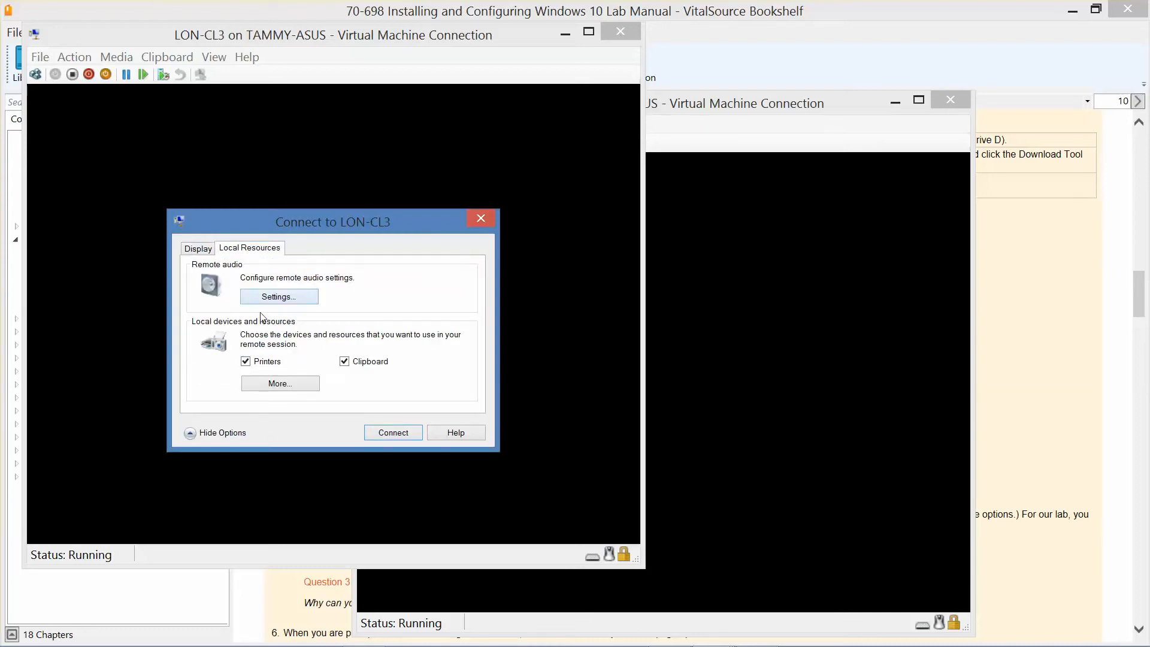
Share all local drives and plug-and-play devices, connect to LON-CL3, then minimize the session.
click(278, 382)
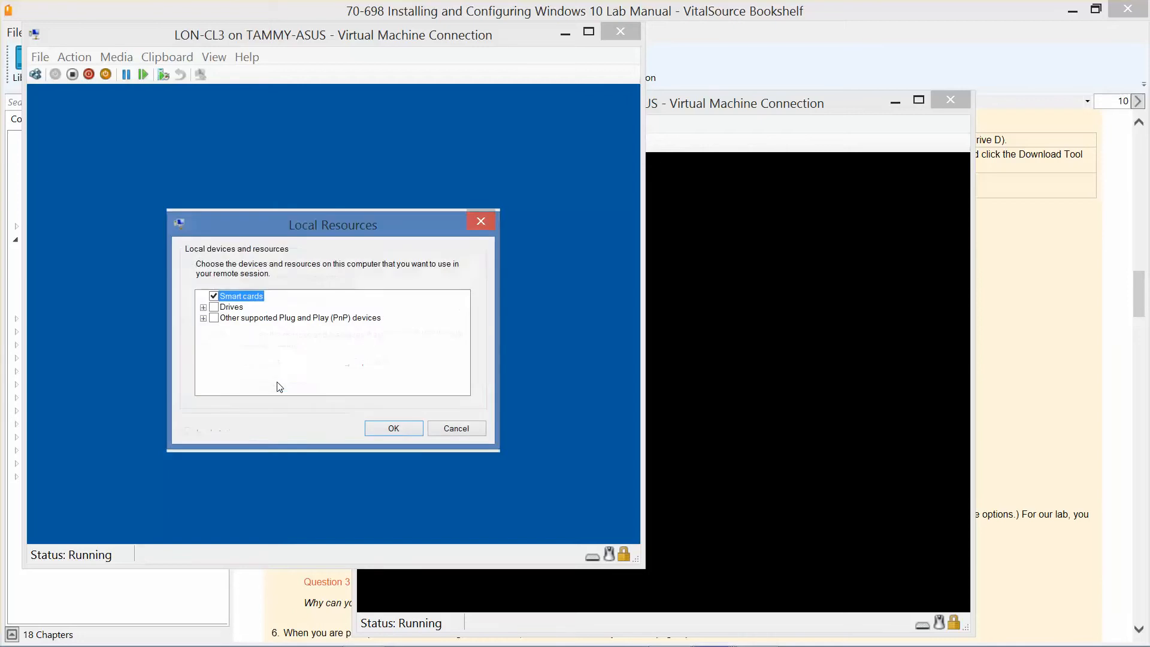
click(204, 307)
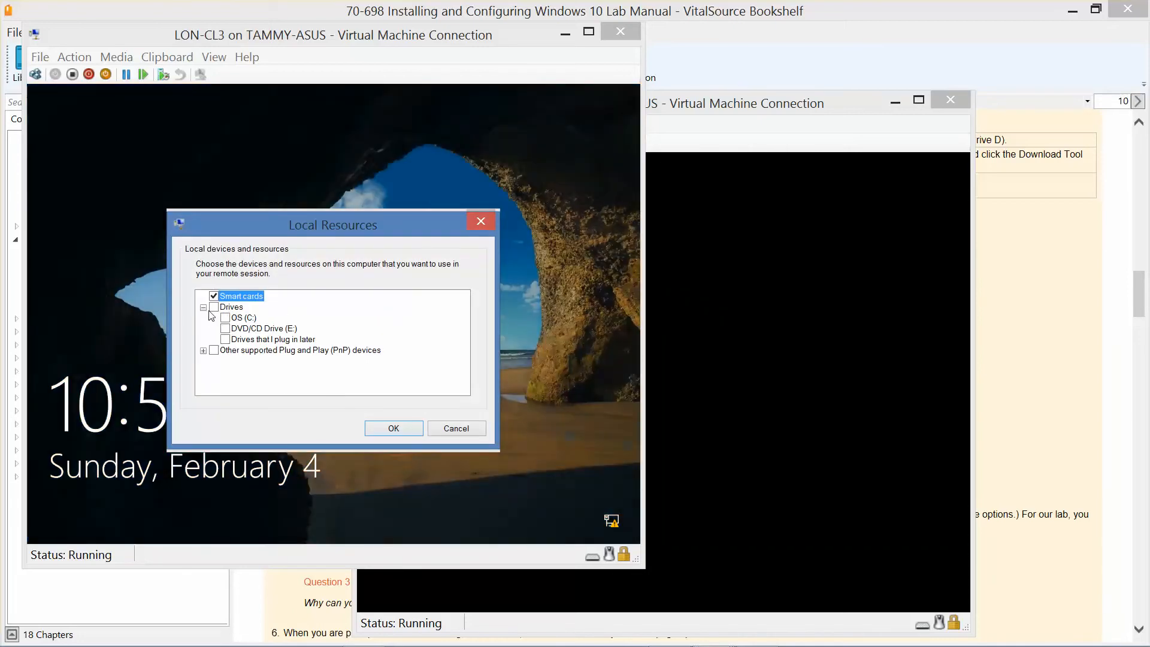
click(213, 308)
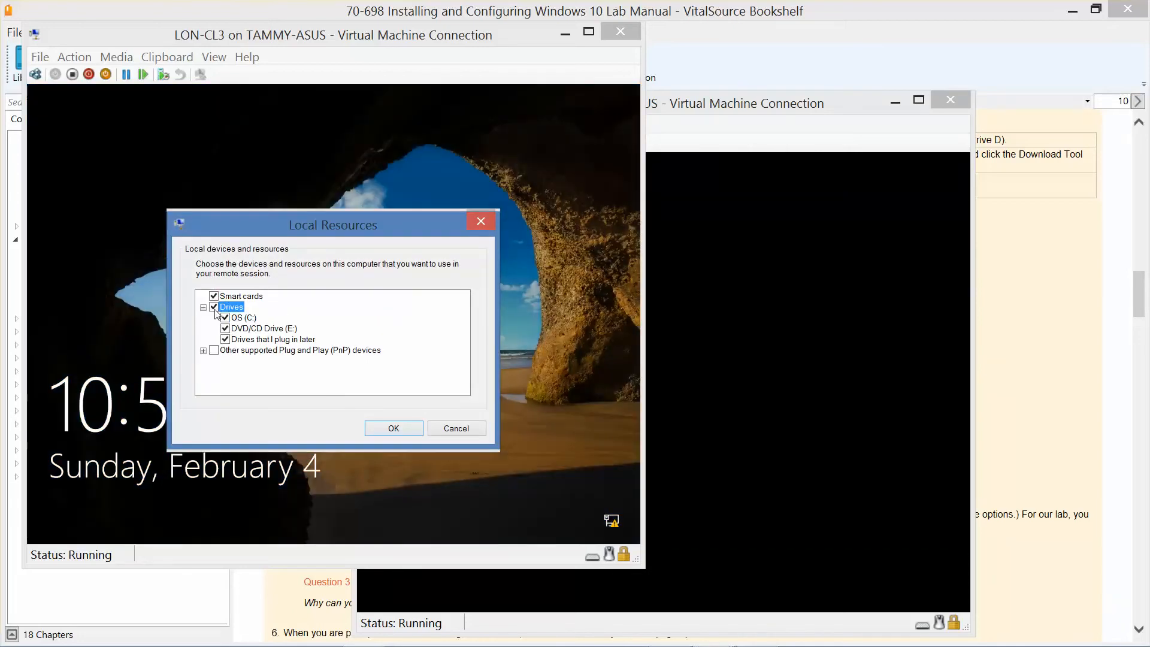
click(204, 352)
click(214, 350)
click(403, 430)
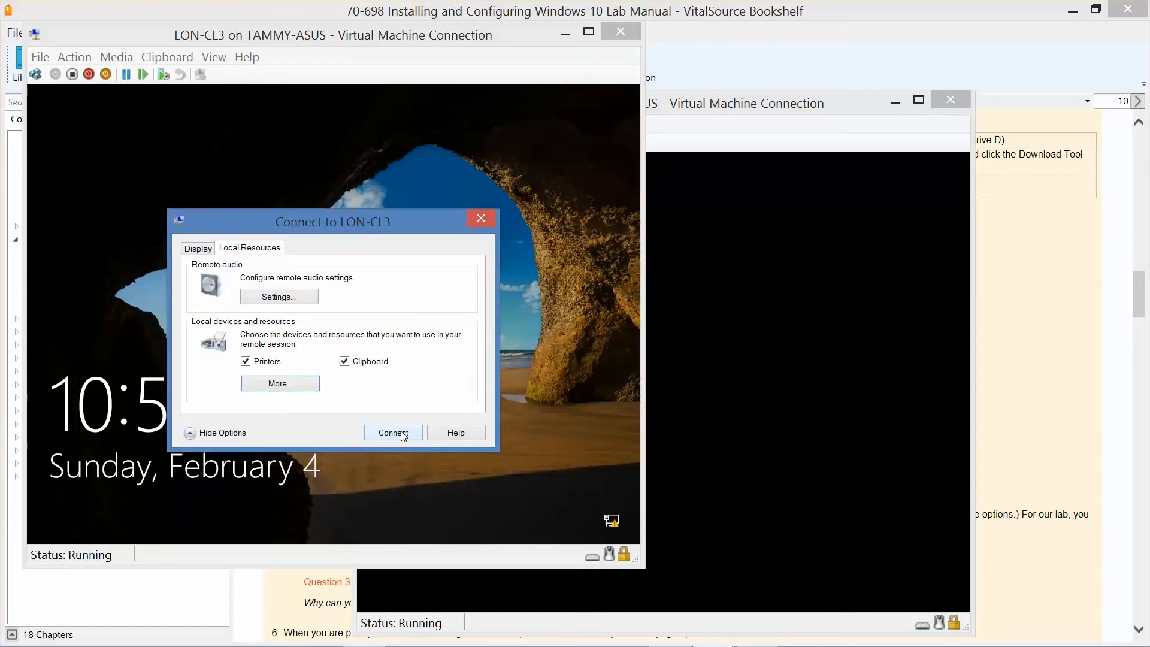
click(404, 433)
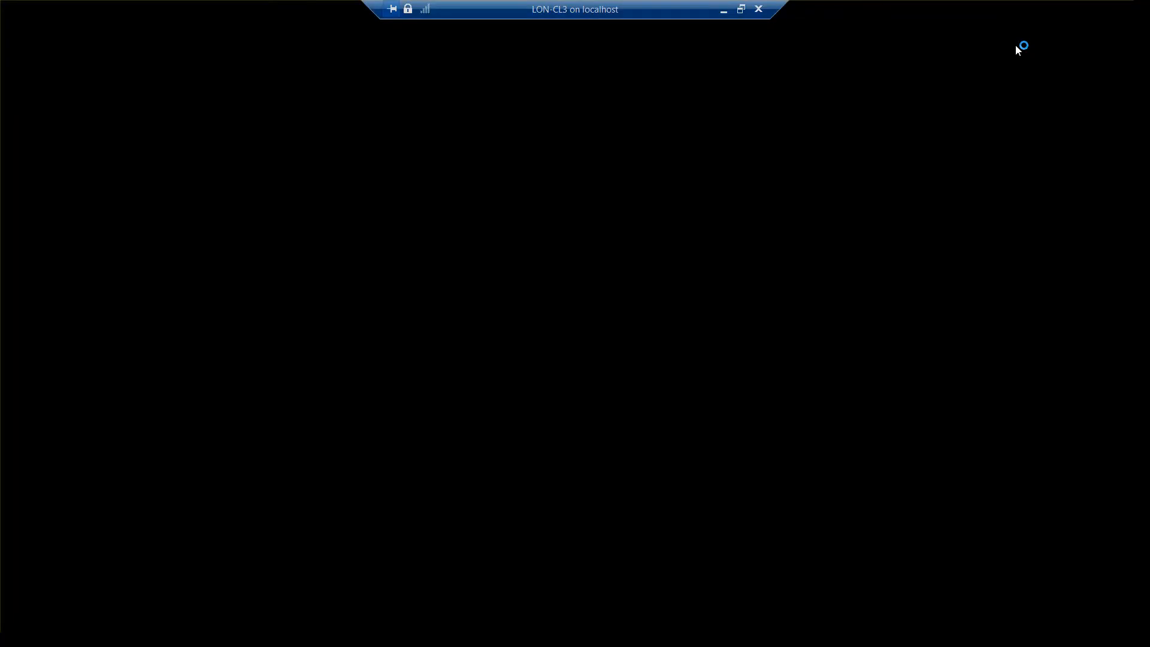
click(723, 9)
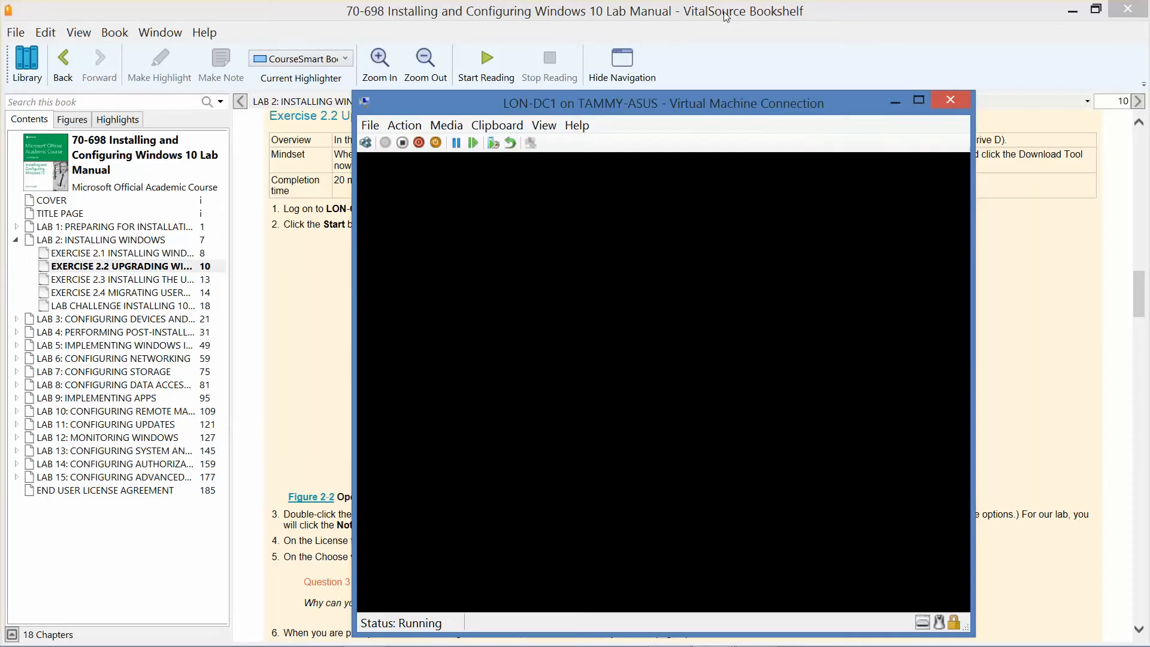
Sign in to LON-DC1 as ADATUM\Administrator with the account password.
drag(766, 107, 667, 94)
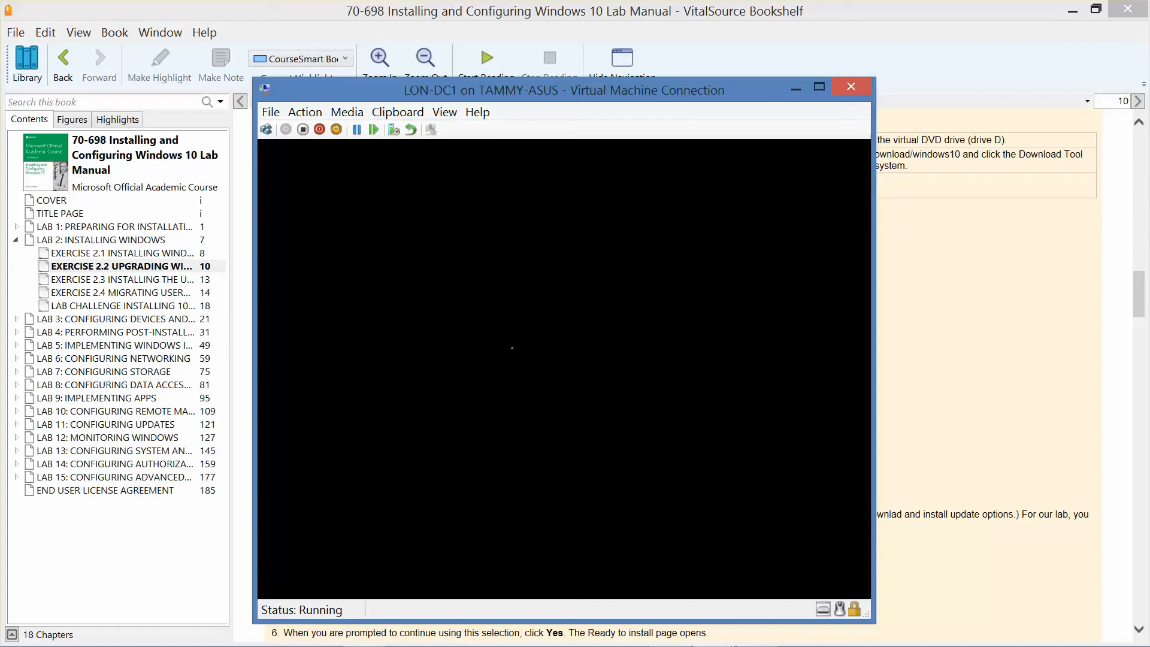
mouse_move(766, 639)
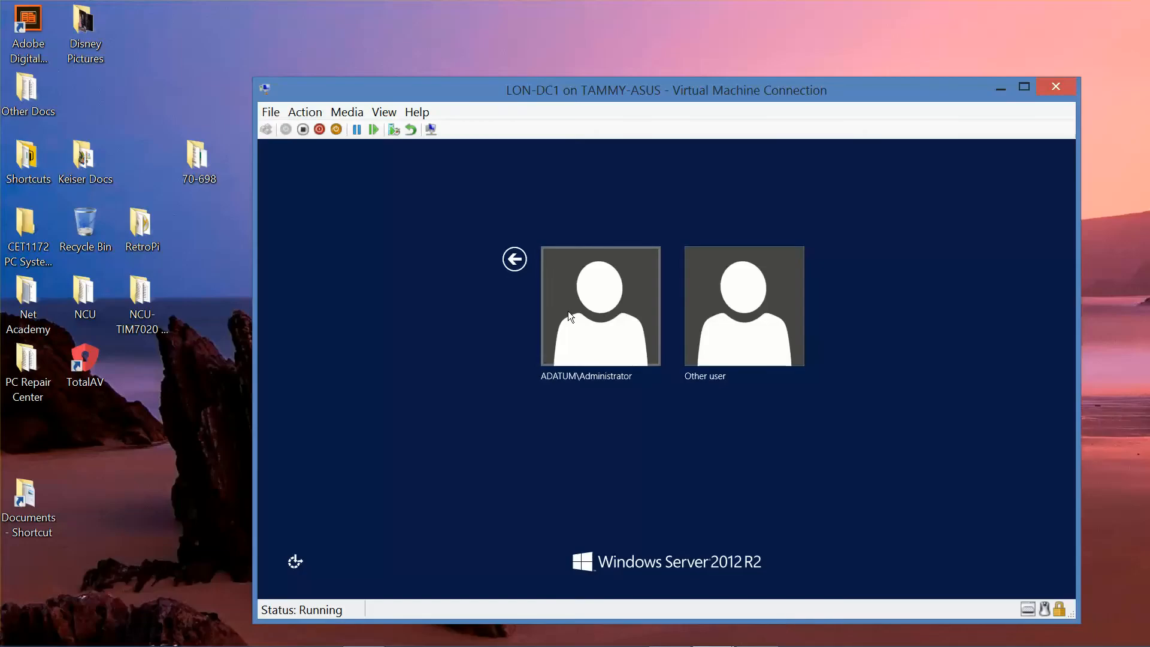
click(568, 312)
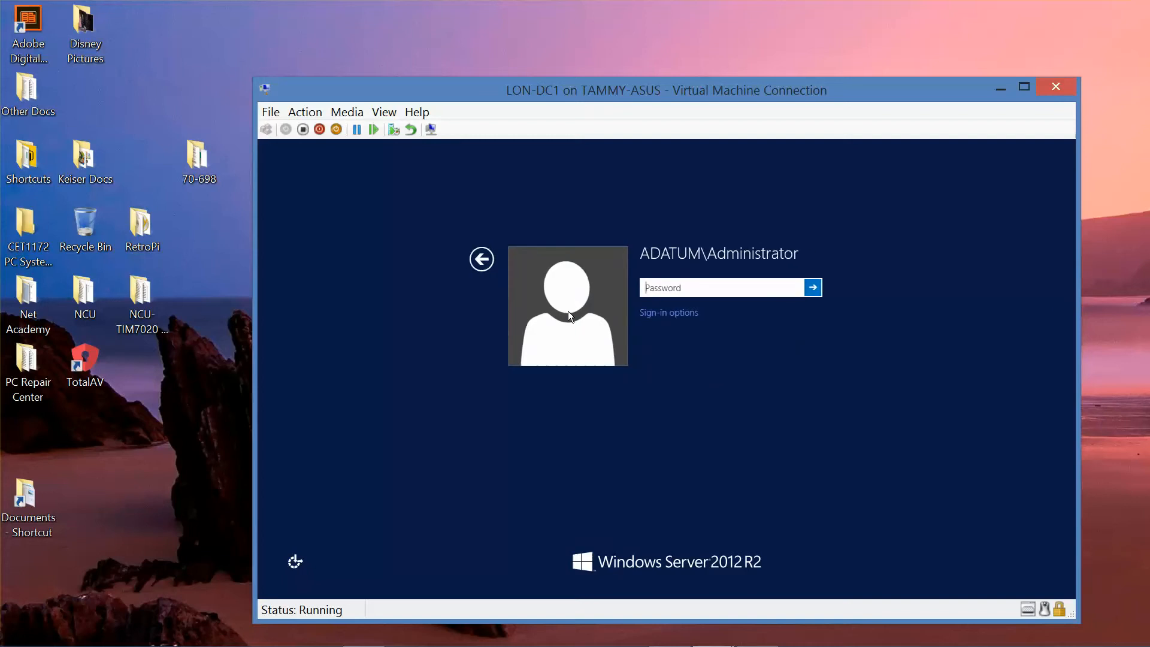
text(Pa$$w0rd)
key(Return)
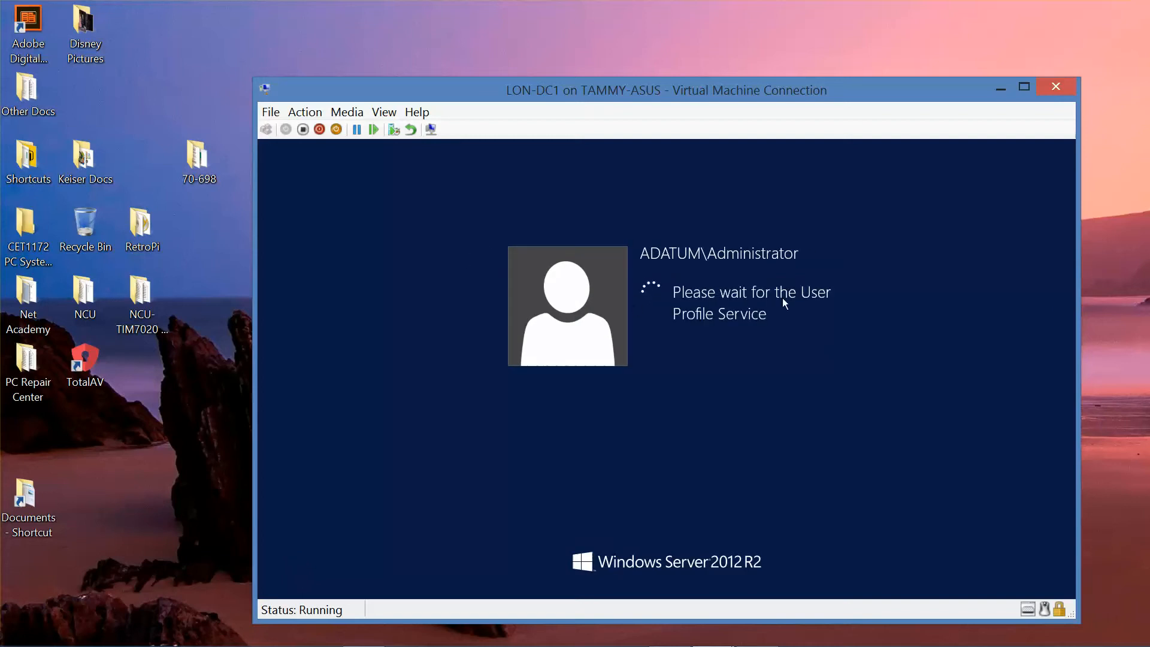
mouse_move(698, 644)
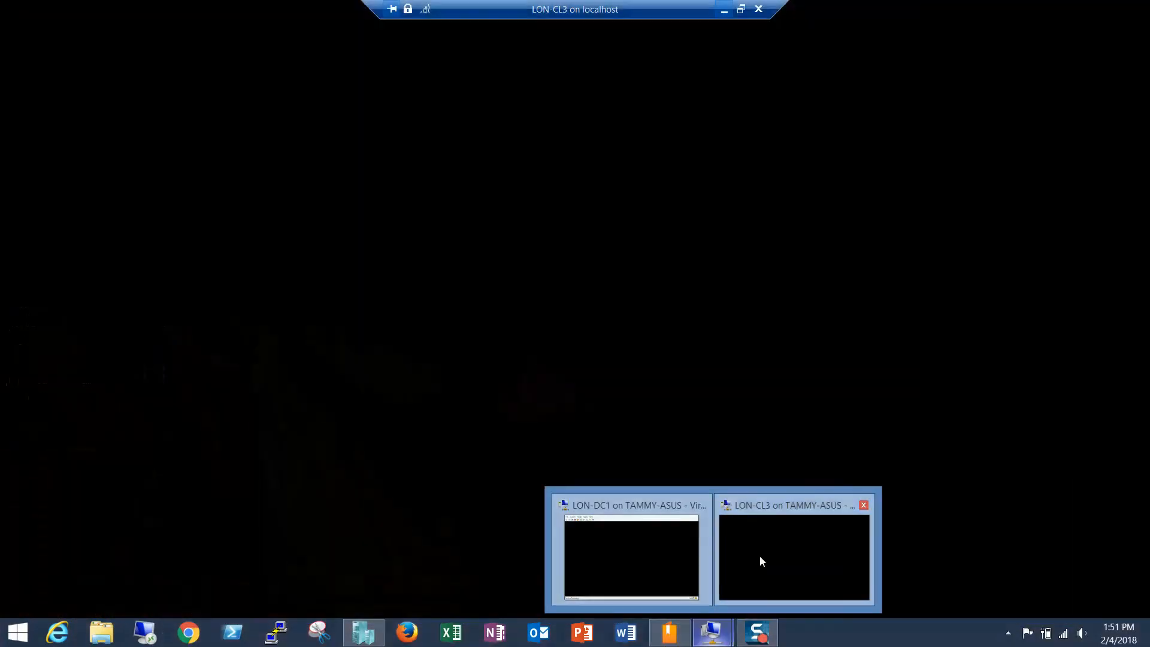
Sign in to LON-CL3 as adatum\administrator with its password, then leave full screen.
click(759, 555)
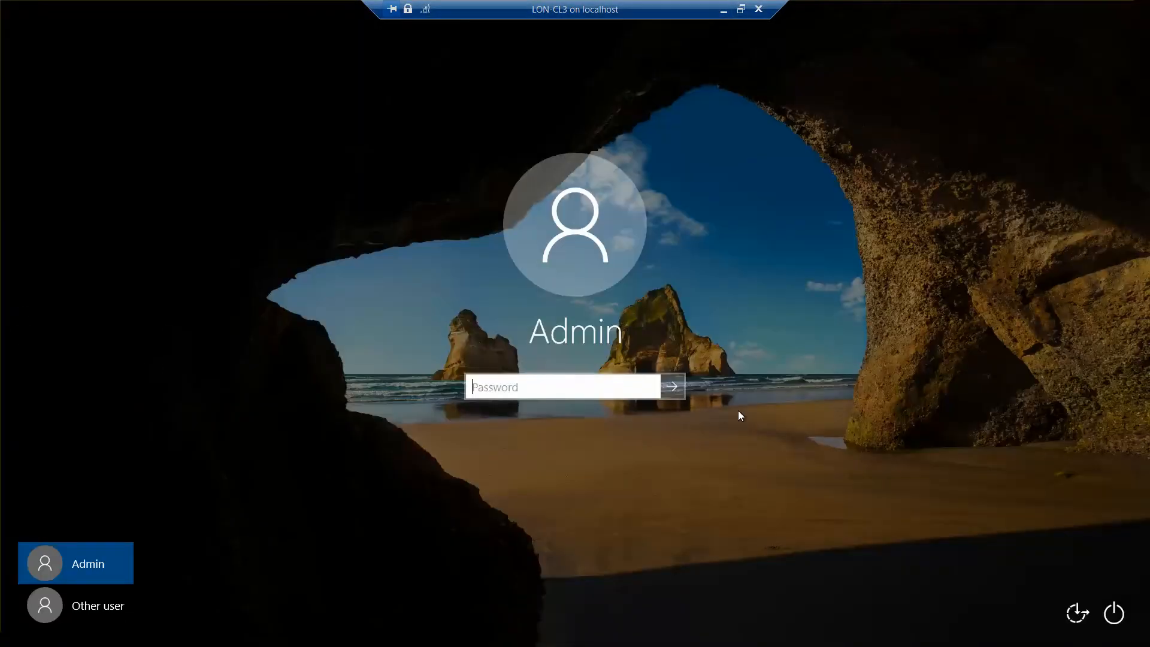
click(94, 609)
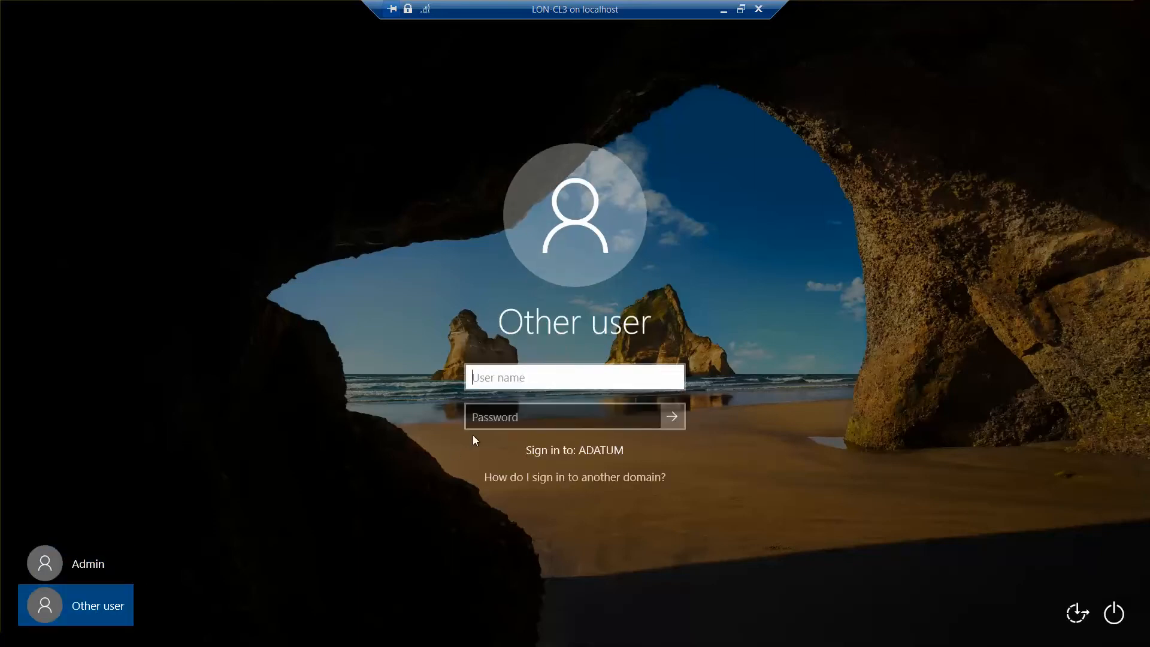
text(adatum\)
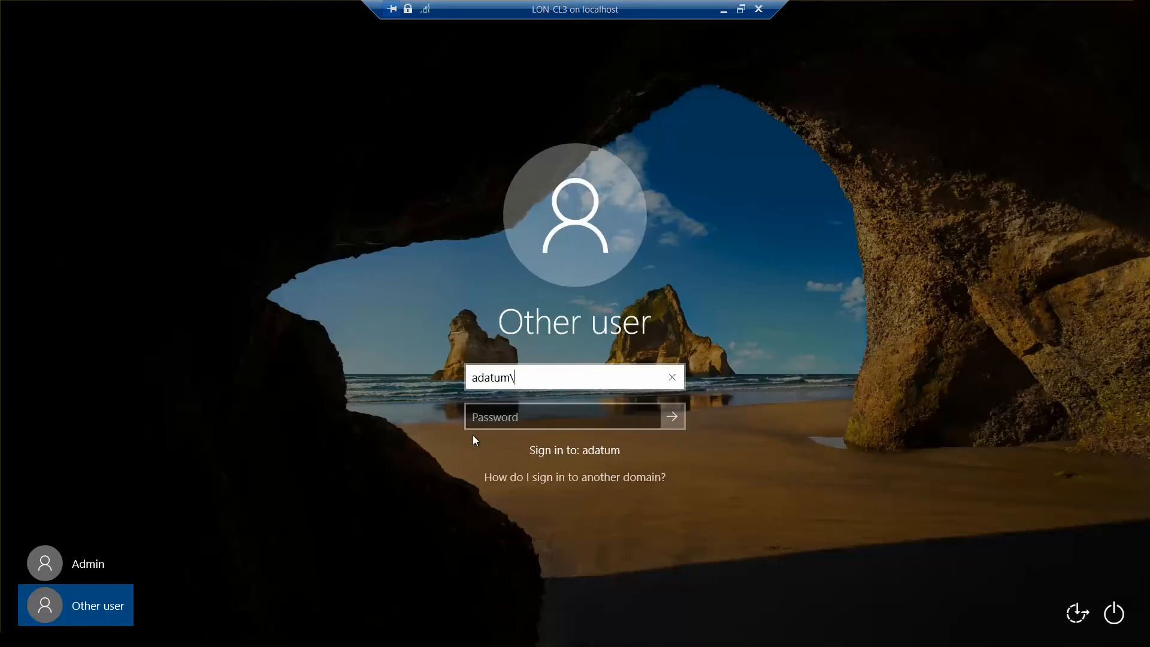
text(administrator)
key(Tab)
text(P)
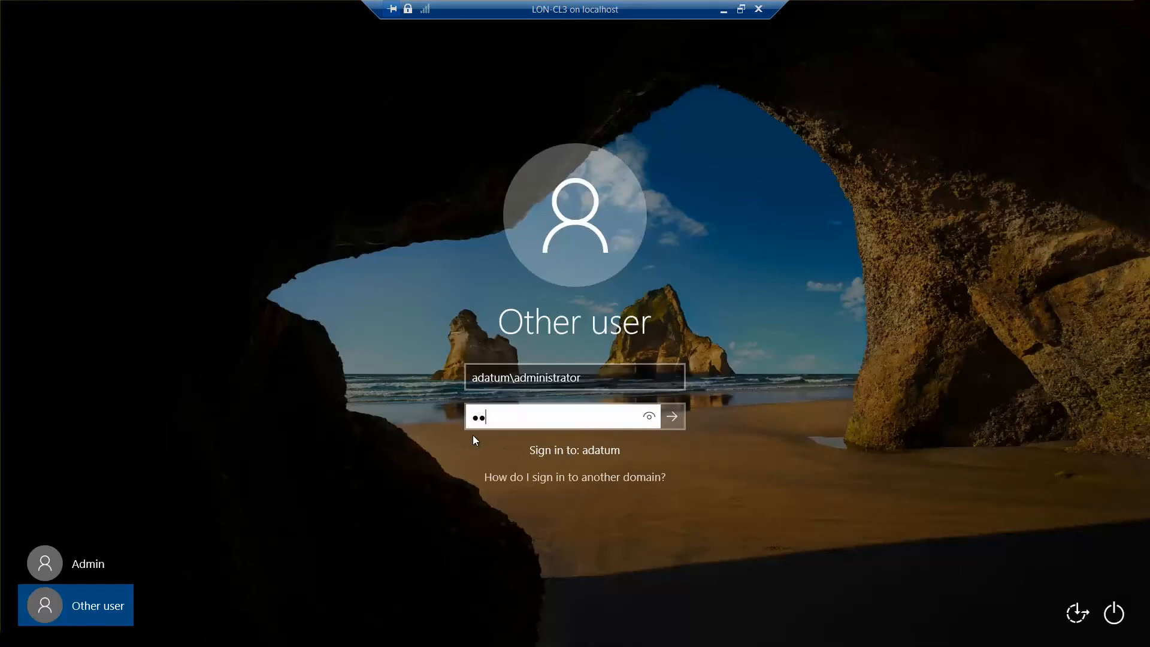
text(a$$w0rd)
key(Return)
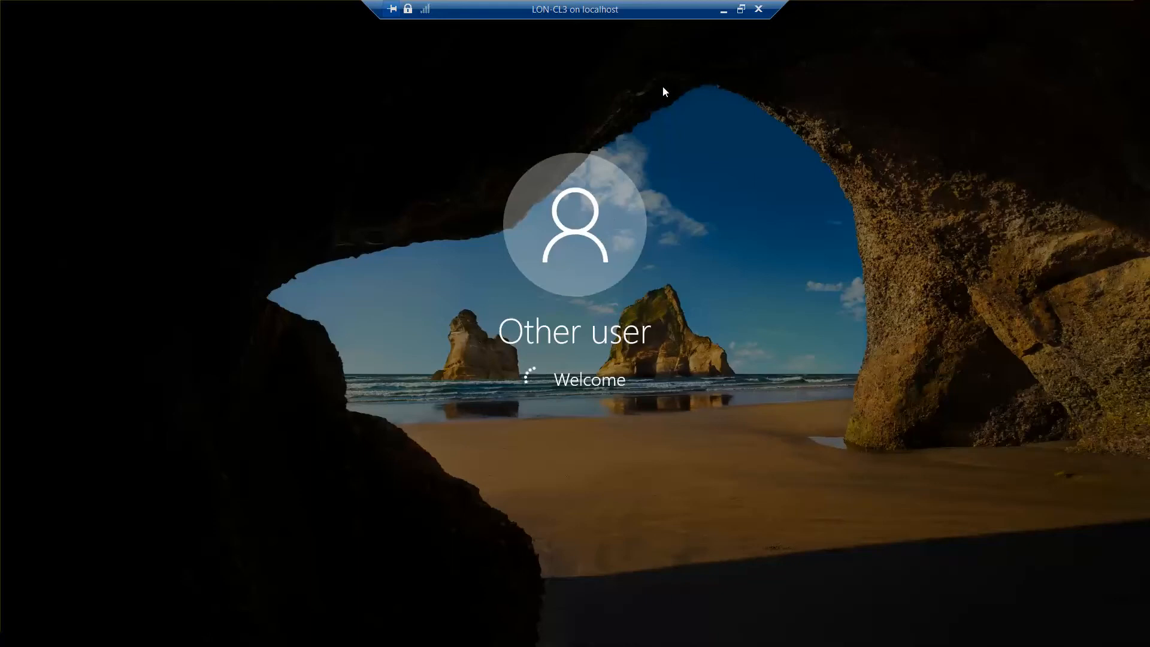
click(741, 10)
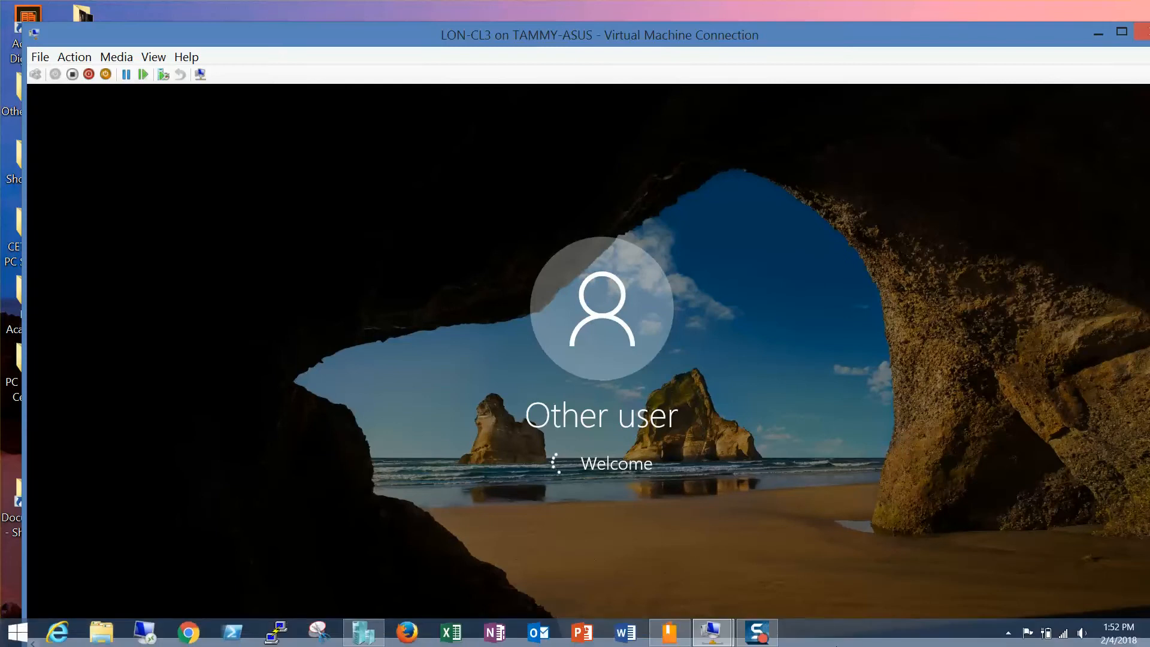
click(764, 634)
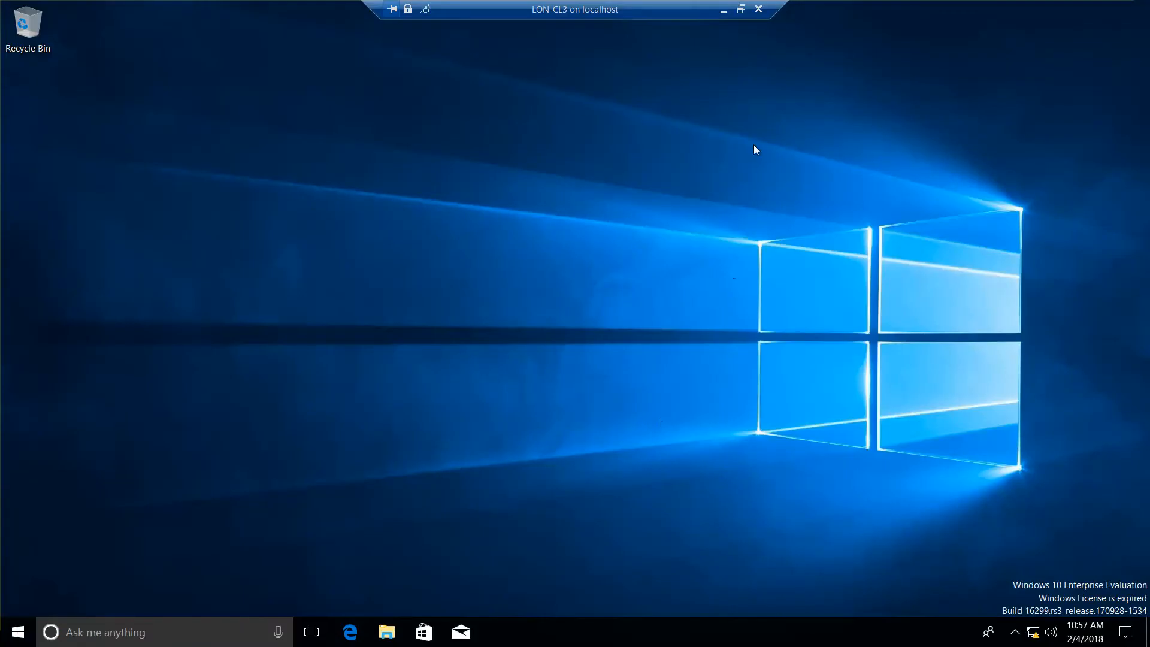
Open File Explorer in LON-CL3 to This PC, showing drives C, E and DVD Drive (D:).
click(388, 631)
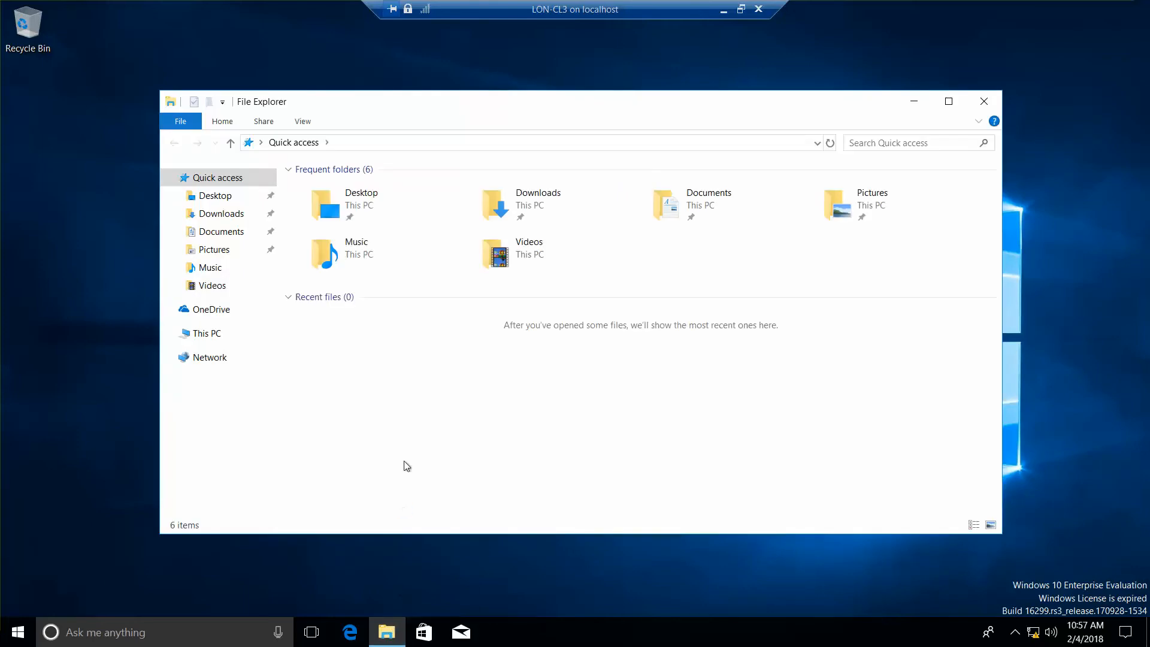
click(207, 335)
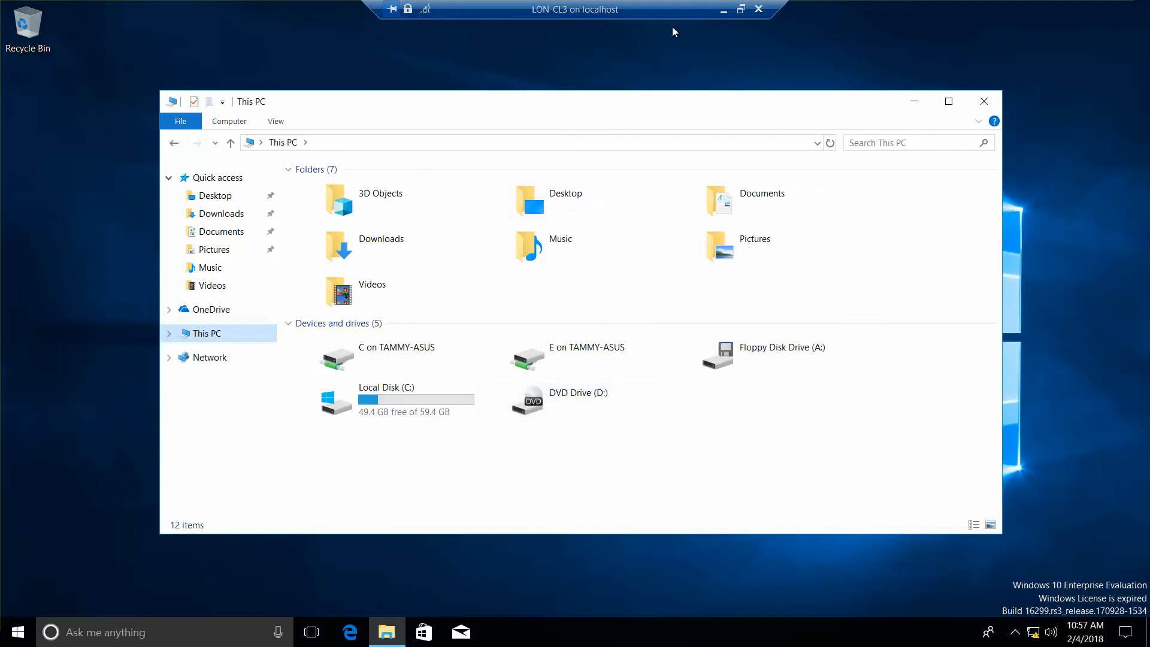
click(741, 9)
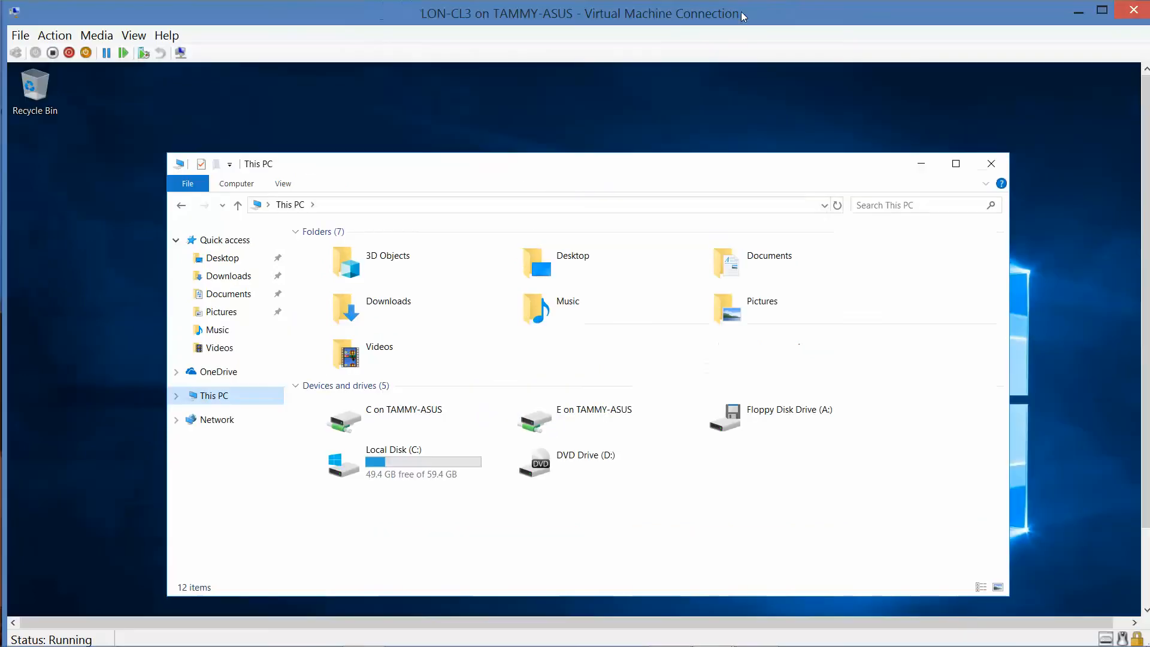
Insert Microsoft Windows 10 Enterprise.iso into LON-CL3's DVD drive, then return to full screen.
click(110, 37)
mouse_move(150, 55)
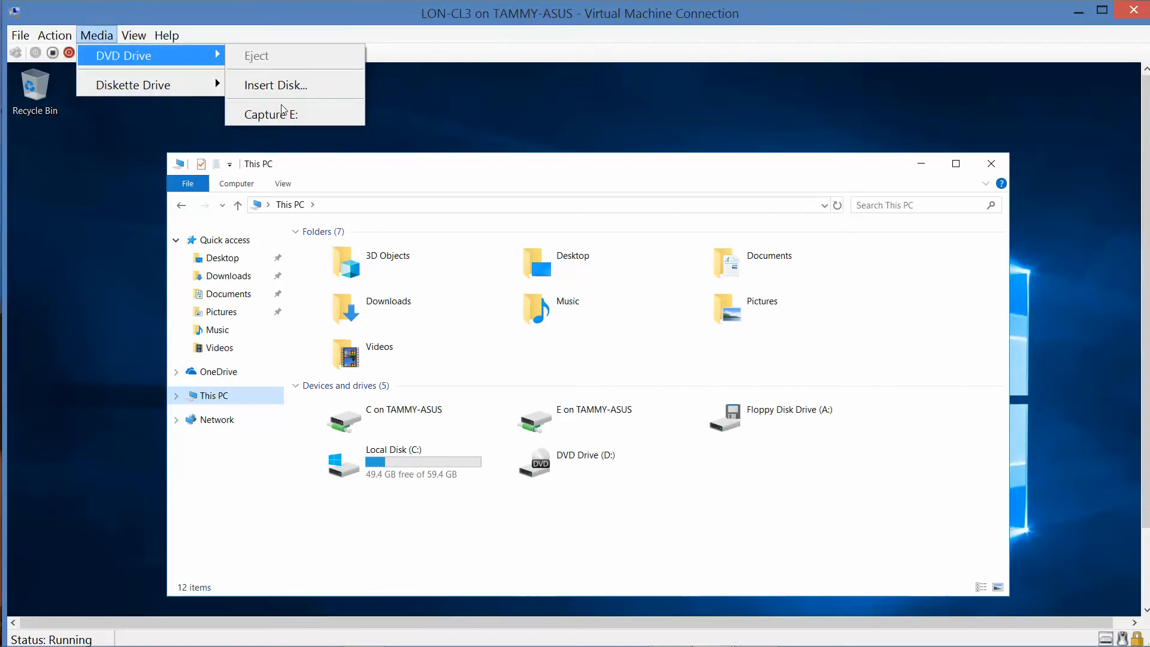
click(282, 87)
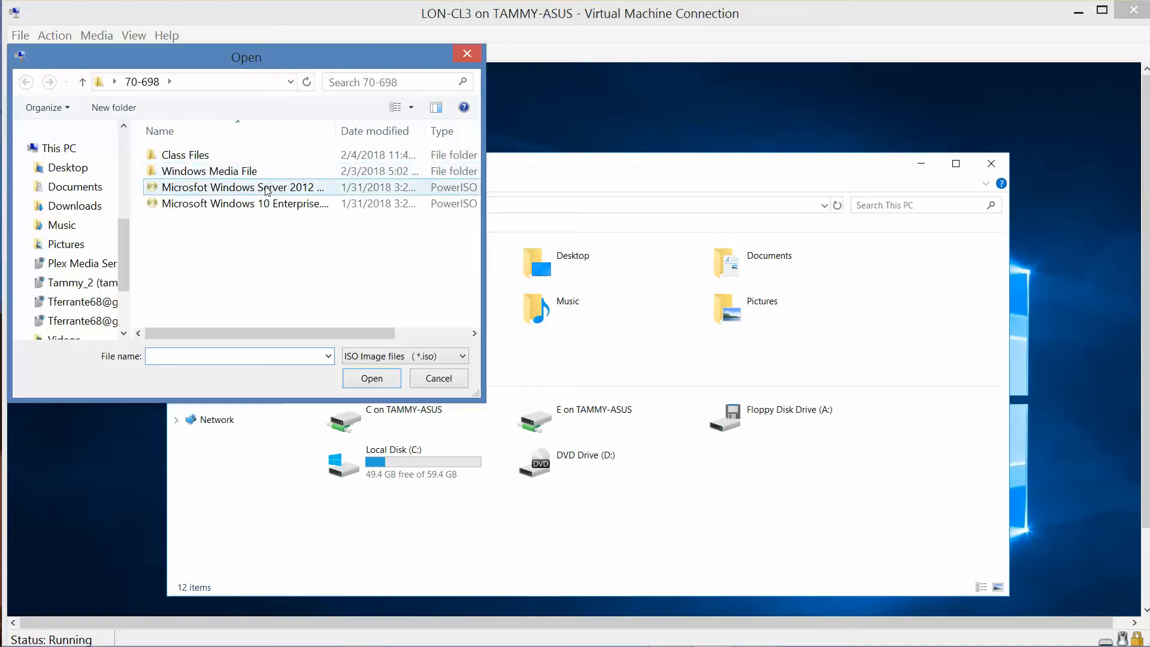
click(269, 205)
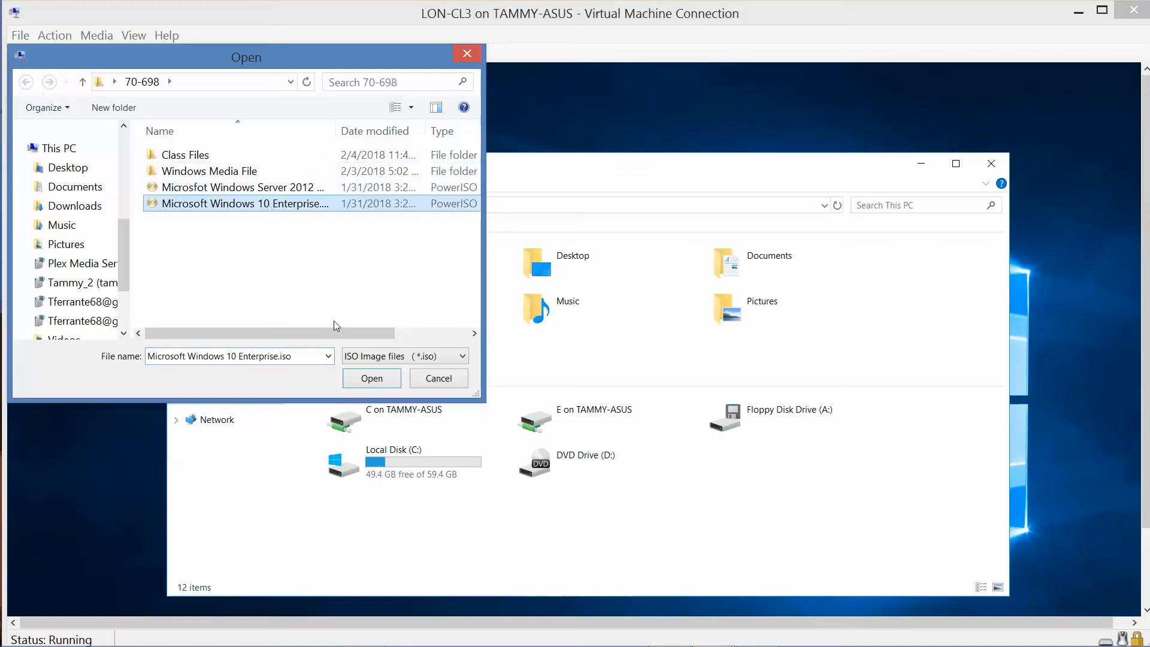
click(369, 380)
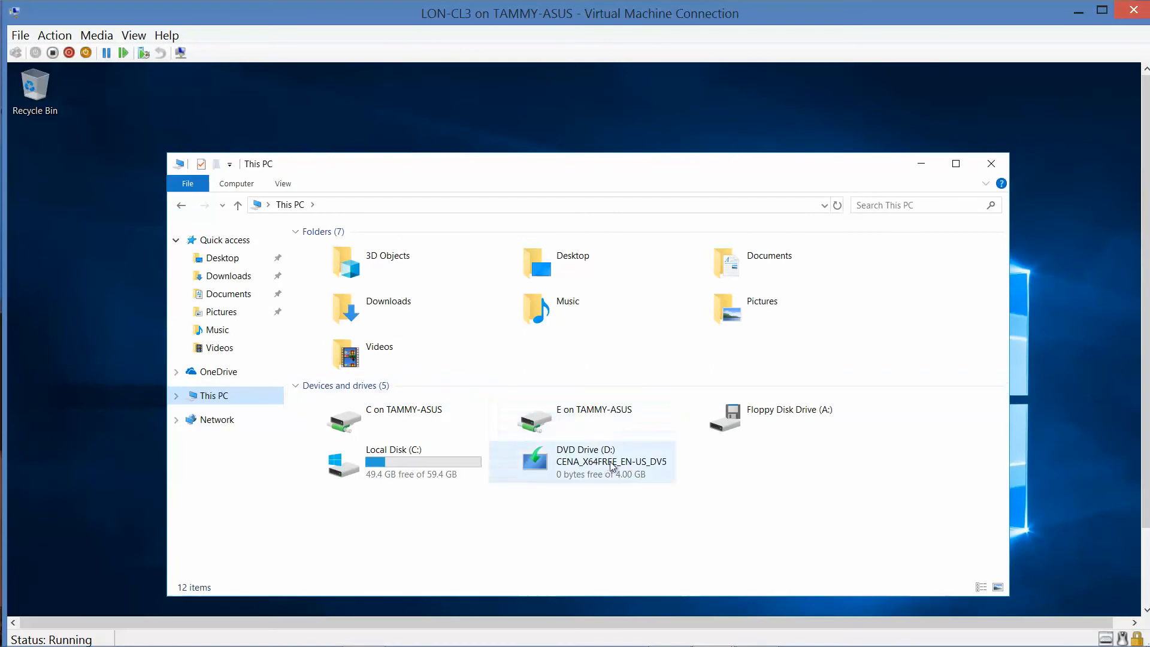
click(1104, 11)
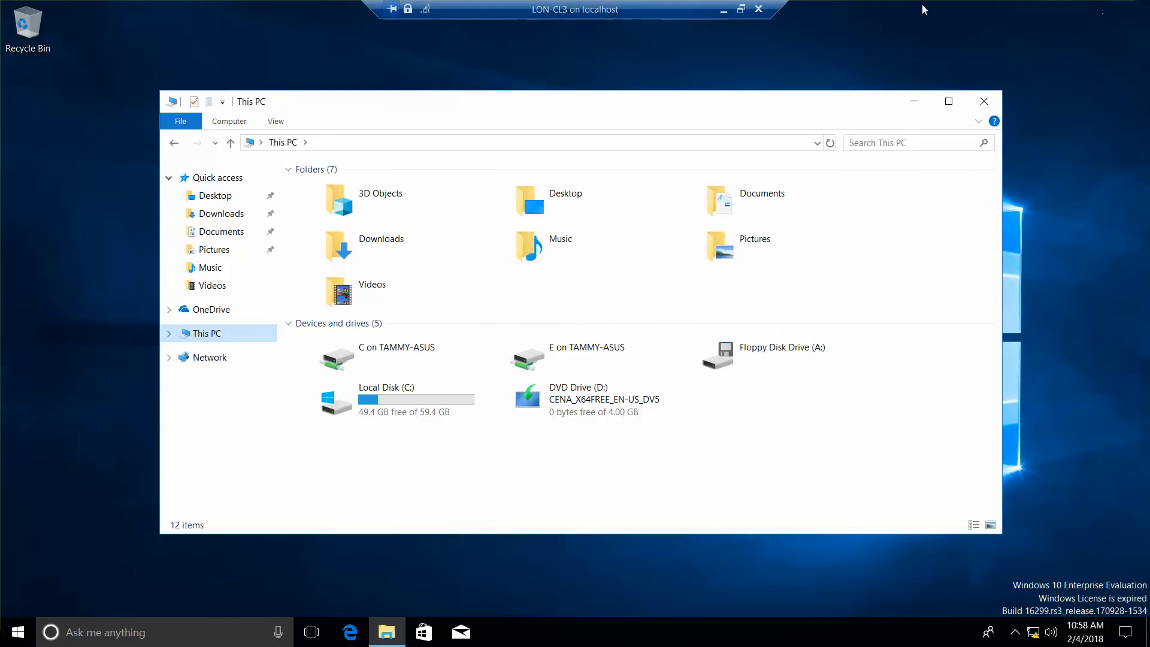
Run DVD Drive (D:) to launch Windows 10 Setup.
click(590, 397)
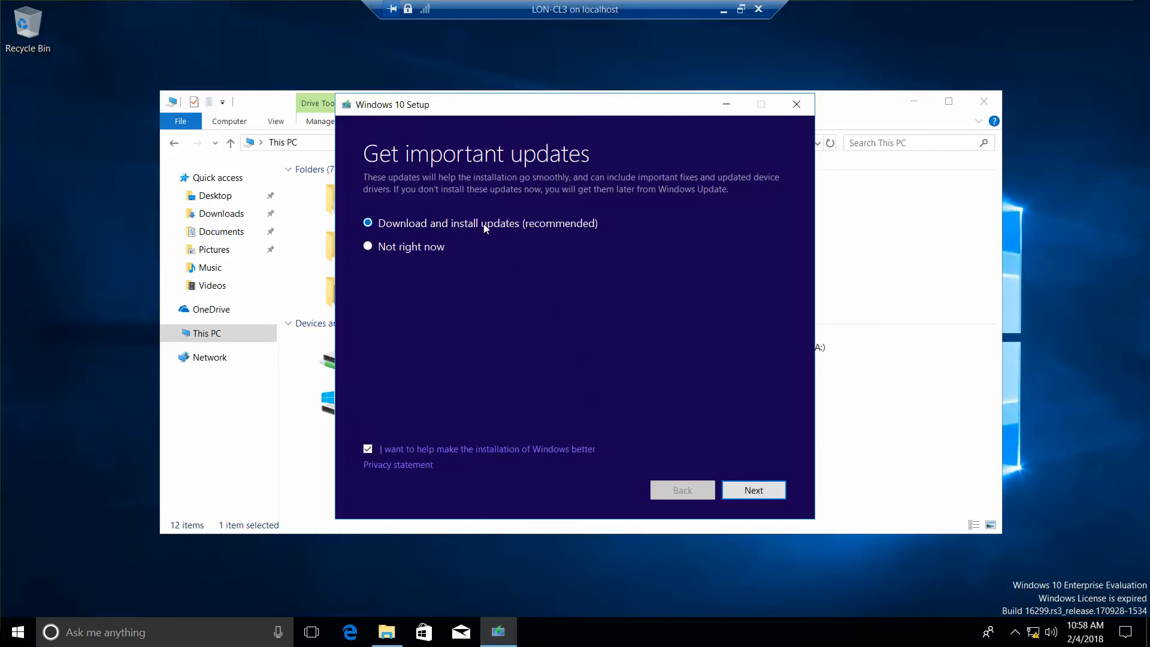
Choose Not right now for updates, opt out of installation feedback, and accept the license terms.
click(367, 247)
click(369, 449)
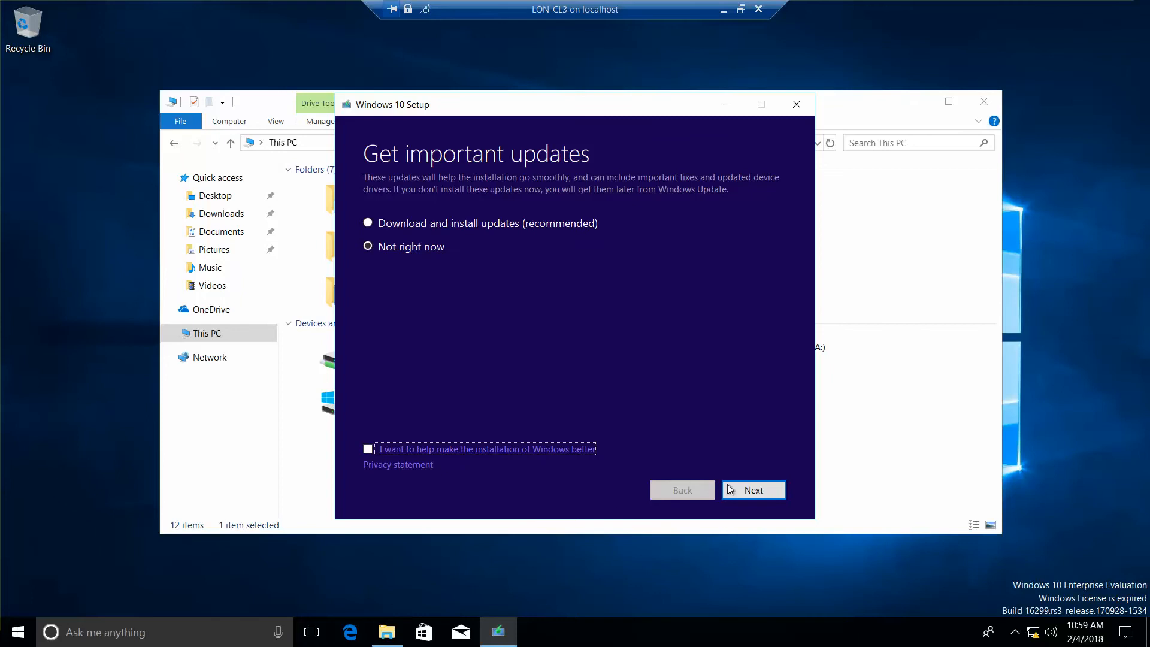
click(752, 491)
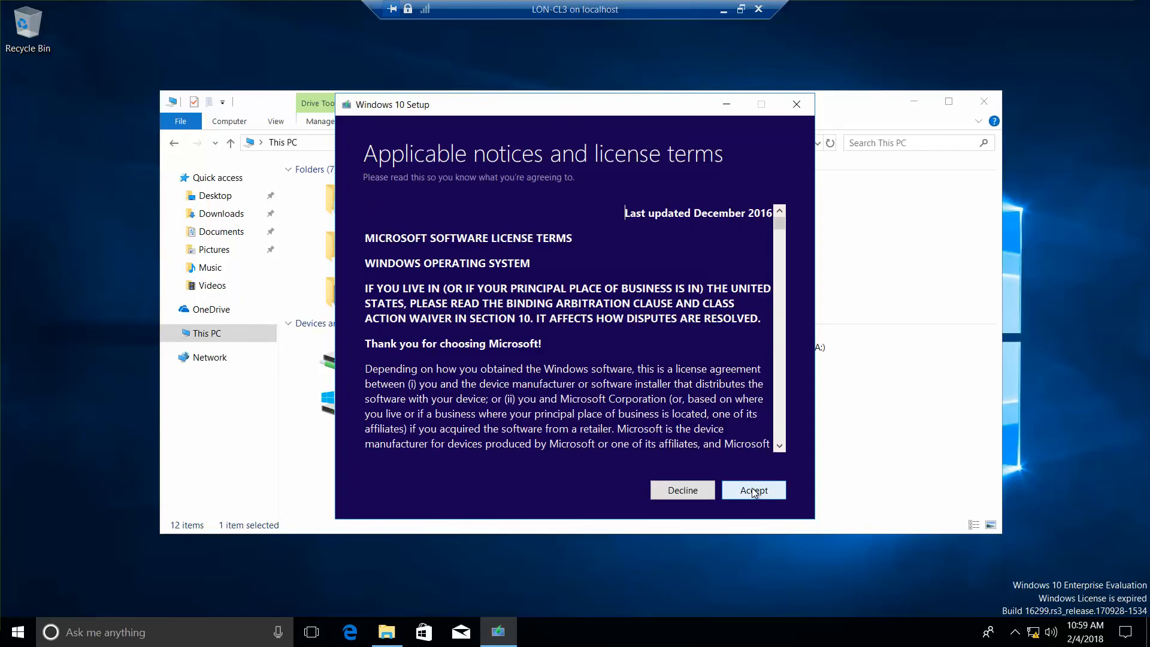
click(753, 490)
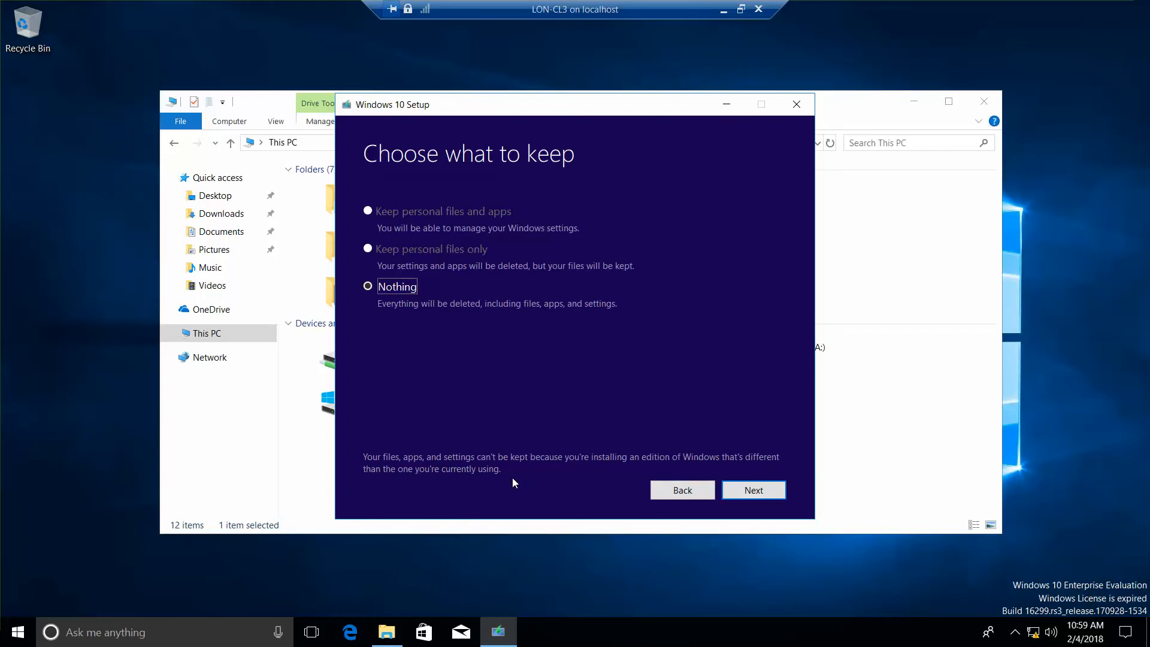
Continue with Nothing selected on Choose what to keep.
click(777, 492)
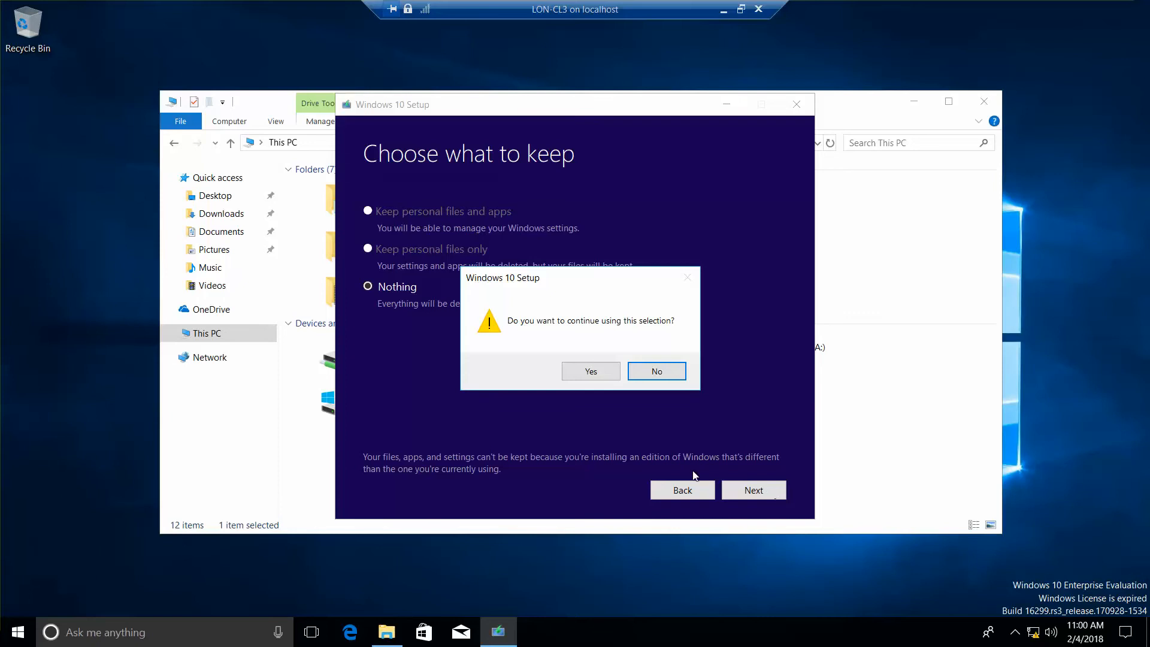
Confirm keeping nothing and start installing Windows 10 Enterprise Evaluation on LON-CL3.
click(591, 371)
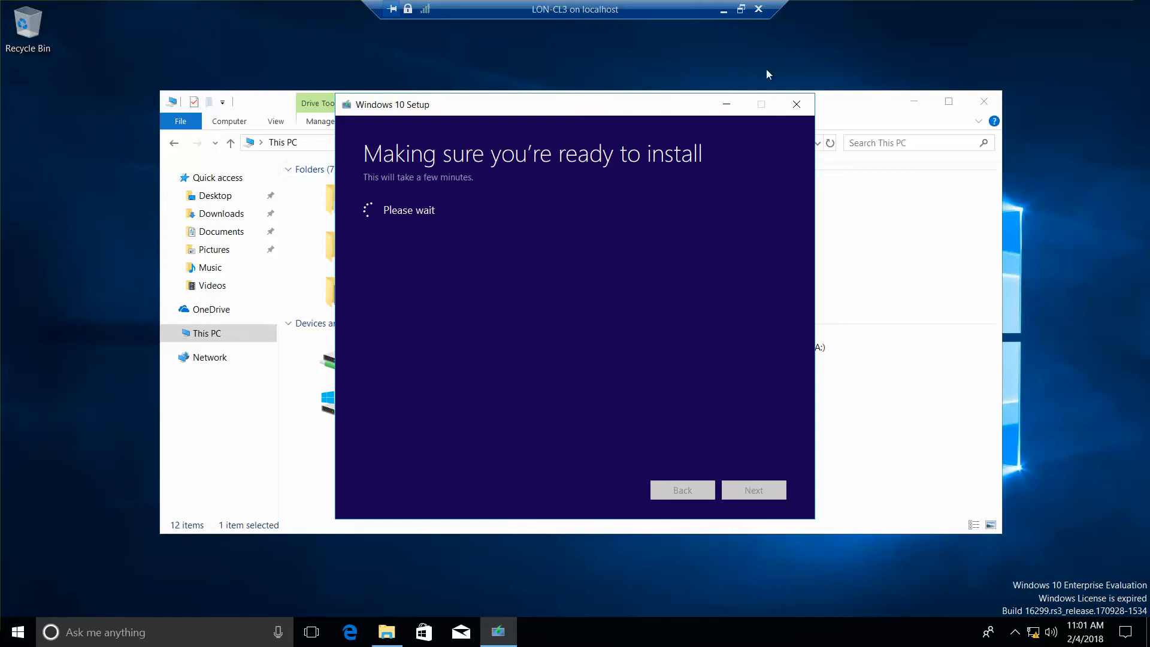
click(741, 9)
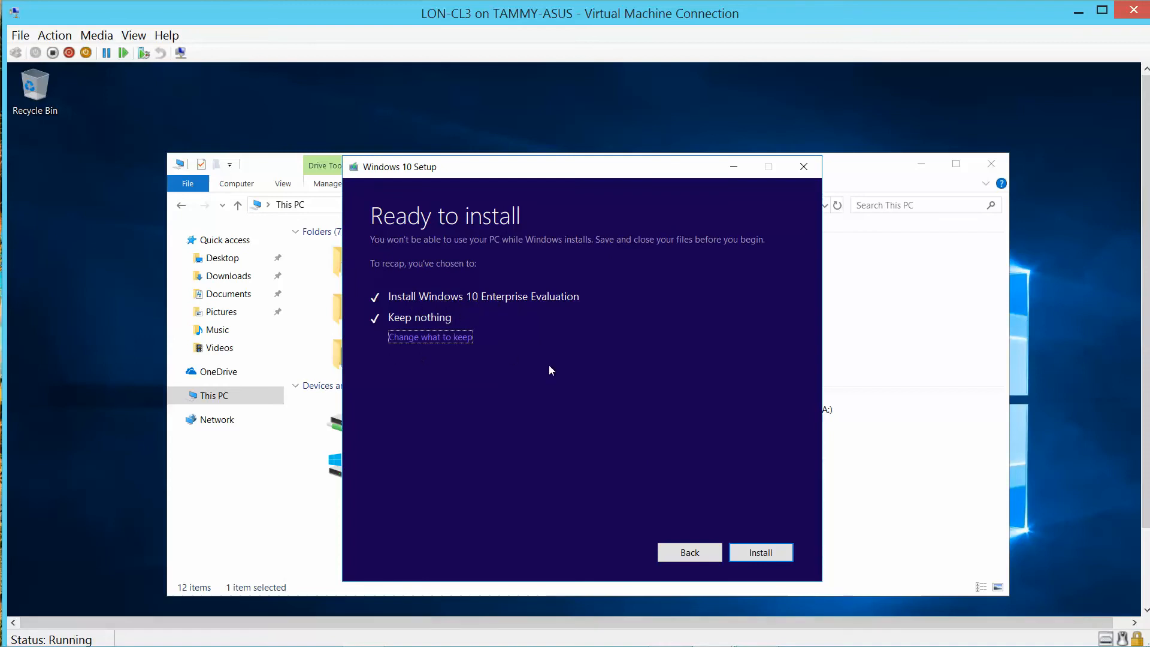
click(752, 548)
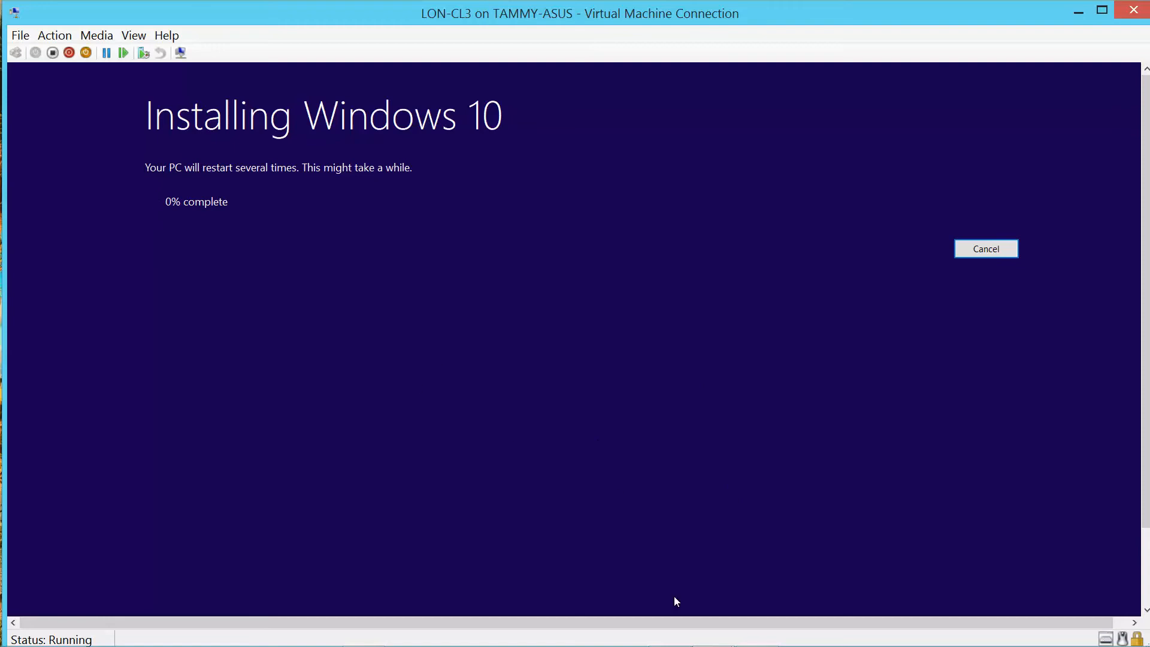
Accept United States region and US keyboard, then skip the second layout and networking.
mouse_move(775, 633)
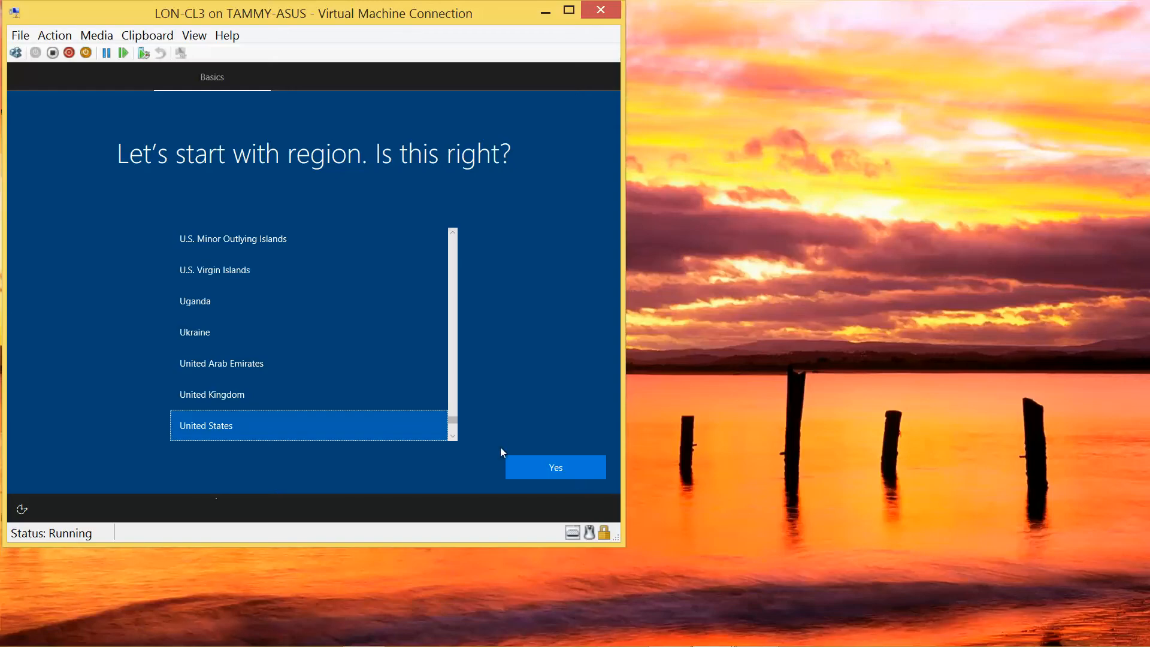
click(555, 469)
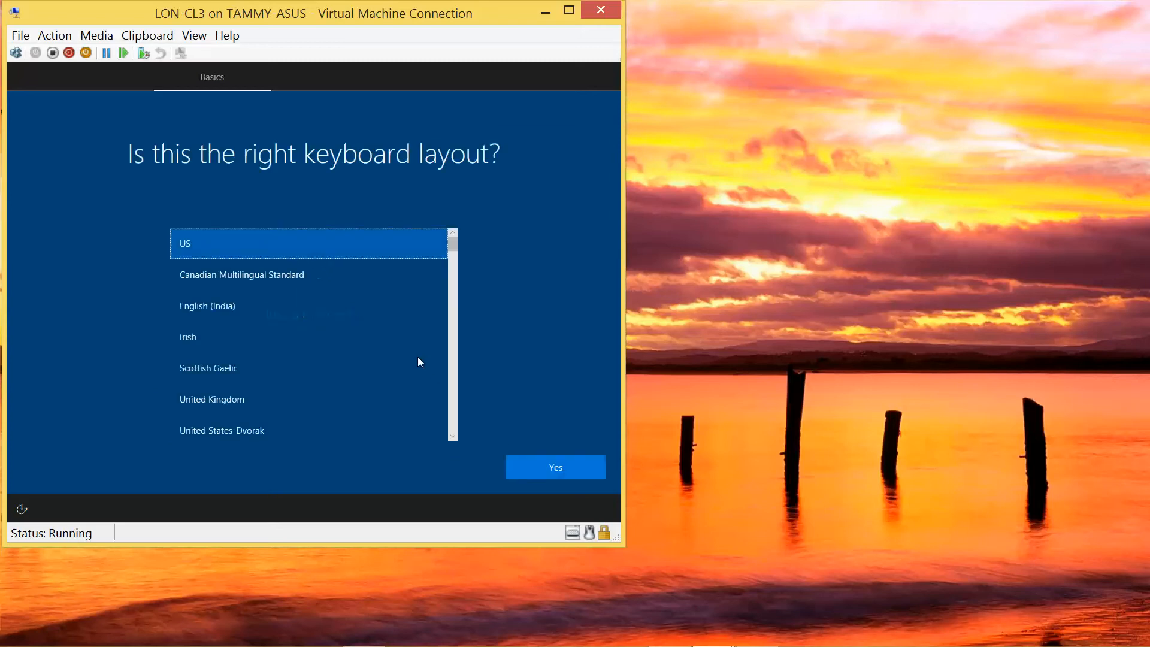
click(555, 464)
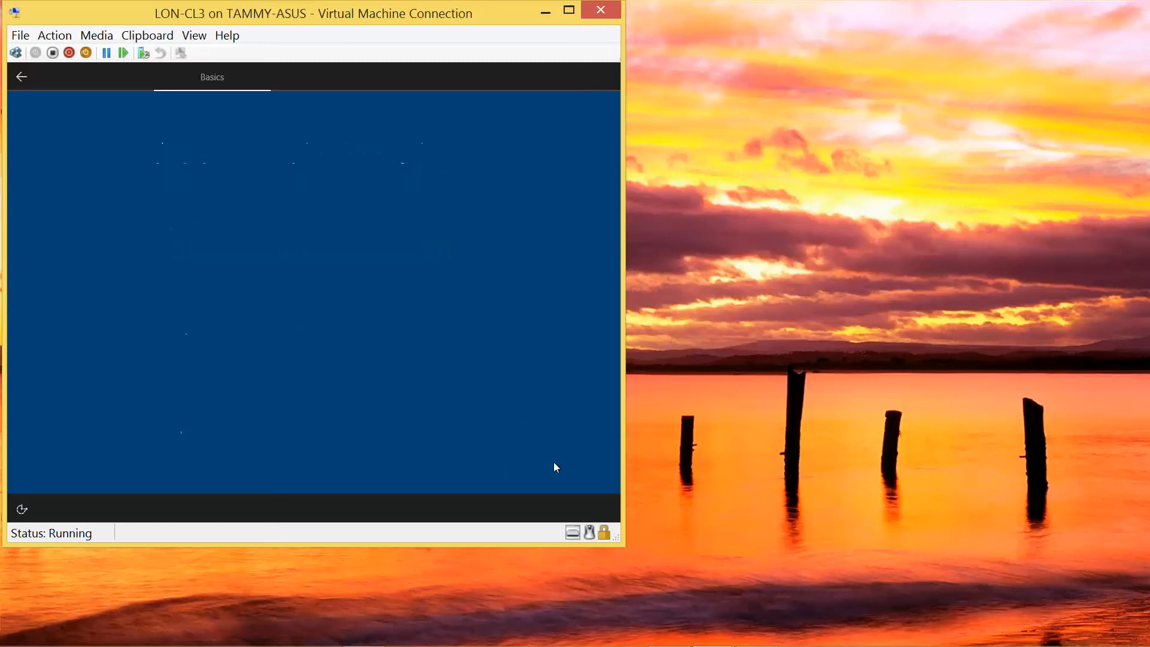
click(542, 471)
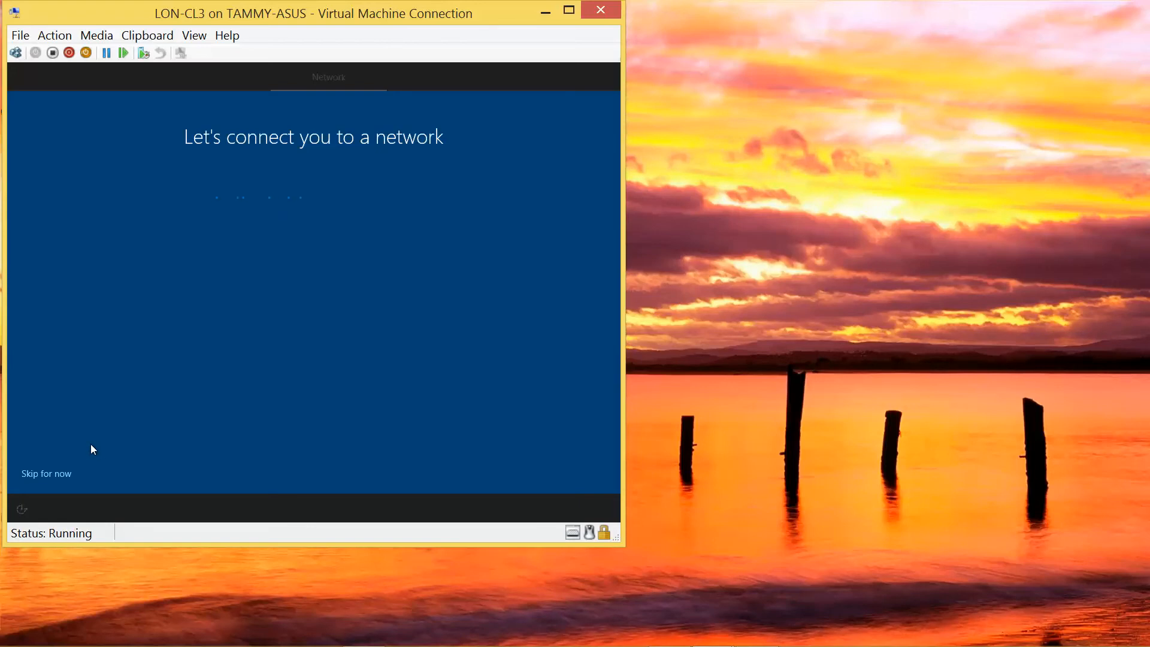
click(61, 473)
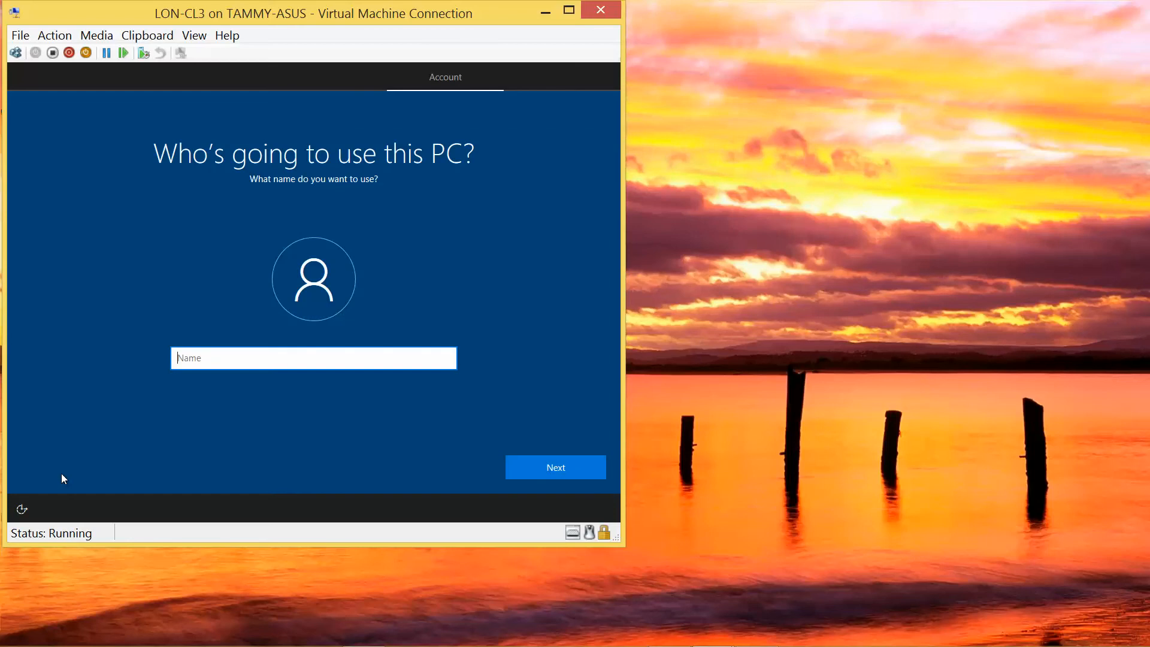
Enter Admin as the local account's user name.
click(562, 467)
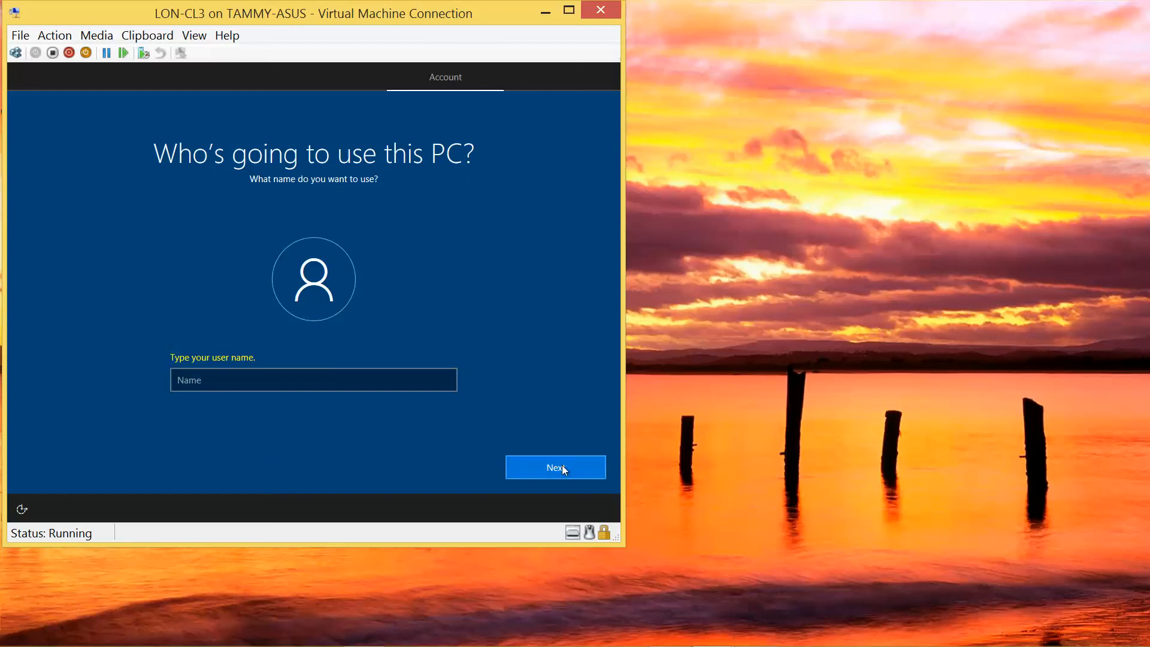
click(404, 382)
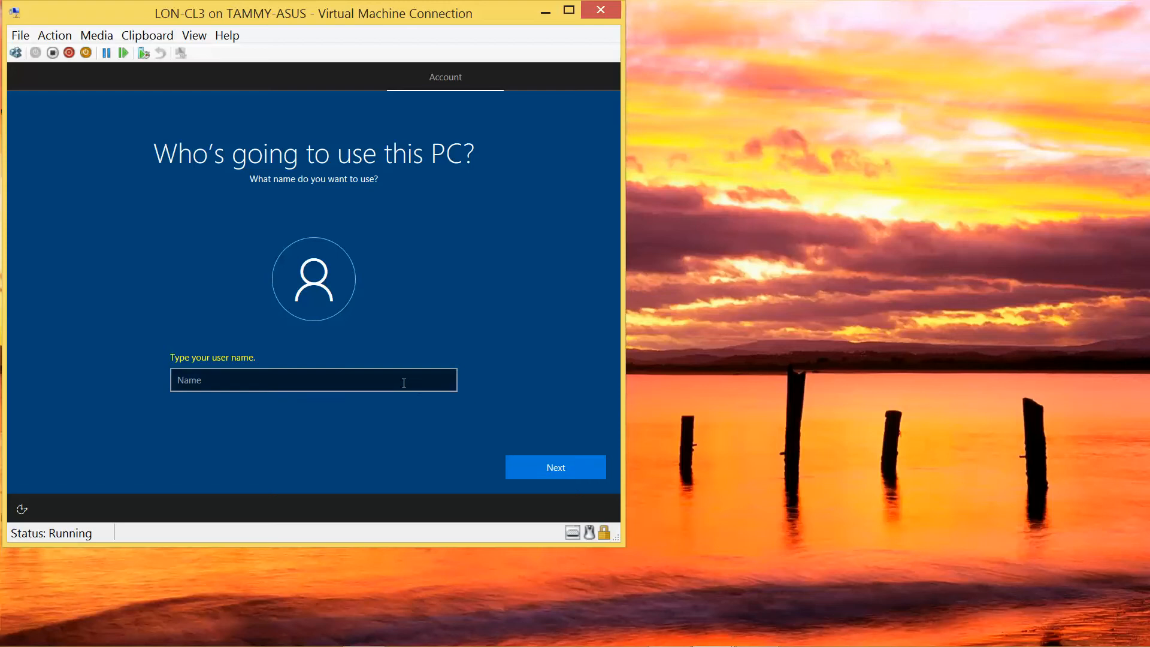
text(Admin)
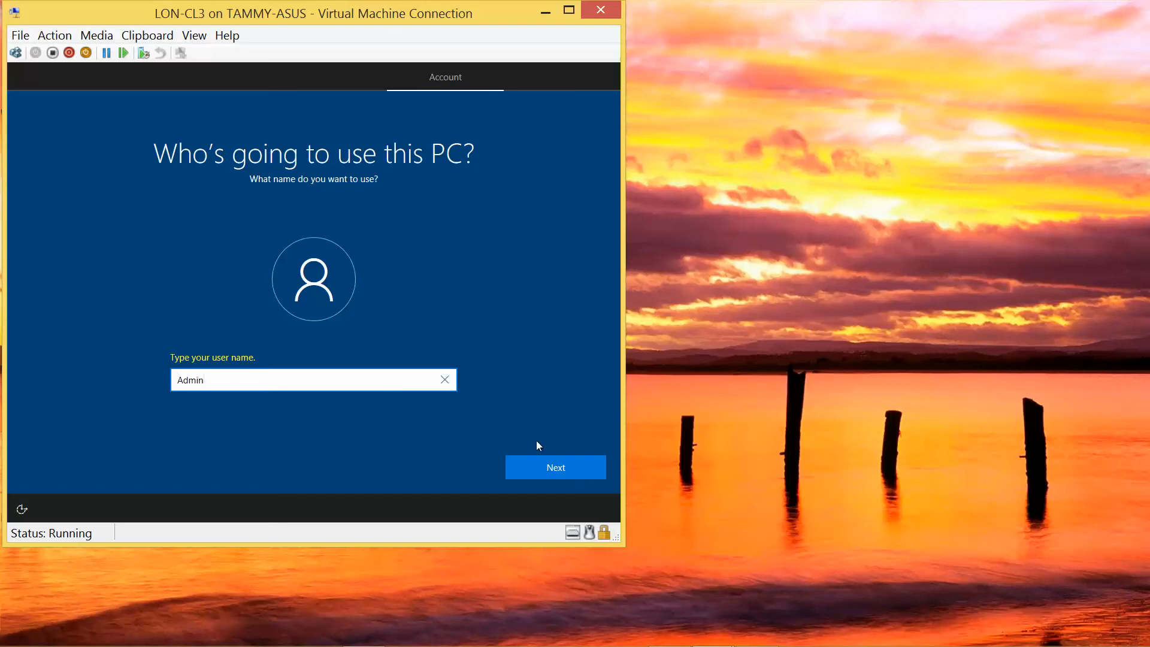
click(544, 466)
Set and confirm the account password, then add the password hint 'standard'.
text(••)
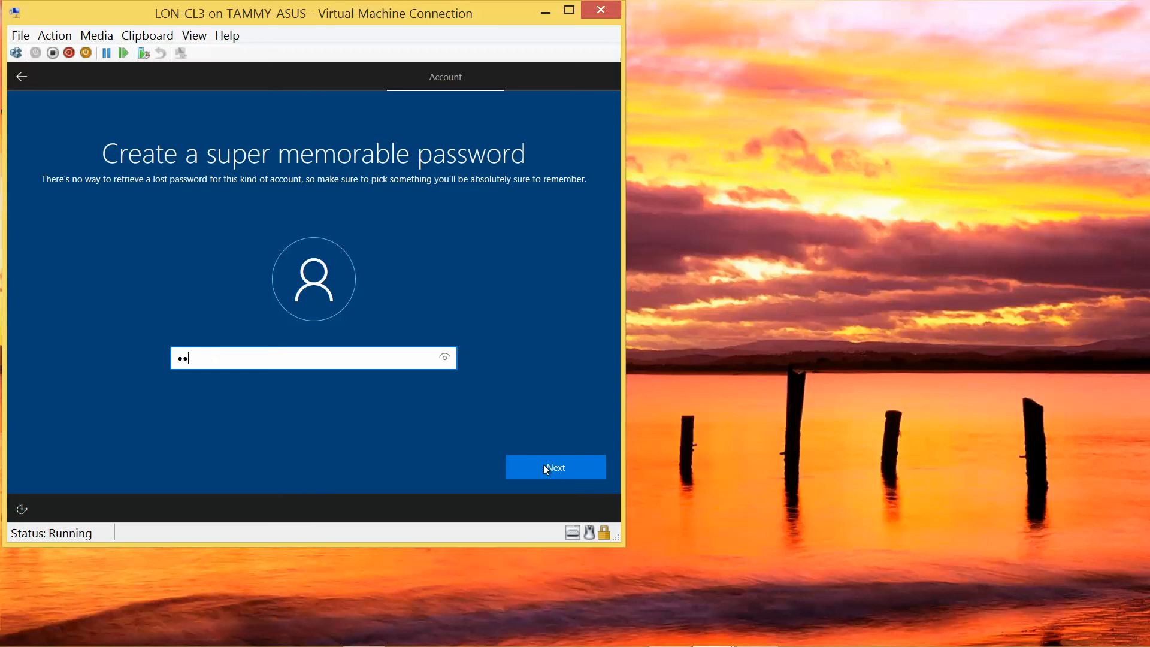
text(••••••)
click(445, 366)
click(561, 467)
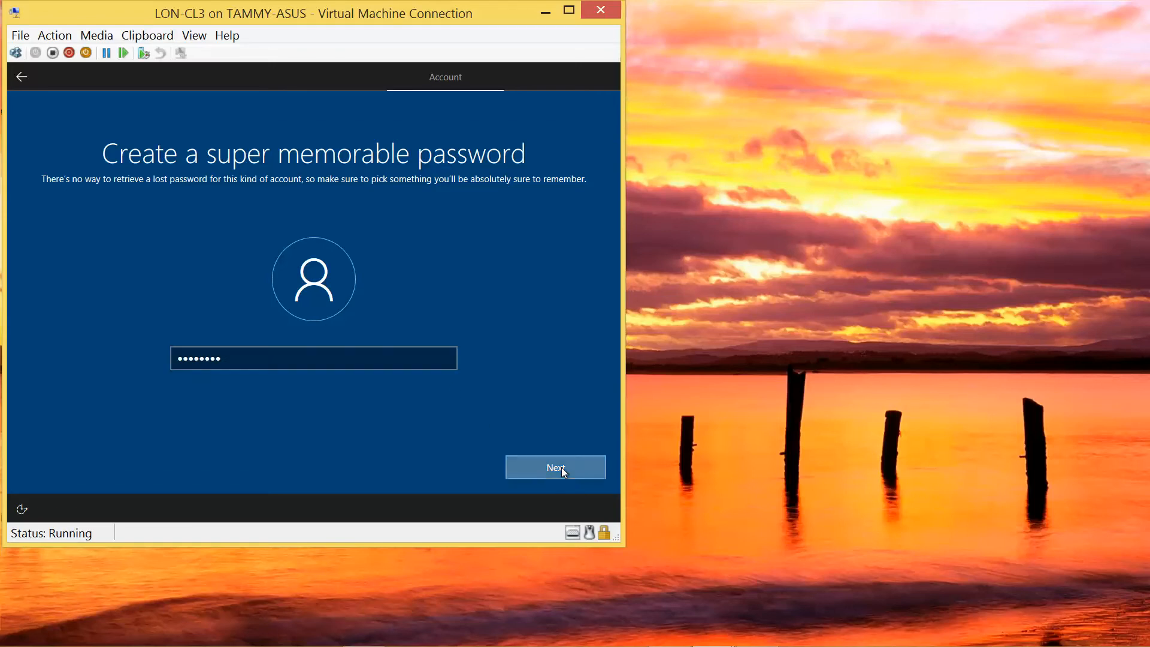
text(Pa$$w)
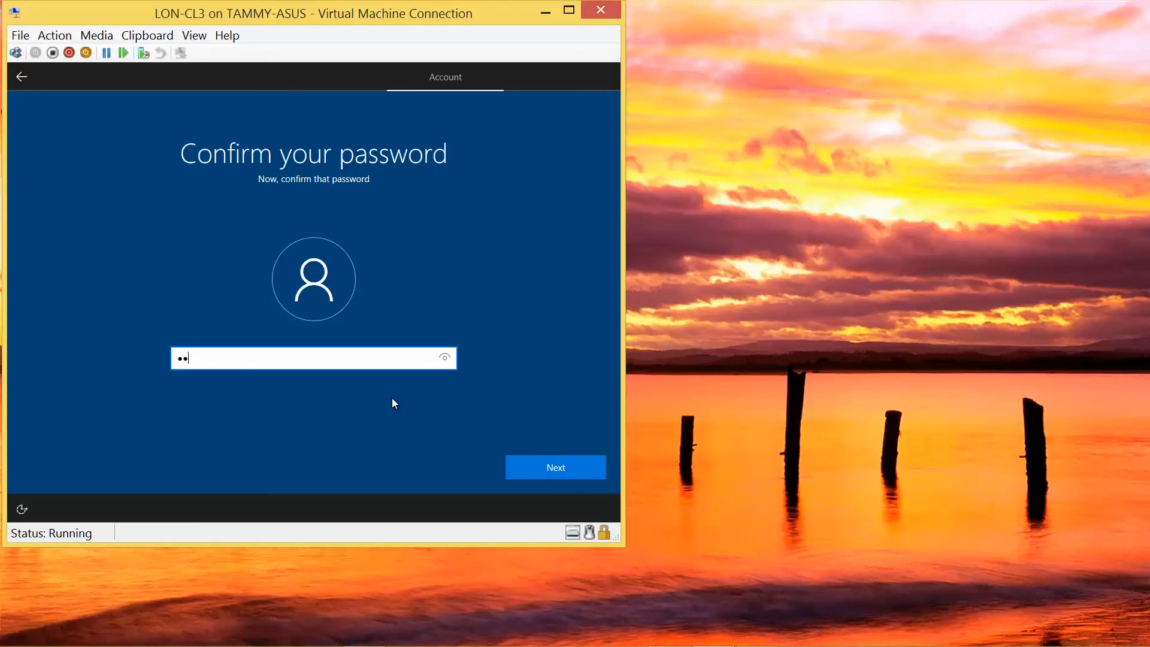
text(0rd)
click(536, 468)
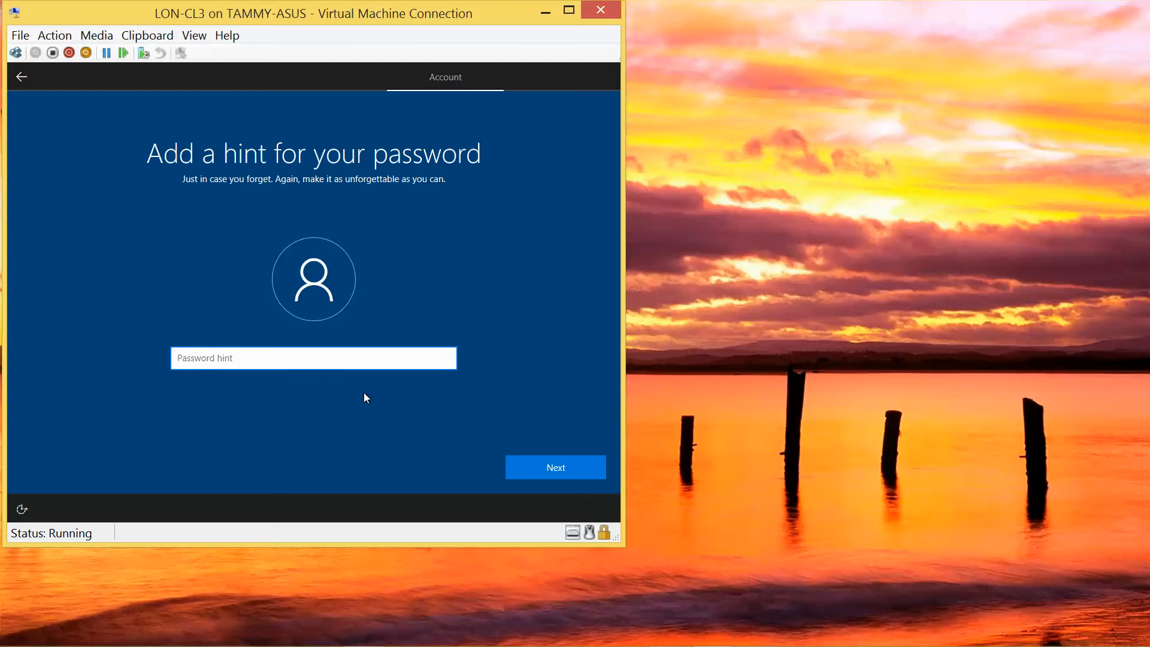
text(standard)
click(524, 465)
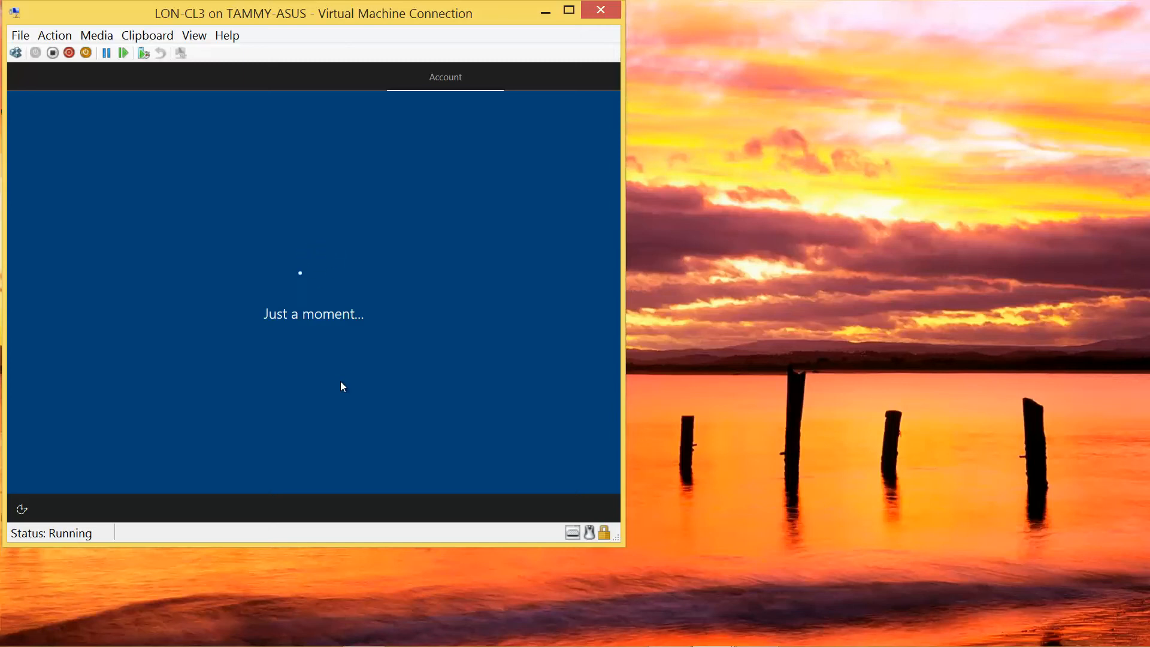
Decline Cortana, accept the privacy defaults, and open Network & Internet settings from the tray.
mouse_move(693, 645)
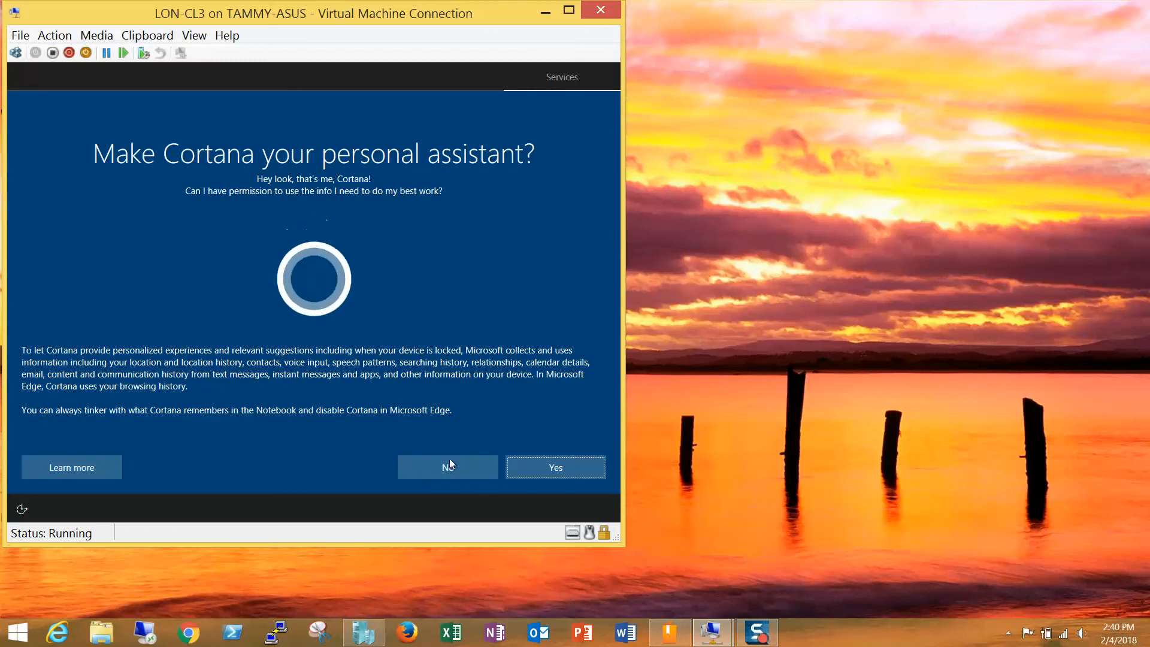
click(443, 467)
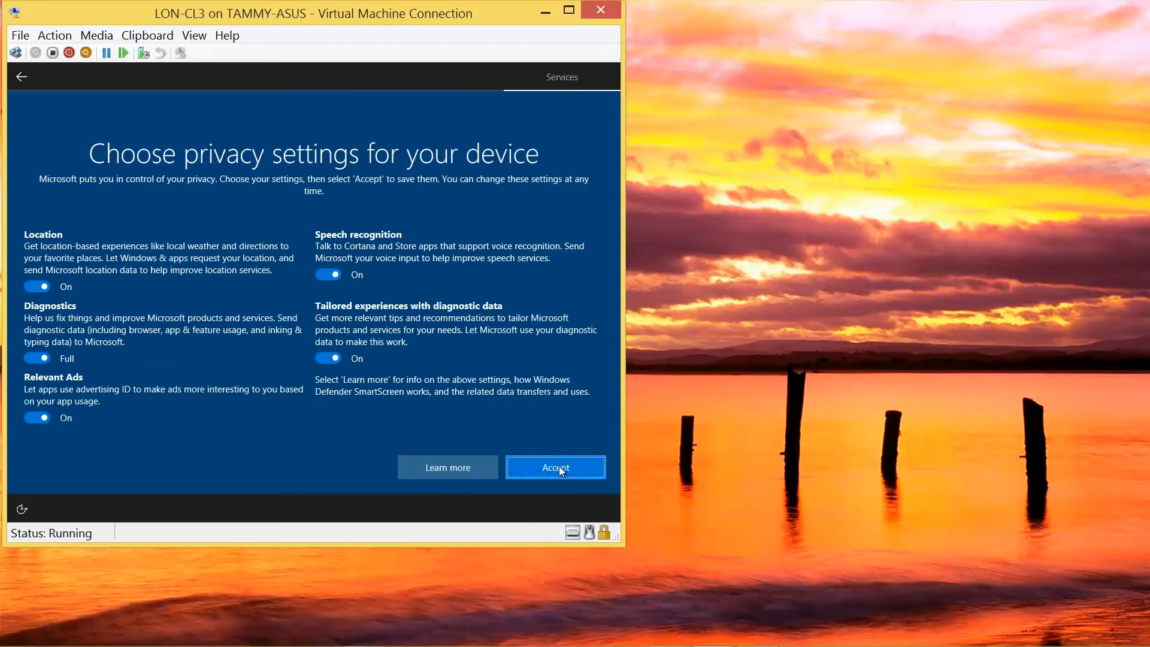
click(558, 467)
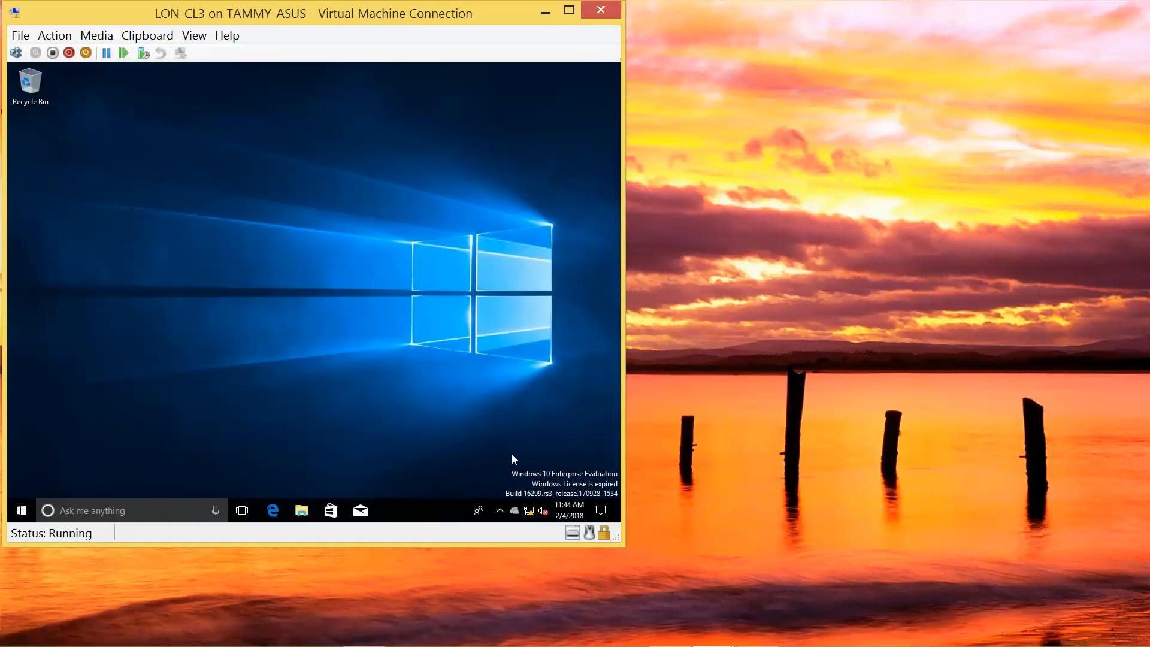
right_click(529, 513)
click(530, 506)
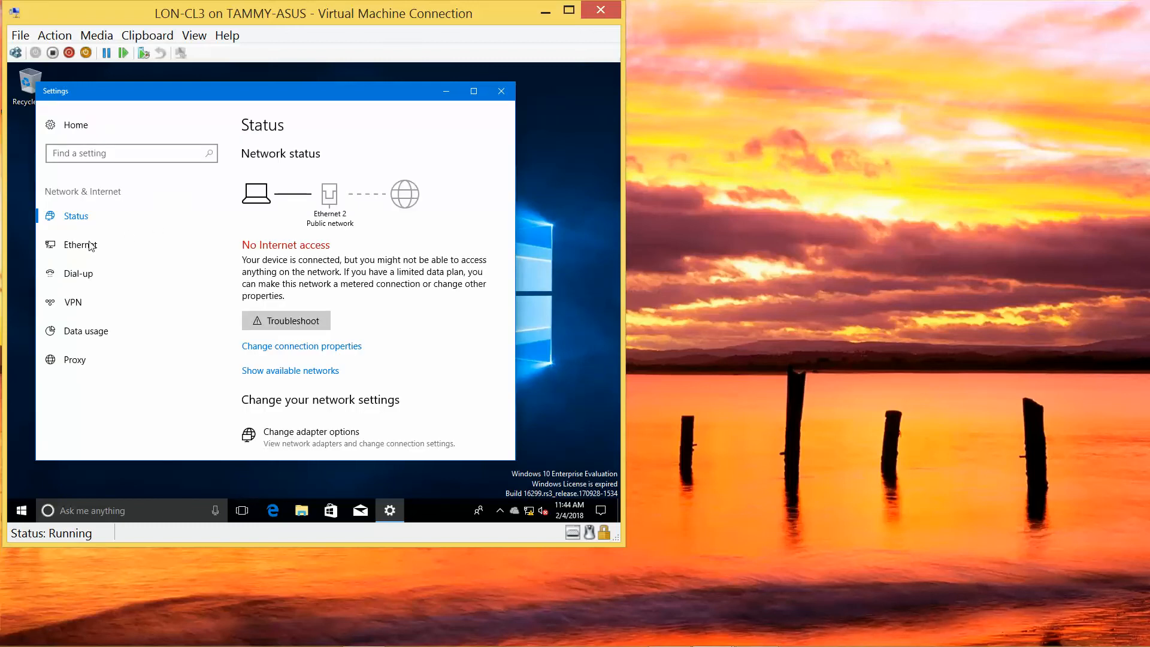
Open Network Connections via Network and Sharing Center, showing two unidentified Ethernet adapters.
click(288, 347)
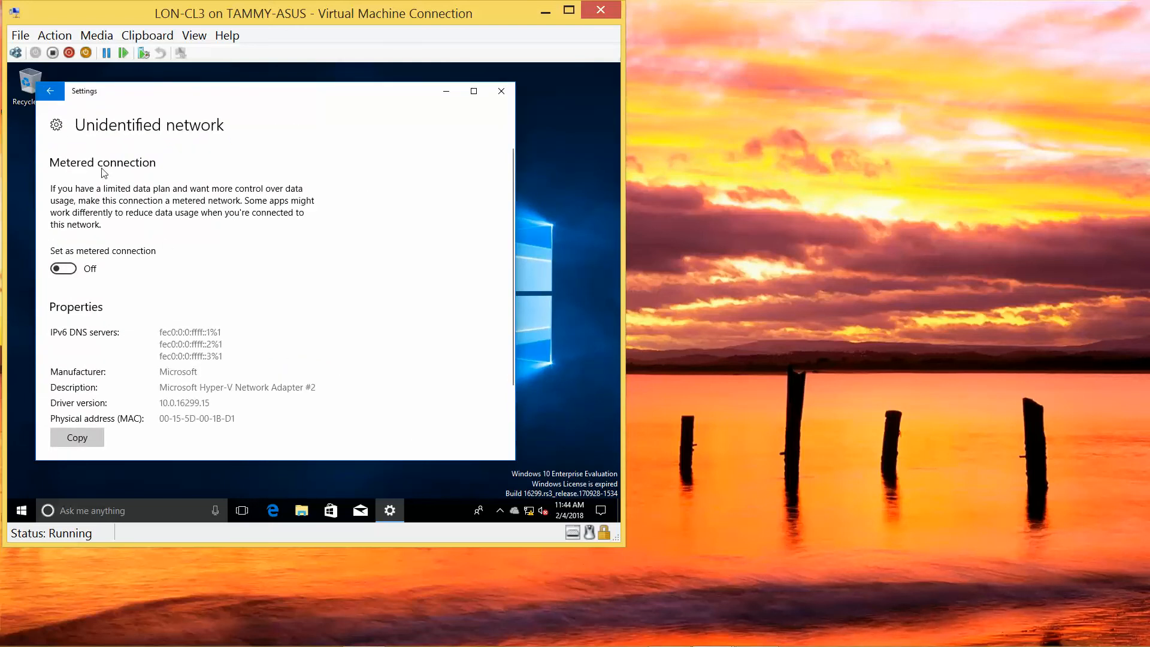
click(51, 91)
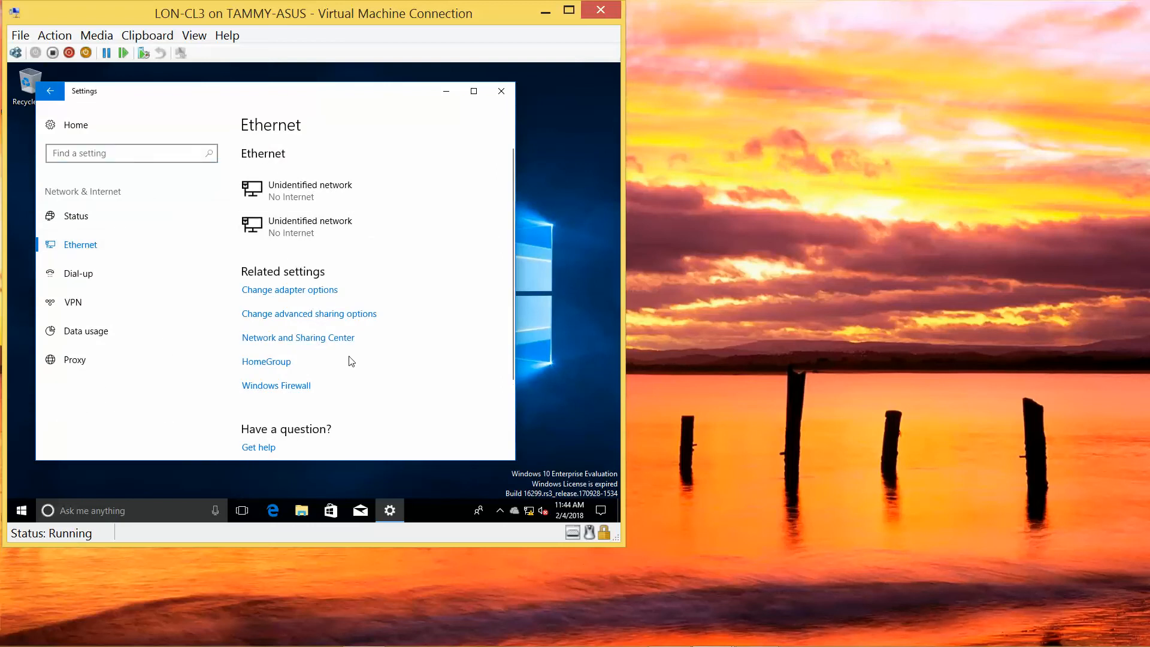
click(473, 91)
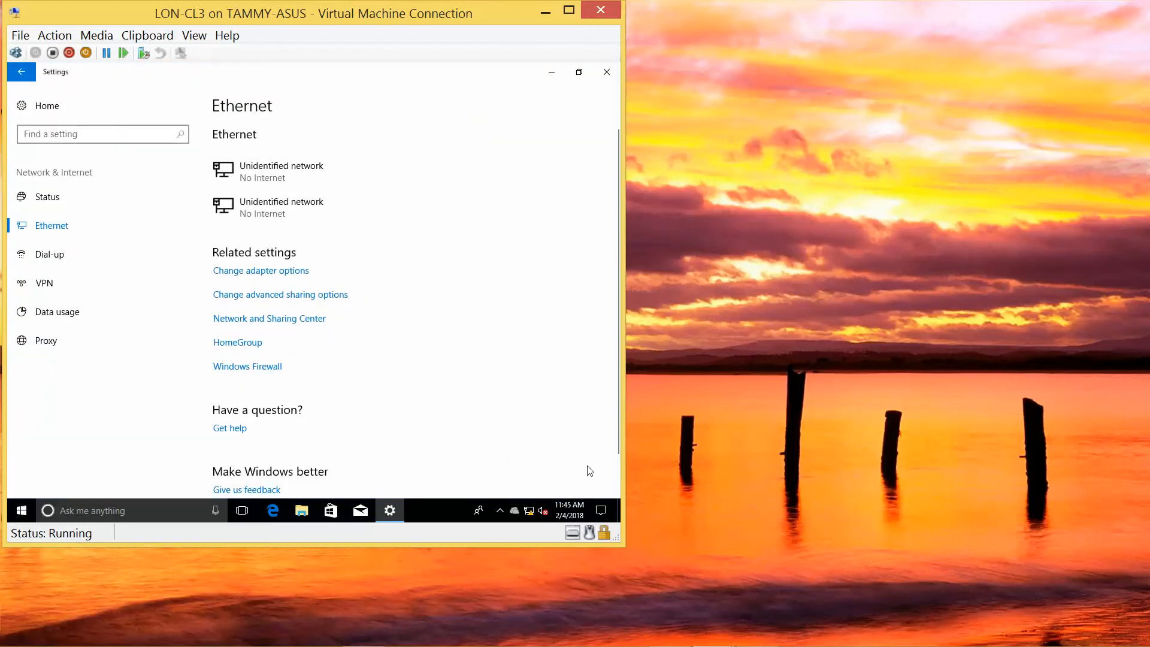
drag(617, 443, 619, 504)
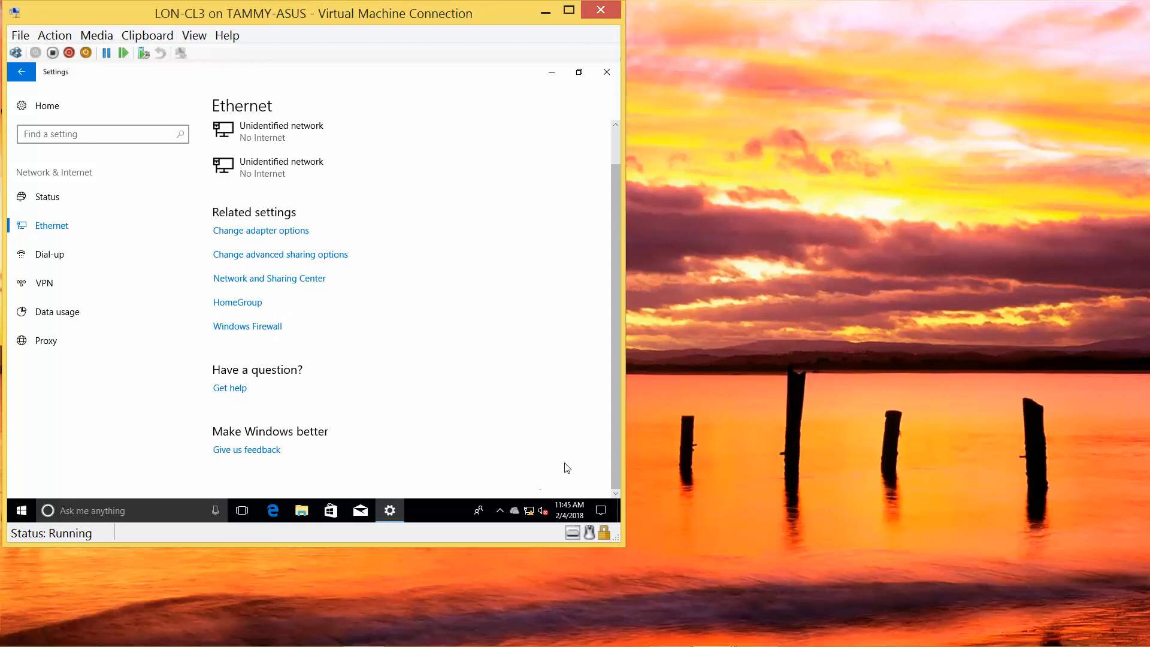
click(306, 288)
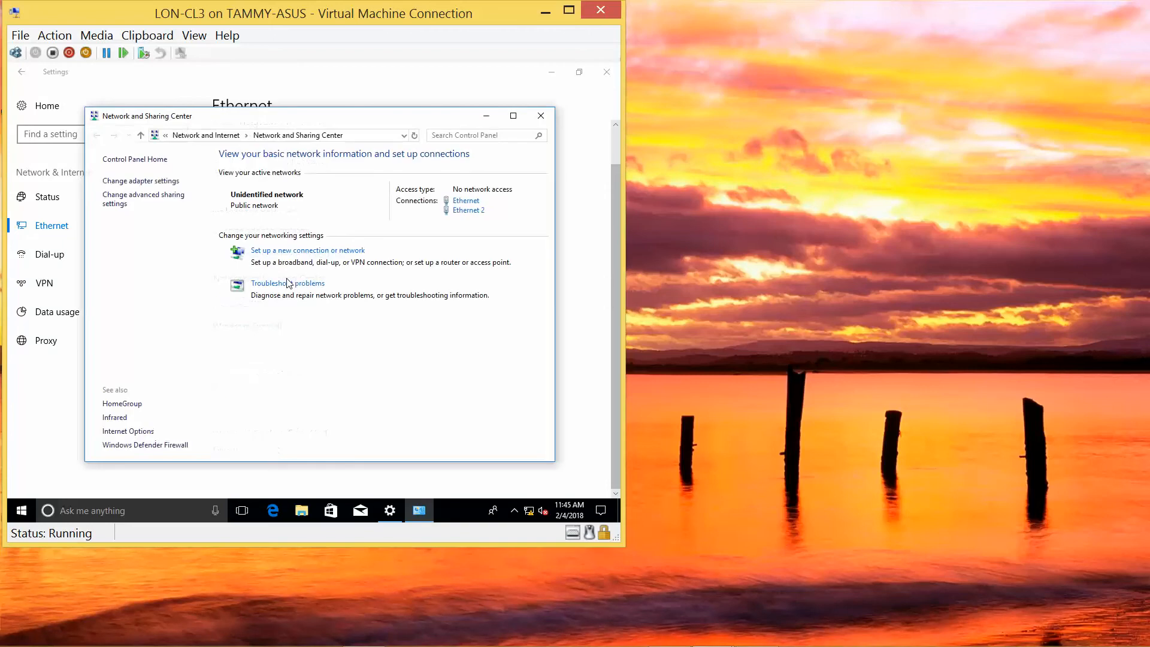
click(166, 187)
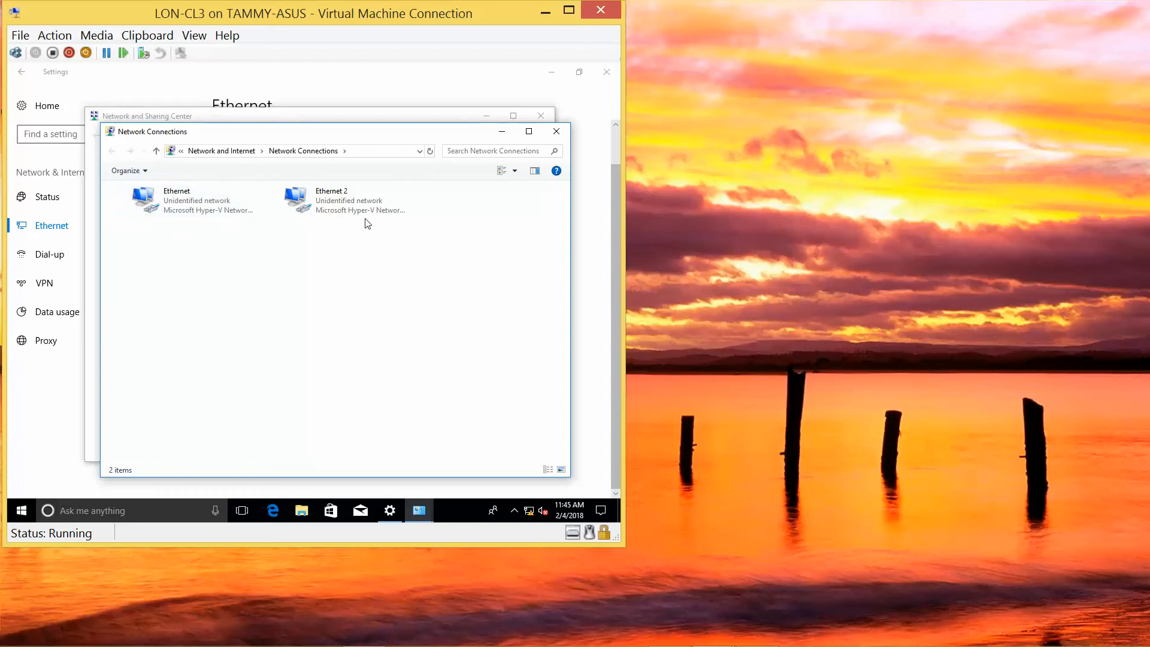
mouse_move(341, 644)
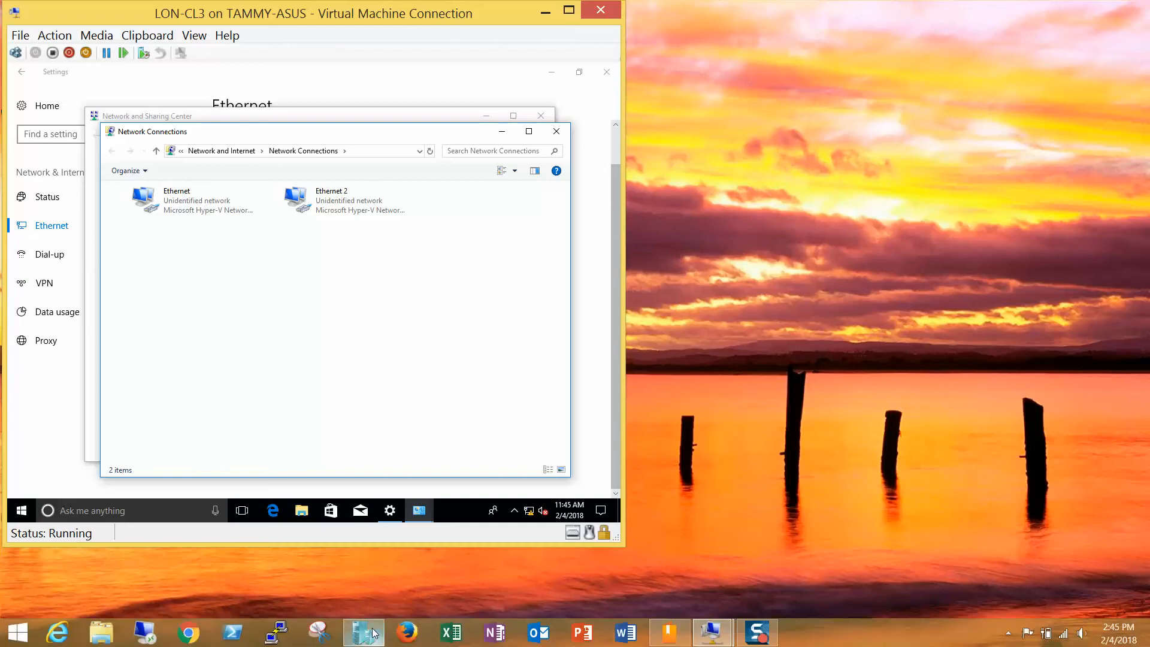
click(362, 631)
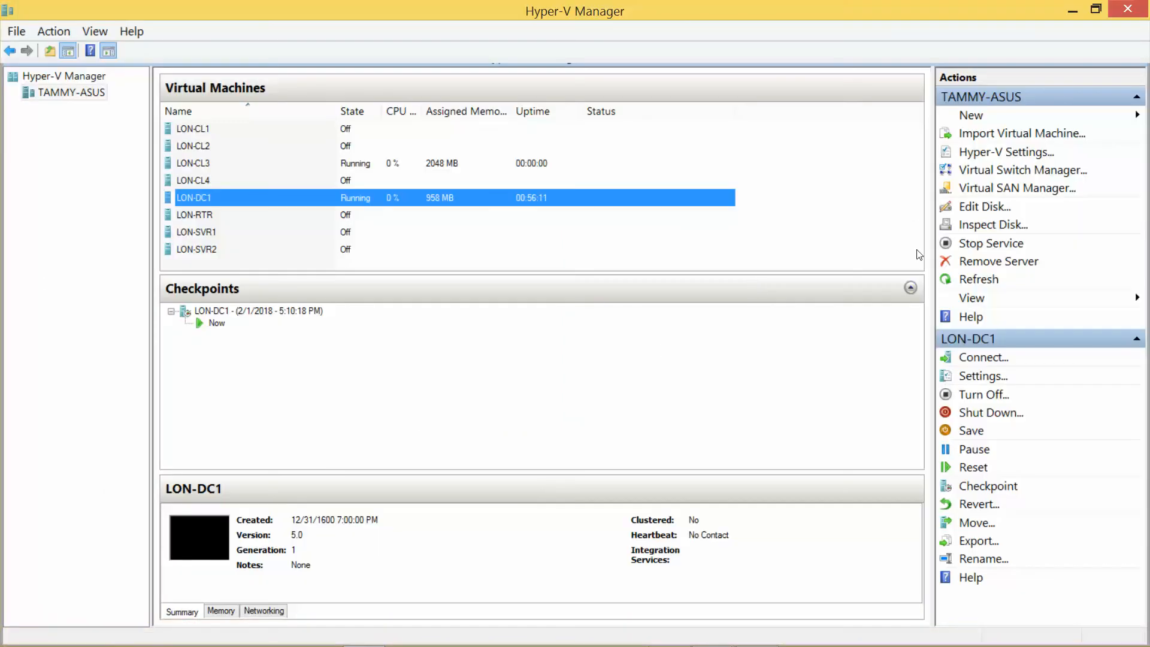
Check the virtual switches on LON-DC1's and LON-CL3's network adapters, then return to the VM.
click(996, 379)
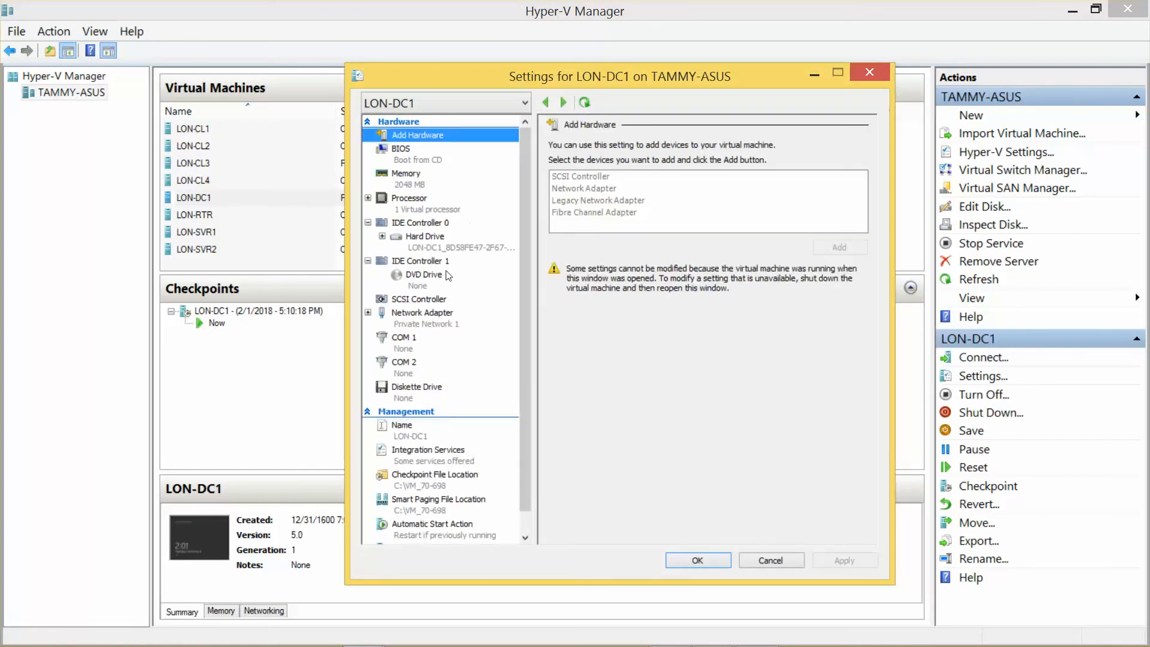
click(453, 321)
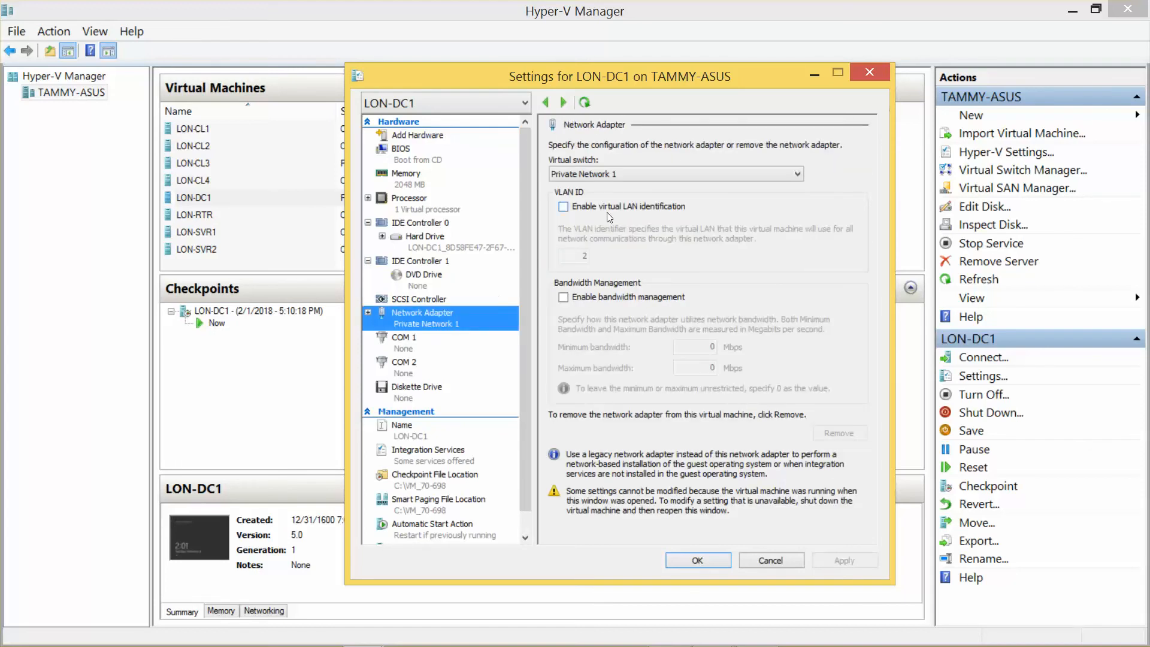
click(871, 72)
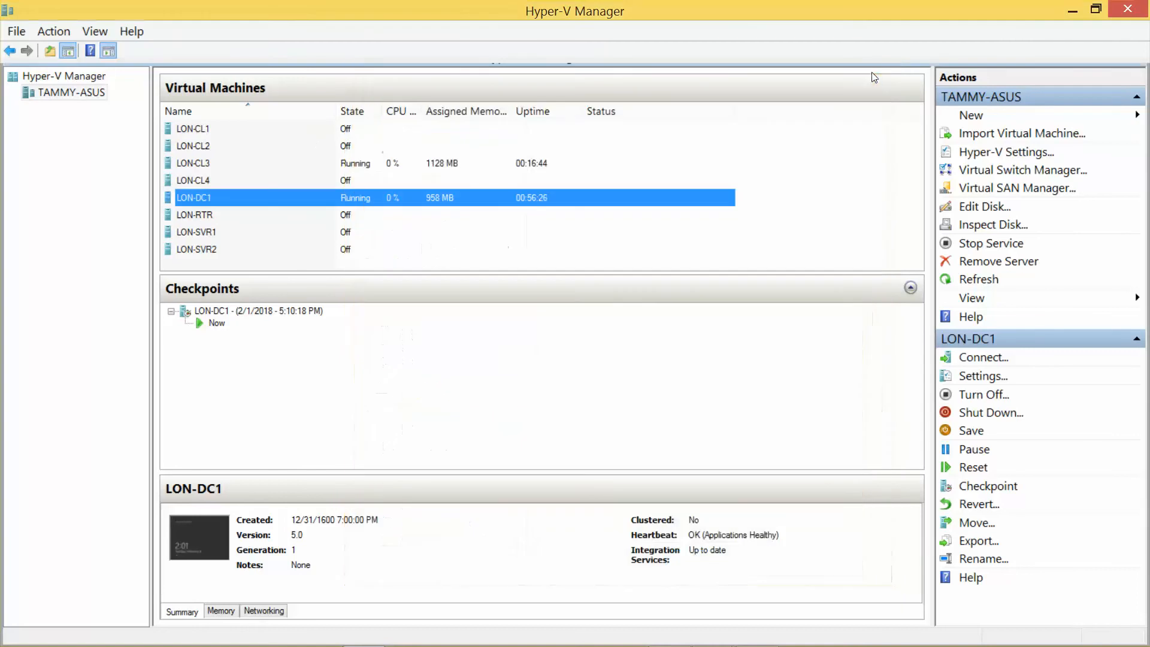
click(205, 164)
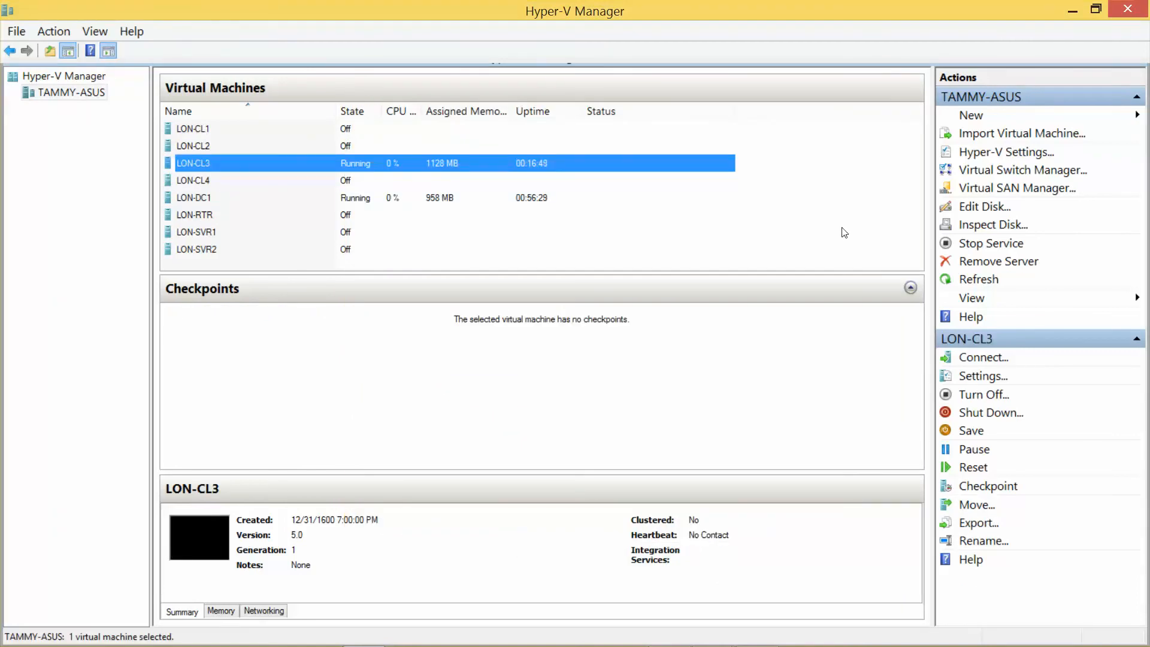
click(982, 376)
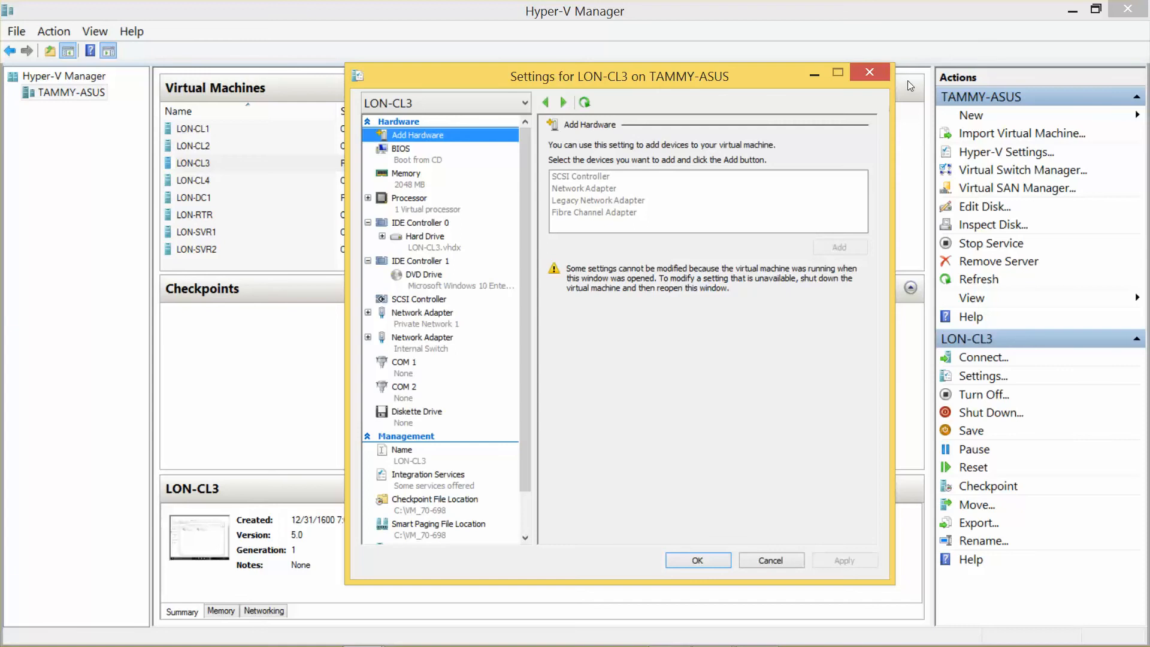
click(871, 71)
click(1072, 12)
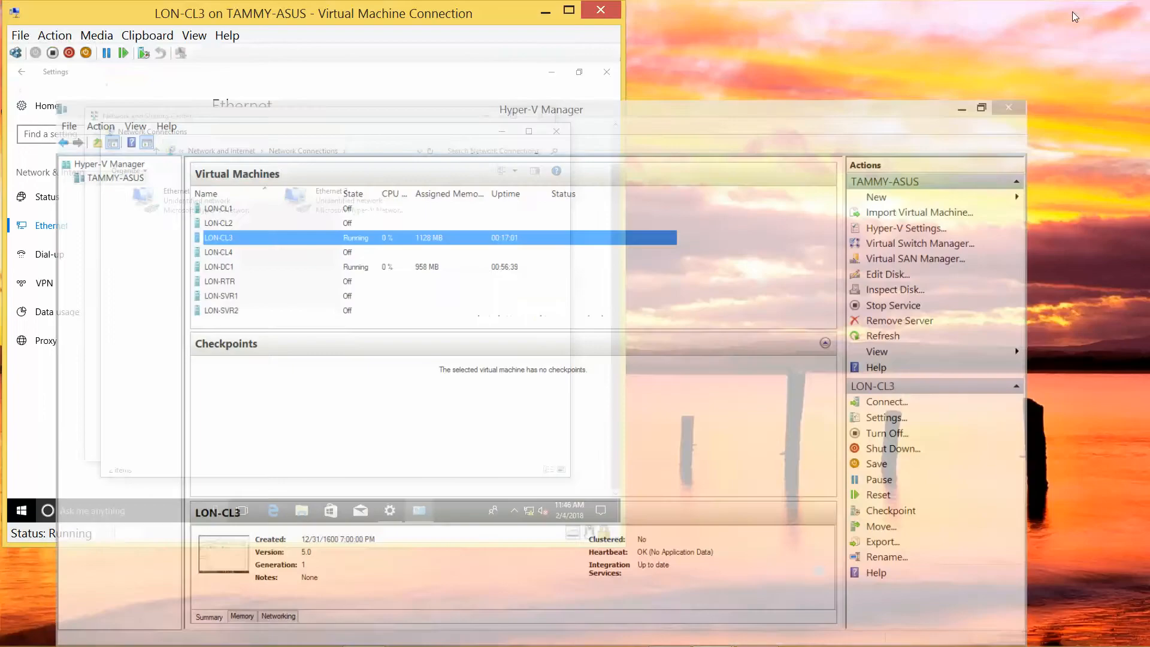
Open the Ethernet adapter's TCP/IPv4 properties and choose a manually entered IP address.
right_click(184, 210)
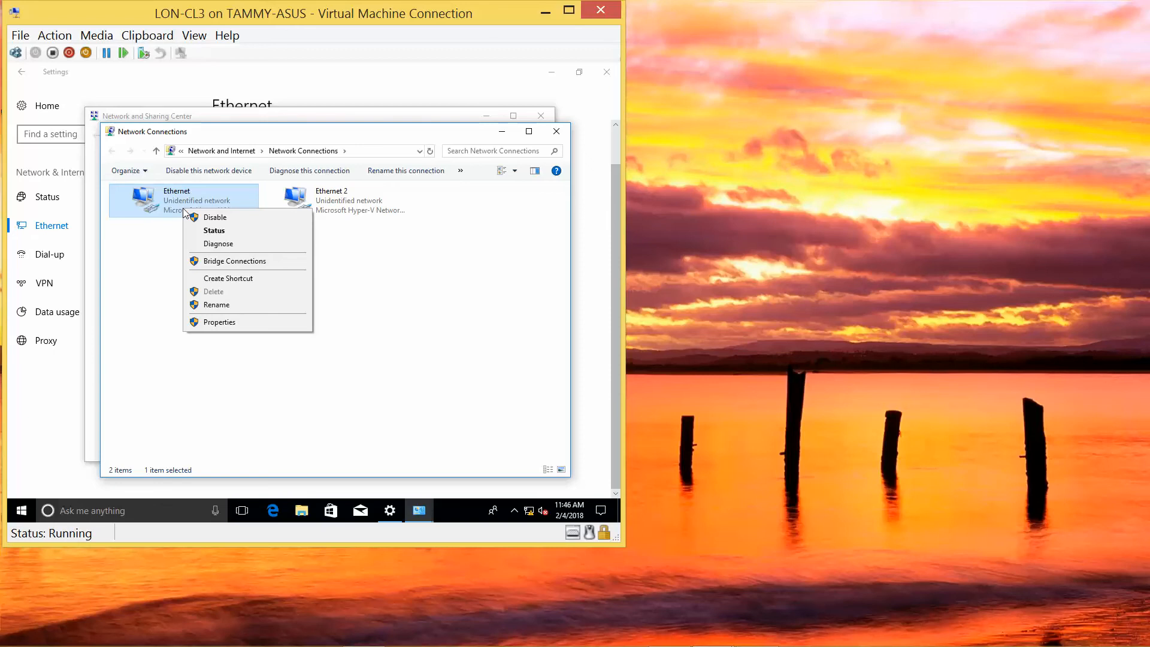
click(219, 322)
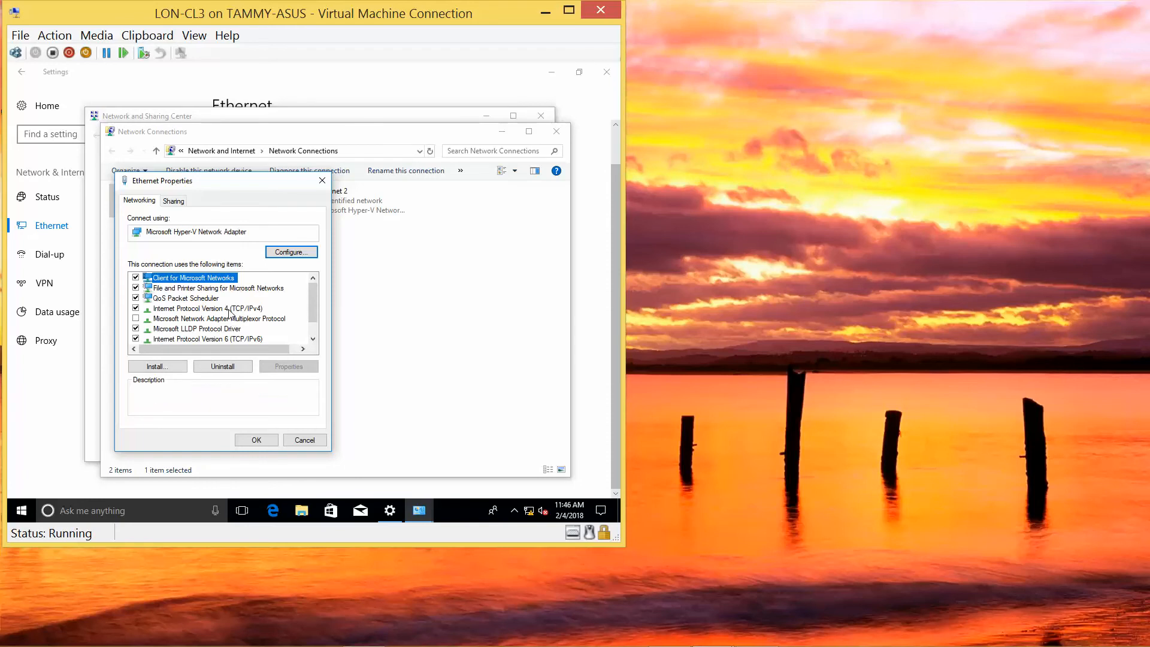
click(232, 309)
click(301, 370)
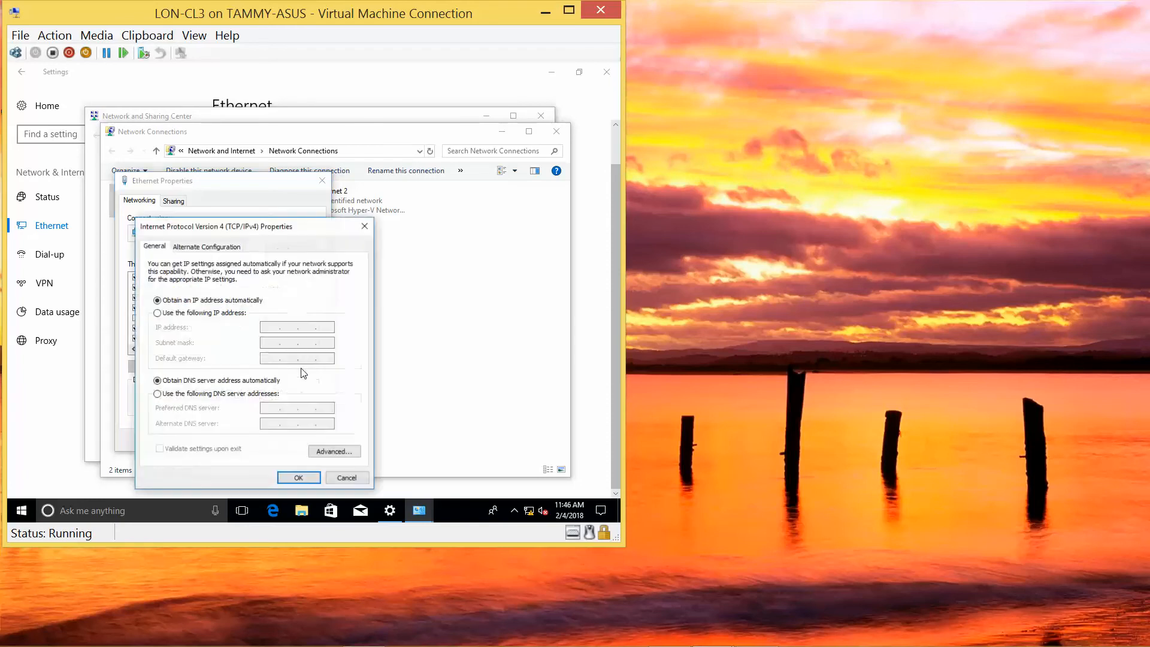
click(195, 312)
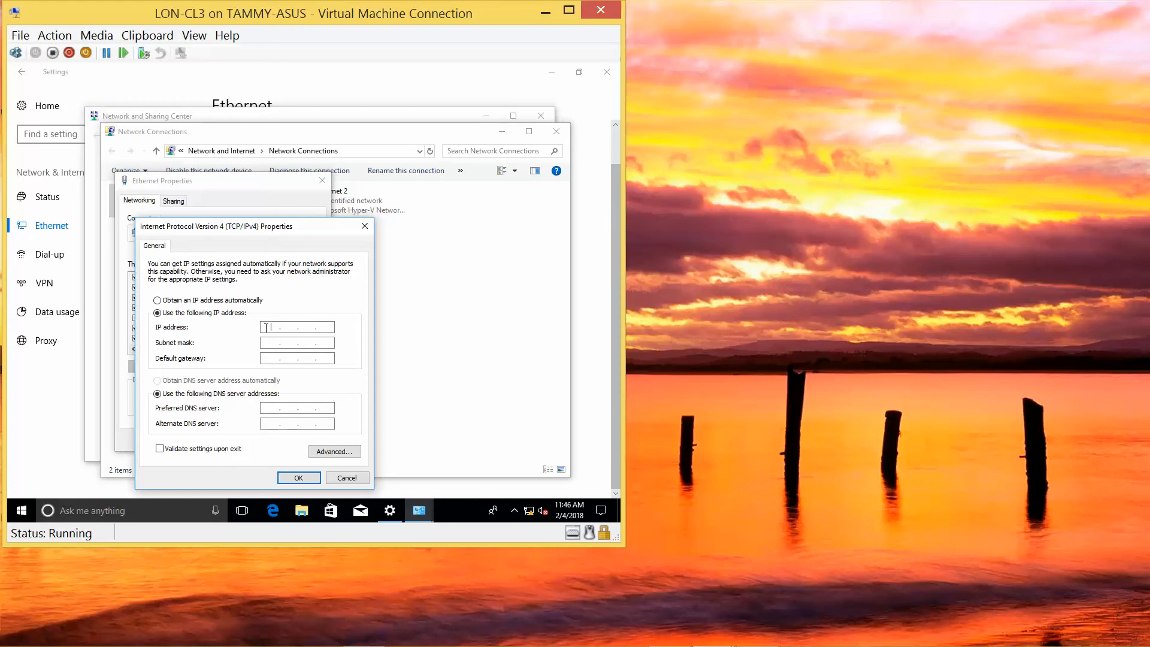
Enter IP 172.16.0.42, mask 255.255.0.0, DNS 172.16.0.10, and close the network windows.
text(172 . 16)
text(. 0 . 42)
key(Tab)
click(270, 409)
text(172 . 16 . 0 . 10)
click(299, 477)
click(266, 440)
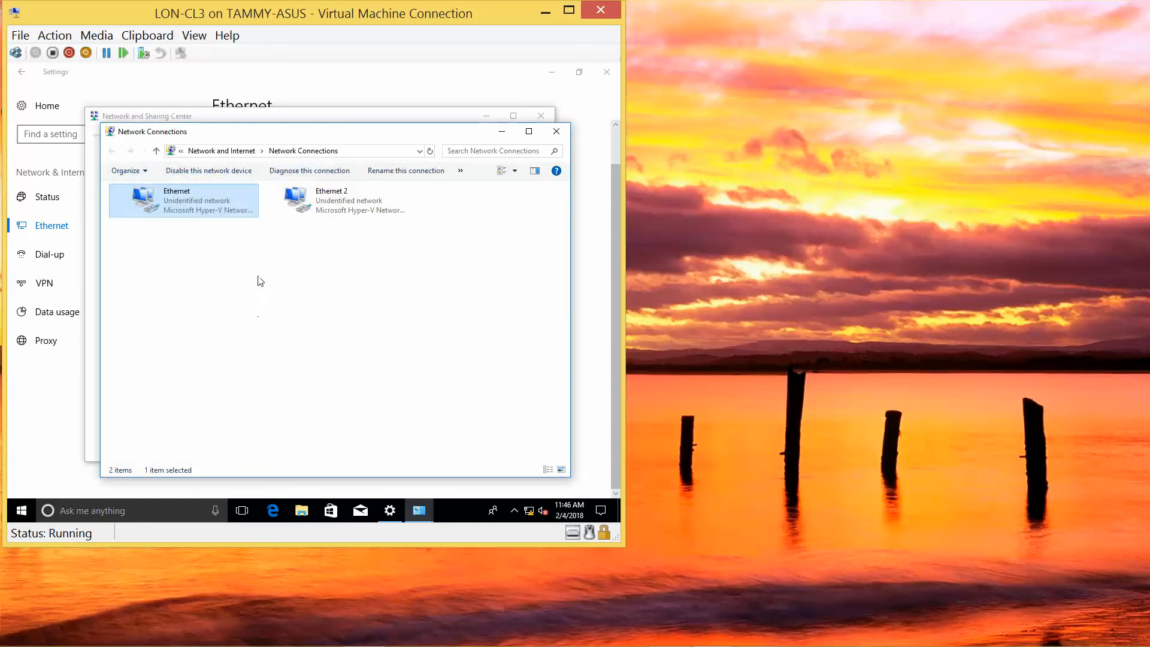
click(557, 132)
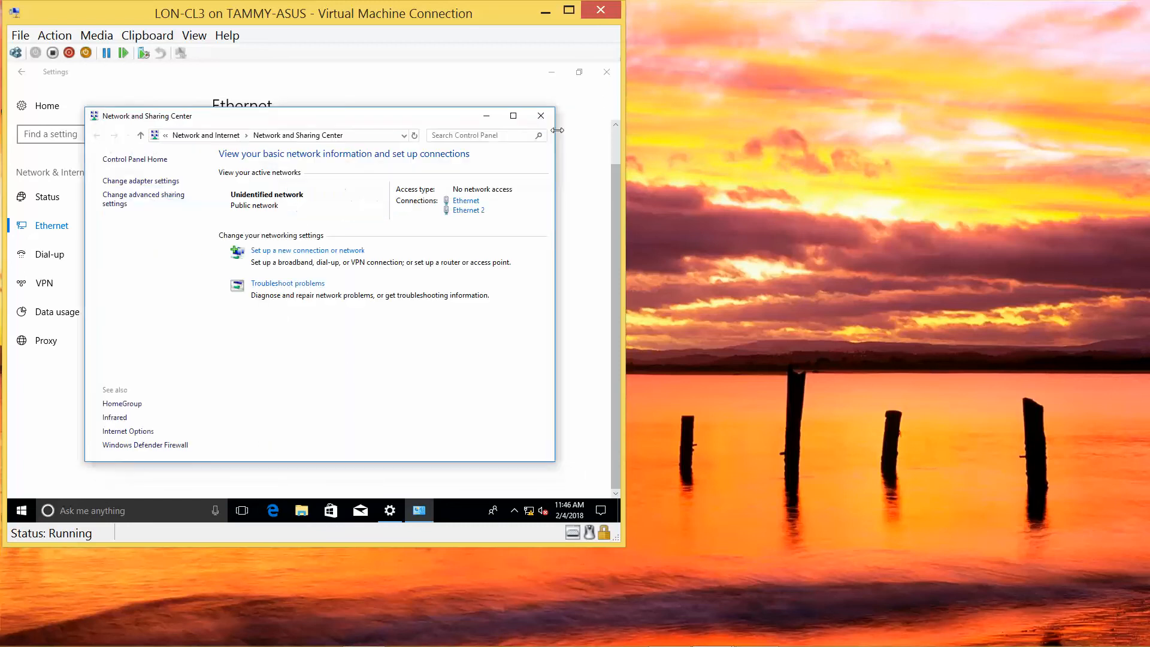
click(542, 117)
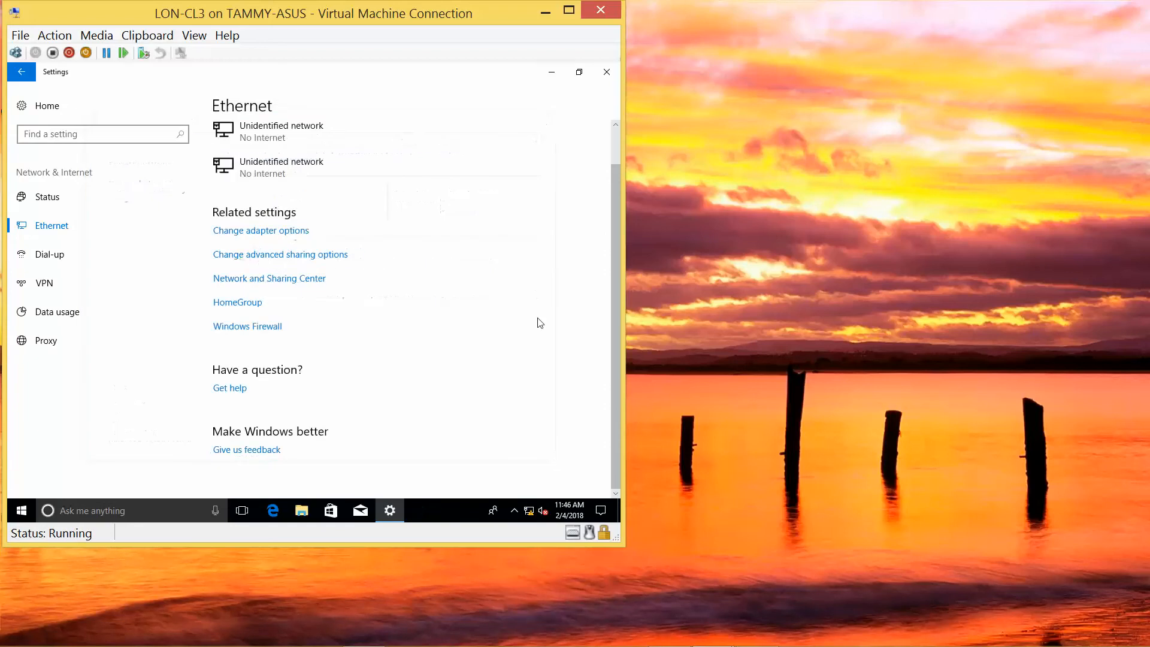
Choose (UTC-05:00) Eastern Time (US & Canada) as the time zone in Date & time settings.
right_click(562, 510)
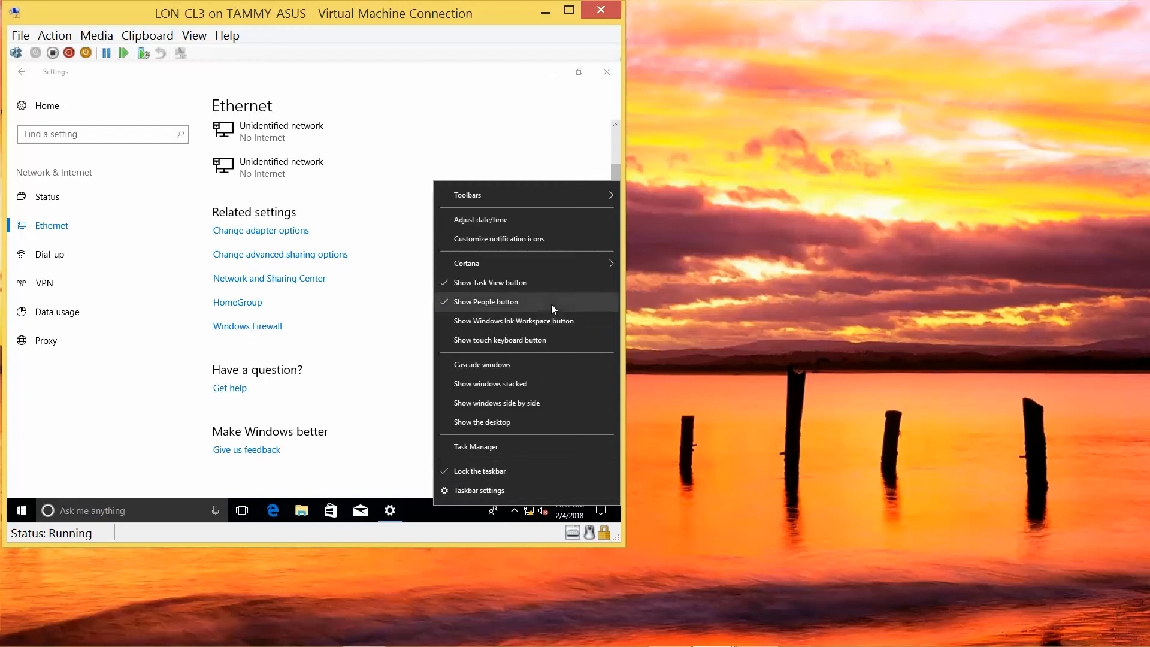
click(494, 219)
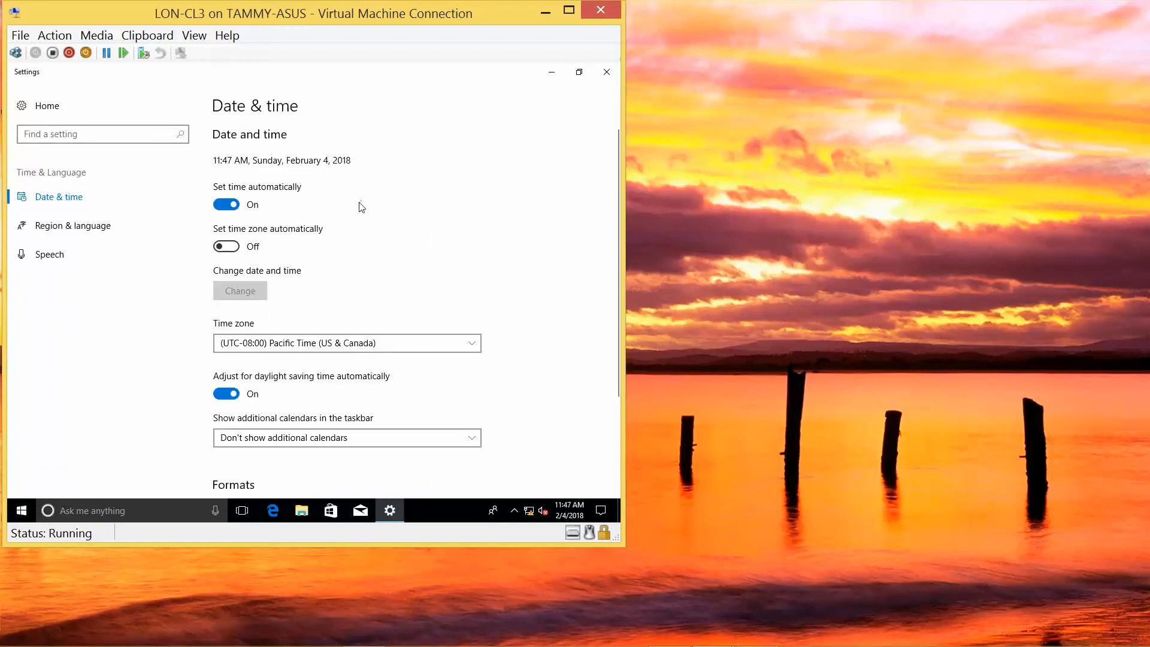
click(334, 345)
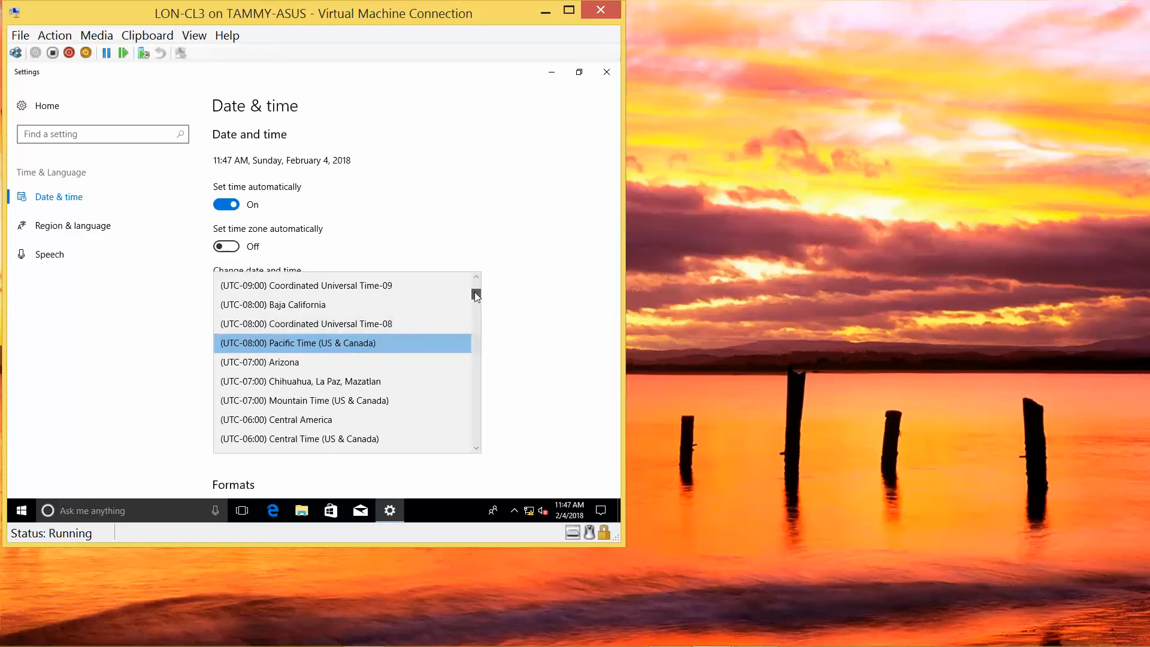
drag(475, 292, 476, 285)
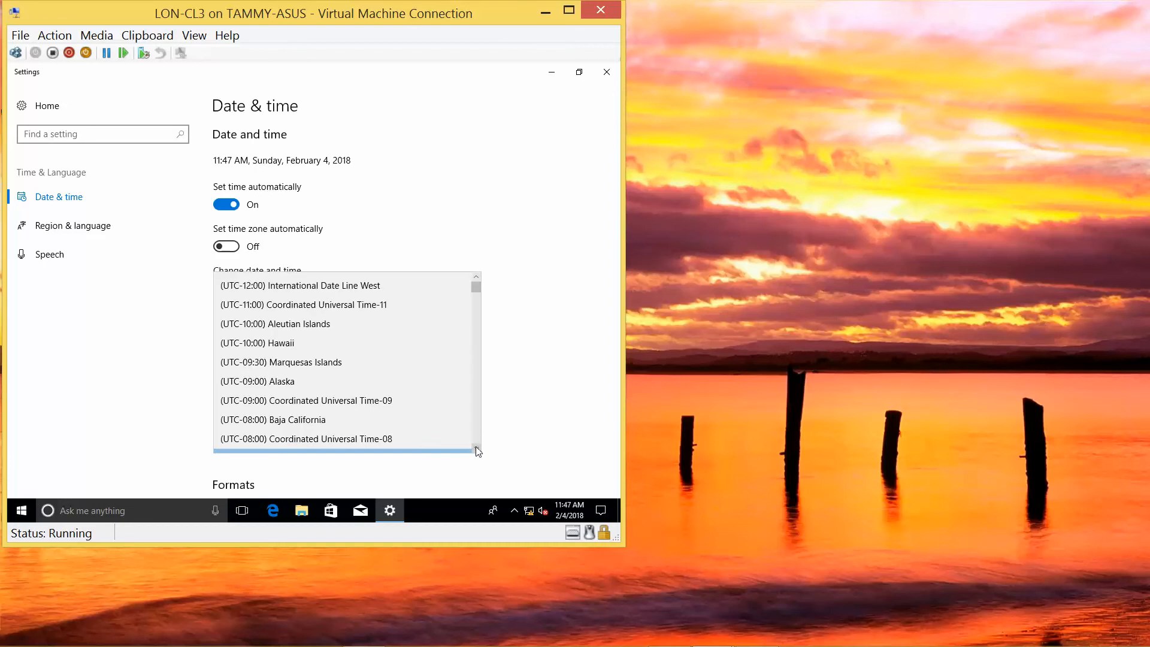
scroll(475, 447, down, 3)
scroll(476, 447, down, 2)
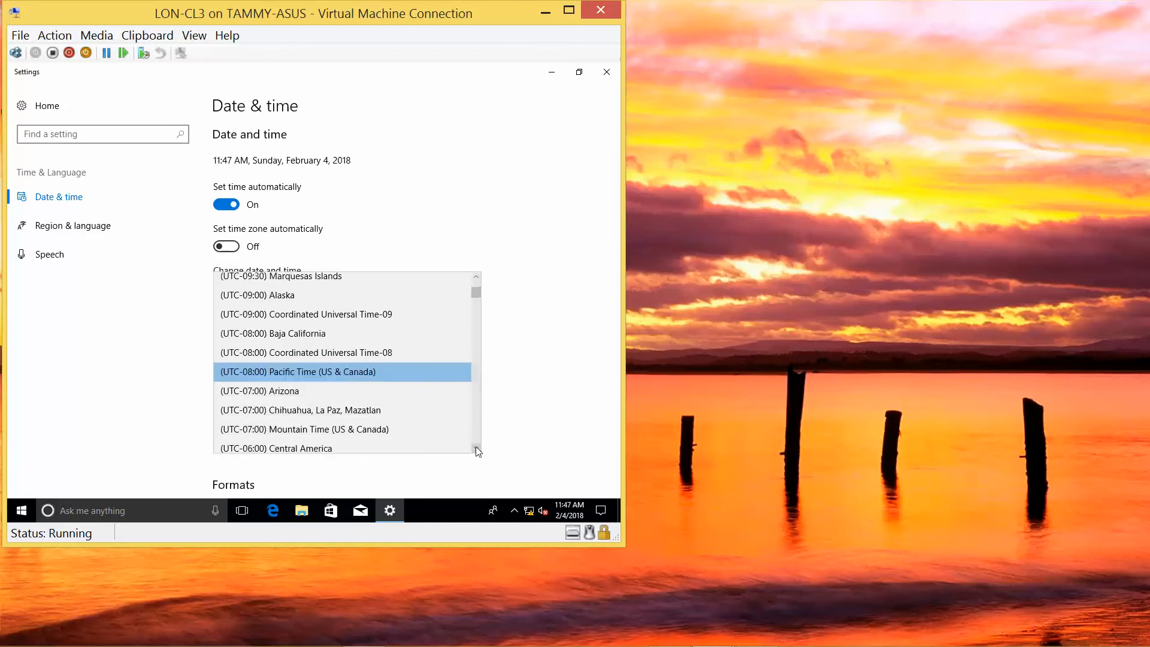
scroll(475, 447, down, 2)
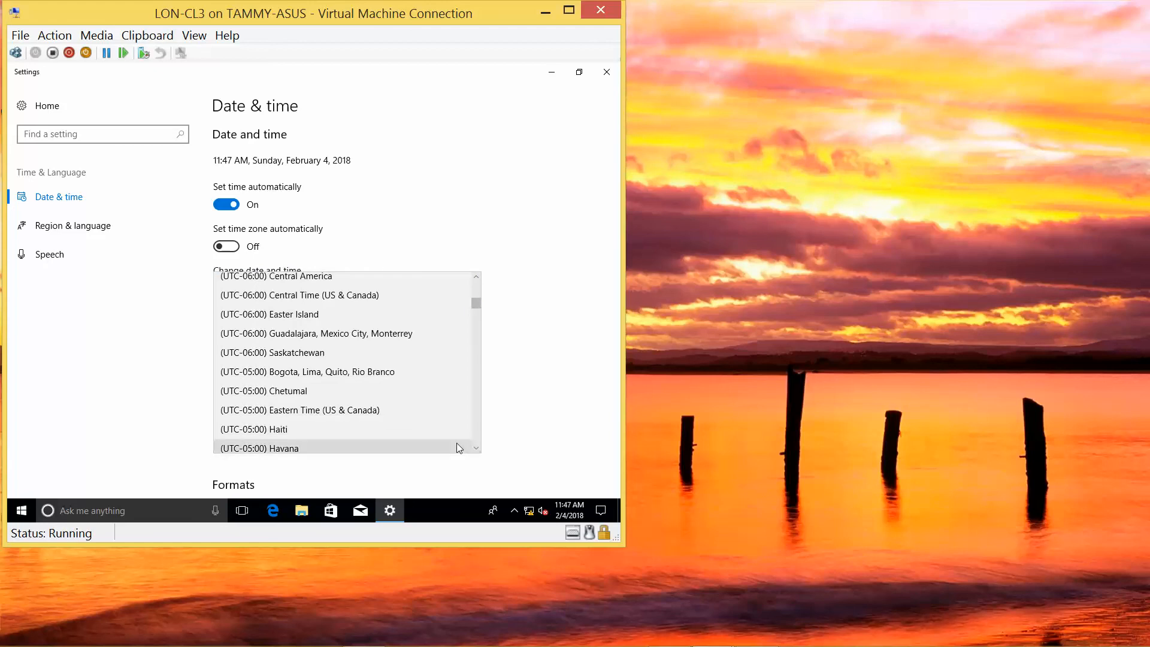
click(359, 412)
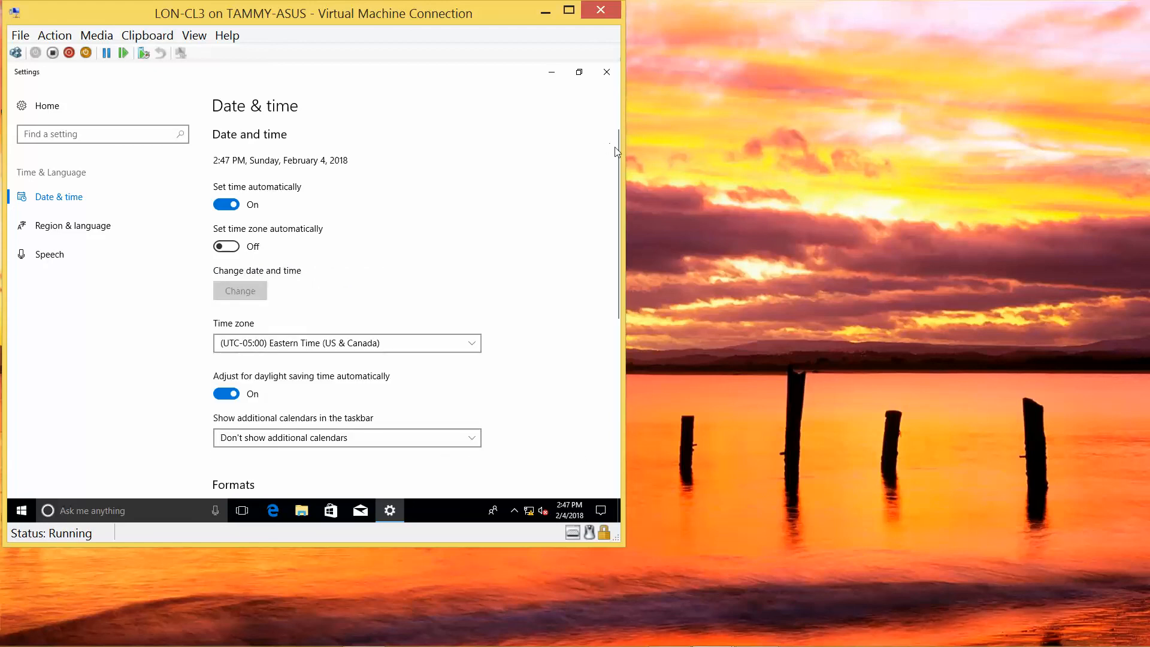
drag(619, 150, 619, 75)
Close Settings and open Windows search from the Start button's Win+X menu.
click(607, 73)
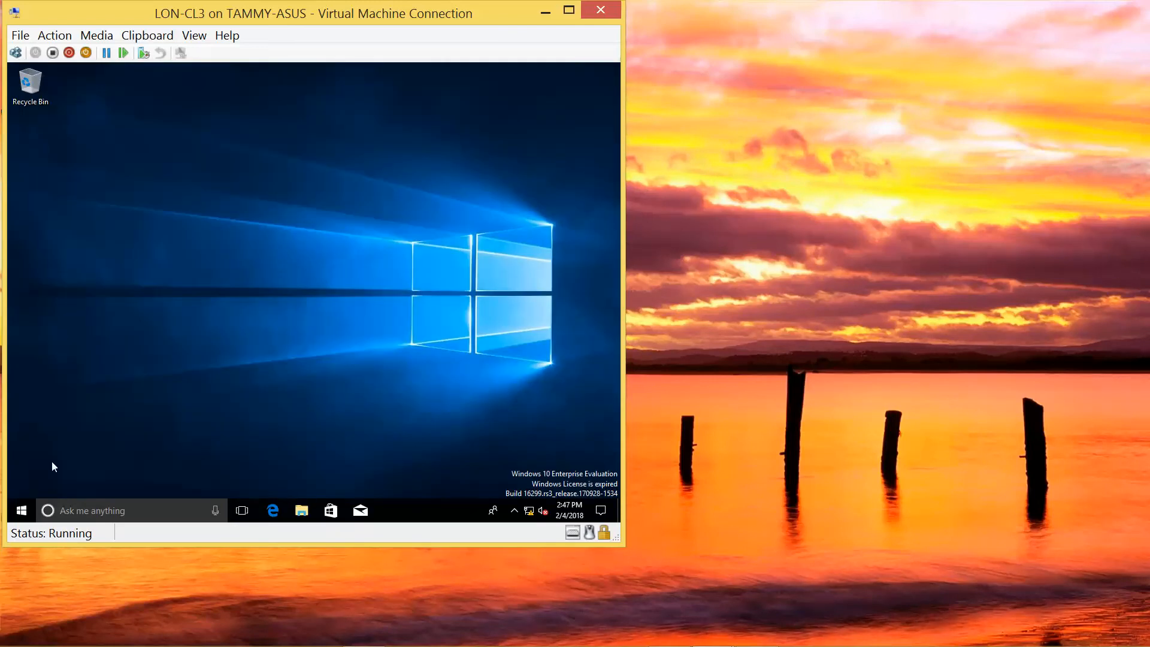
right_click(21, 512)
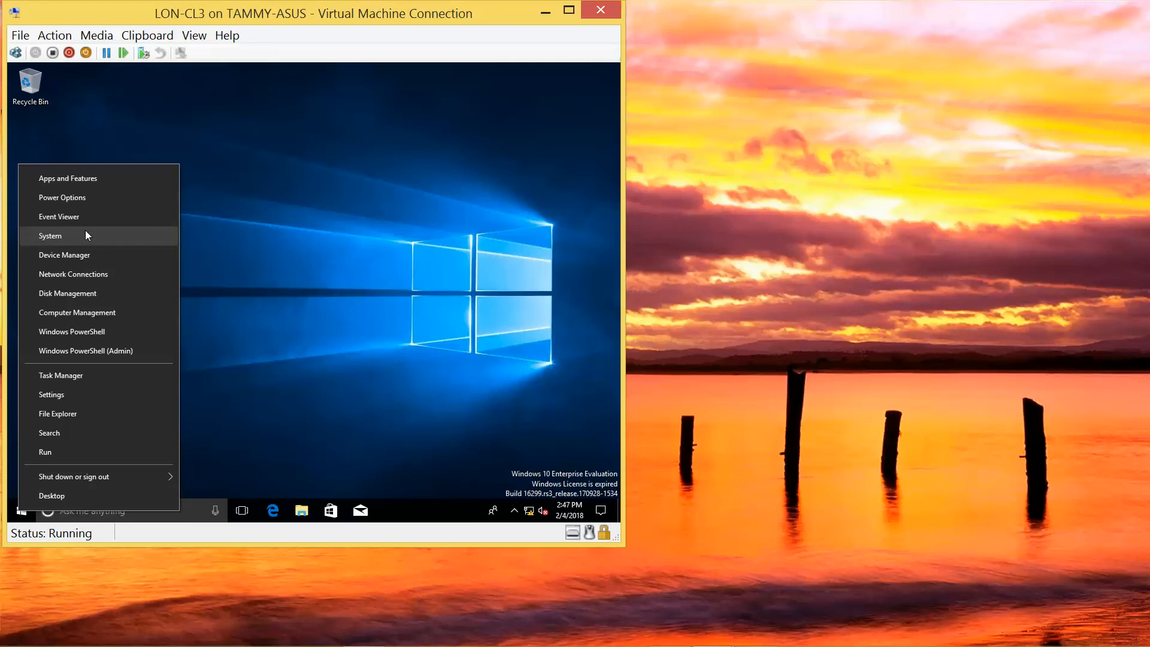
click(312, 309)
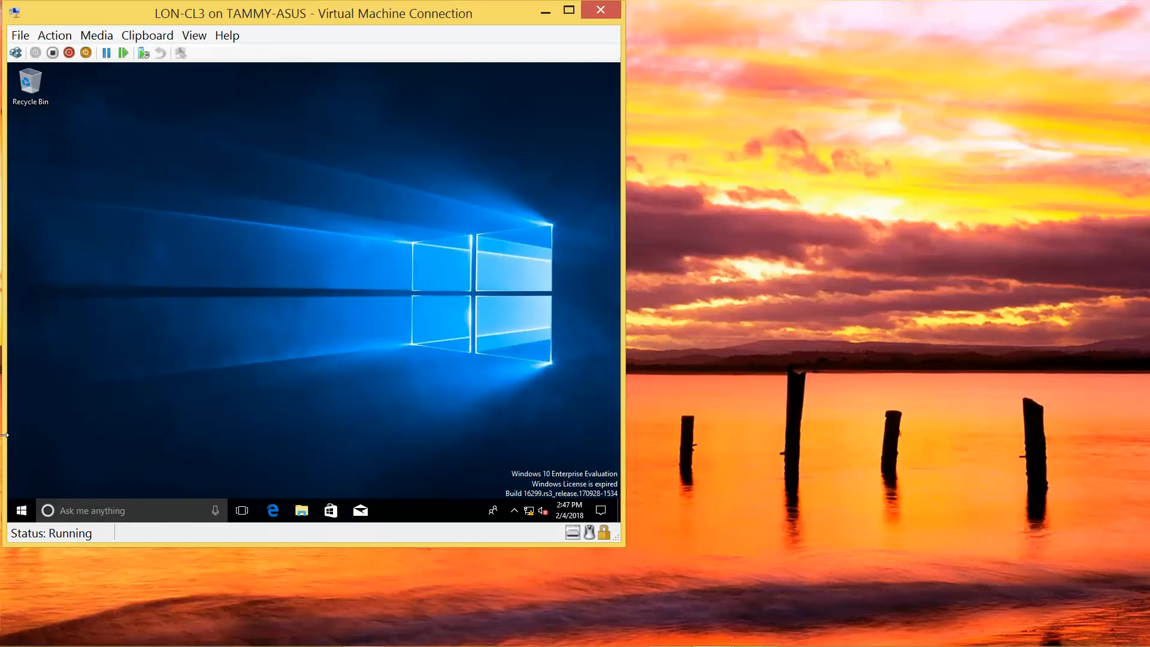
right_click(23, 513)
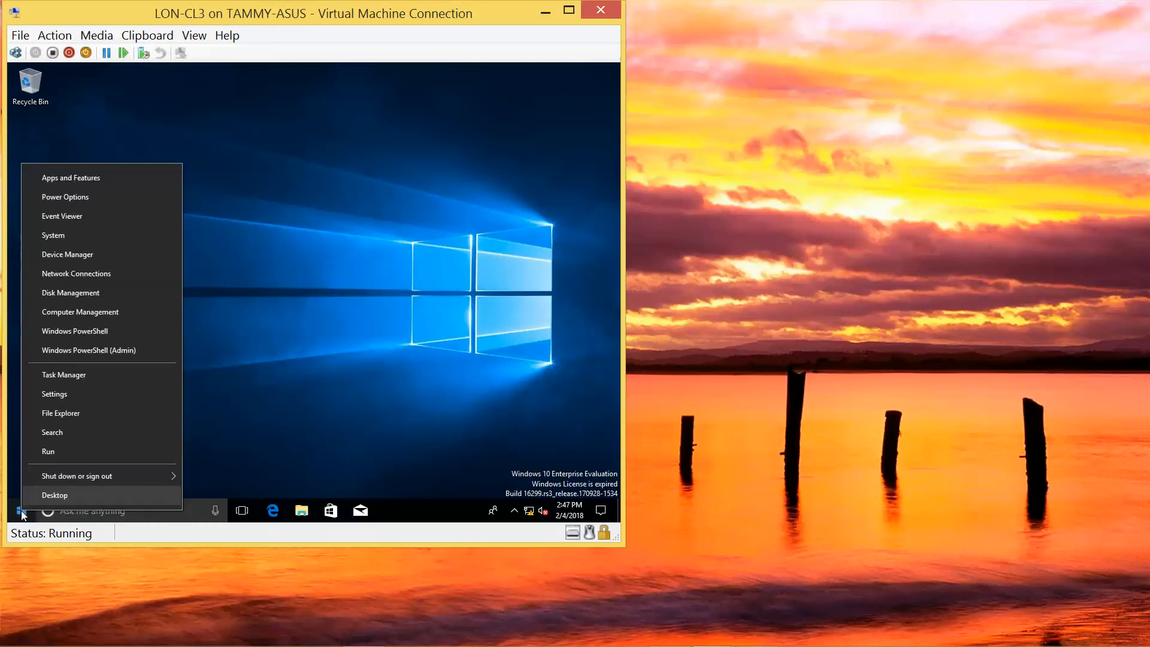
click(70, 433)
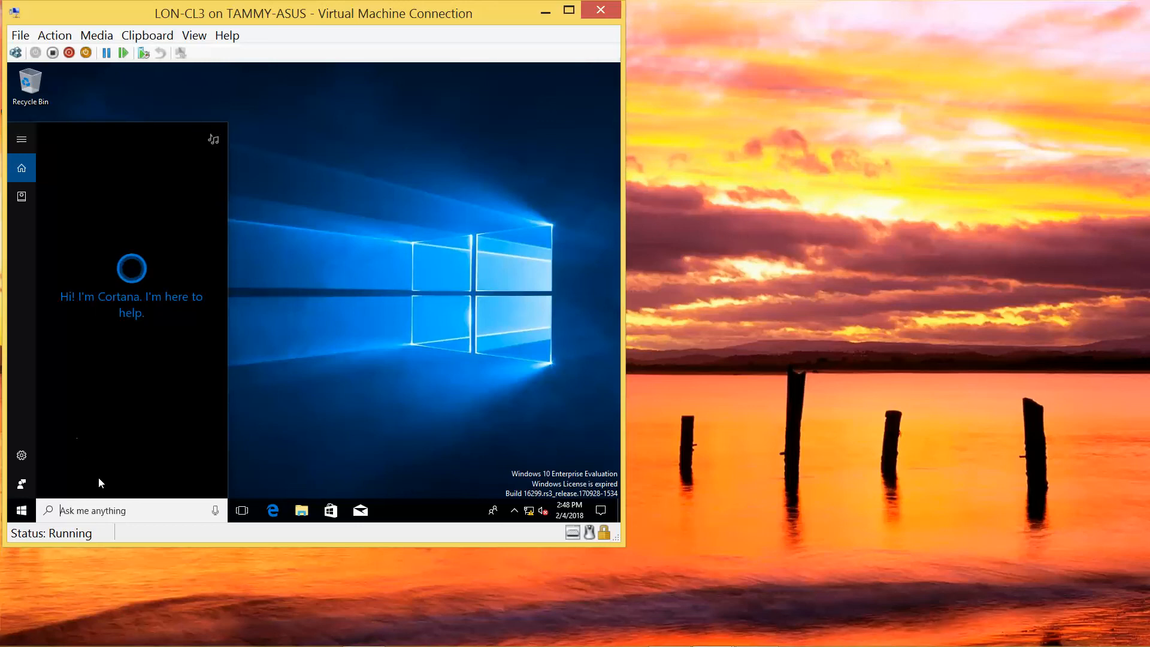
Open Control Panel, search 'workgroup', and bring up the computer name and workgroup settings.
text(control pan)
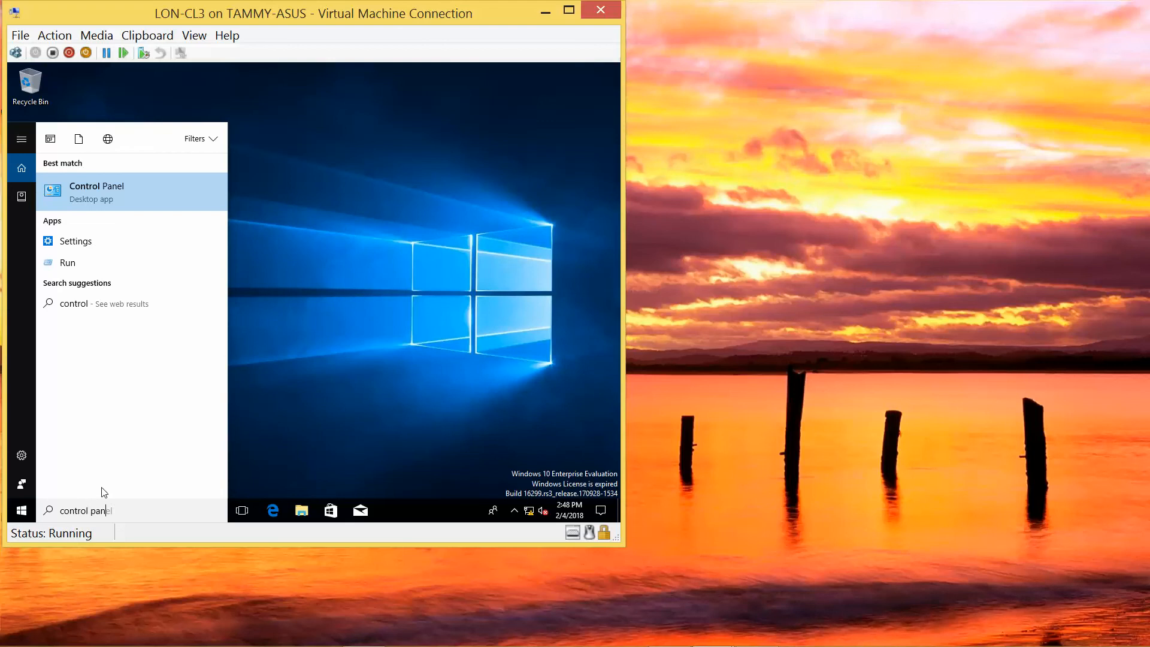
text(el)
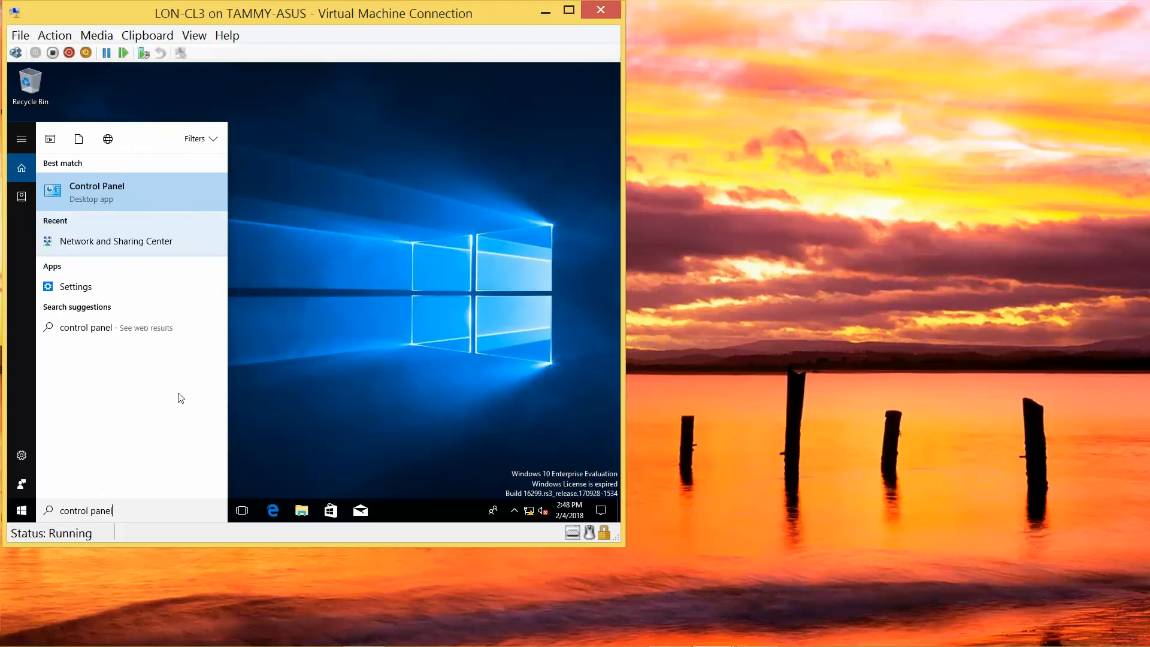
click(139, 189)
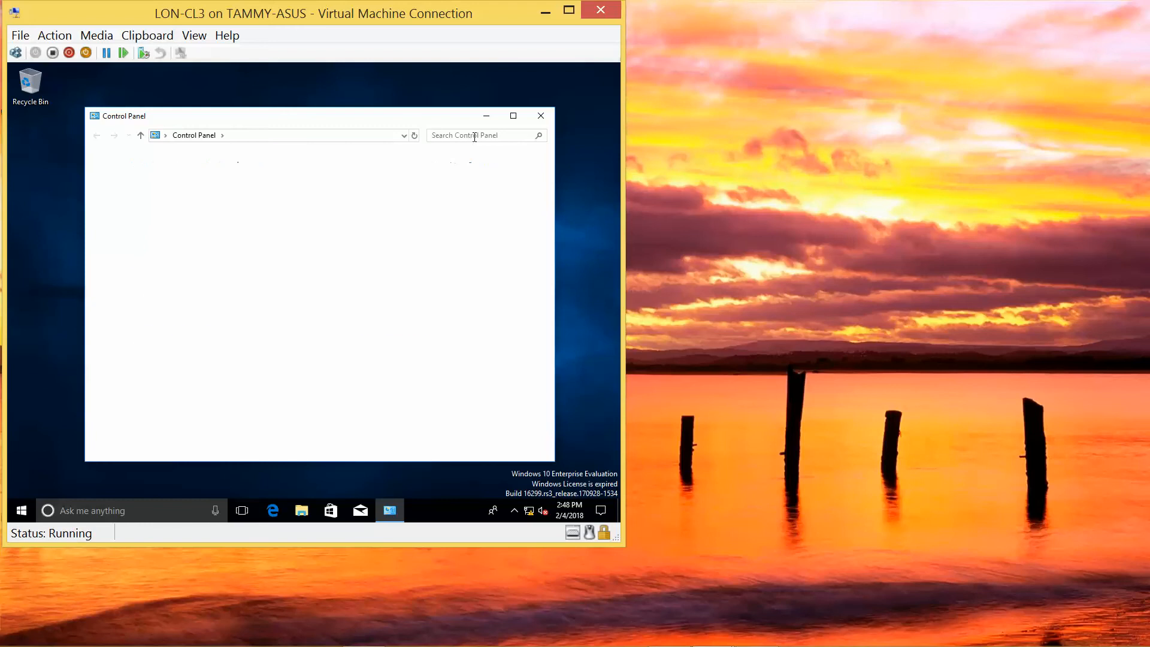
text(workgroup)
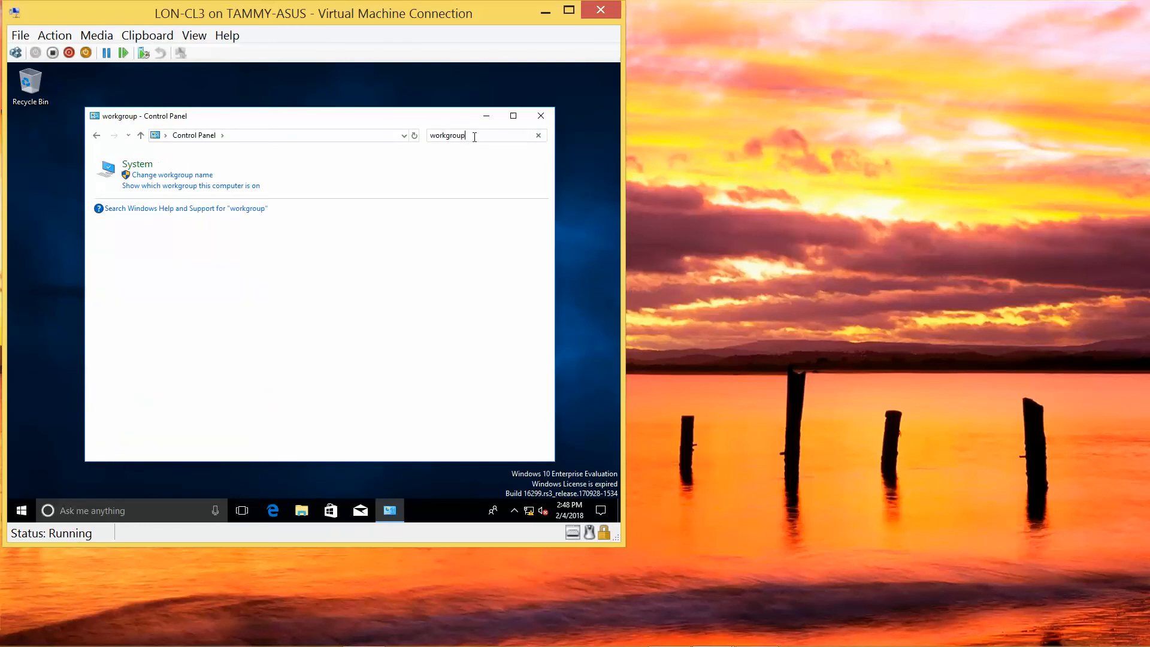
click(200, 177)
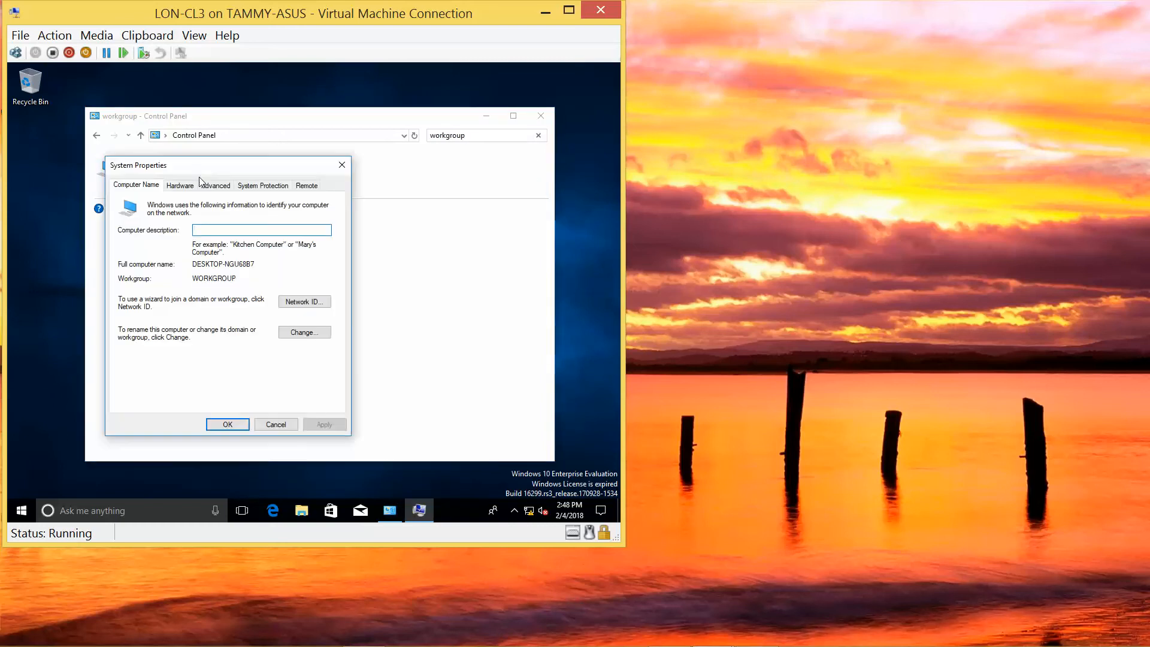
Rename the computer to LON-CL3, set it to join the adatum.com domain, and submit.
click(310, 333)
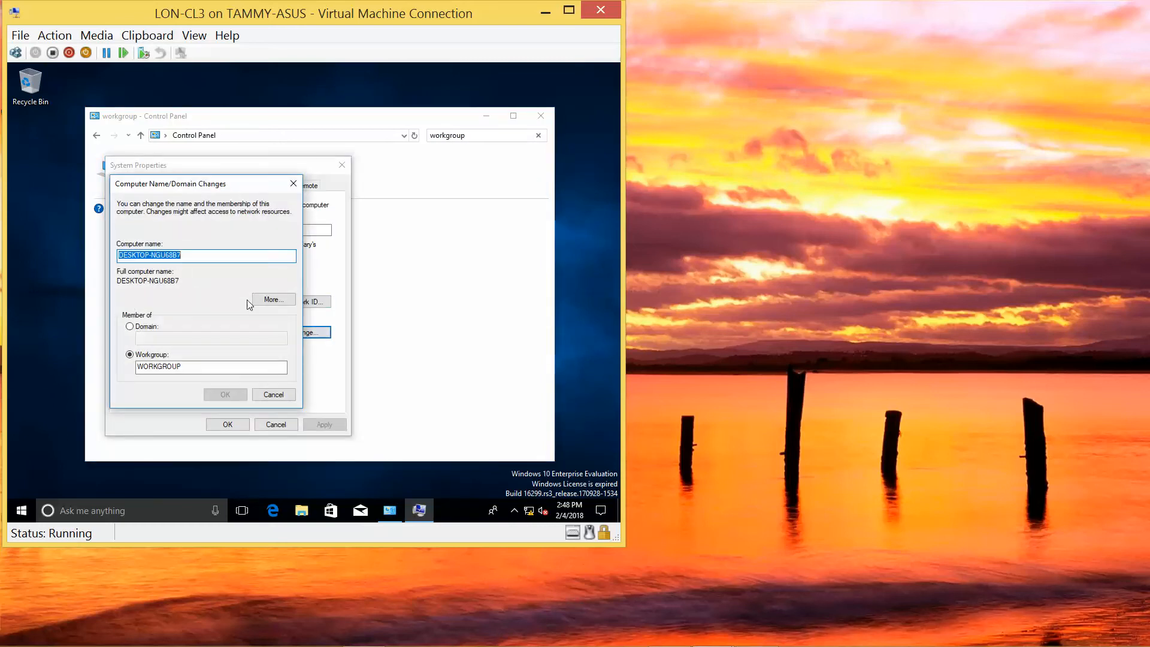
text(LON)
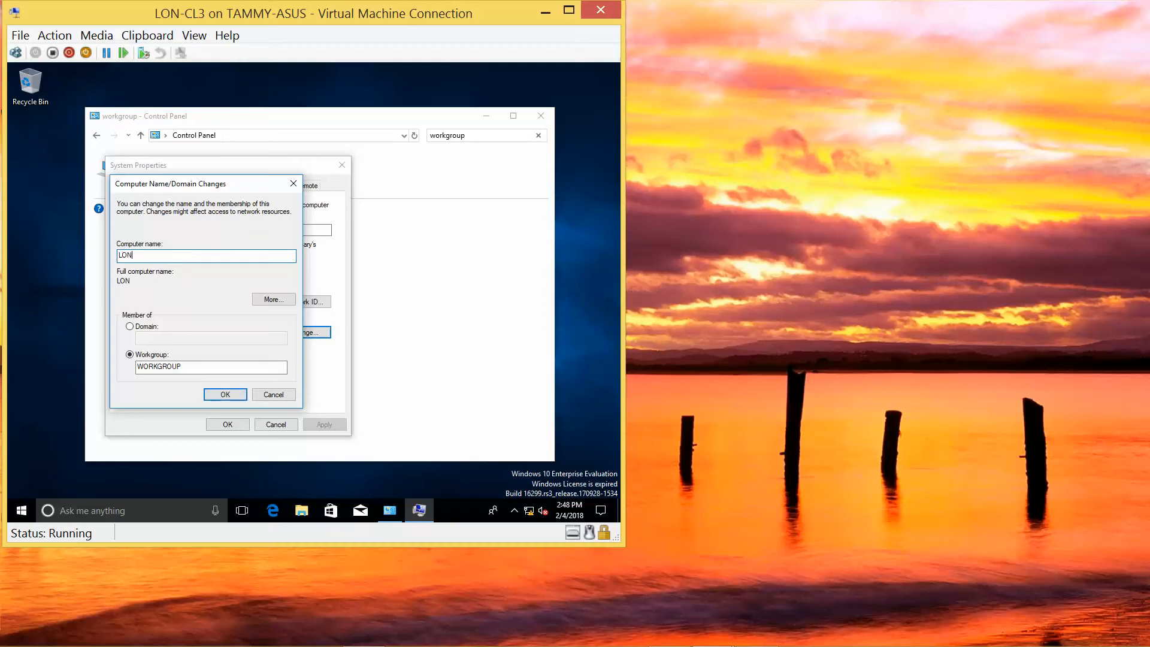
text(-CL3)
click(129, 327)
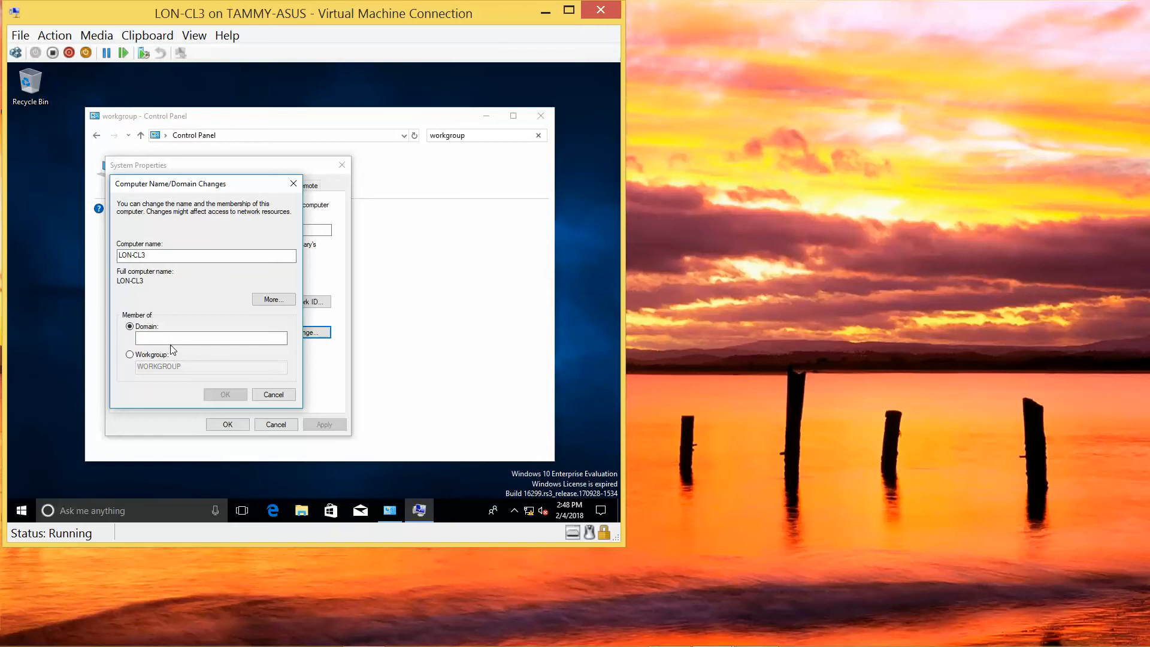
click(167, 336)
text(adatum.com)
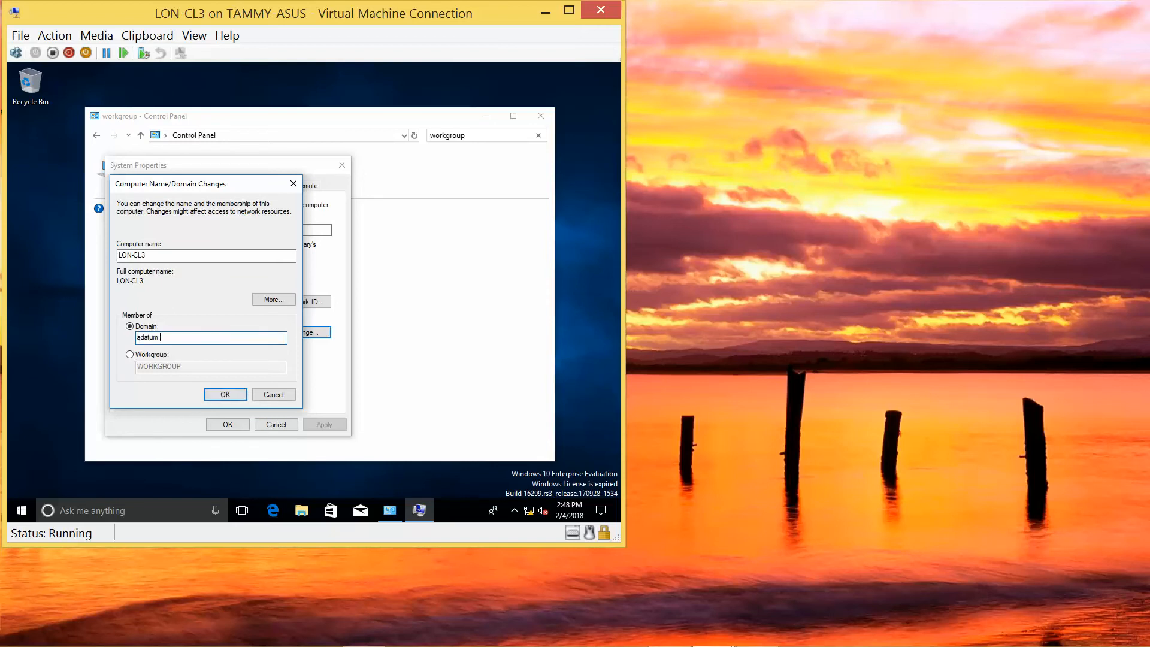
click(223, 393)
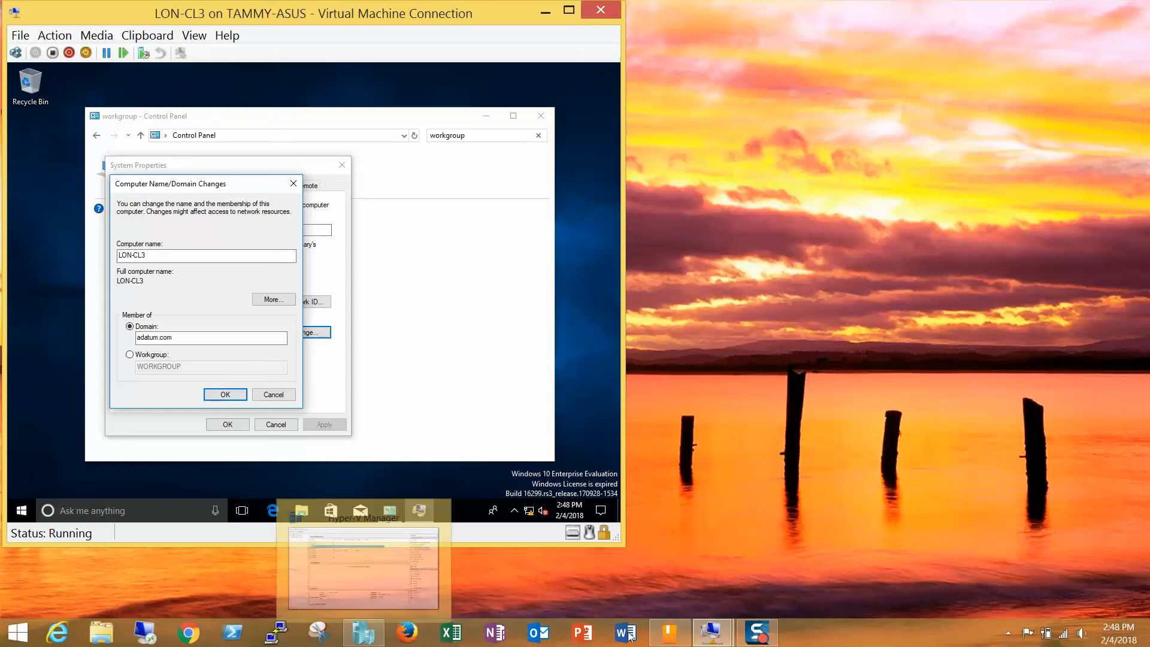
Minimize the LON-DC1 window and dismiss LON-CL3's 'domain controller could not be contacted' error.
mouse_move(712, 632)
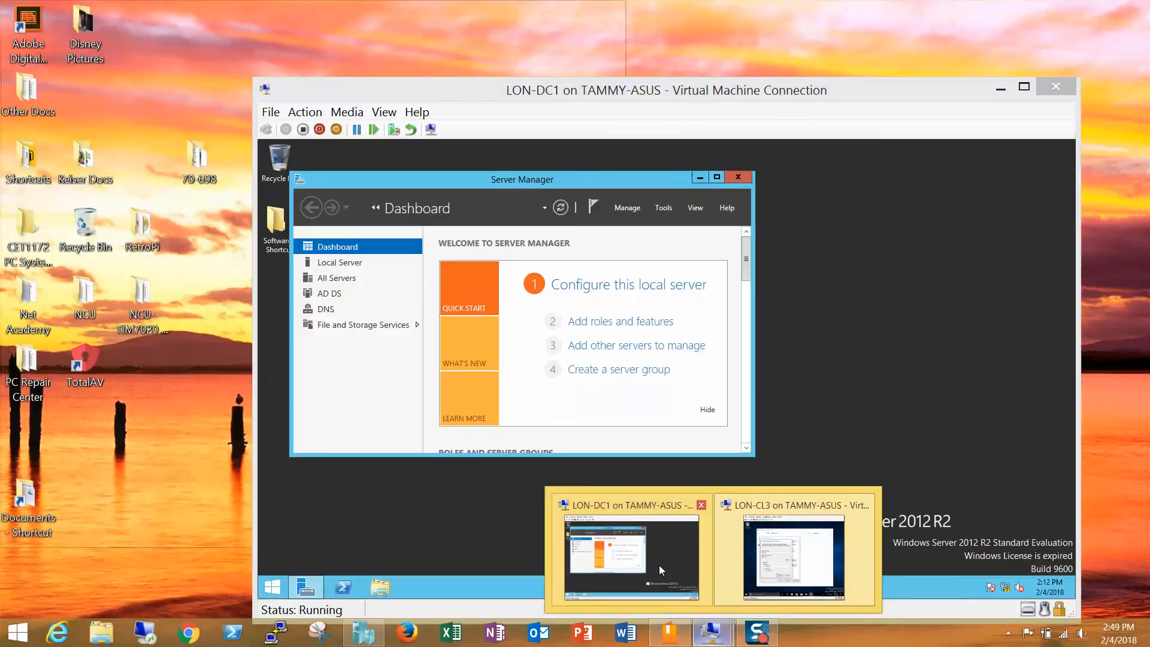
click(659, 565)
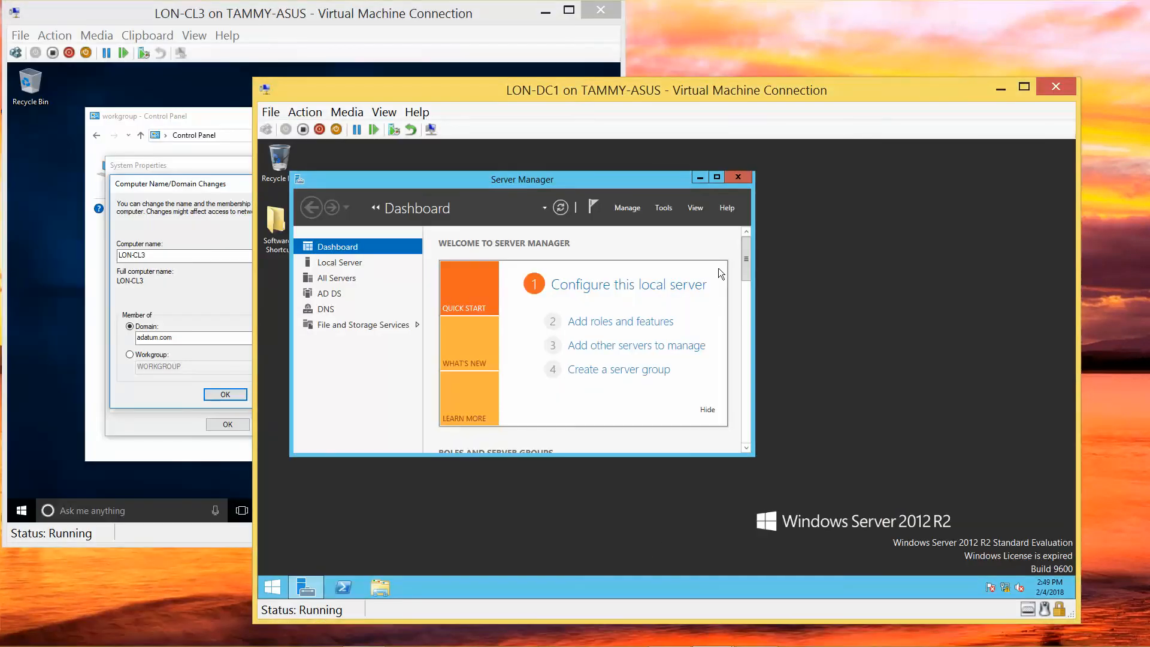
drag(749, 96, 805, 97)
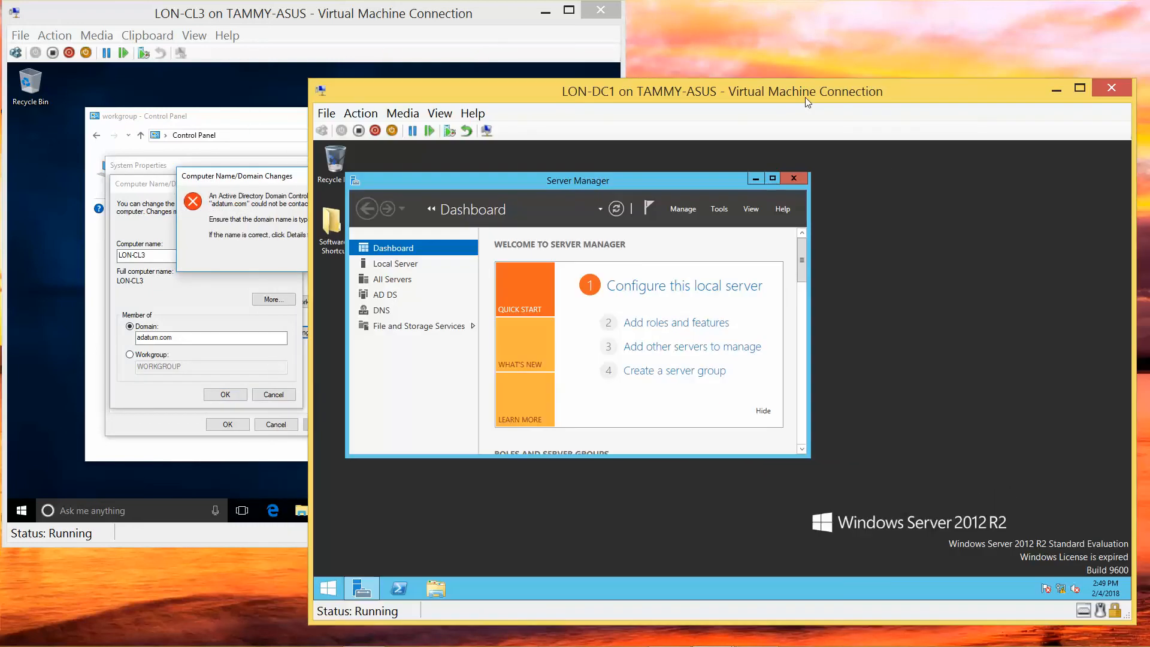
click(1055, 90)
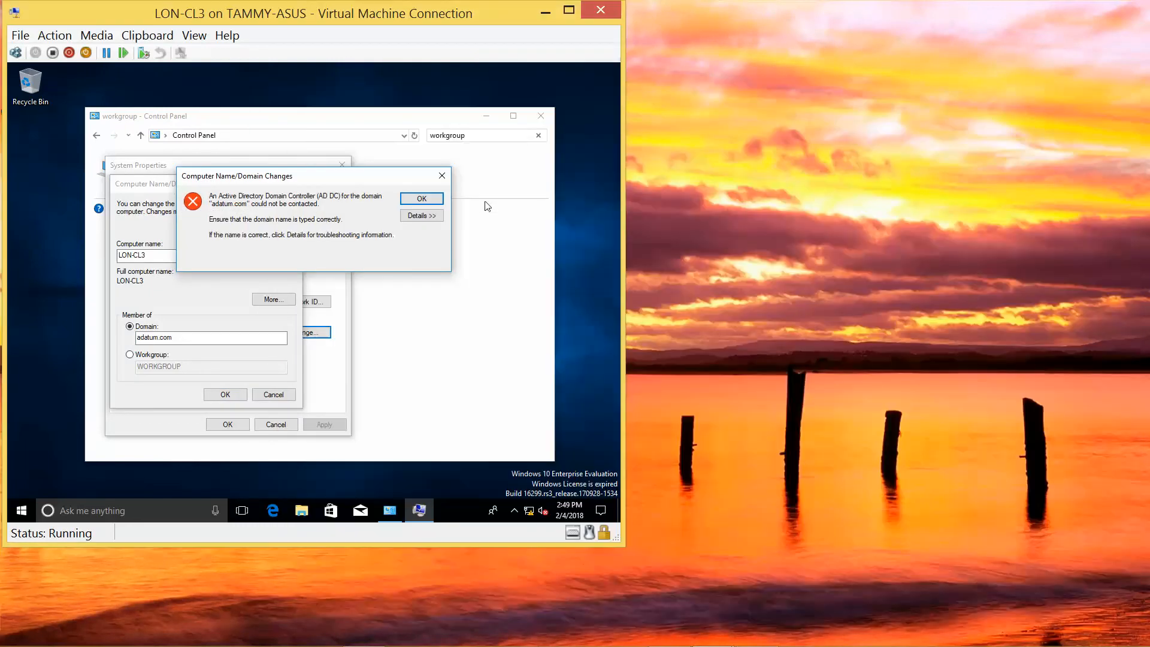
click(422, 199)
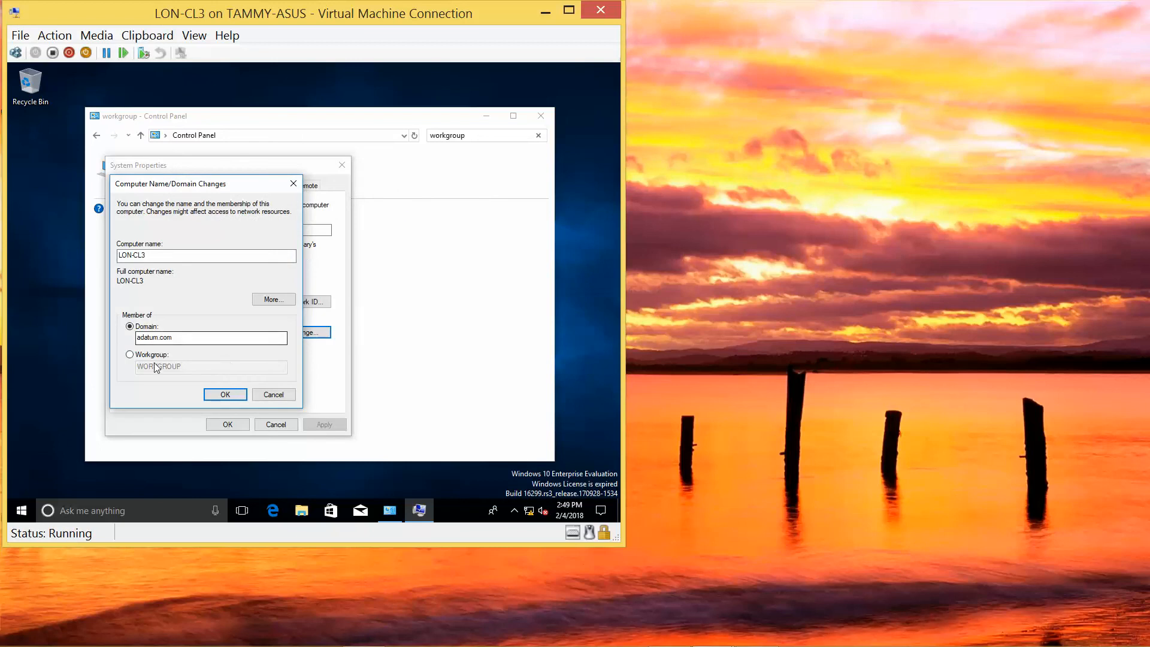
click(9, 513)
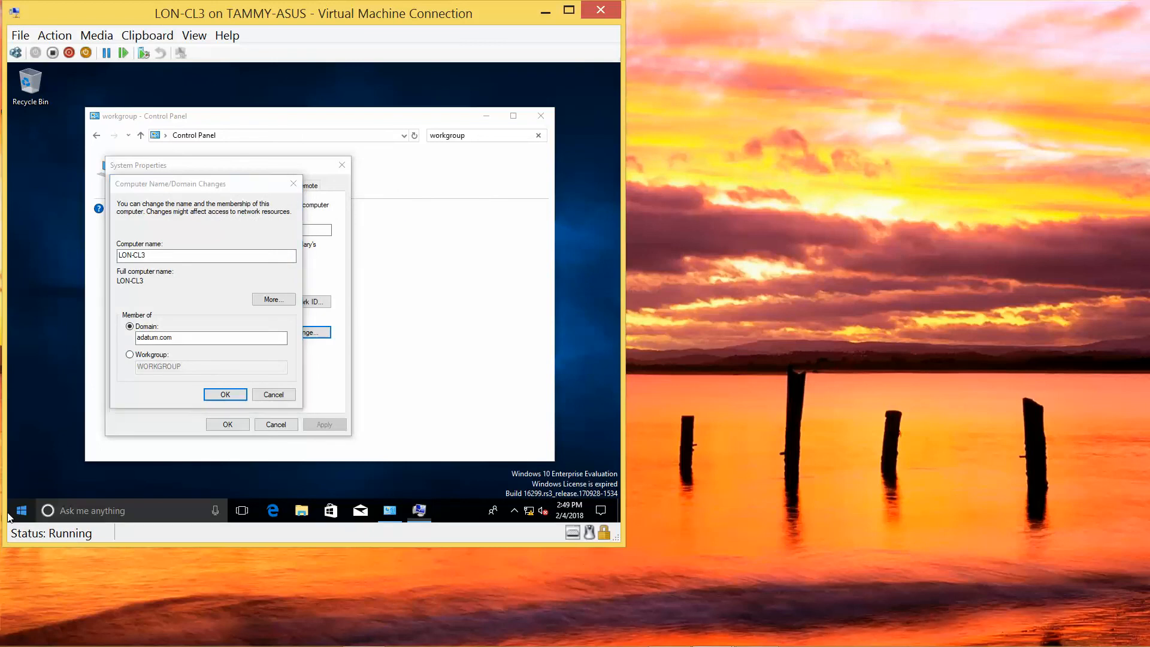
Open Task Manager in full details and list the services sorted by name.
right_click(9, 514)
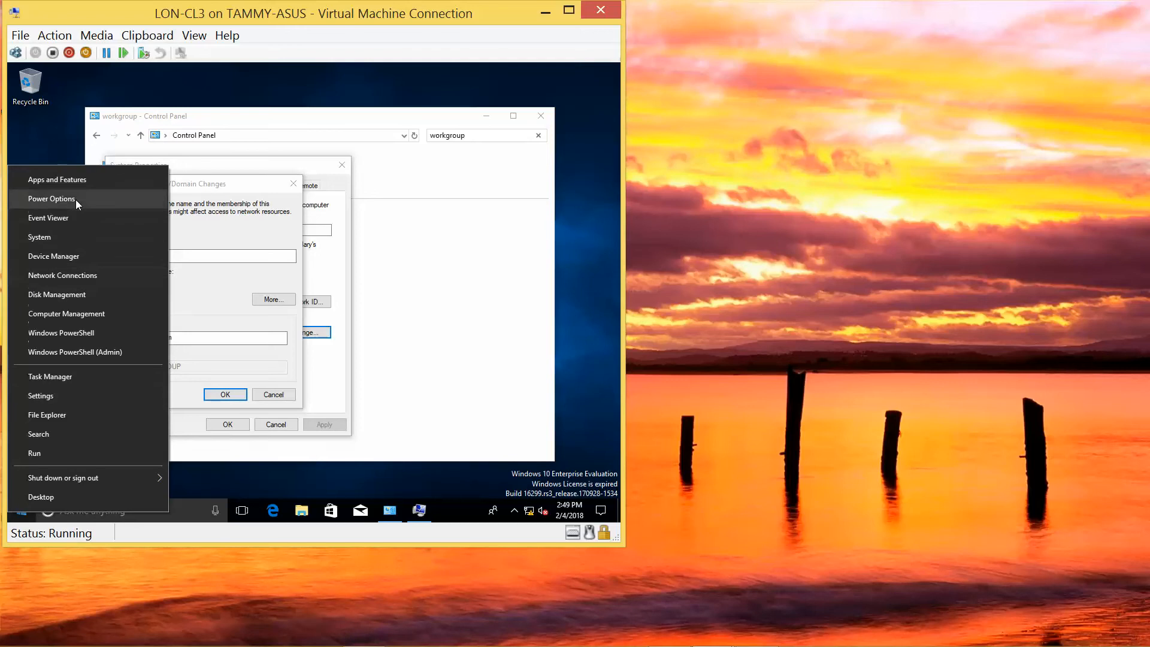
key(Escape)
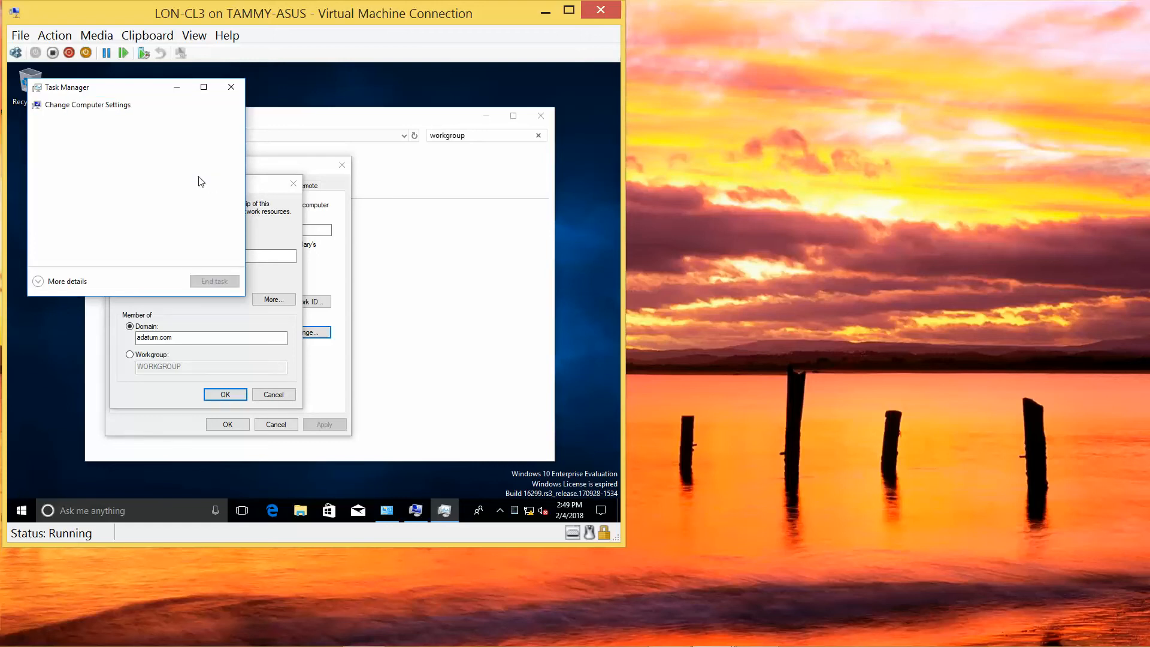
click(67, 287)
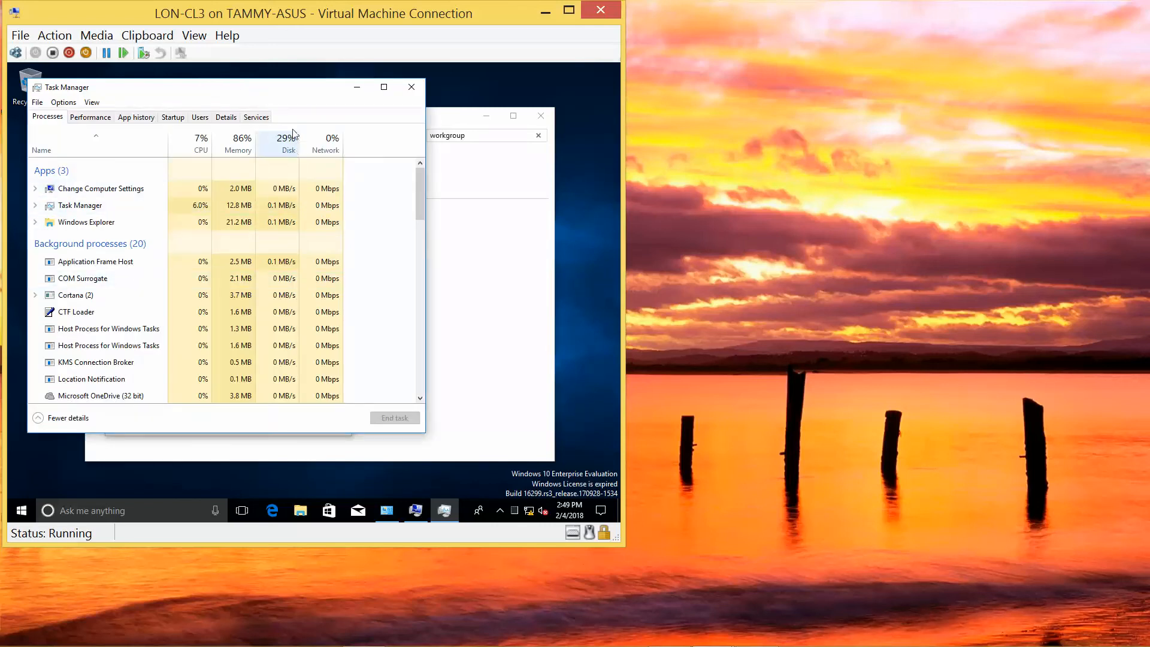
click(247, 119)
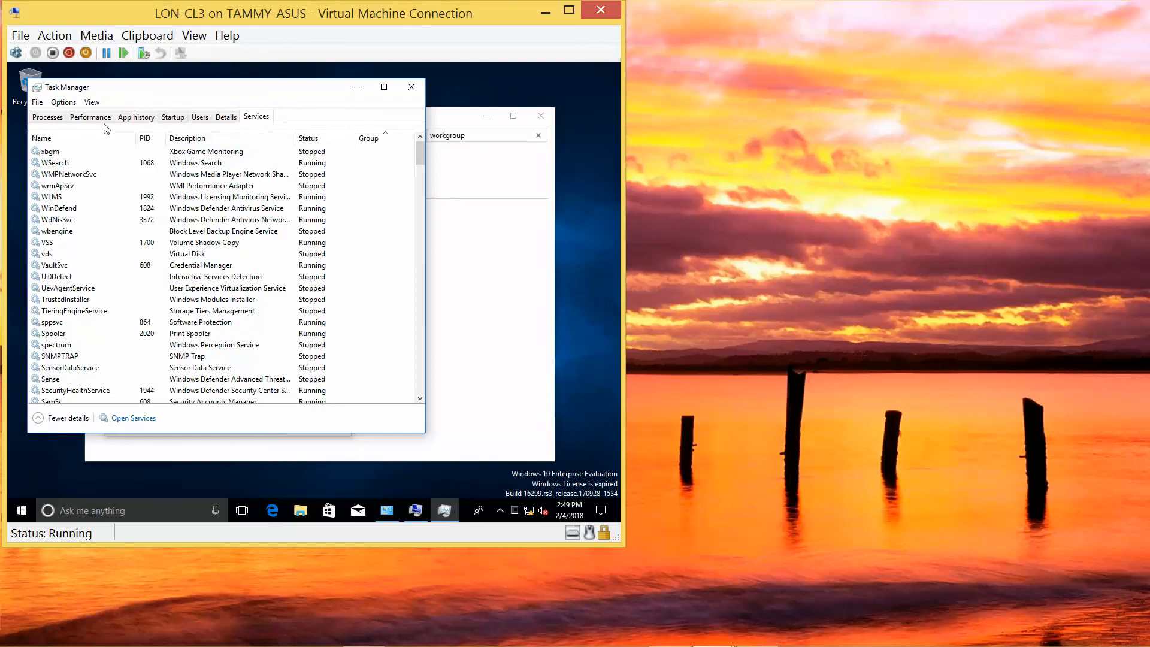
click(88, 143)
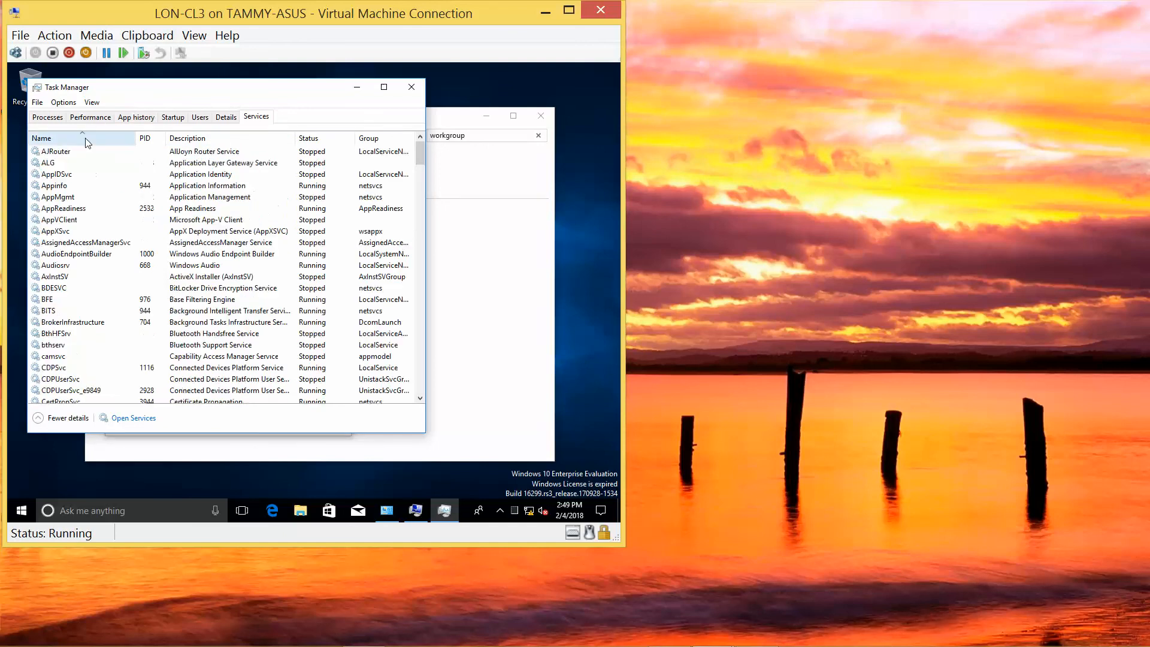
click(422, 401)
drag(422, 401, 421, 402)
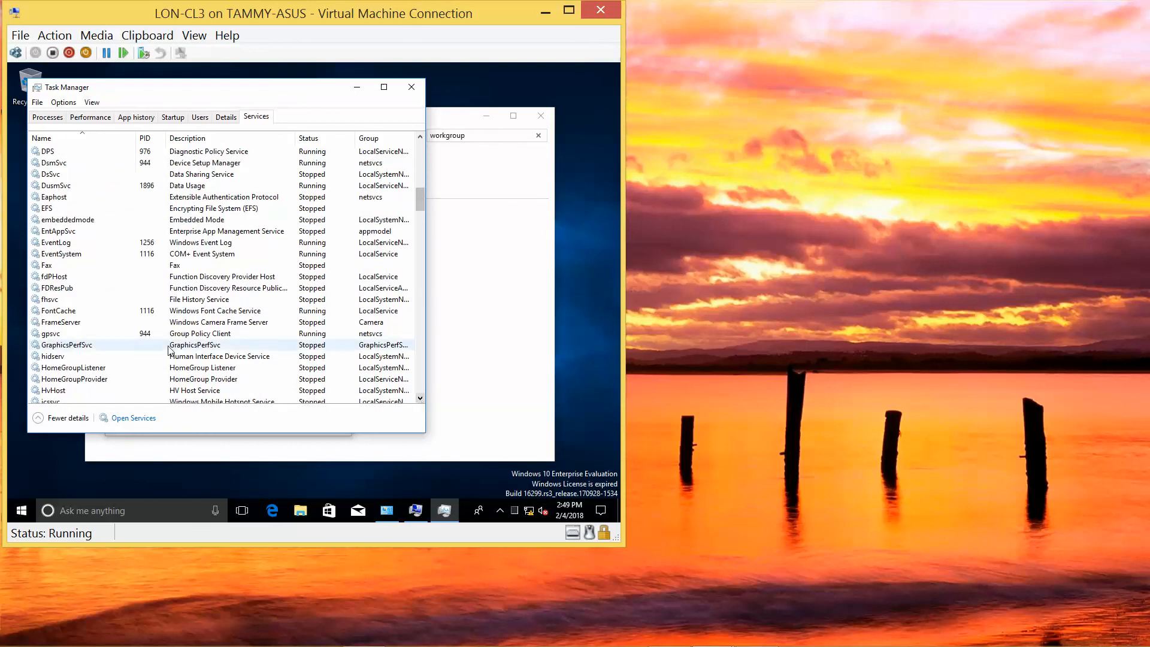
Start the fdPHost and FDResPub services, then close Task Manager.
click(62, 279)
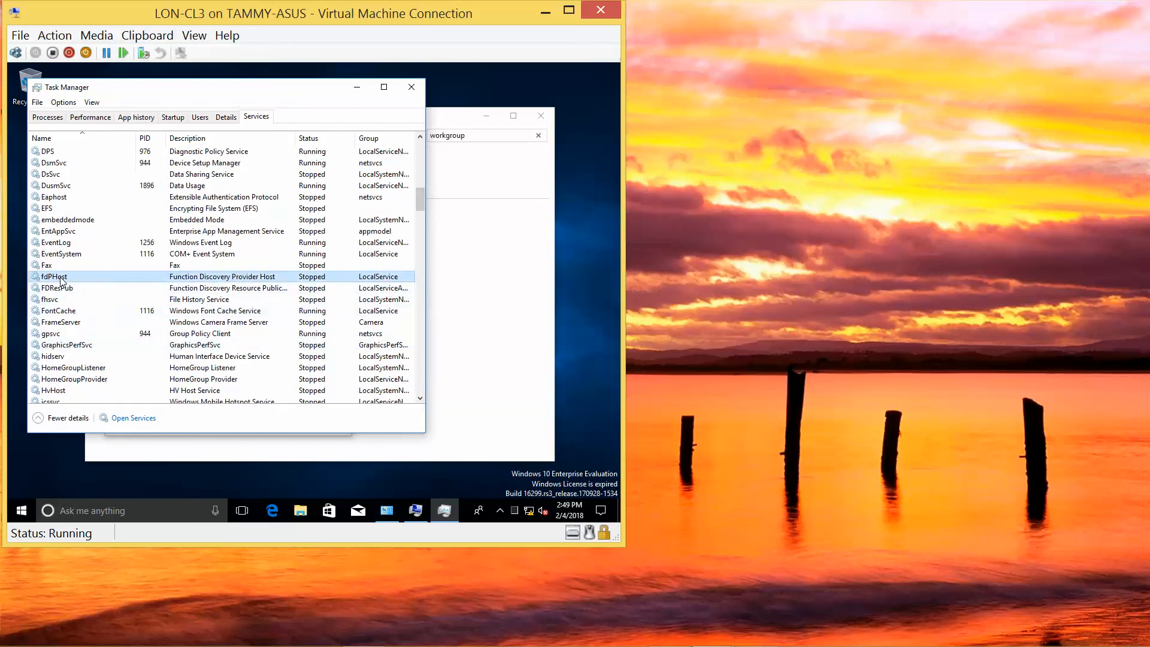
right_click(62, 281)
click(73, 286)
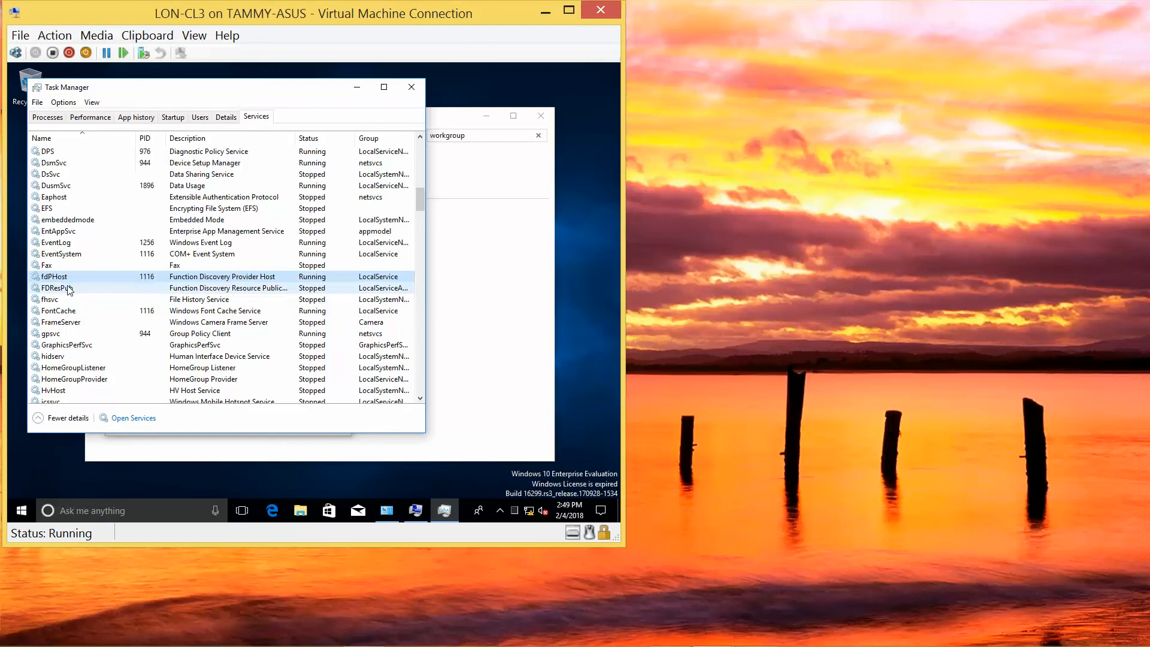
right_click(68, 290)
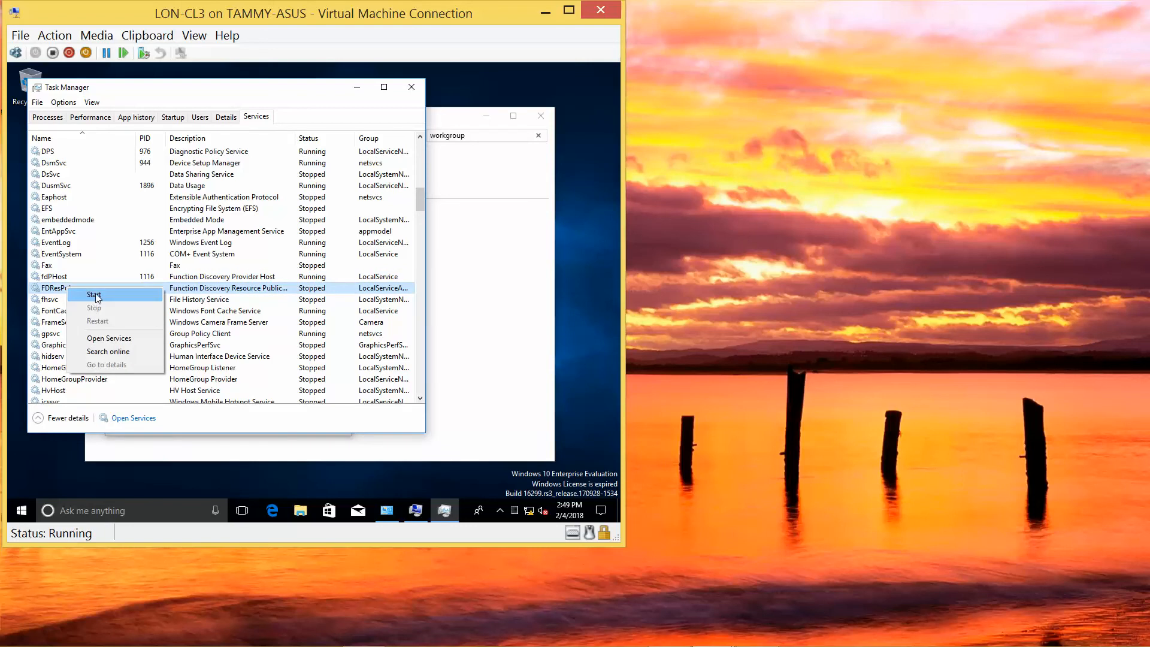
click(96, 297)
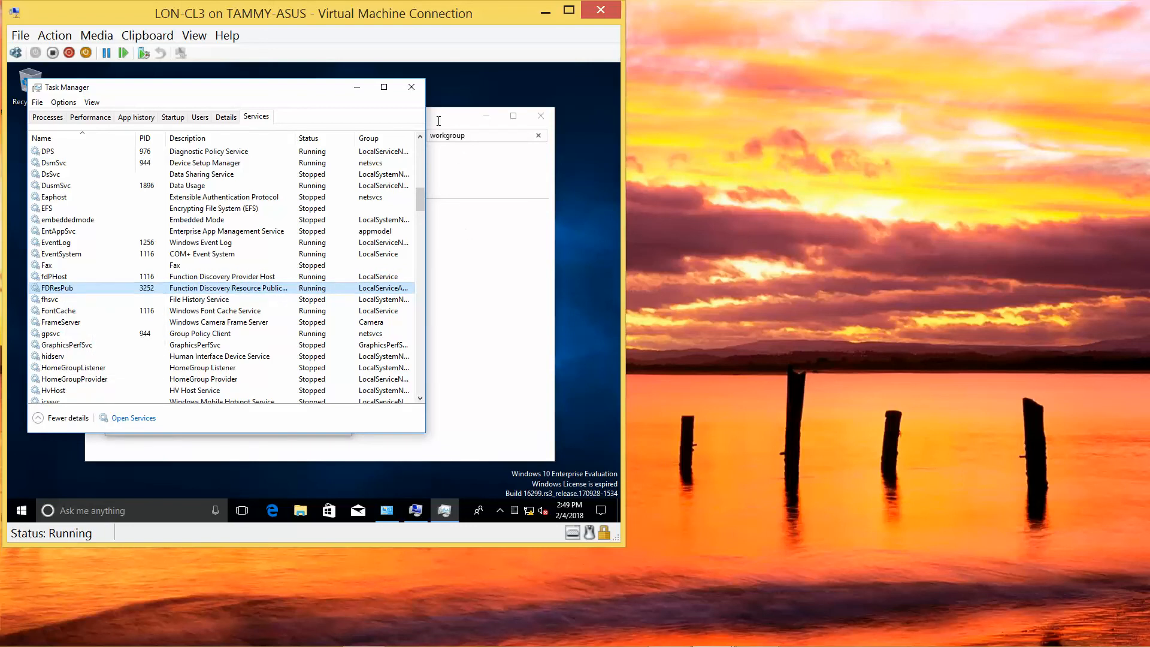
click(412, 87)
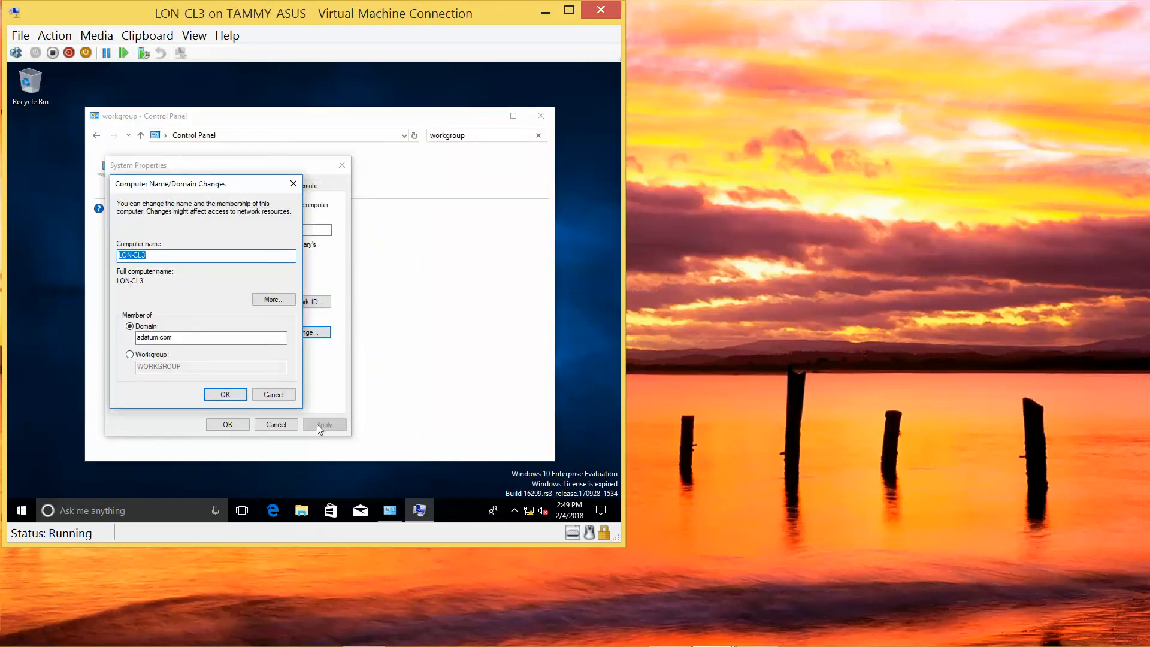
Browse Network in File Explorer and turn on network discovery and file sharing for all public networks.
click(308, 510)
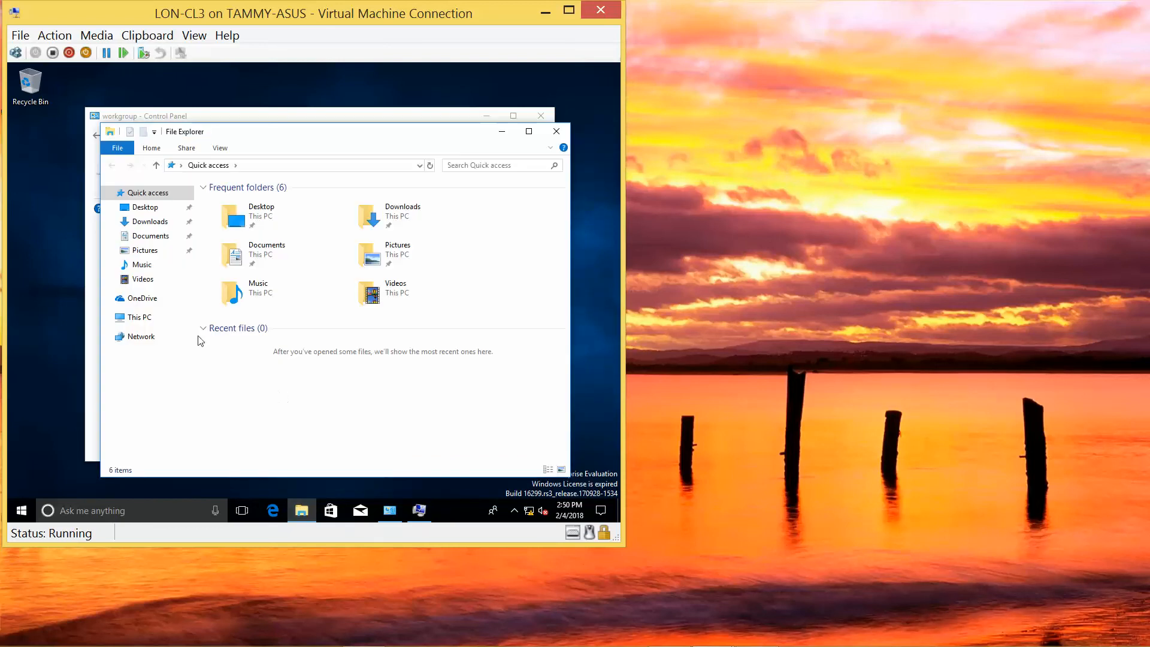
click(134, 337)
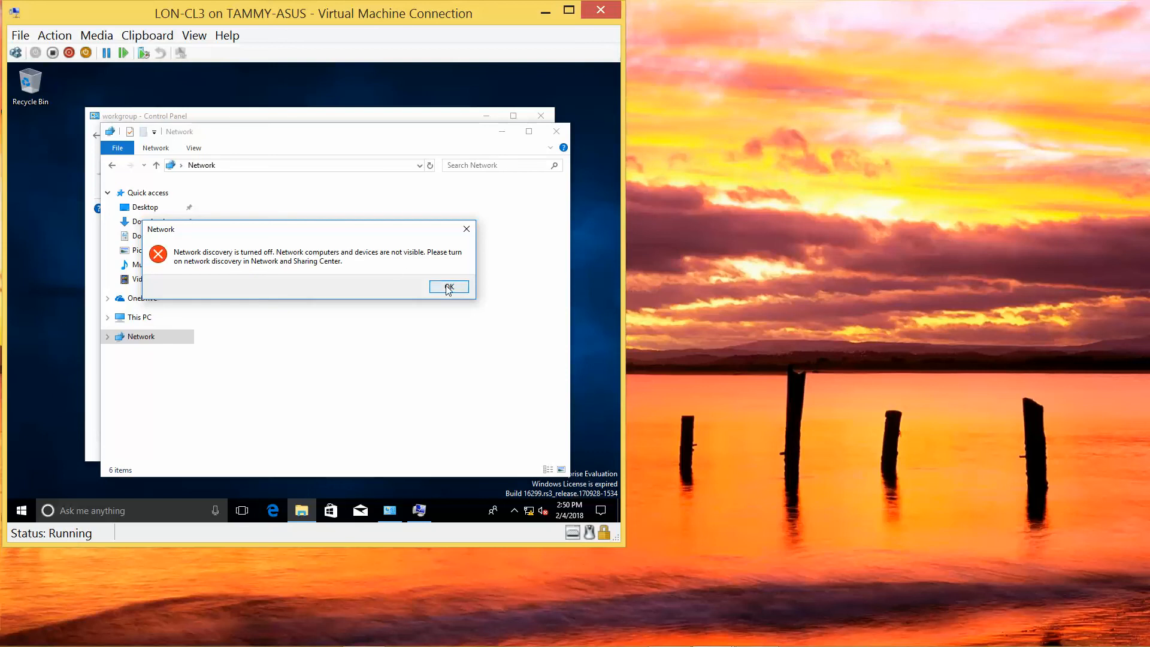
click(449, 288)
click(373, 185)
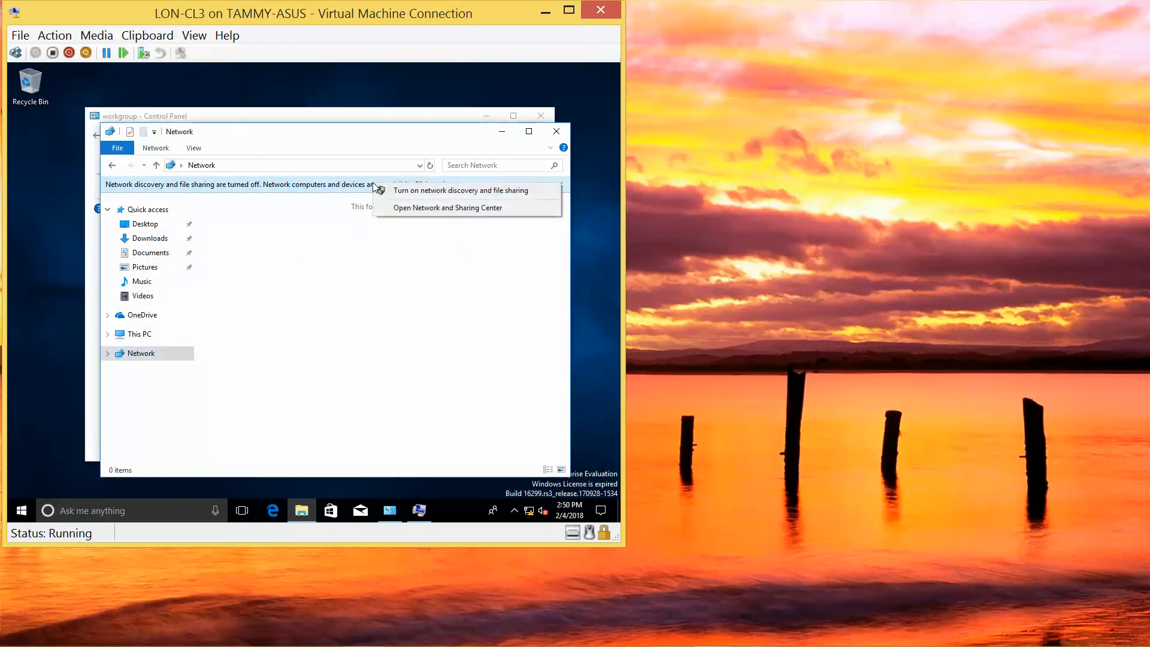
click(394, 189)
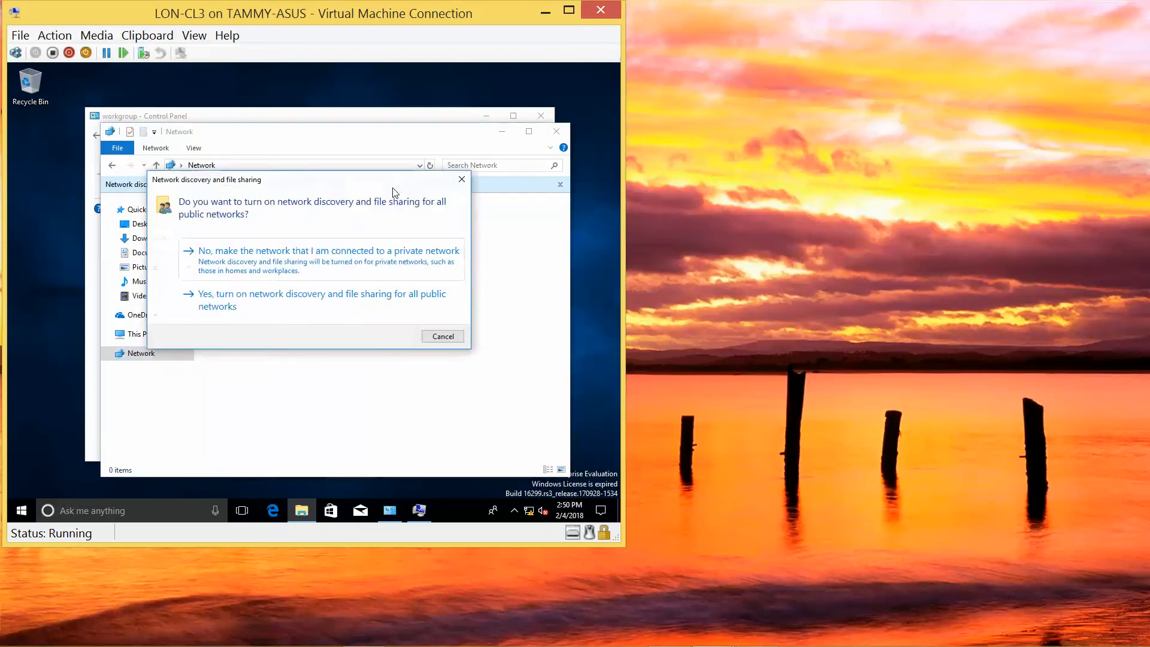
click(305, 304)
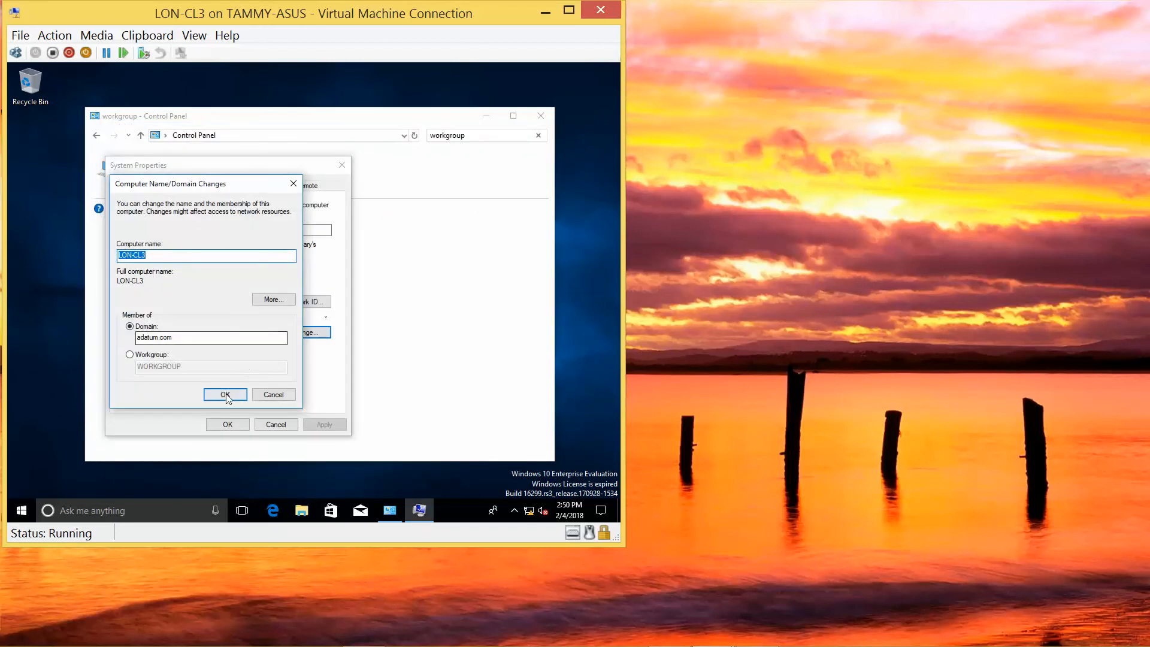
Retry joining adatum.com, dismiss the domain controller error, and open File Explorer.
click(226, 394)
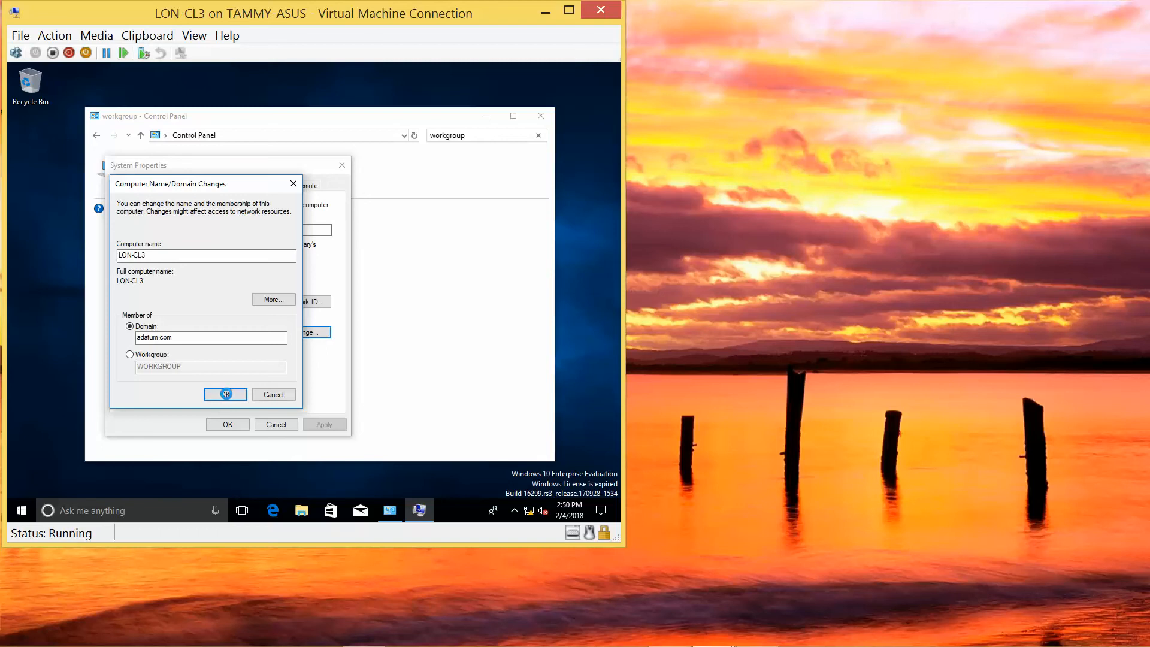
click(226, 393)
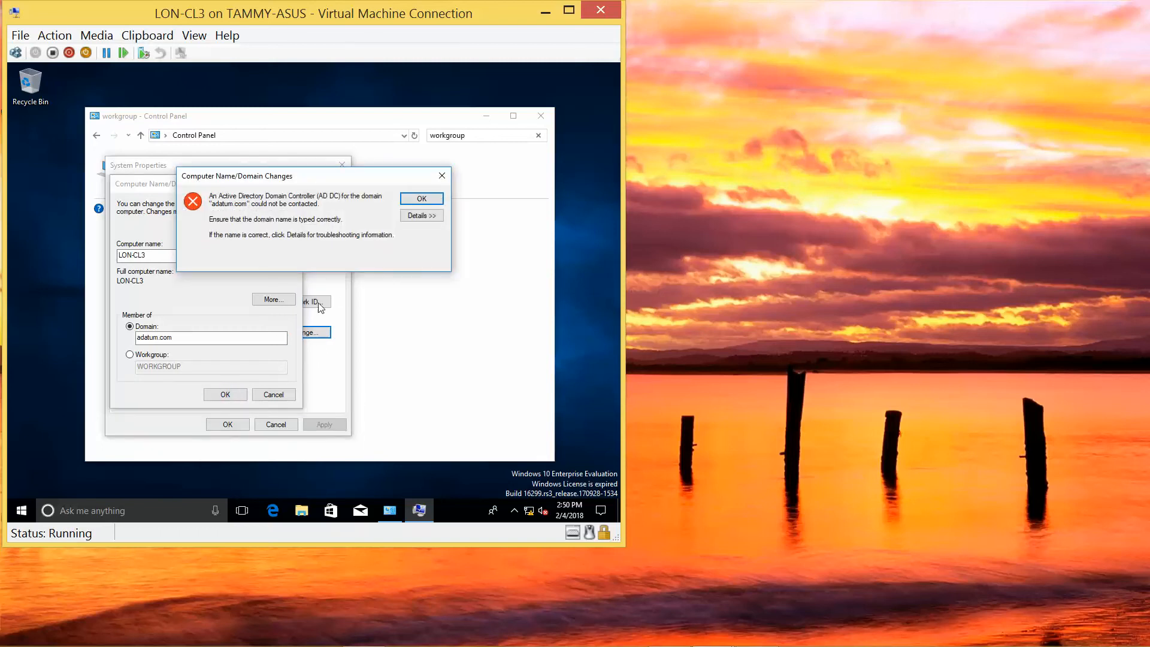
click(421, 198)
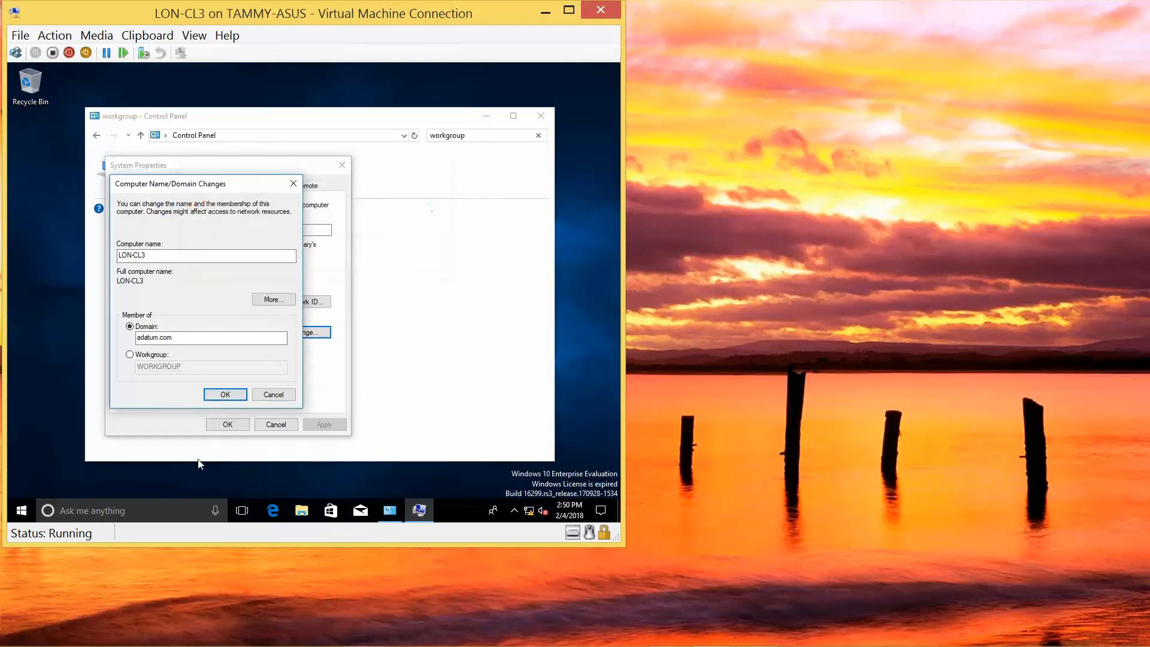
click(301, 510)
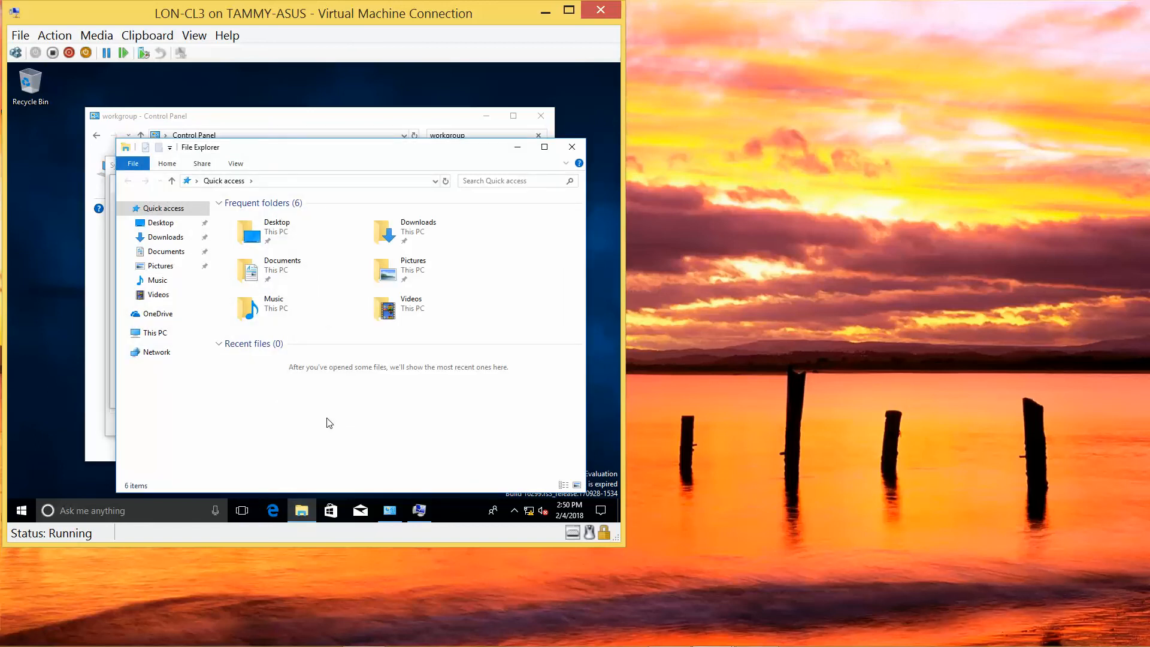
Browse the Network location and try navigating to \\lon-dc1 from the address bar twice.
click(276, 181)
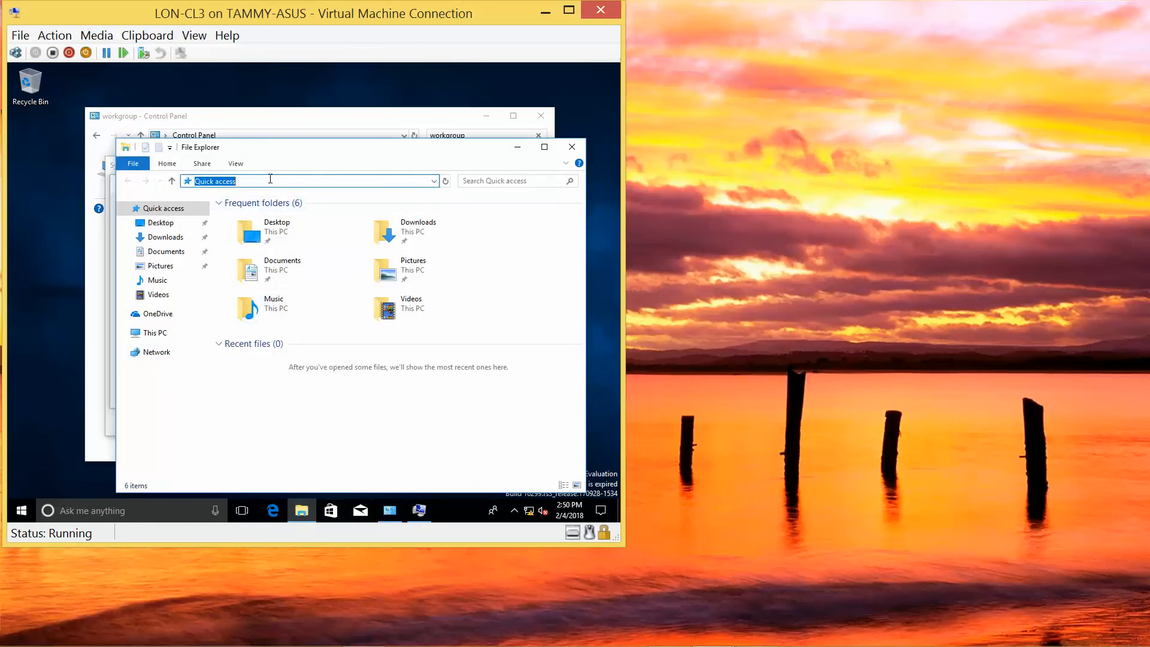
click(167, 358)
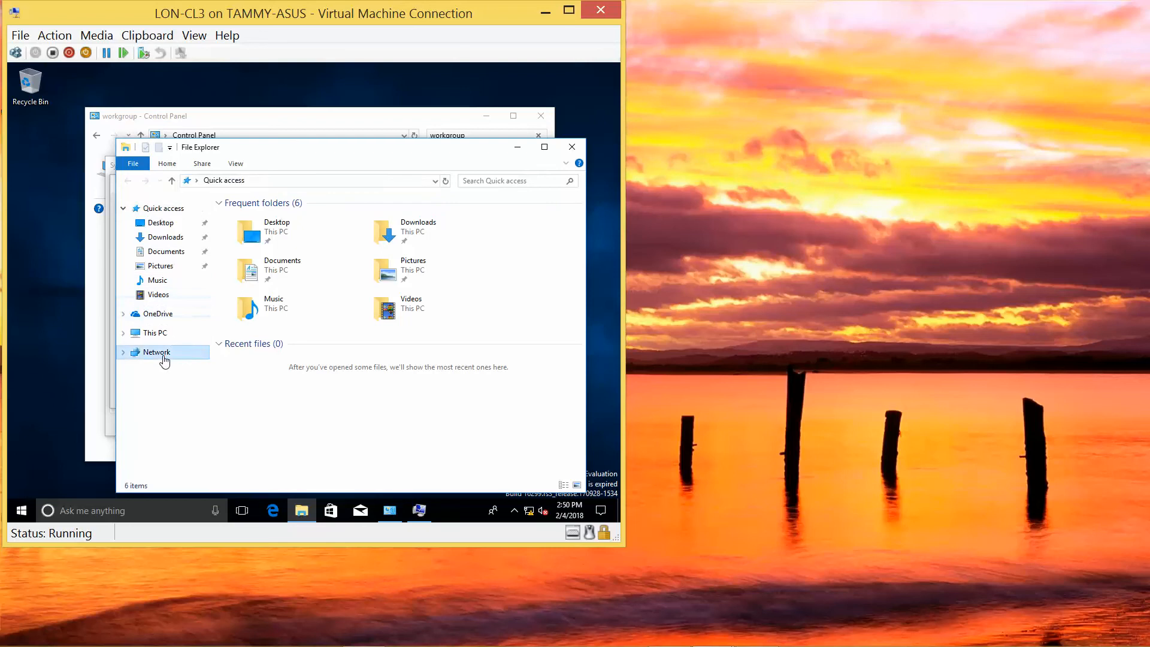
click(286, 180)
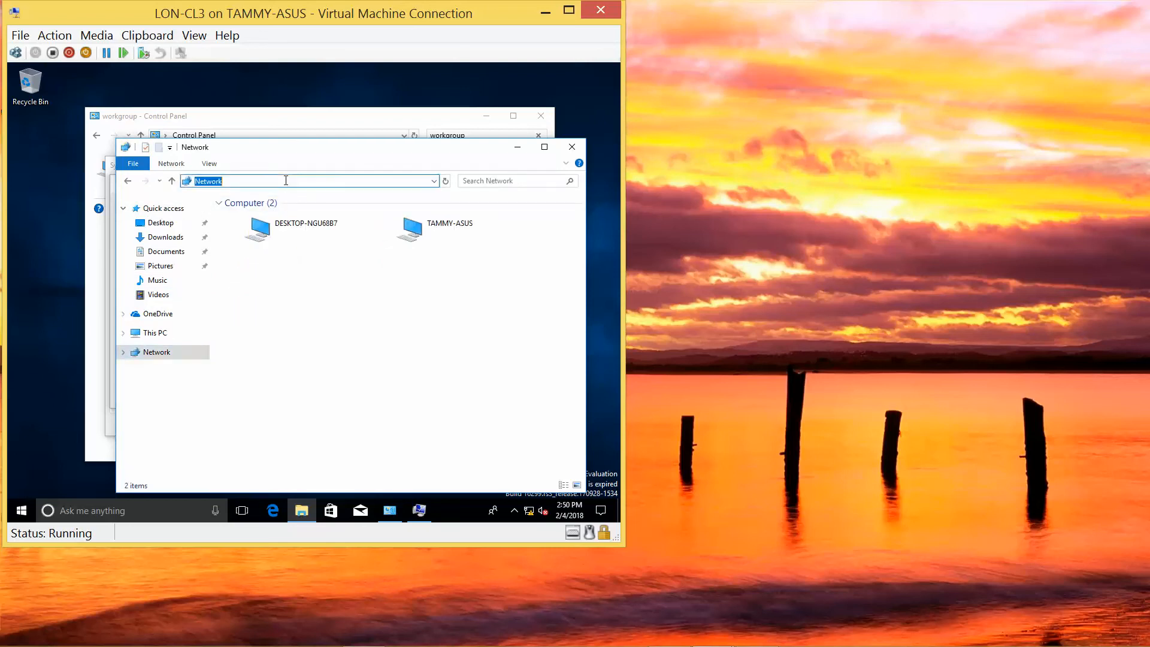
text(\\)
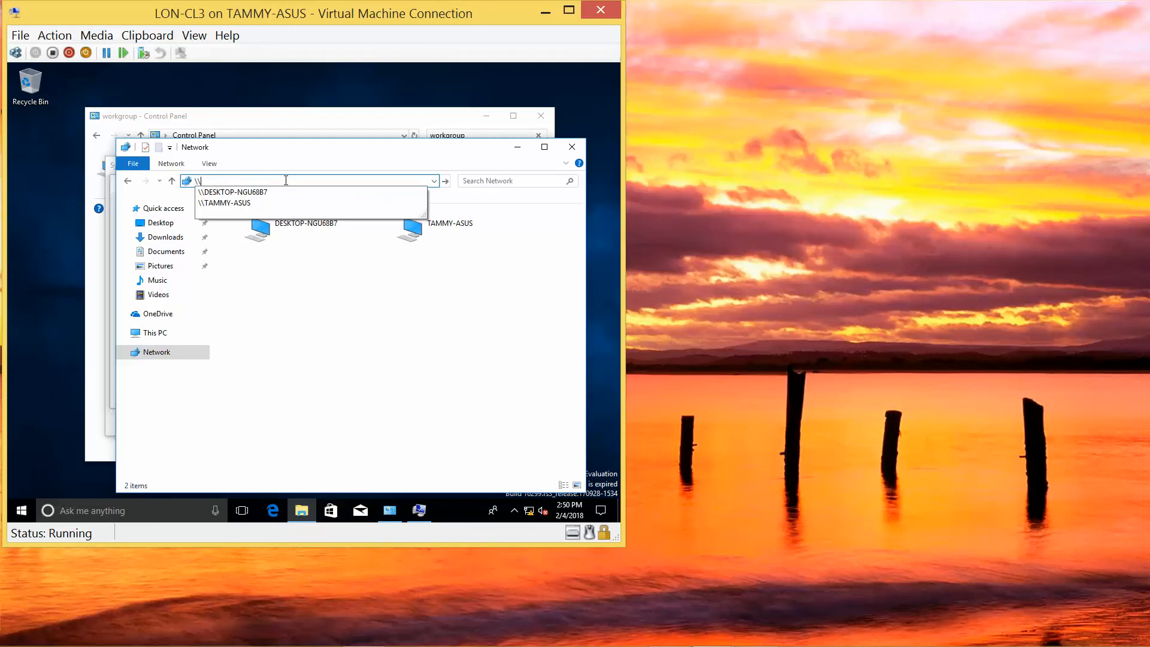
text(lon)
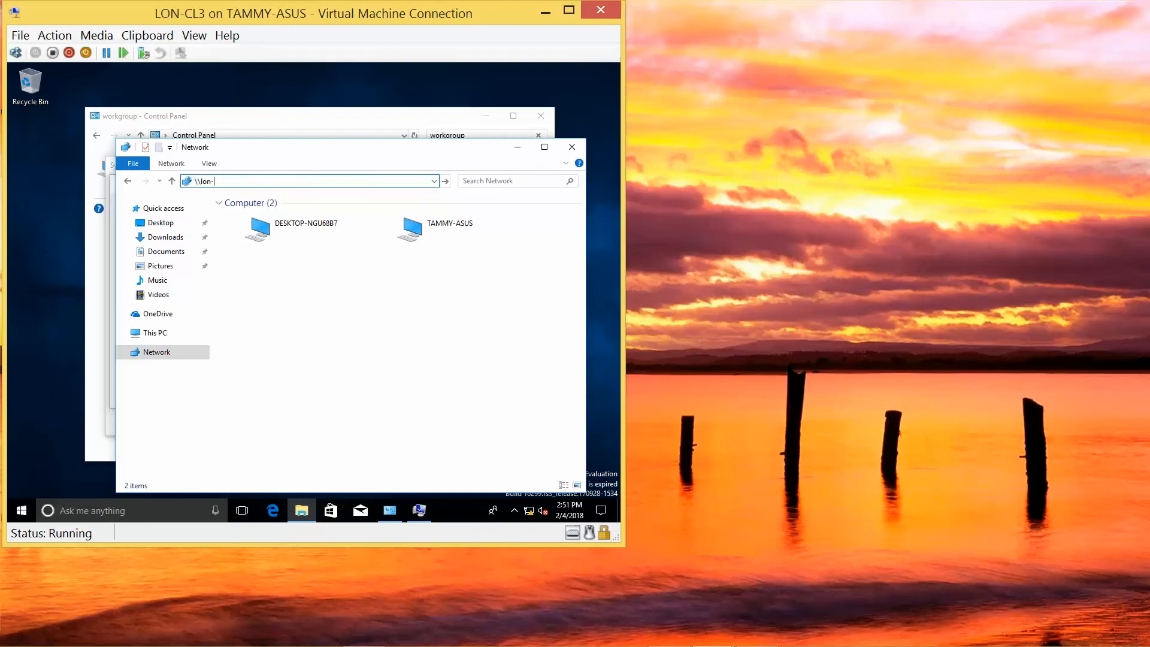
text(-dc1)
key(Return)
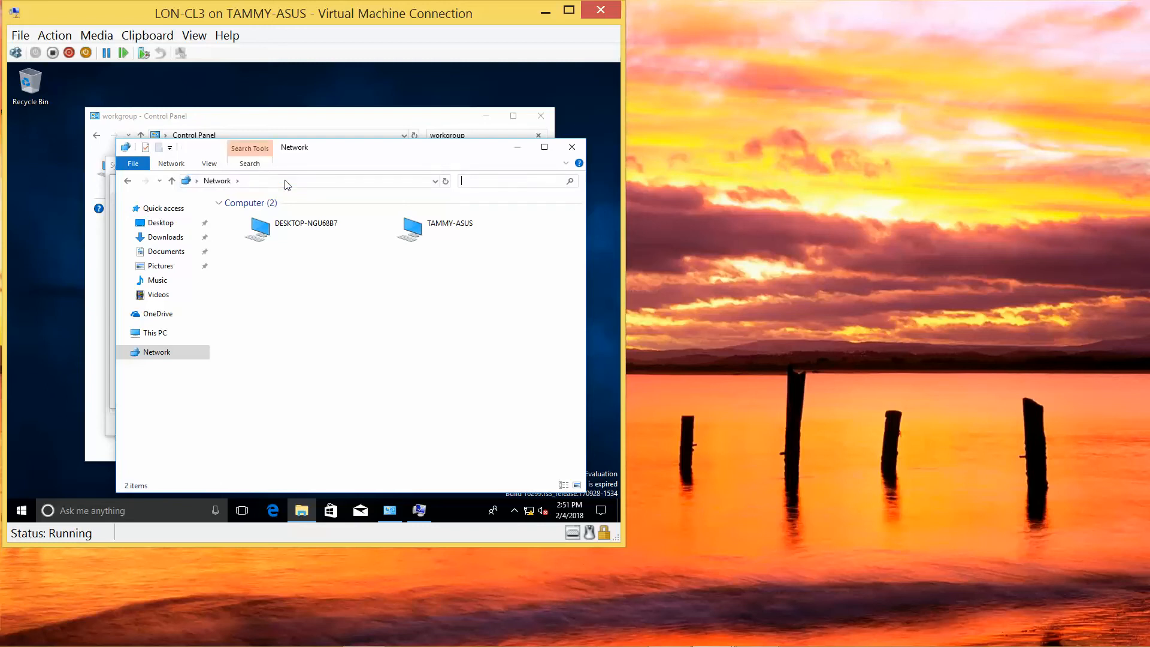
click(288, 186)
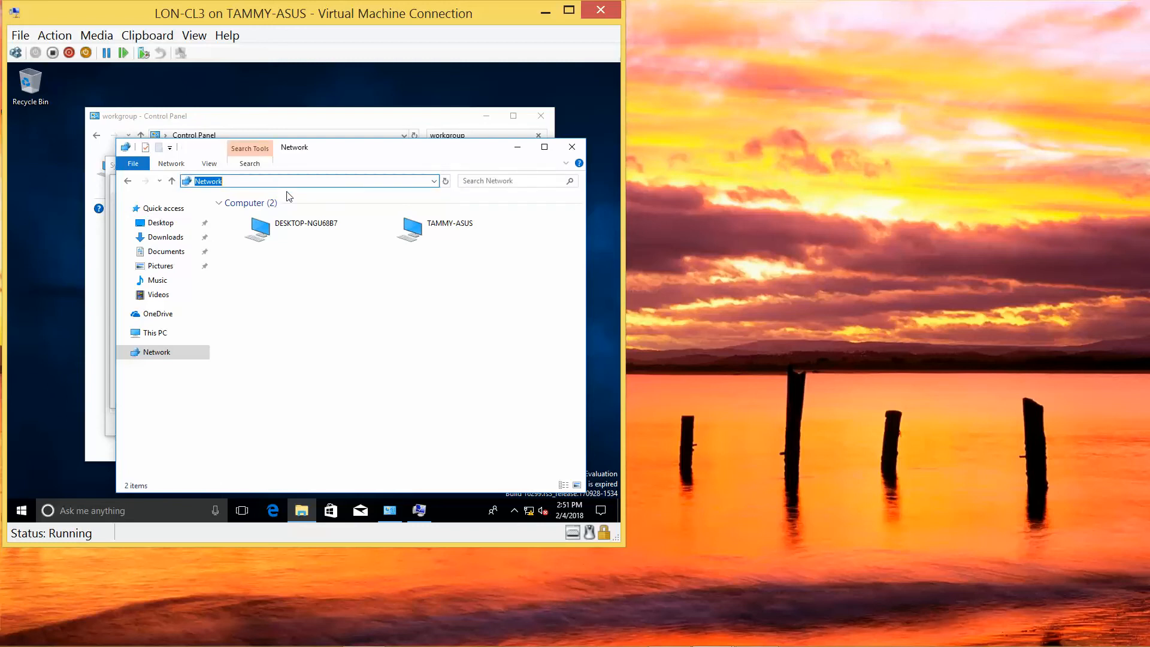
text(\)
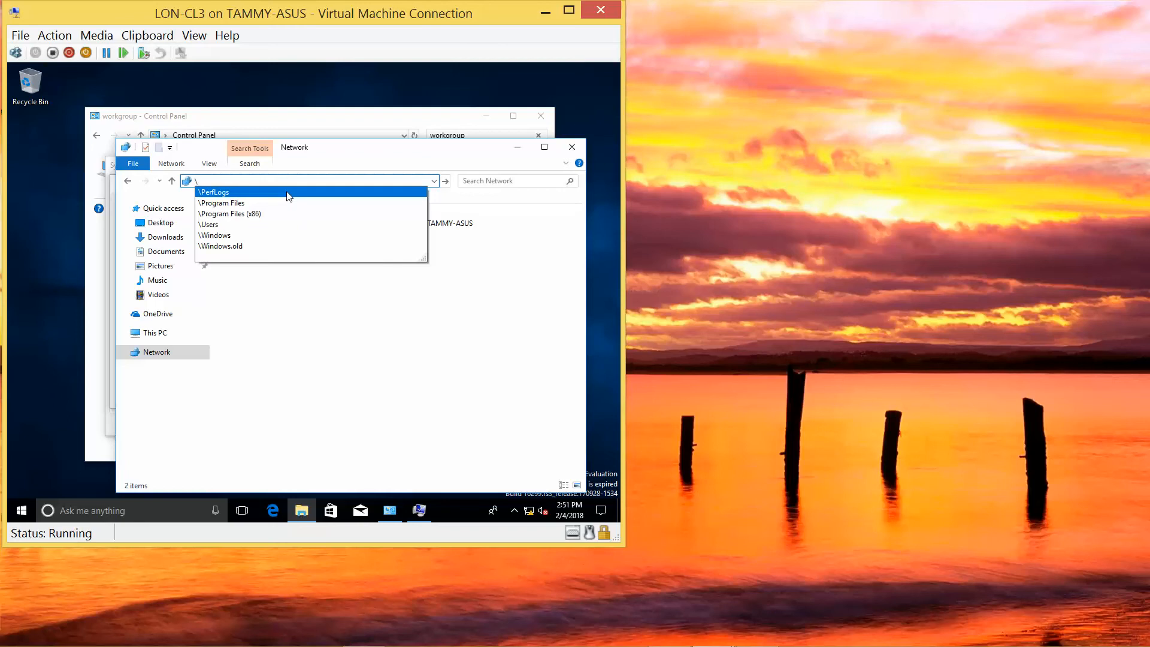
text(\)
text(lon)
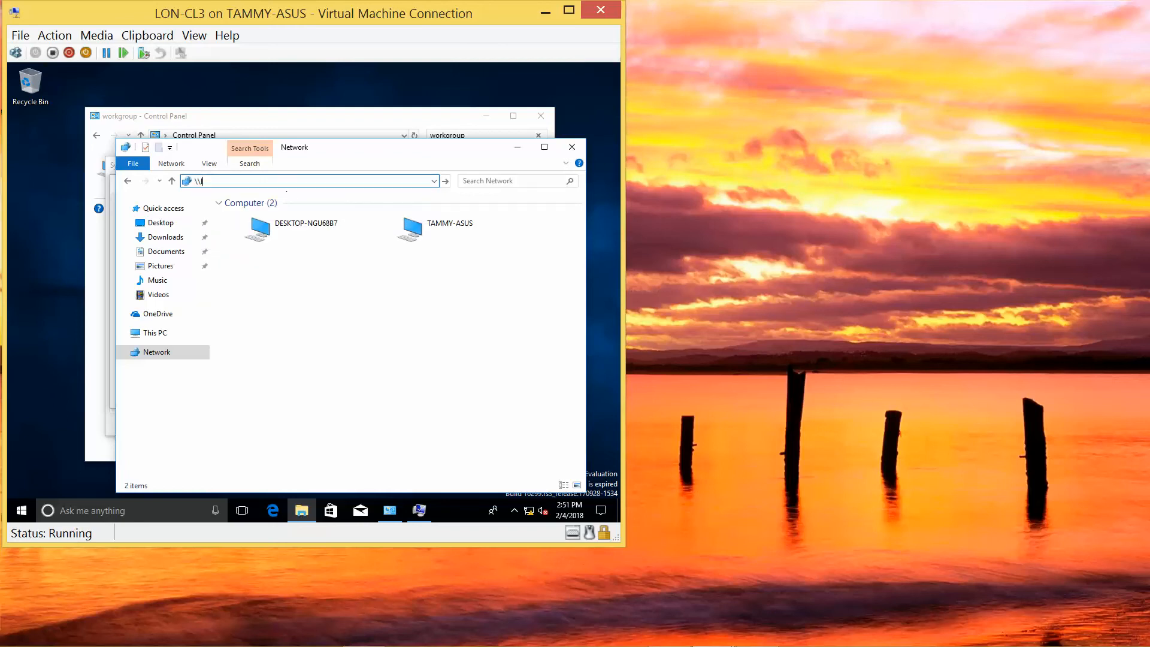
text(-dc1)
key(Return)
Close File Explorer, then turn off and start the LON-DC1 virtual machine.
click(576, 155)
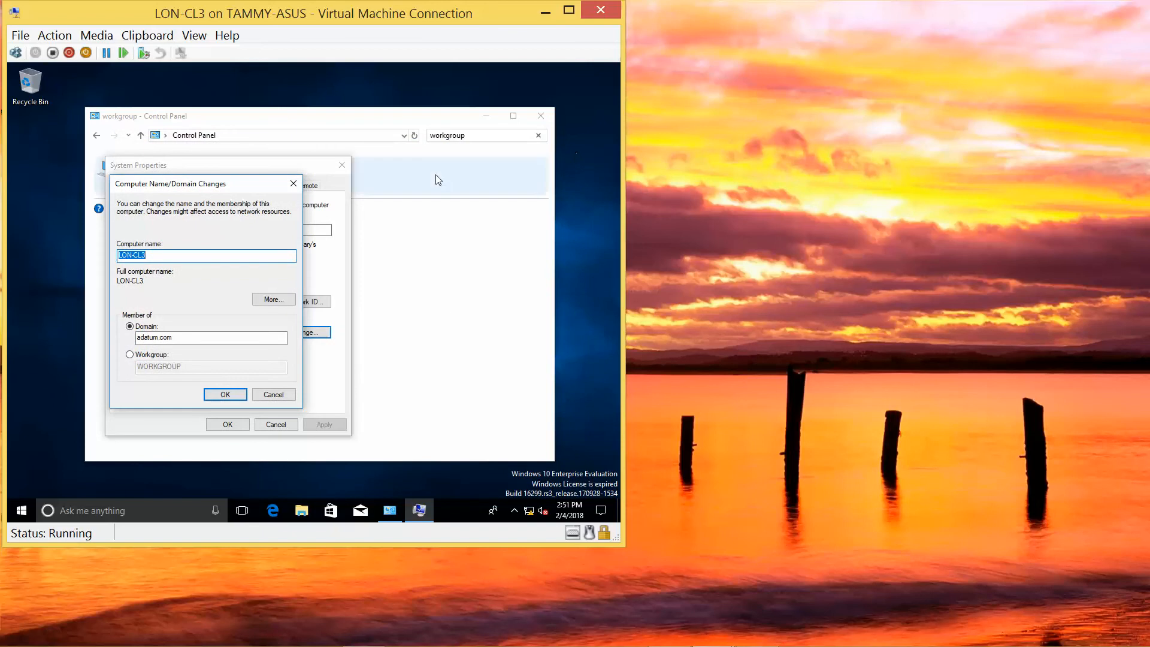
mouse_move(530, 645)
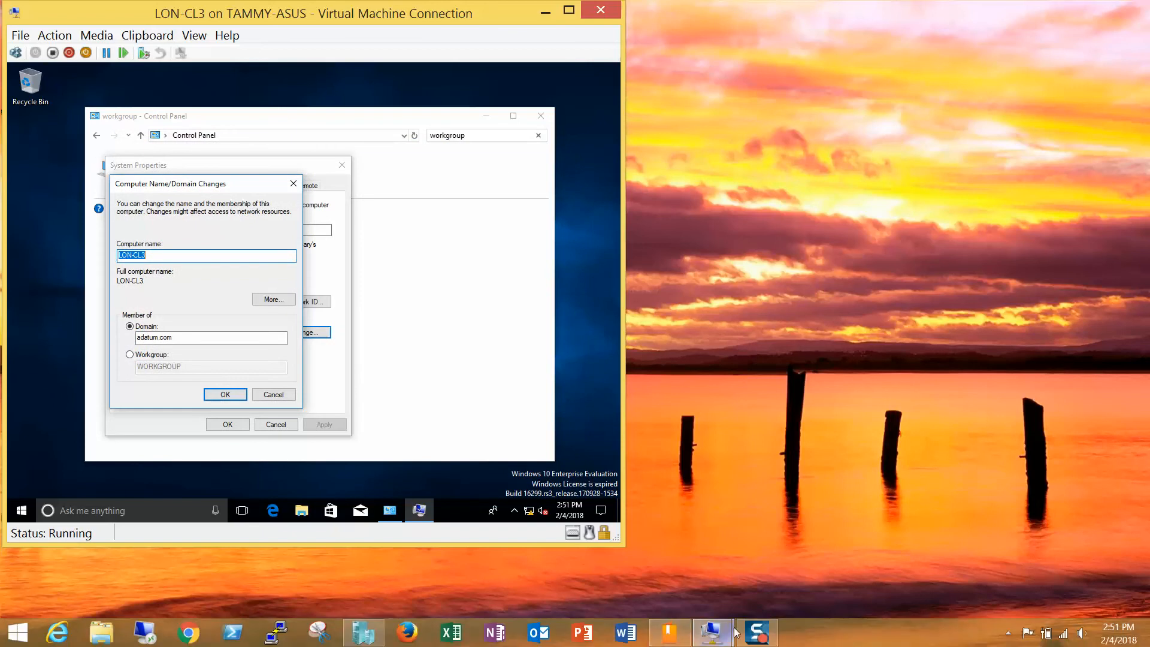
mouse_move(725, 632)
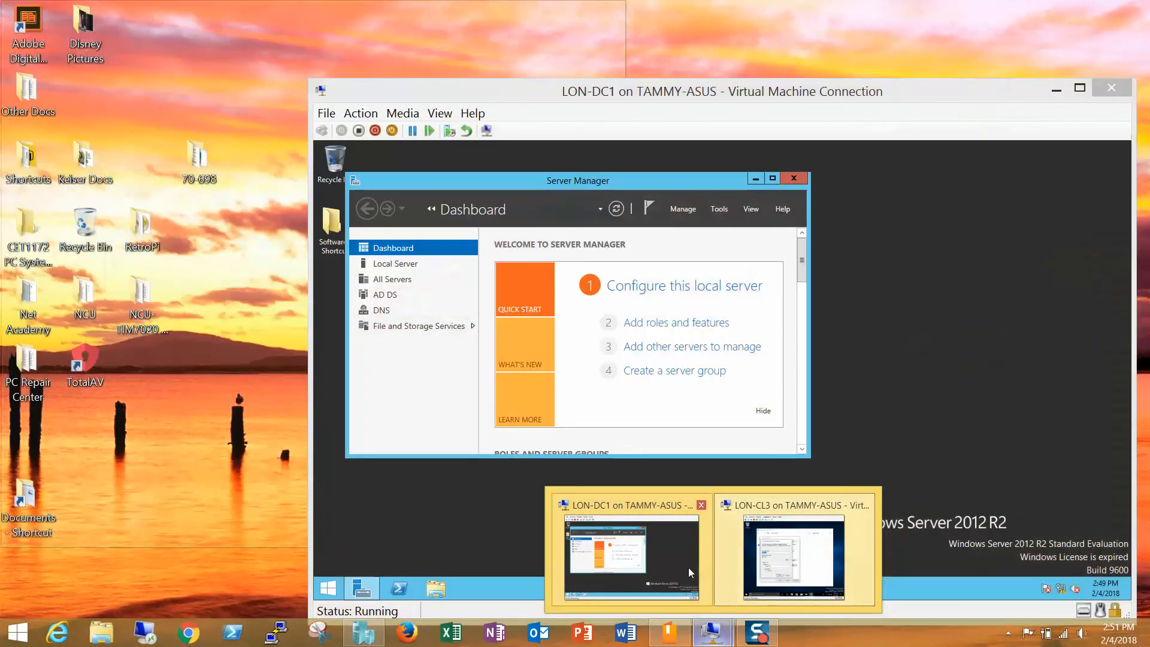
click(679, 567)
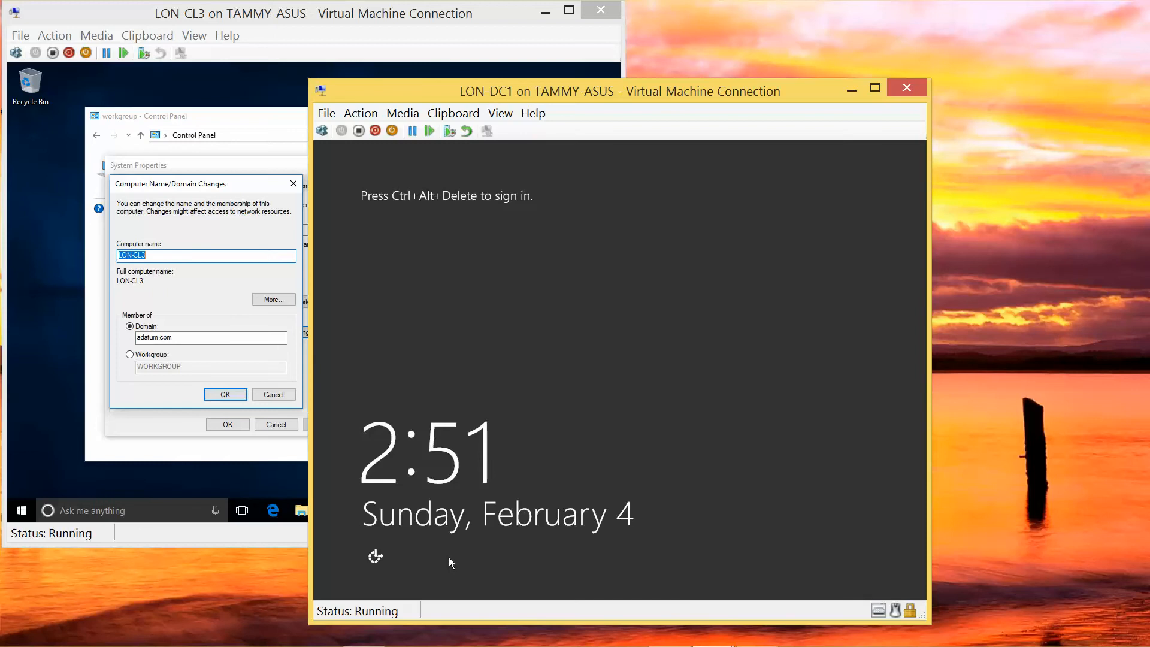
click(358, 131)
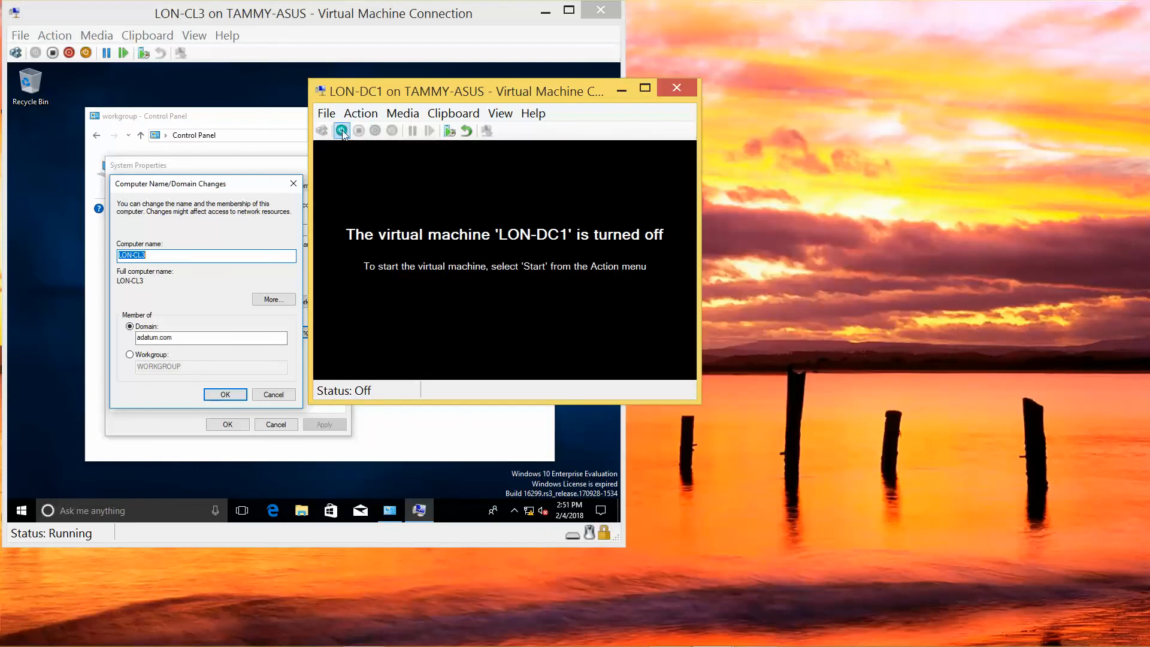
click(342, 132)
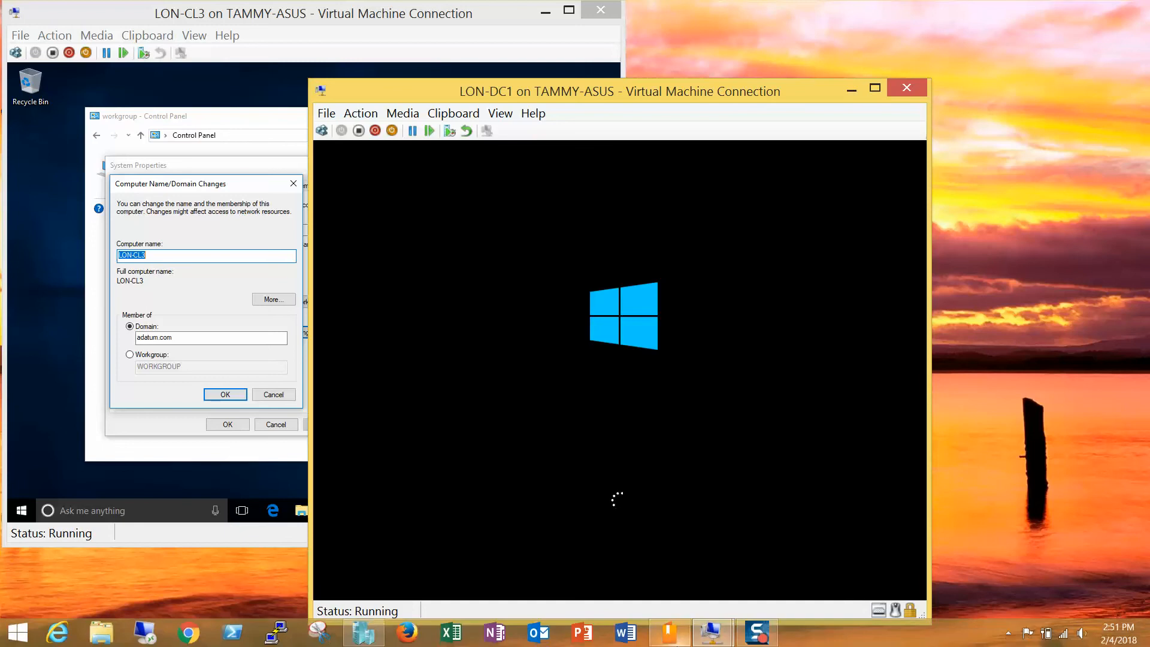
Sign in to LON-DC1 as ADATUM\Administrator with the account password.
mouse_move(754, 639)
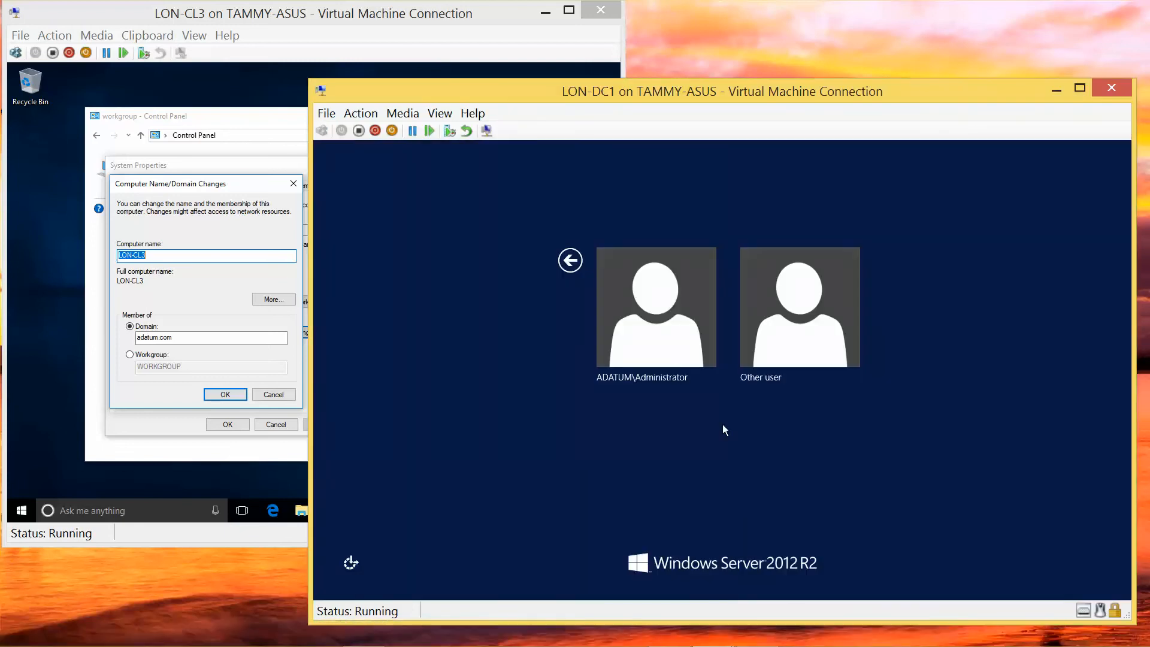
click(660, 344)
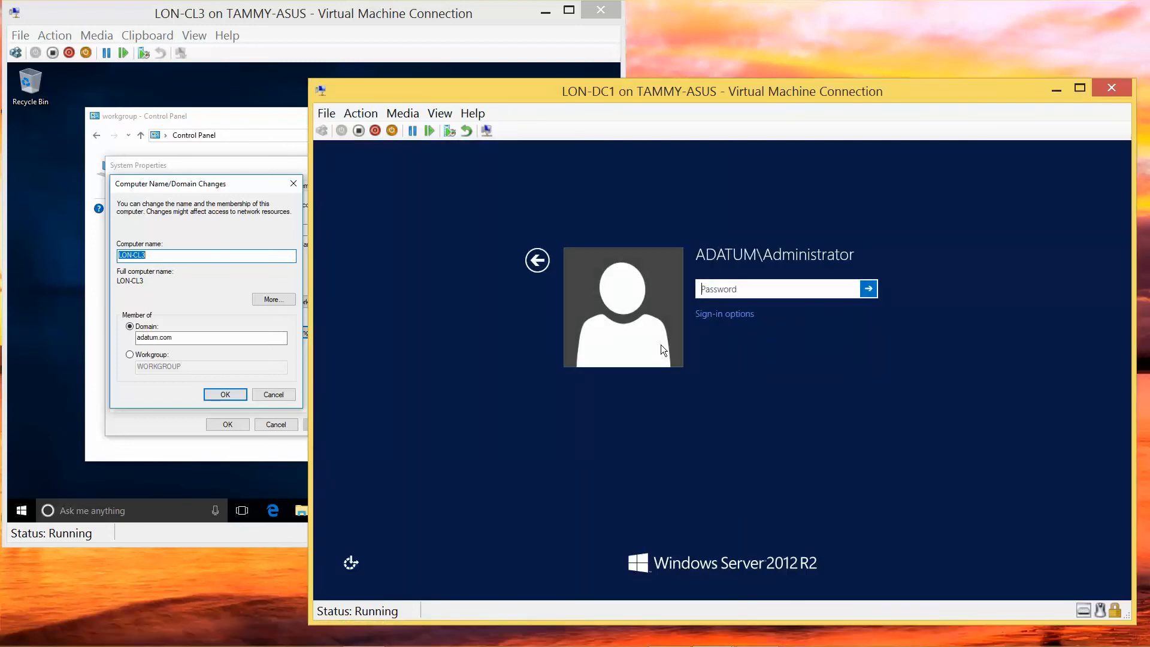
text(Pa$$w0rd)
key(Return)
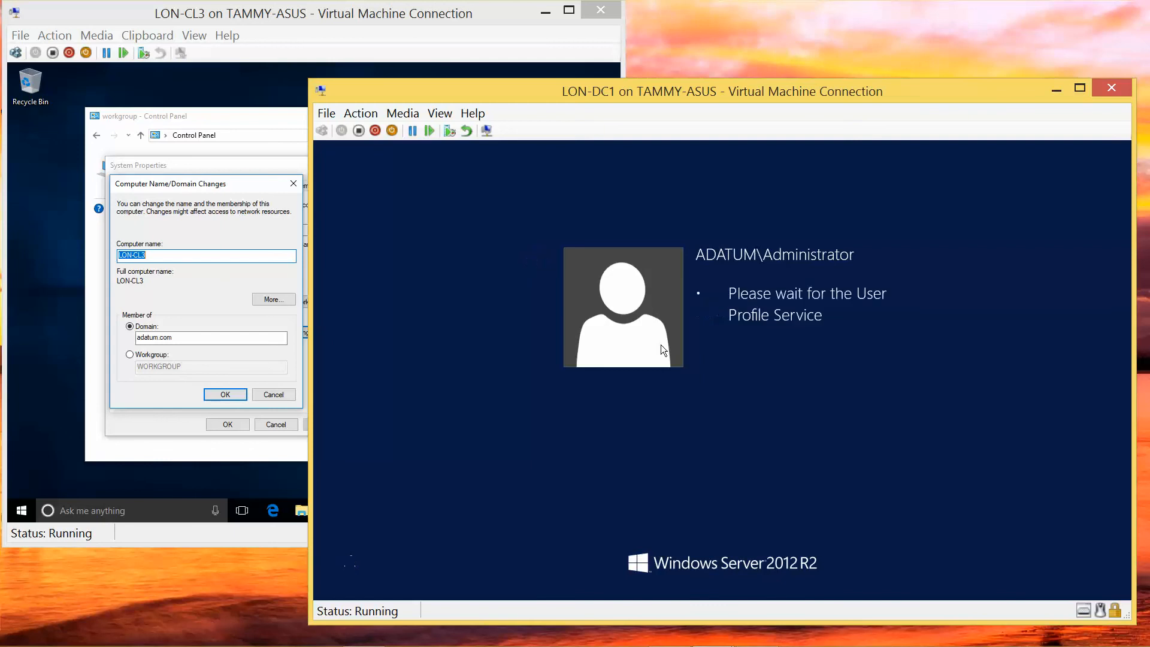
mouse_move(769, 643)
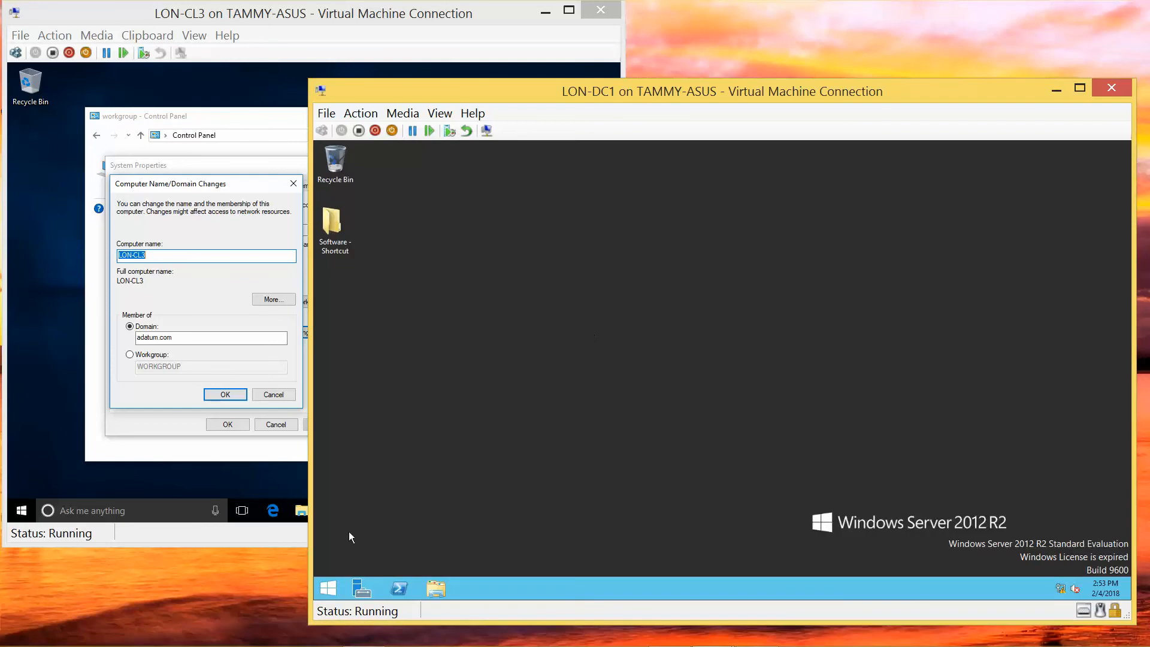
On LON-DC1, start the FDResPub and fdPHost services from Task Manager's Services tab, then close it.
right_click(334, 584)
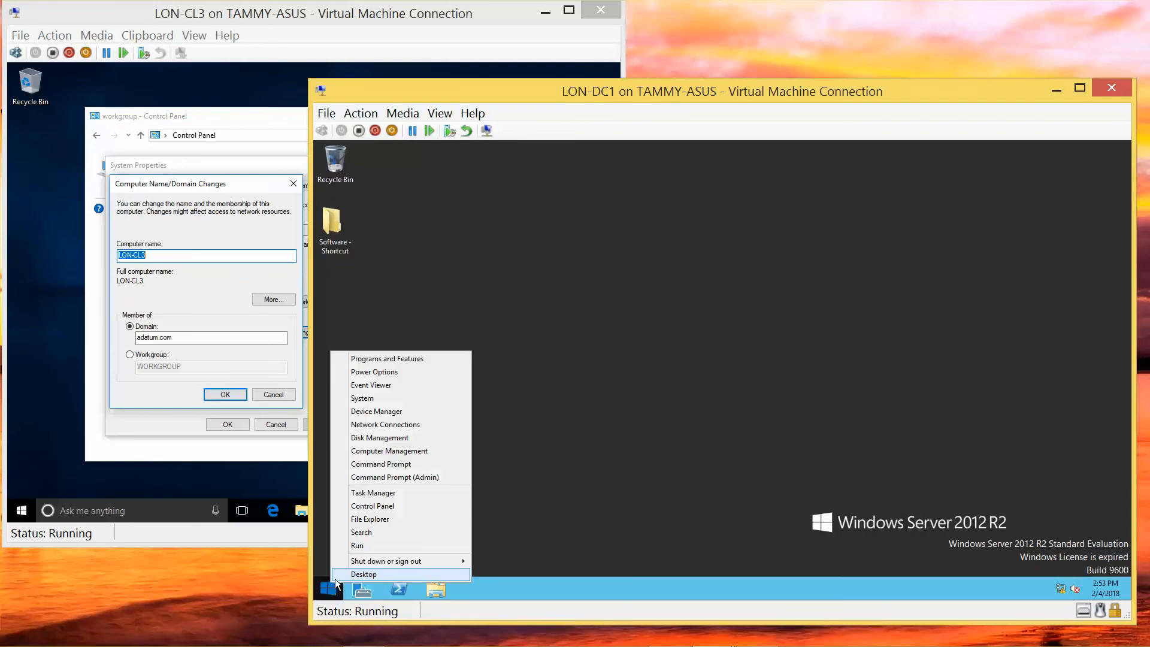
click(375, 492)
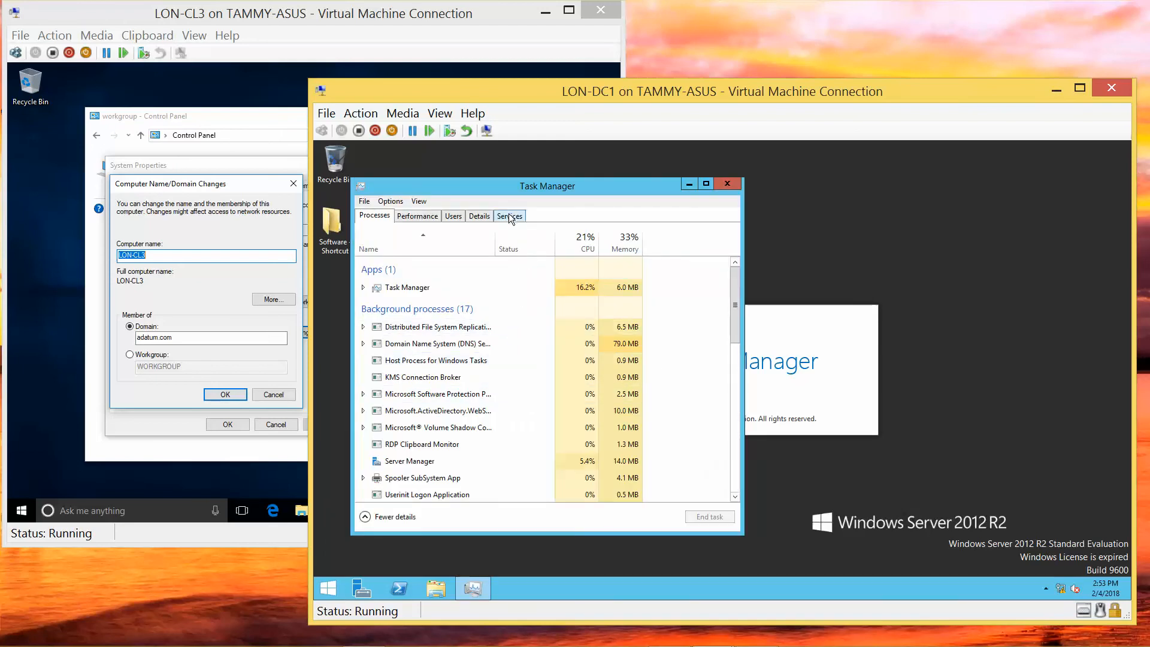
click(509, 216)
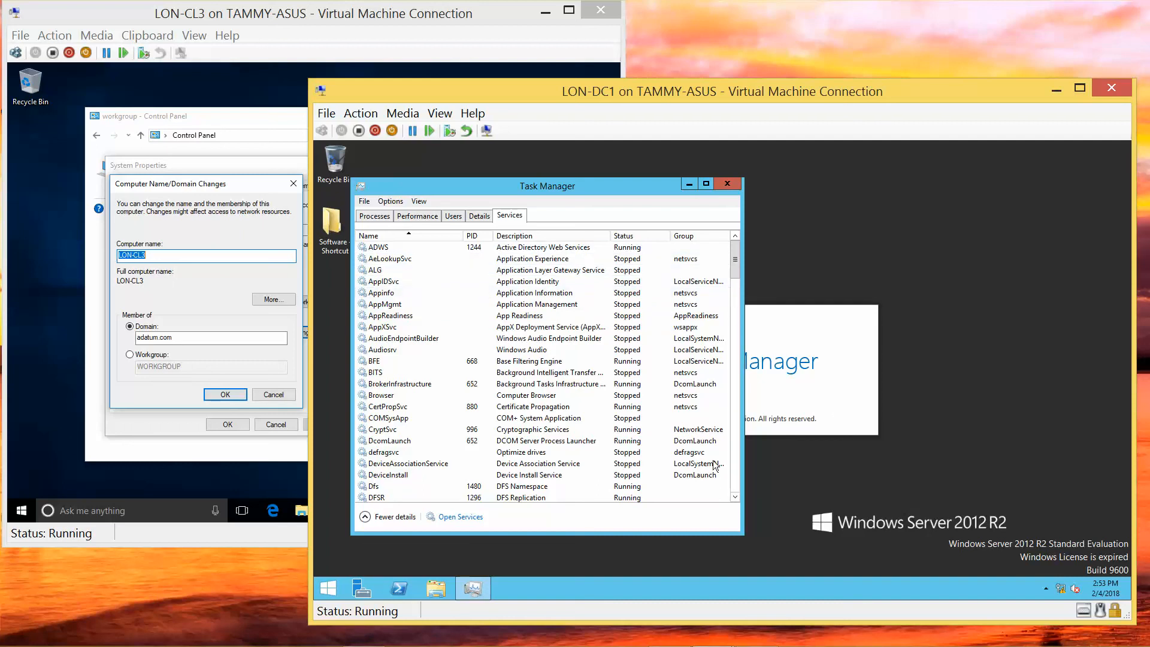
click(734, 497)
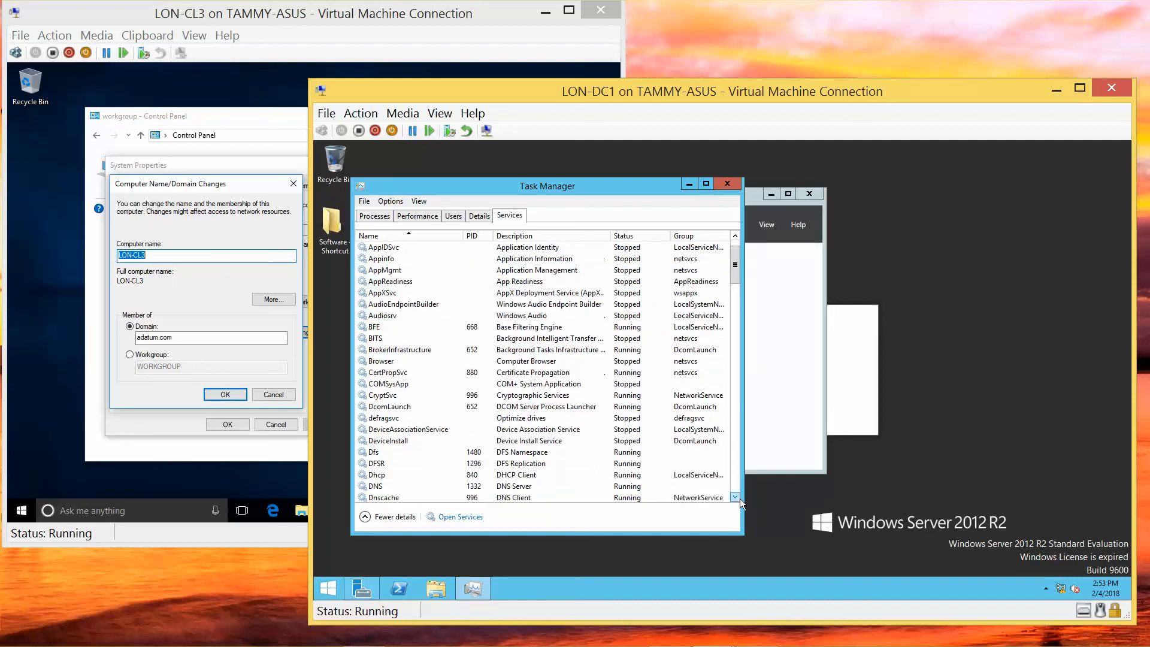
click(734, 497)
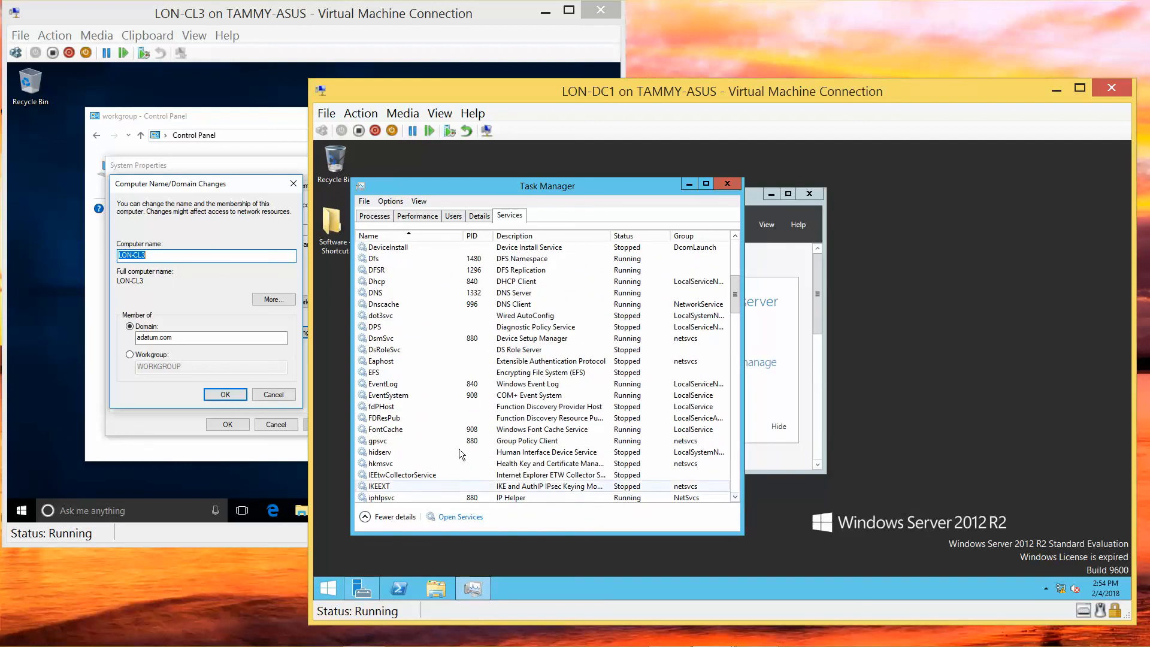
right_click(386, 422)
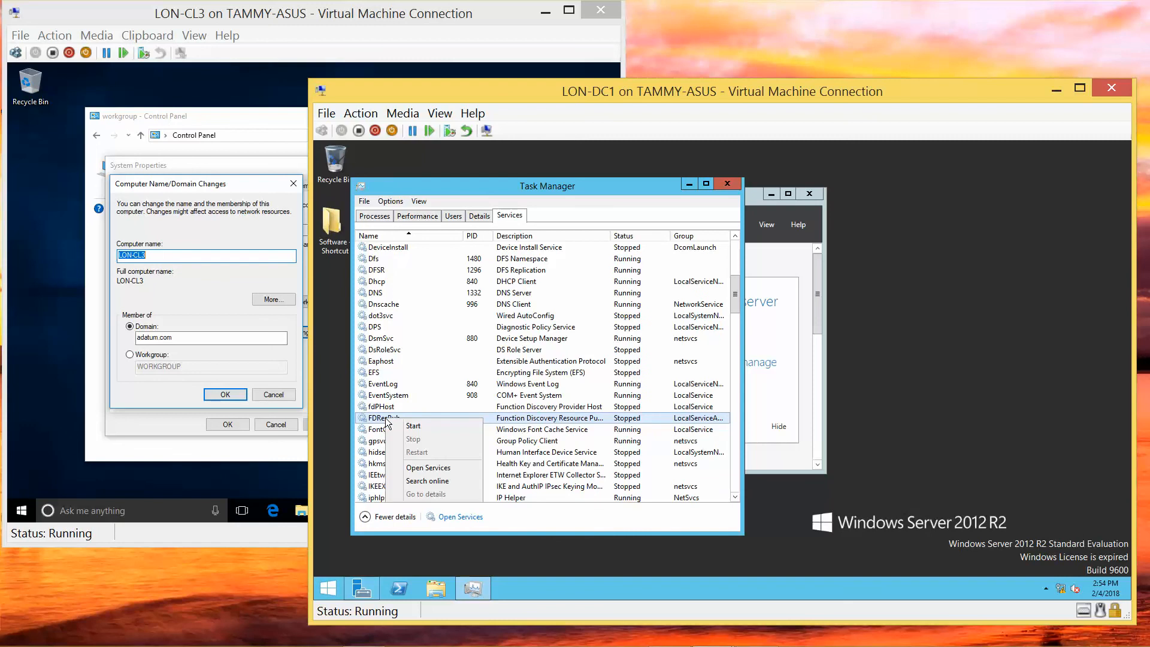
click(413, 429)
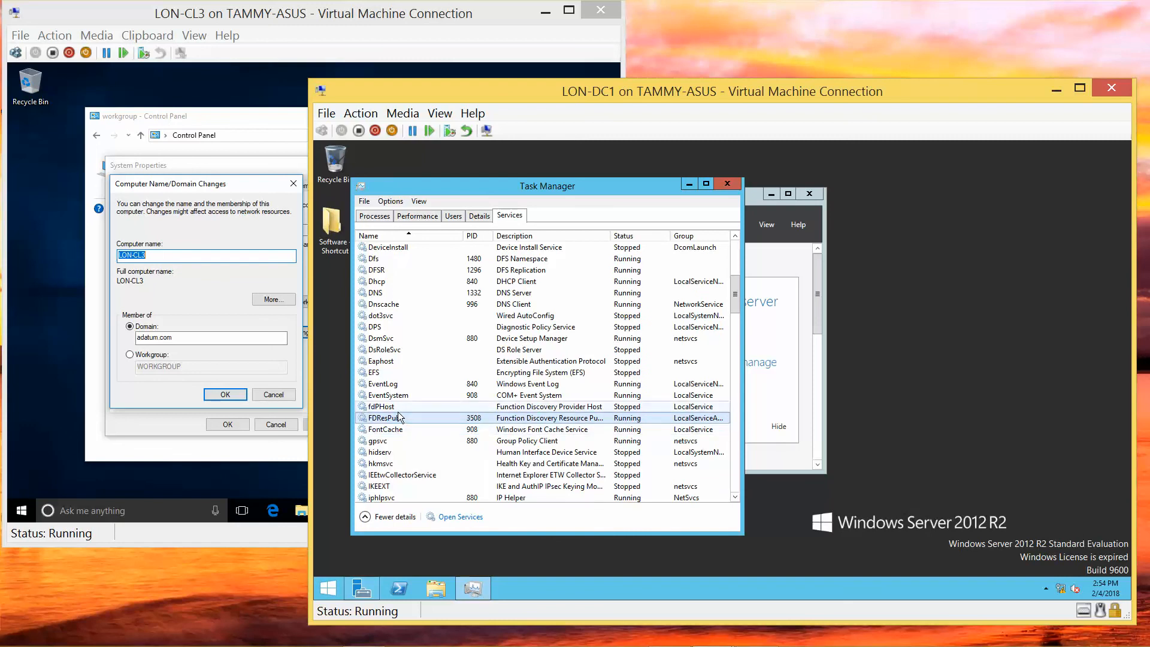
right_click(397, 409)
click(422, 418)
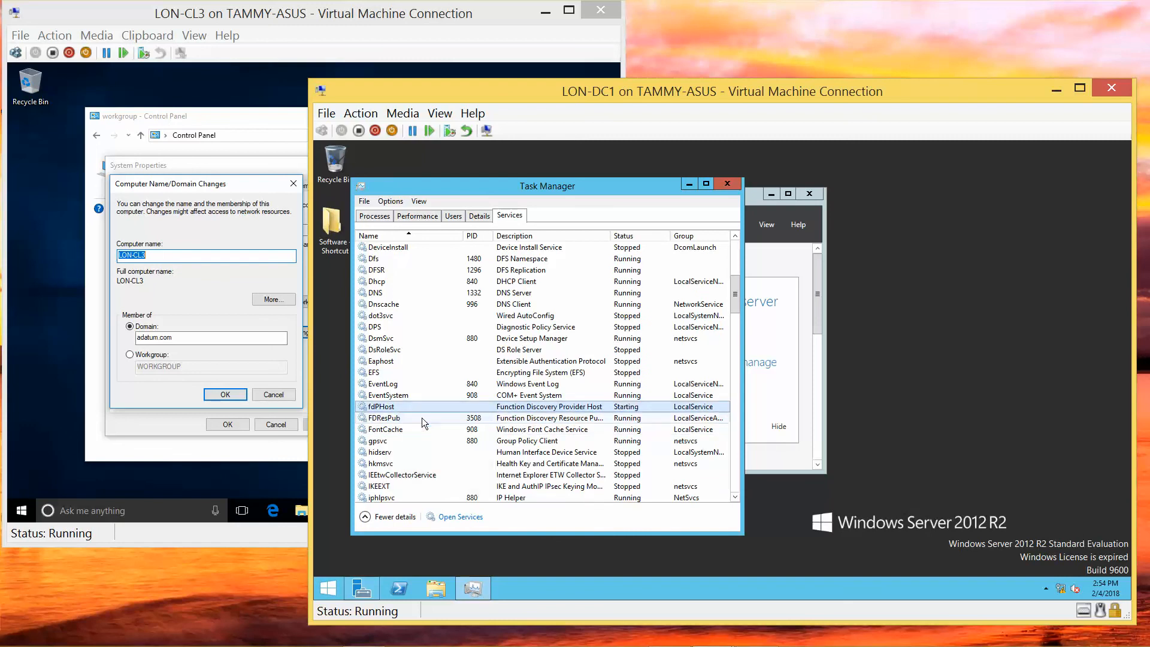
click(728, 184)
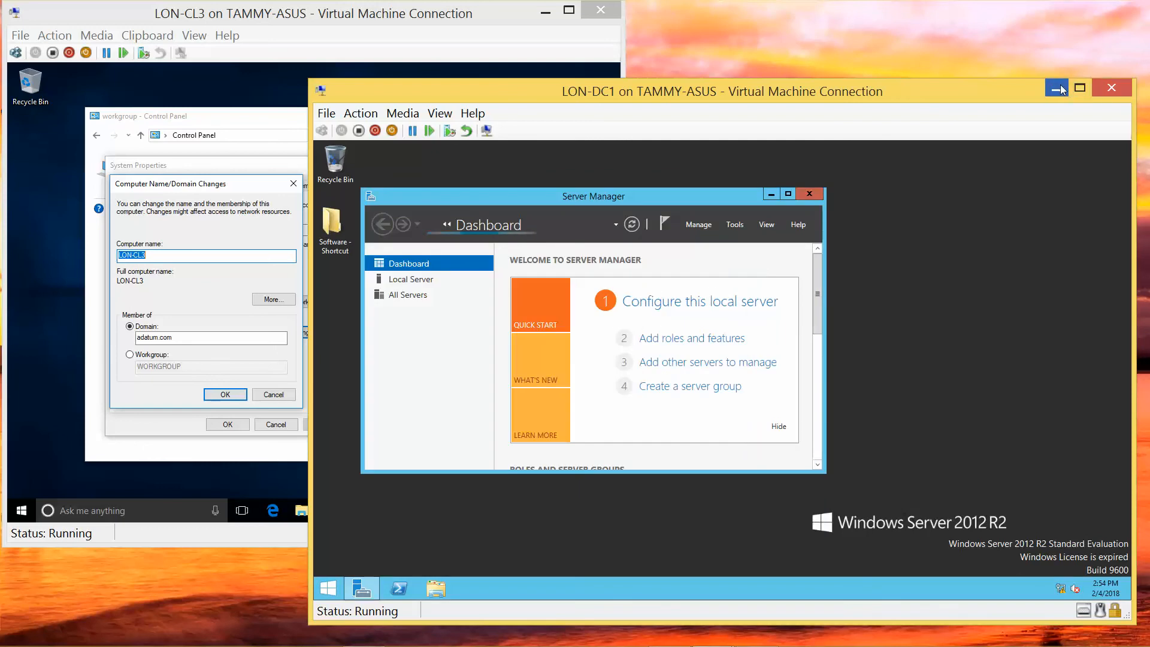
Minimize LON-DC1, retry the adatum.com join on LON-CL3, and dismiss the domain controller error.
click(1126, 89)
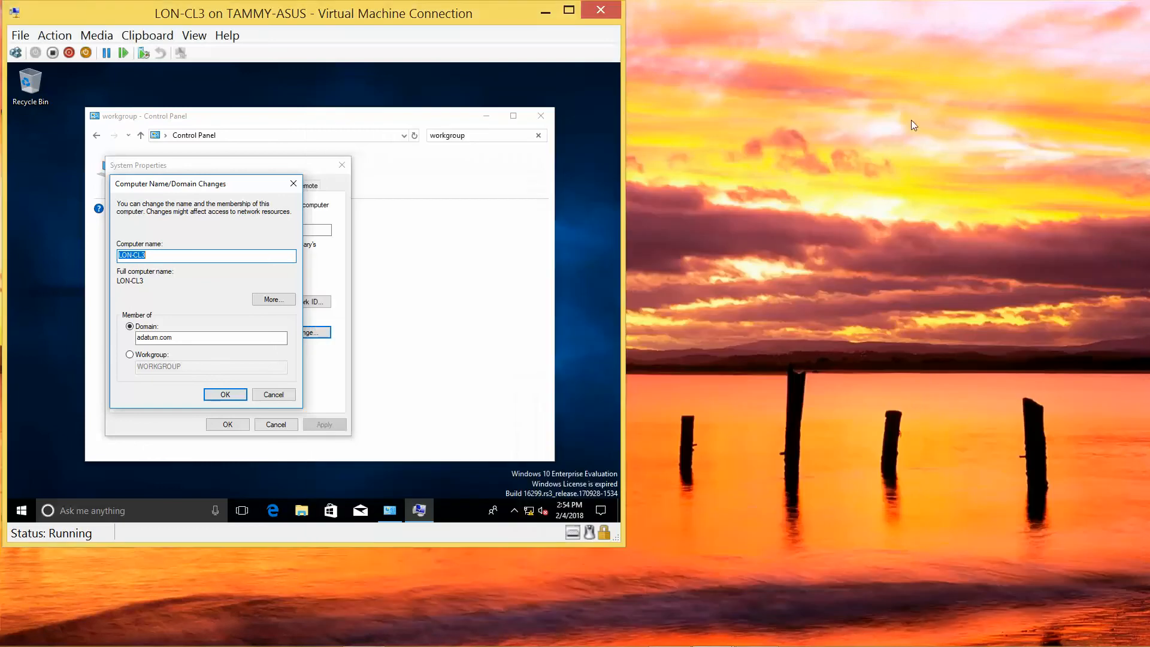
click(224, 394)
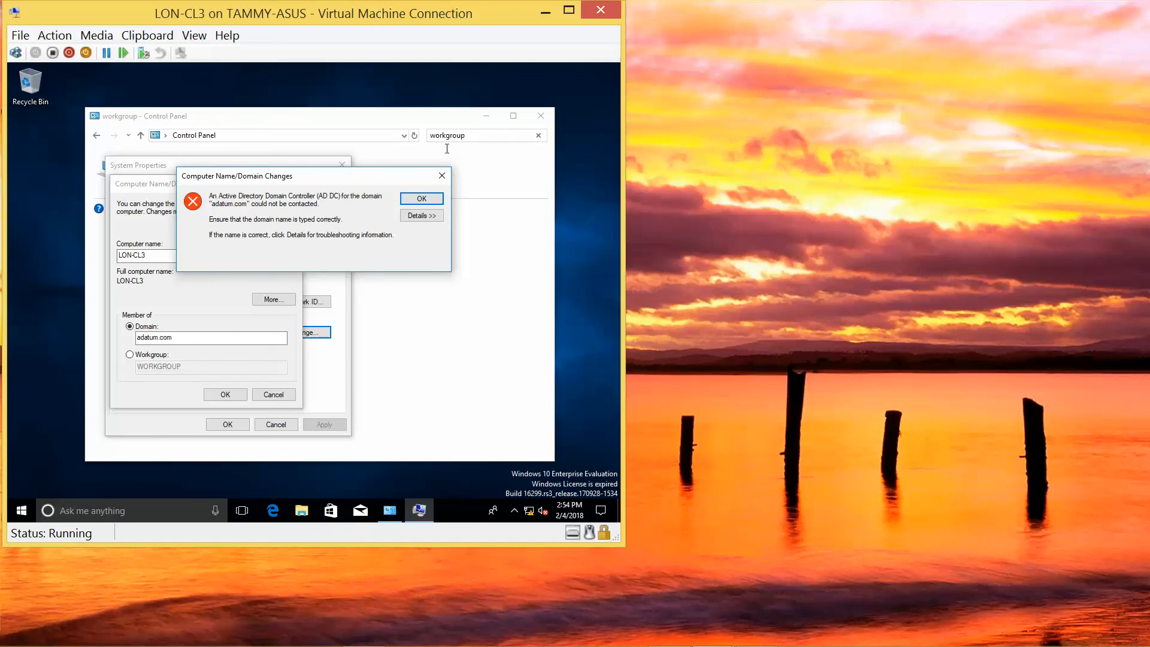
click(431, 204)
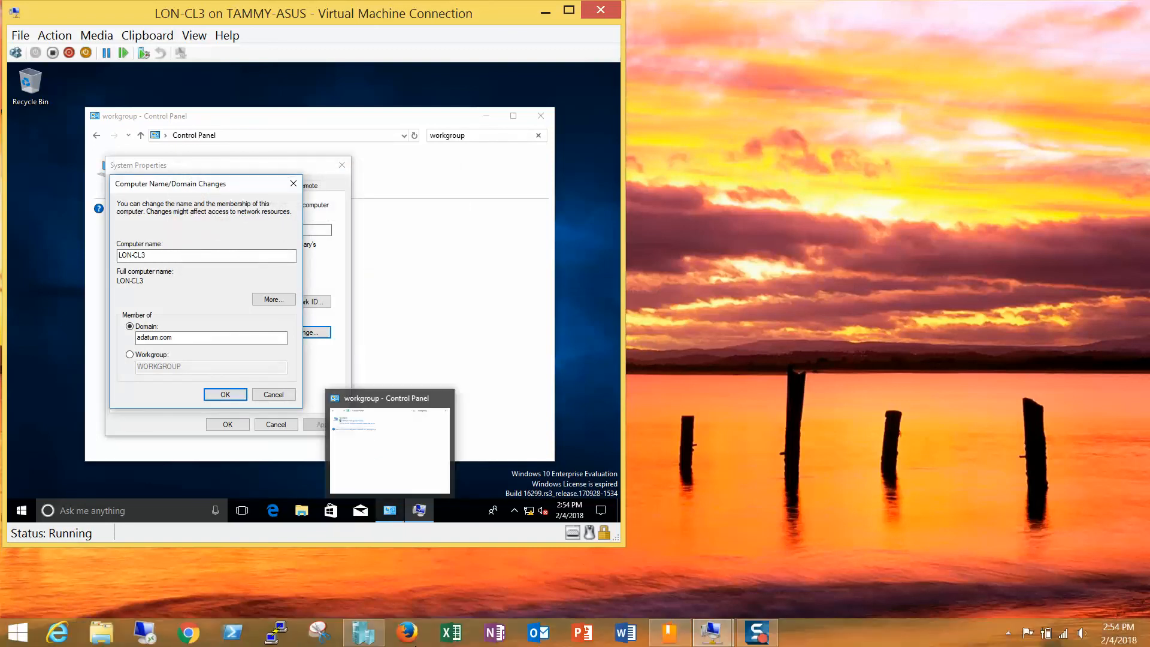
mouse_move(729, 621)
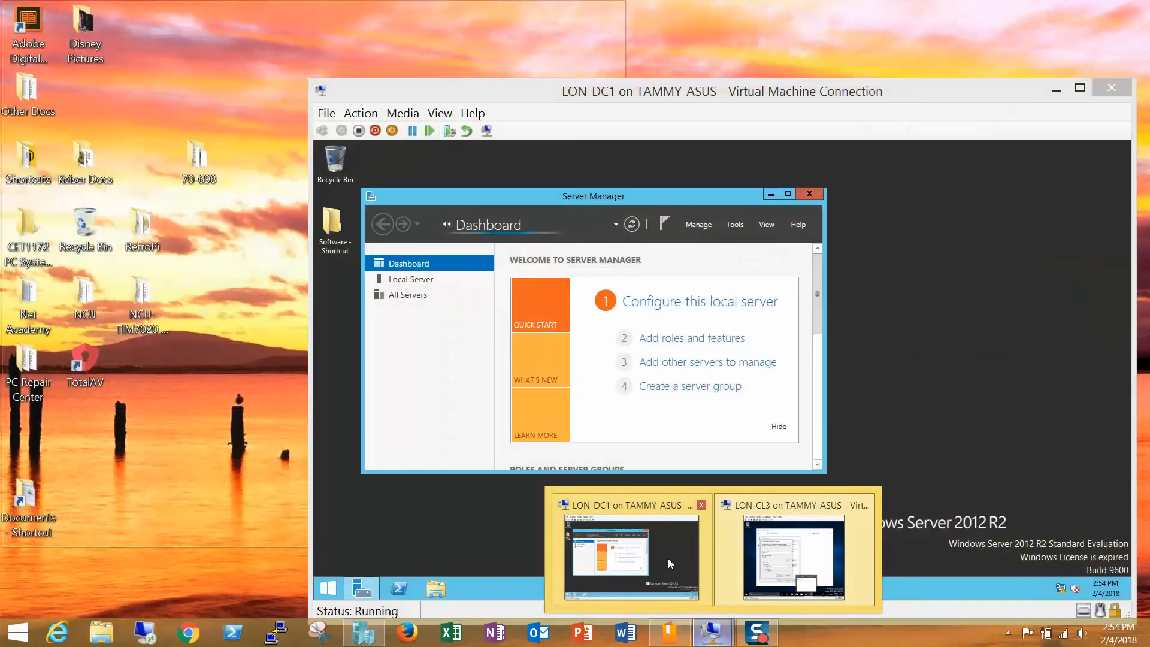
On LON-DC1, open the Ethernet adapter's properties via Network and Sharing Center.
click(667, 558)
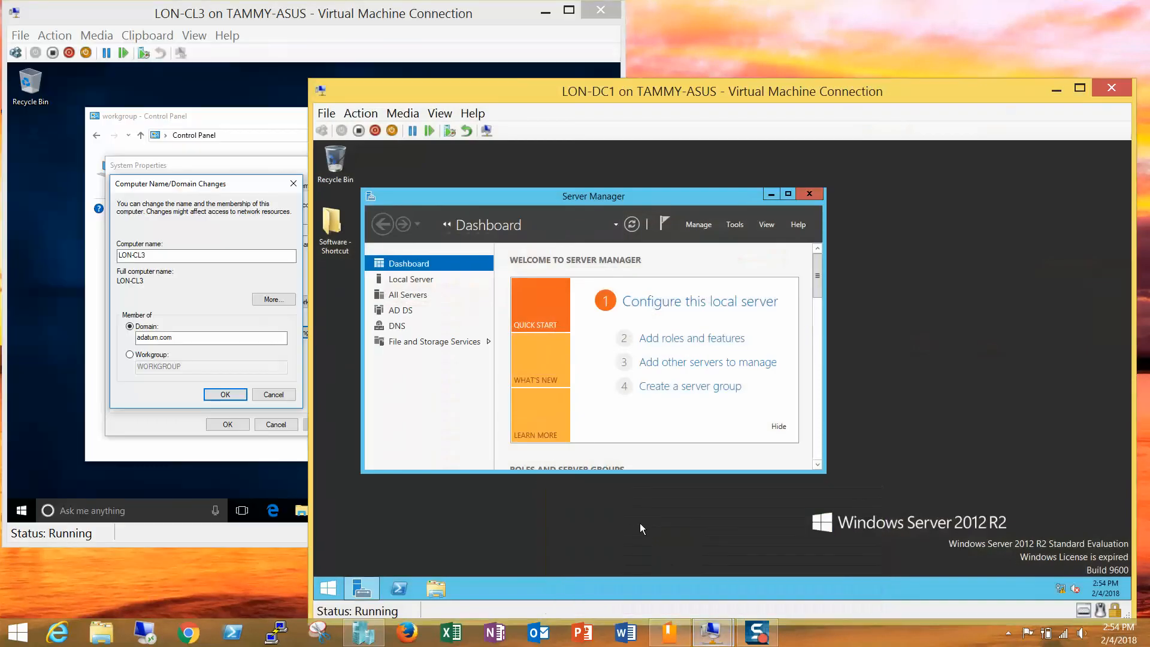
right_click(1056, 590)
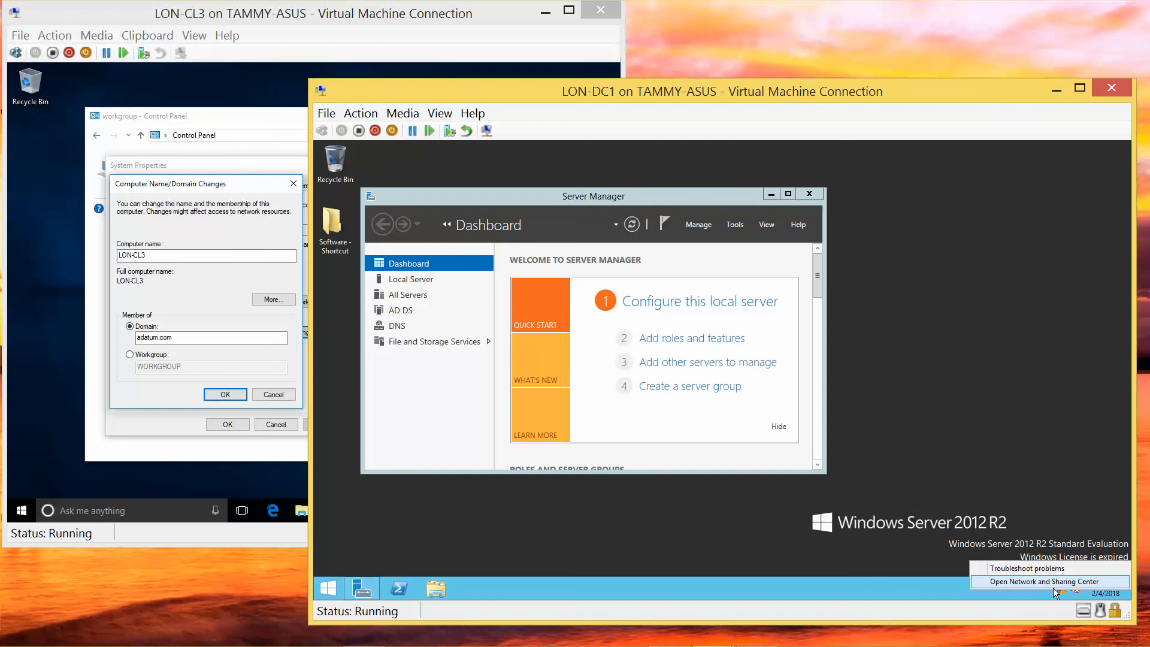
click(1053, 587)
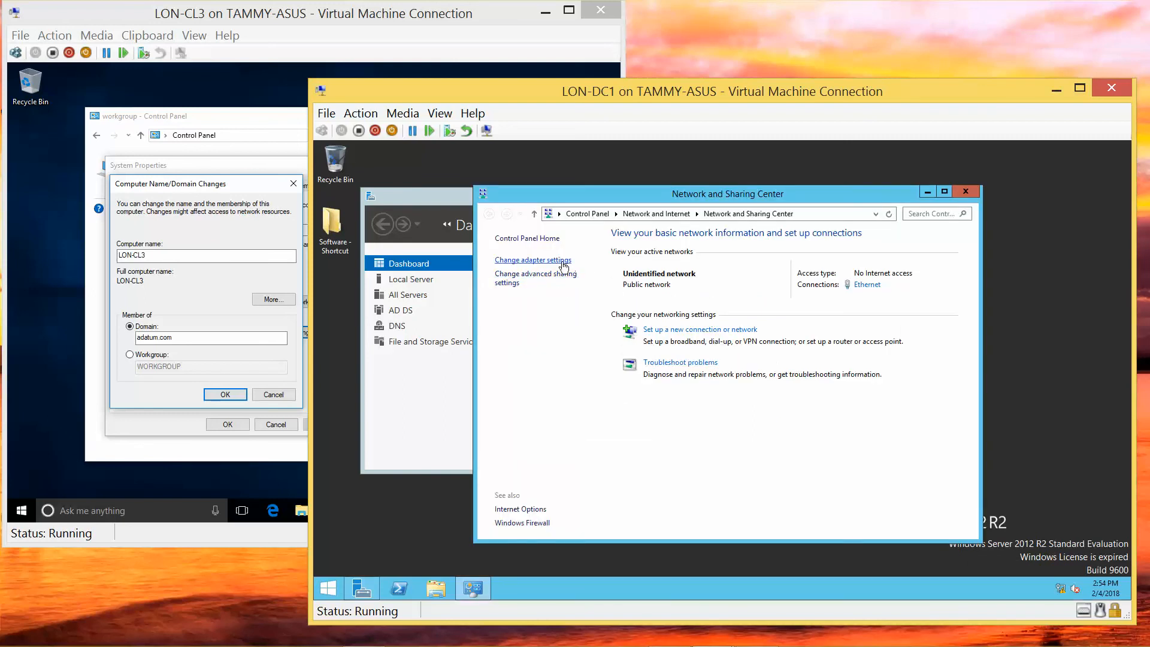
click(562, 261)
click(569, 282)
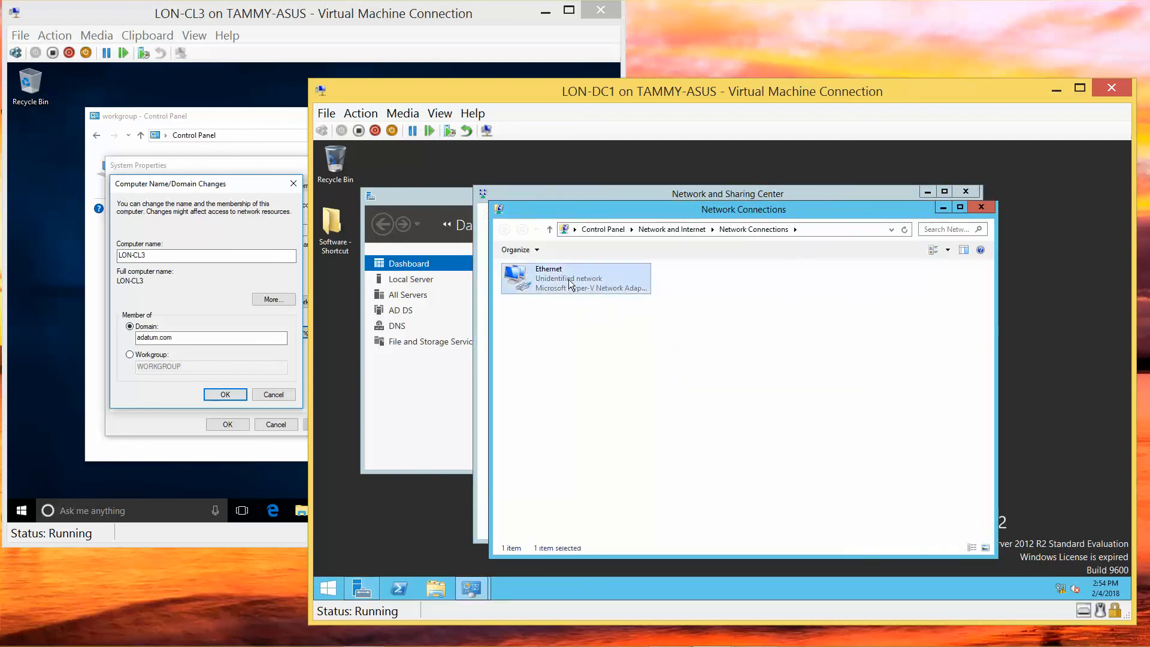
right_click(569, 280)
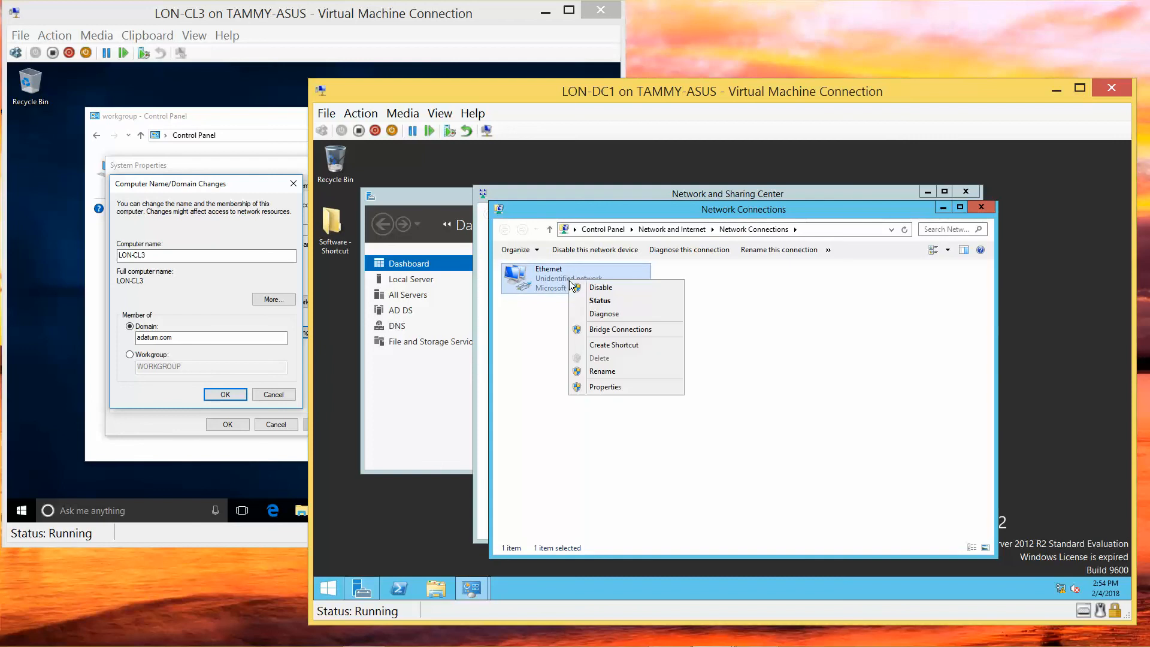
click(627, 391)
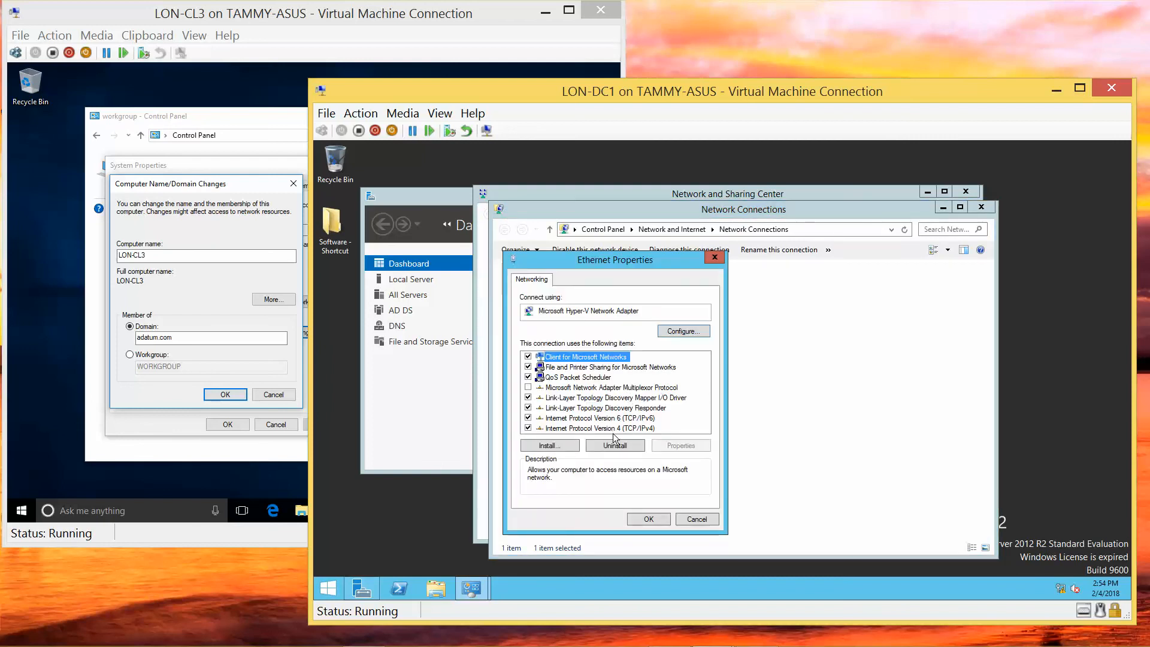
Confirm IPv4 172.16.0.10, mask 255.255.0.0, DNS 172.16.0.10, and close the network windows.
click(614, 428)
click(690, 444)
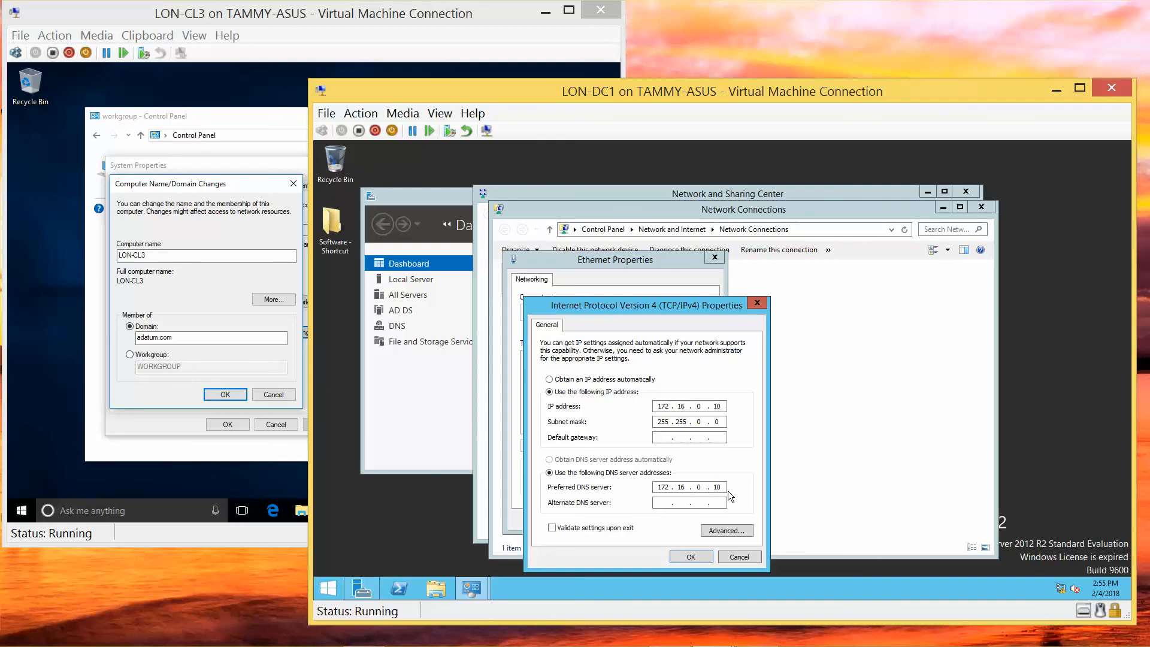
click(696, 556)
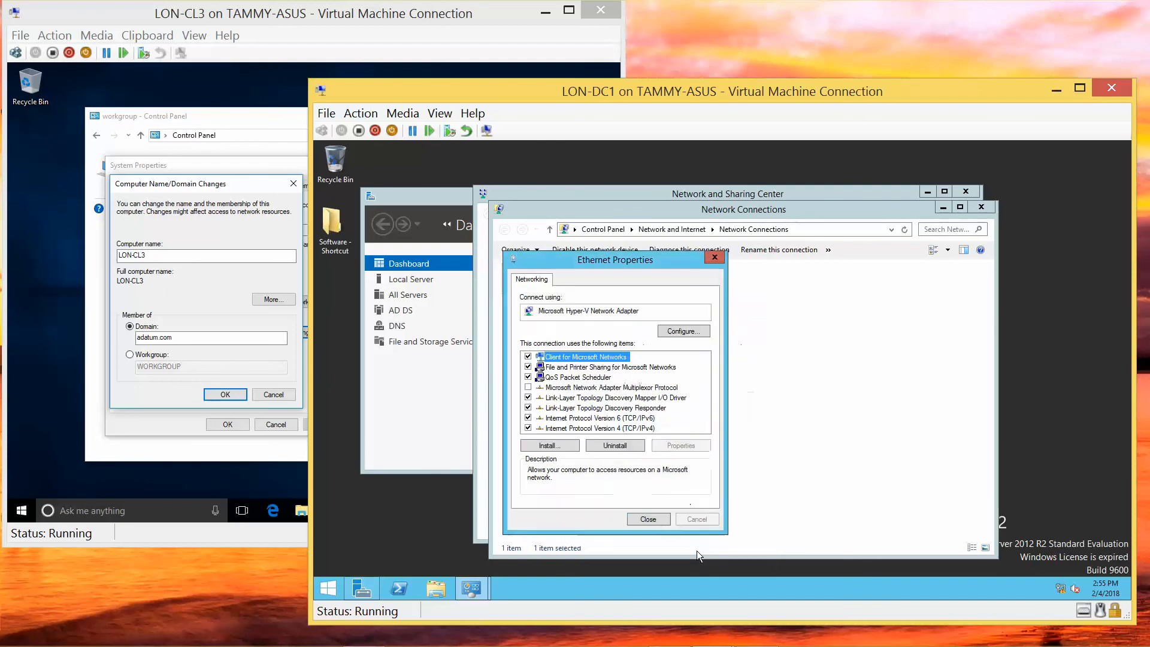
click(647, 517)
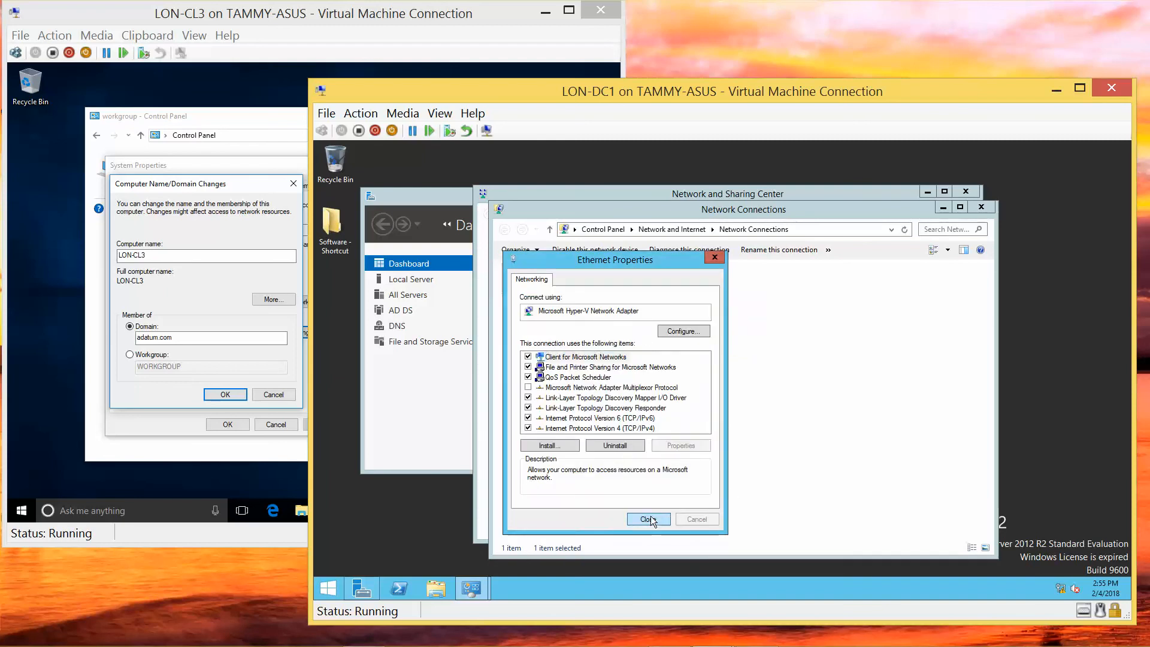
click(981, 209)
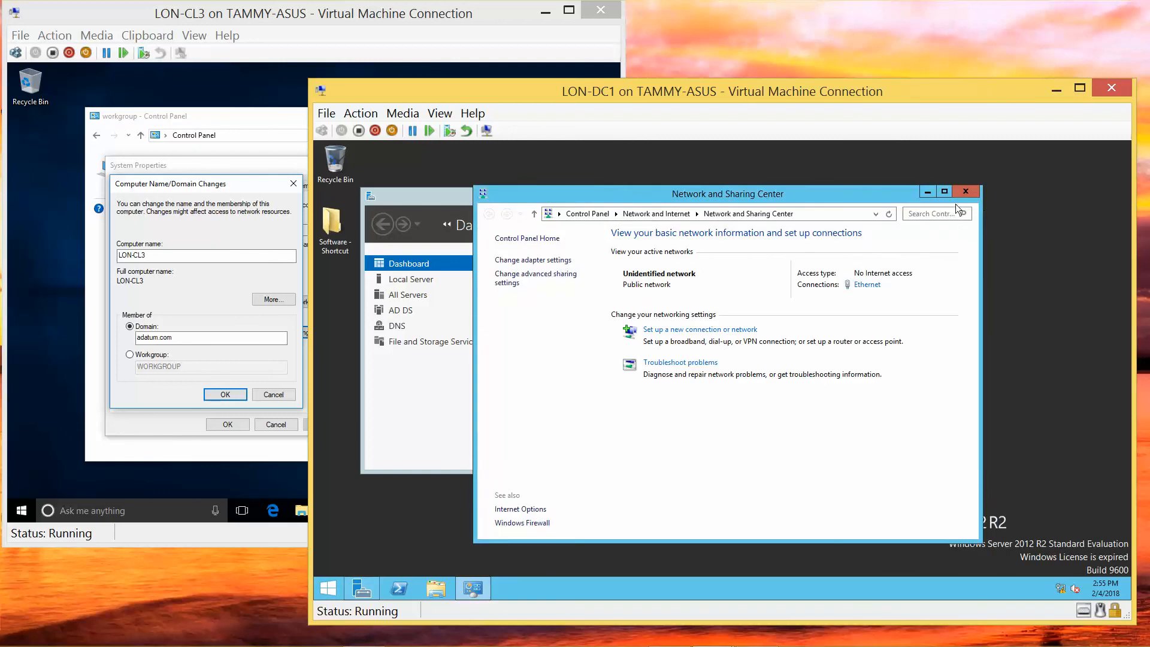
click(968, 192)
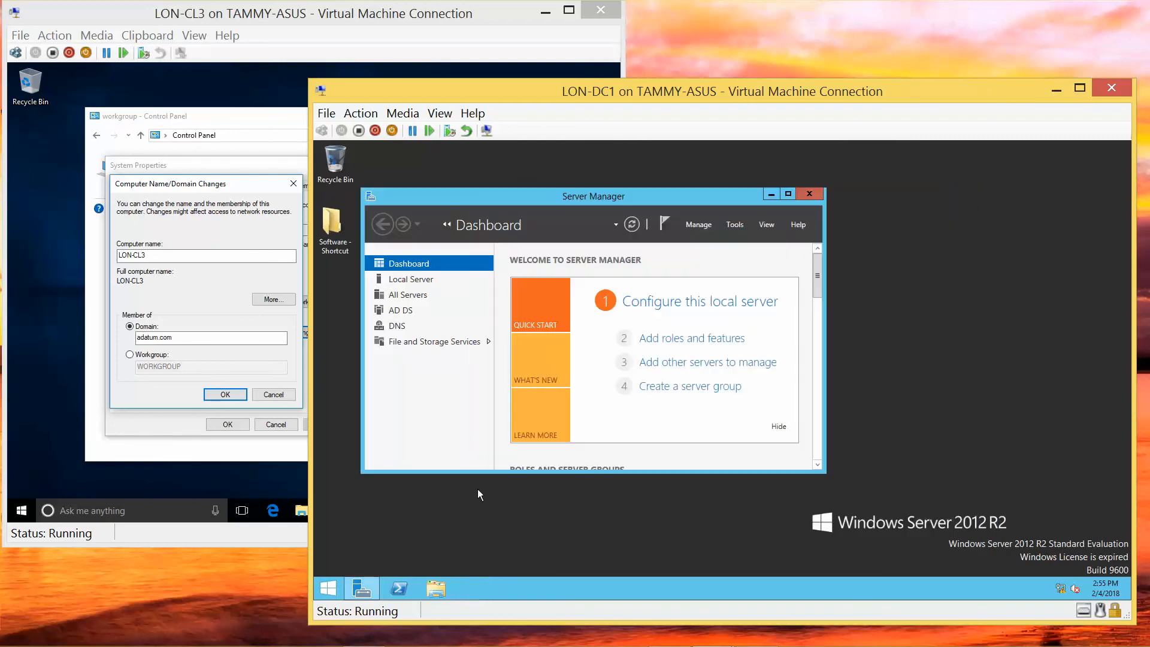
On LON-DC1, browse Network in File Explorer to list LON-DC1 and tsclient, then return to LON-CL3.
click(434, 585)
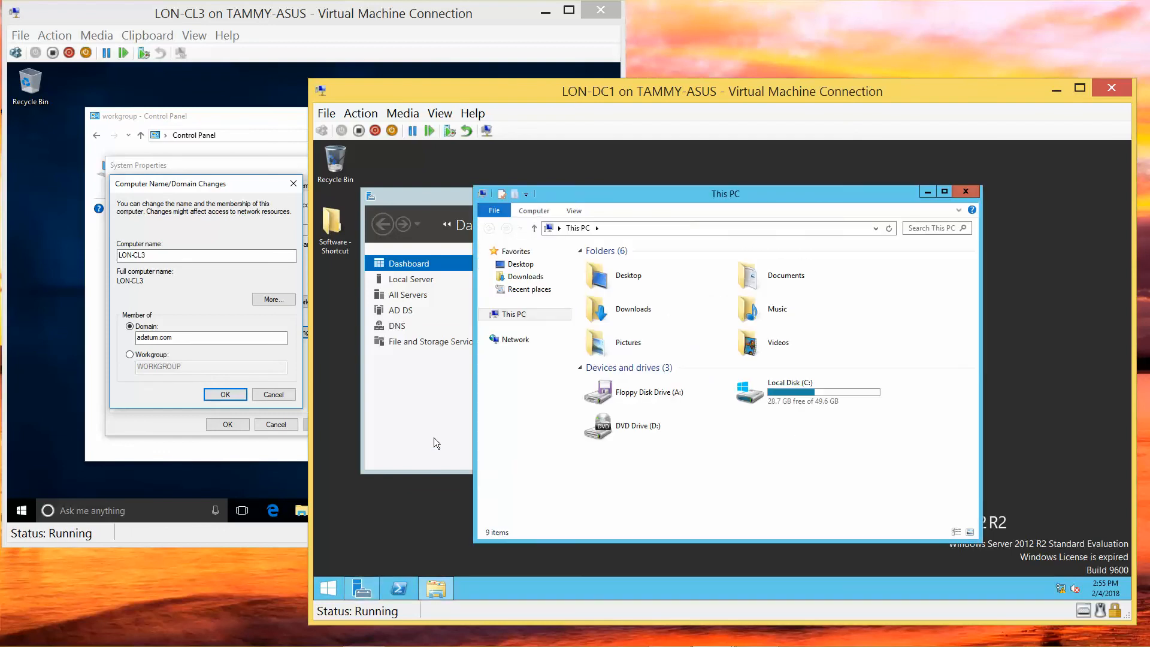
click(497, 342)
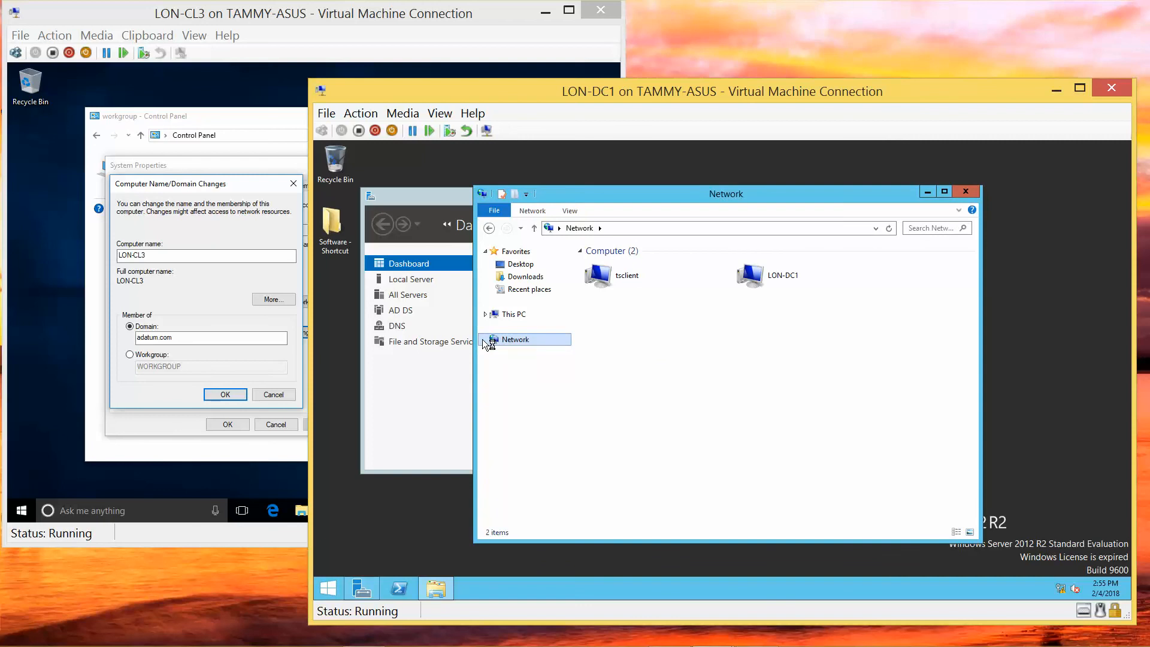
click(484, 339)
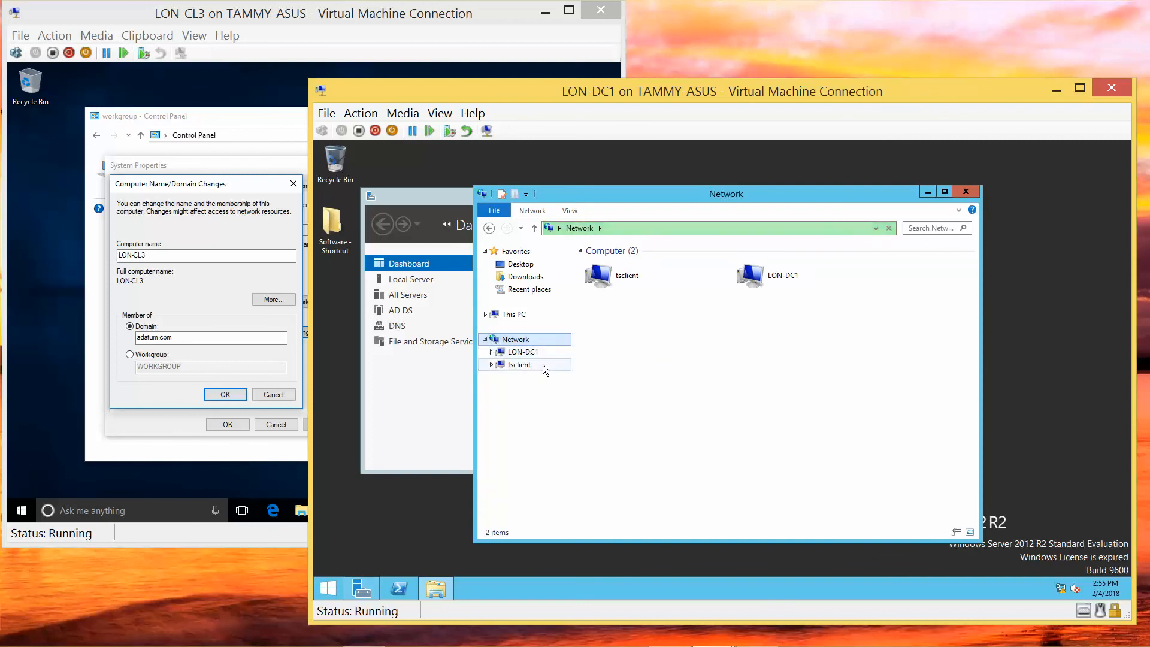
click(791, 279)
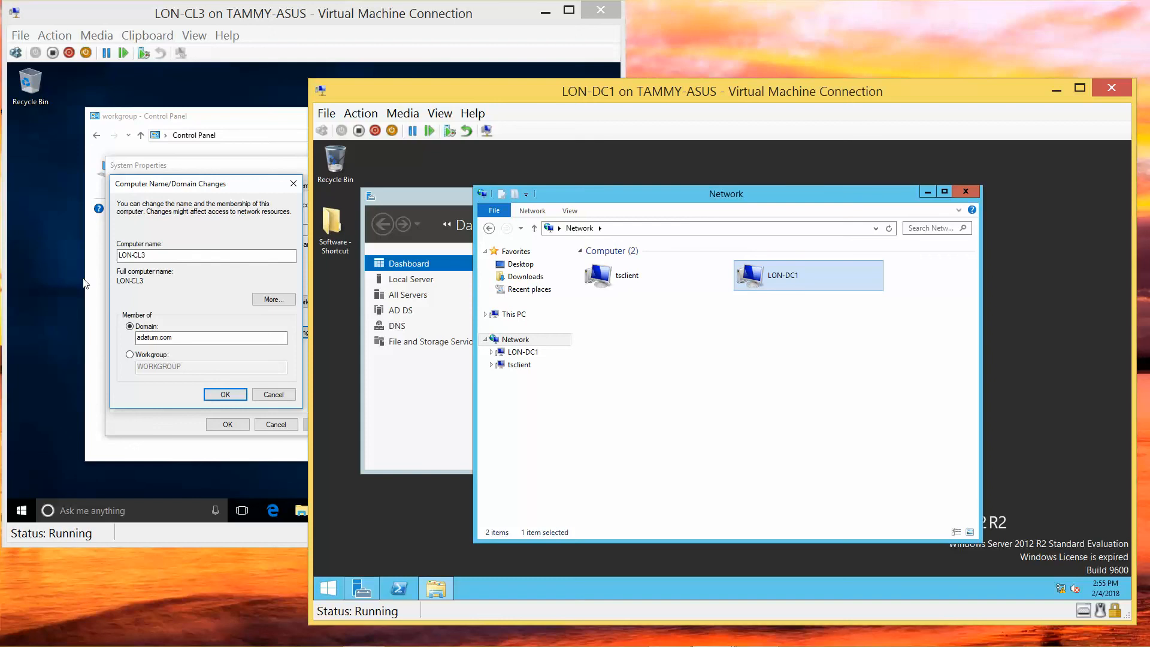
click(36, 285)
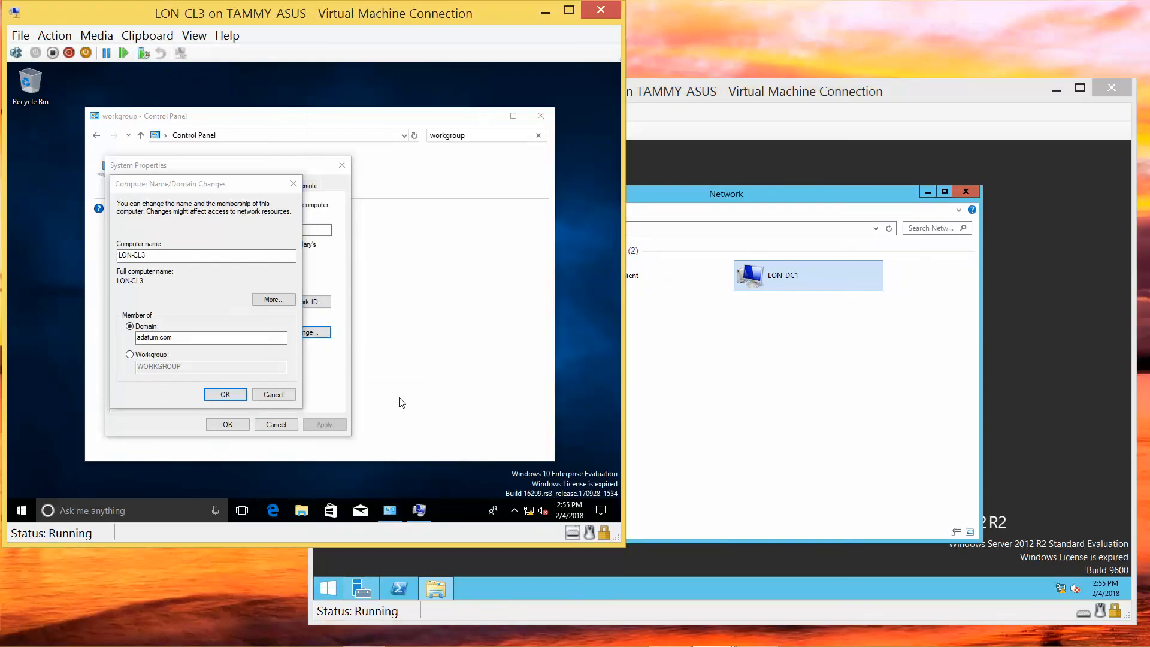
Browse Network in LON-CL3's File Explorer and select LON-DC1 among the three listed computers.
click(302, 510)
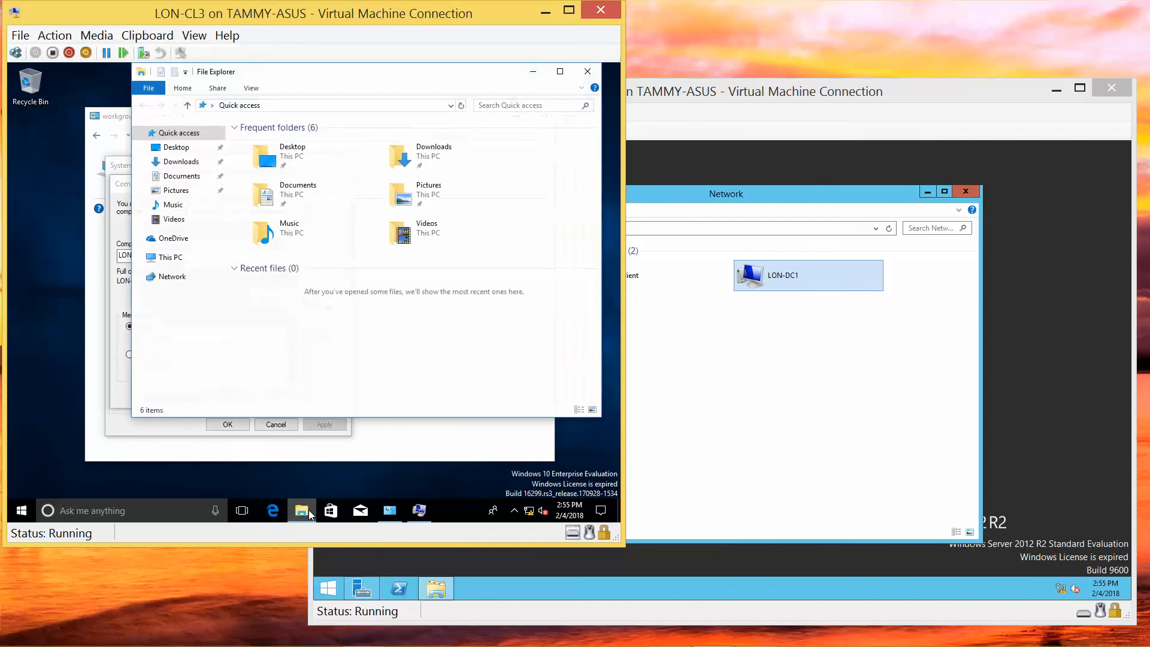
click(152, 282)
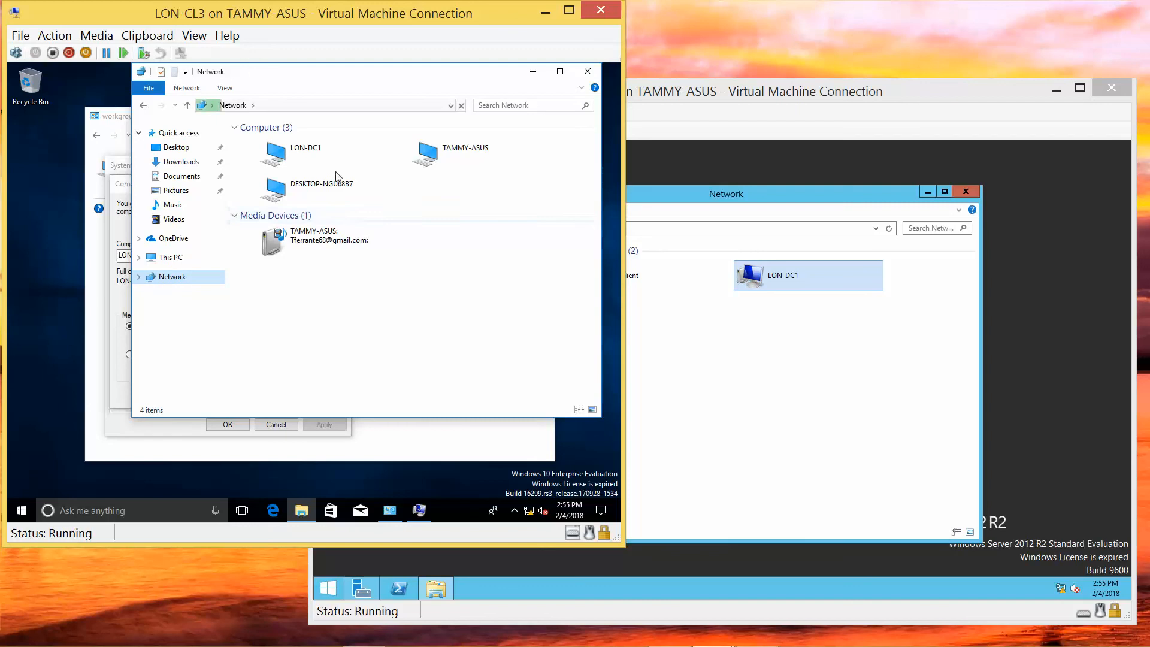
click(299, 152)
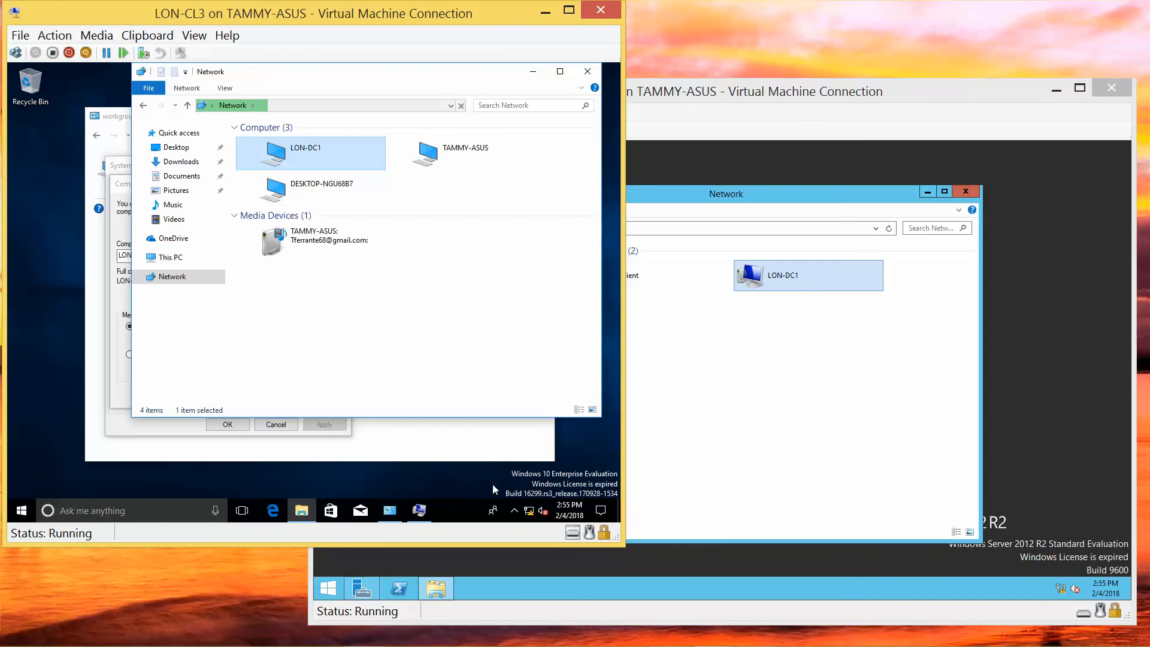
Reach LON-CL3's adapter list through Network & Internet settings and the Network and Sharing Center.
click(536, 514)
right_click(535, 515)
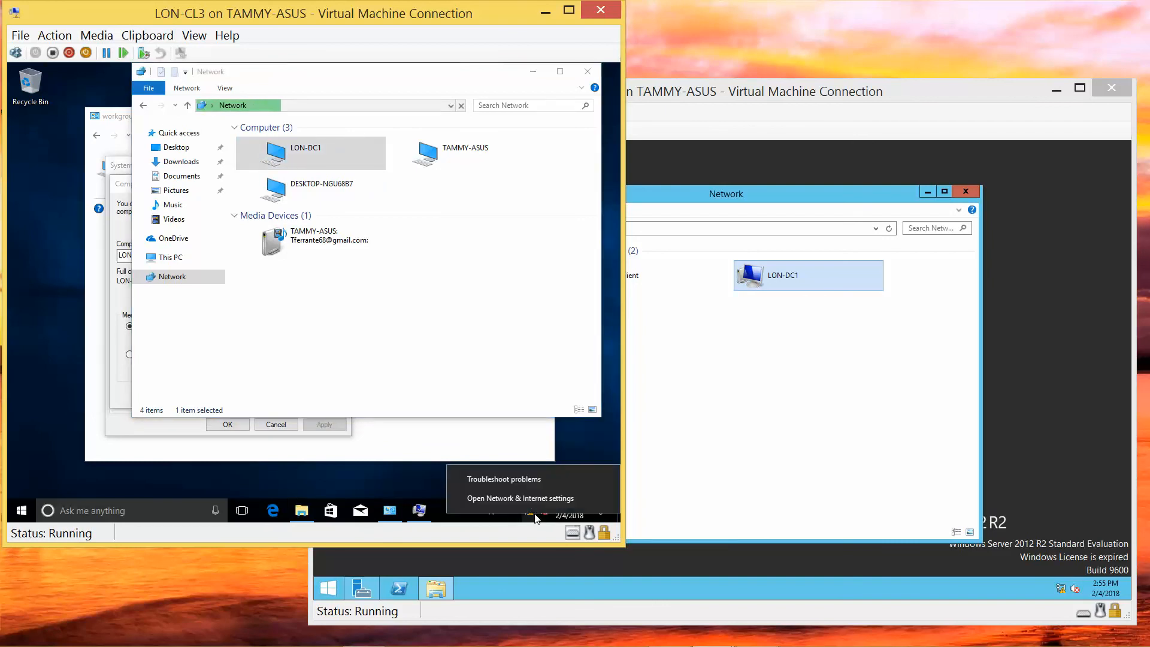
click(527, 500)
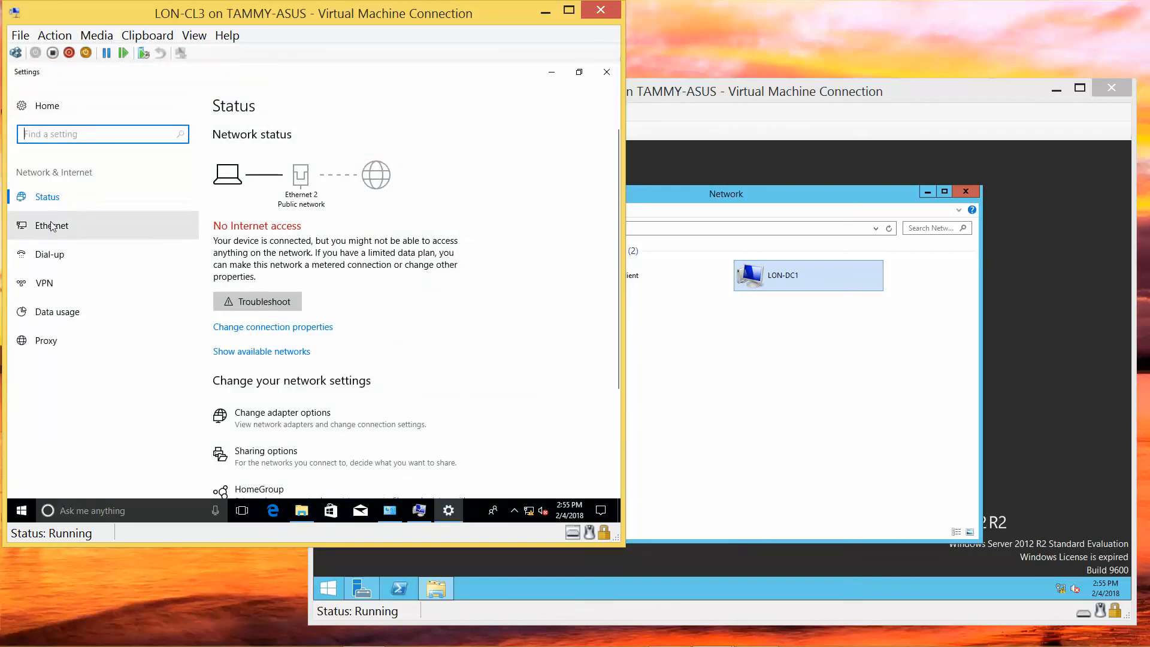
click(52, 225)
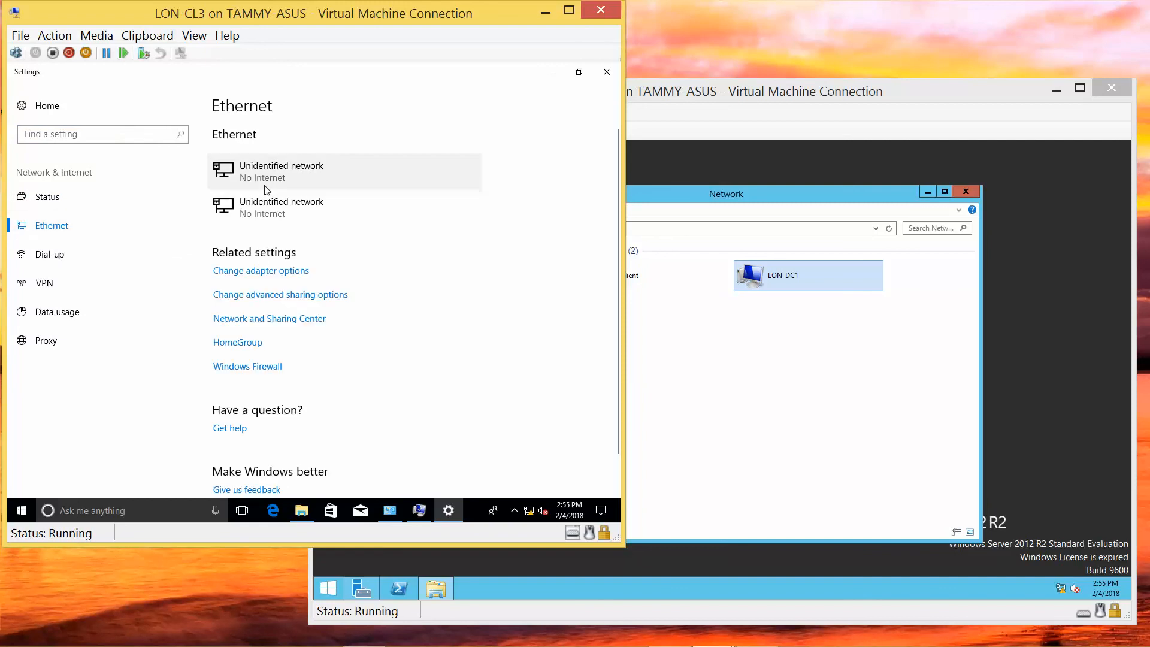
click(286, 322)
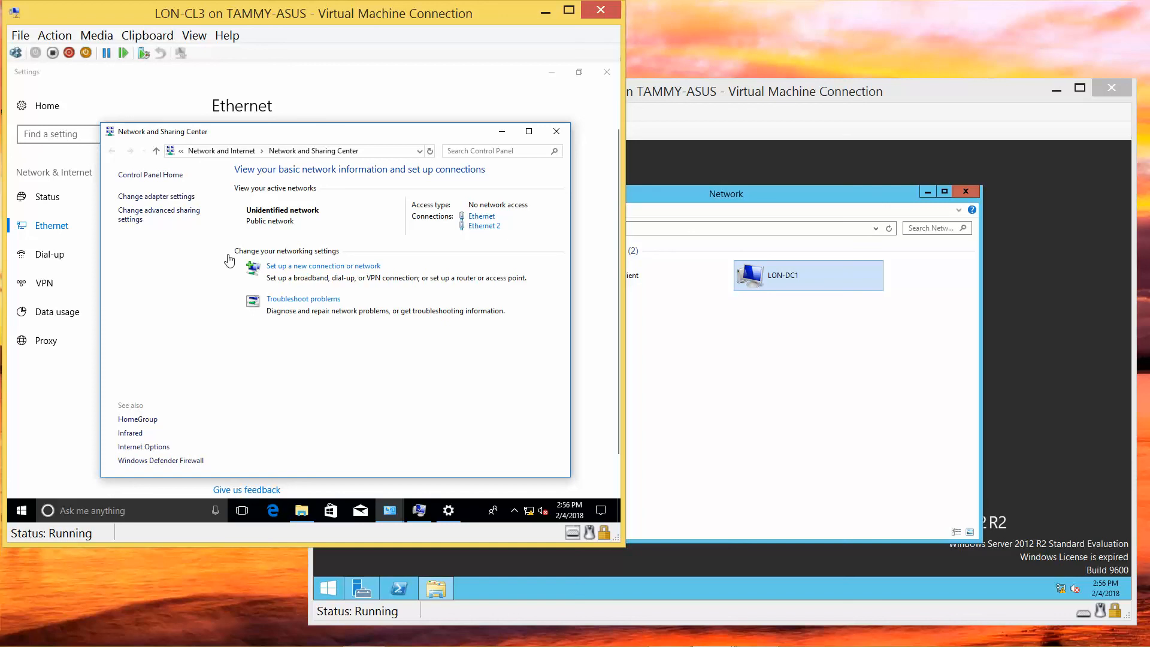
click(172, 197)
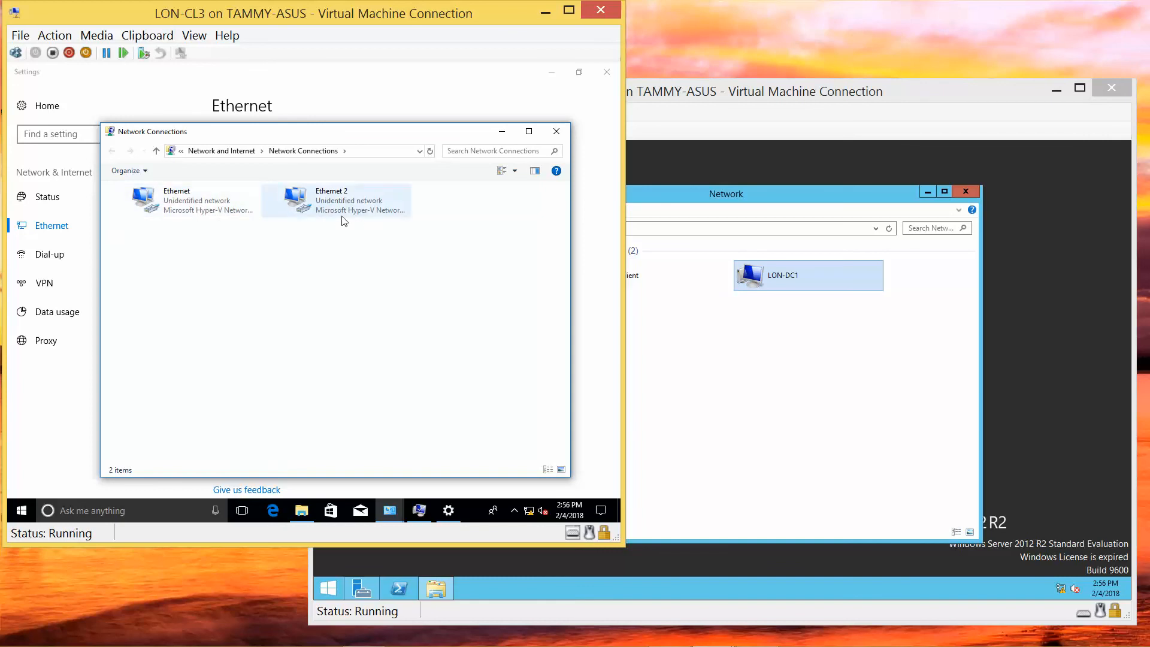
Verify Ethernet's IPv4 settings are 172.16.0.42, mask 255.255.0.0, DNS 172.16.0.10, and accept them.
click(189, 213)
right_click(182, 209)
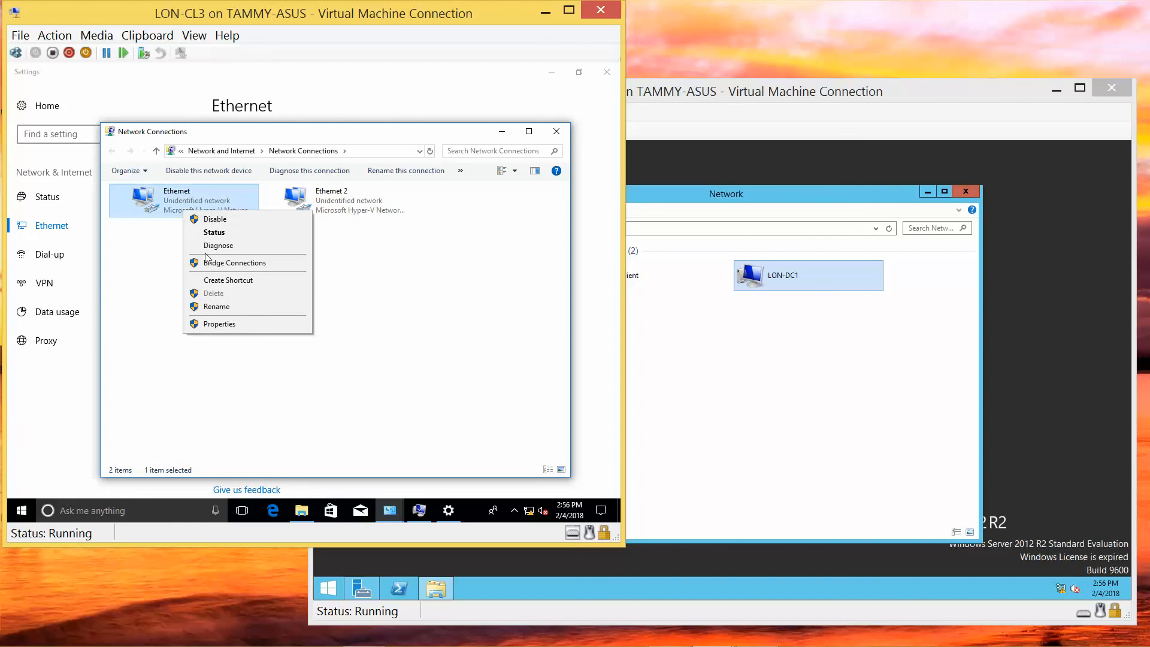
click(249, 323)
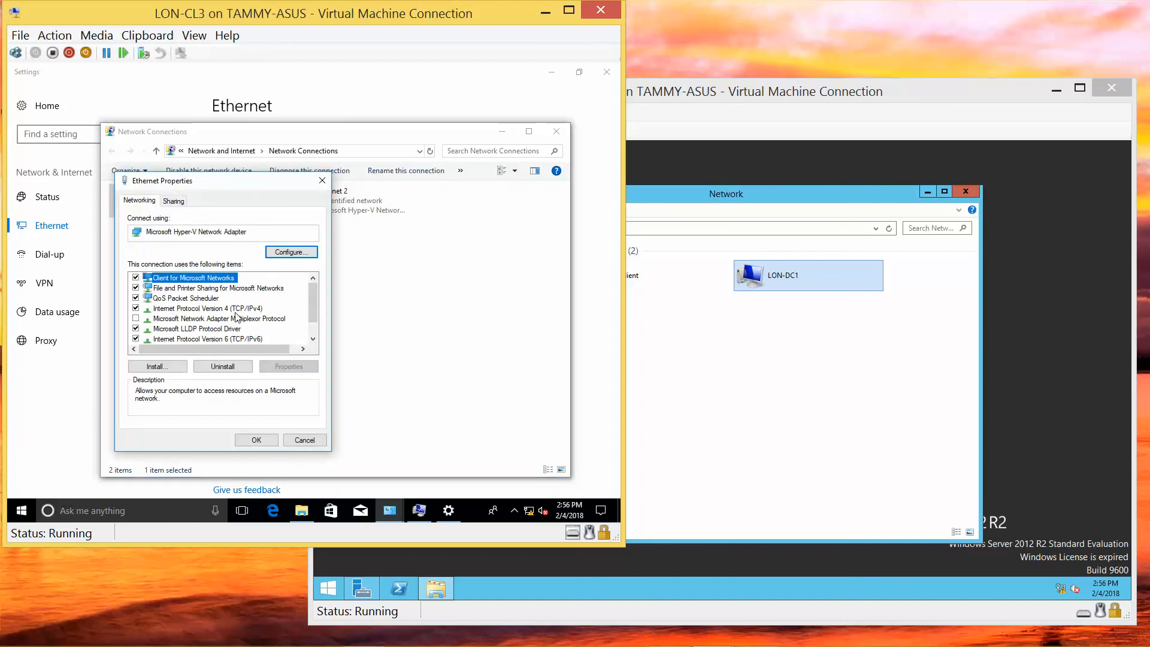
click(236, 308)
click(293, 366)
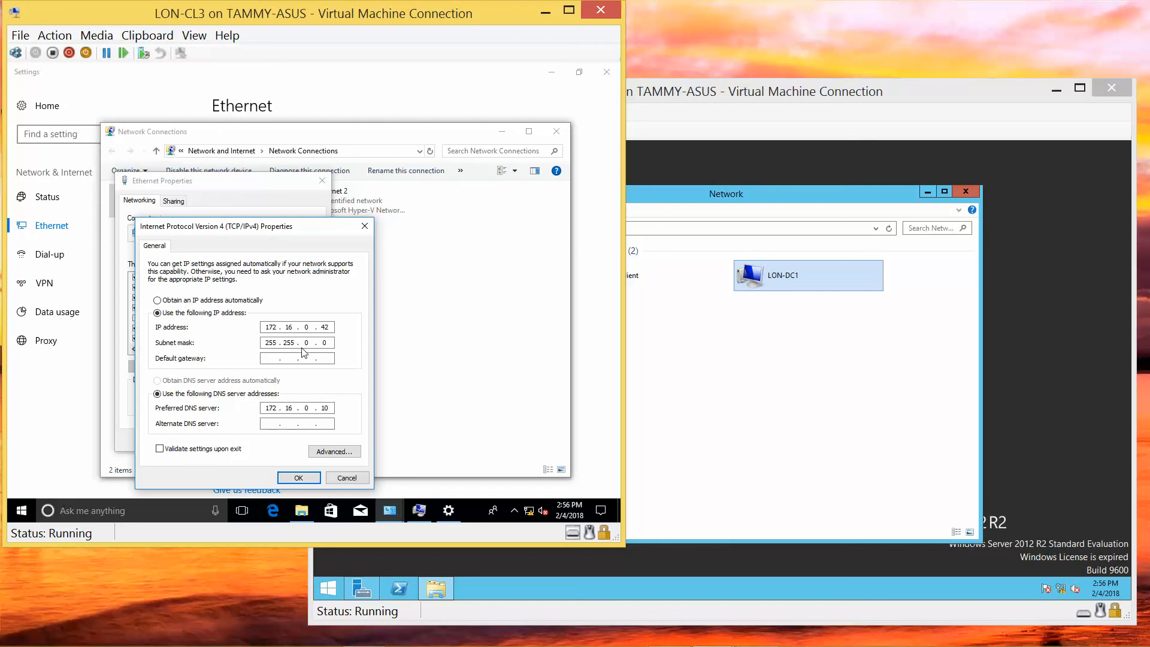
click(300, 477)
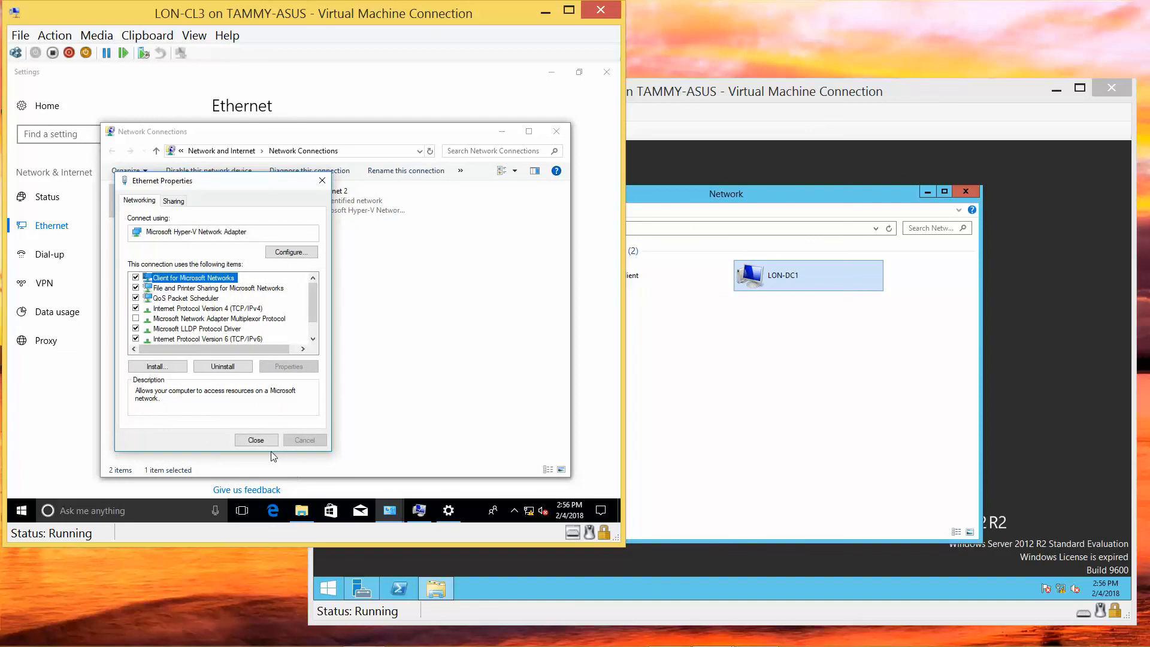
click(267, 445)
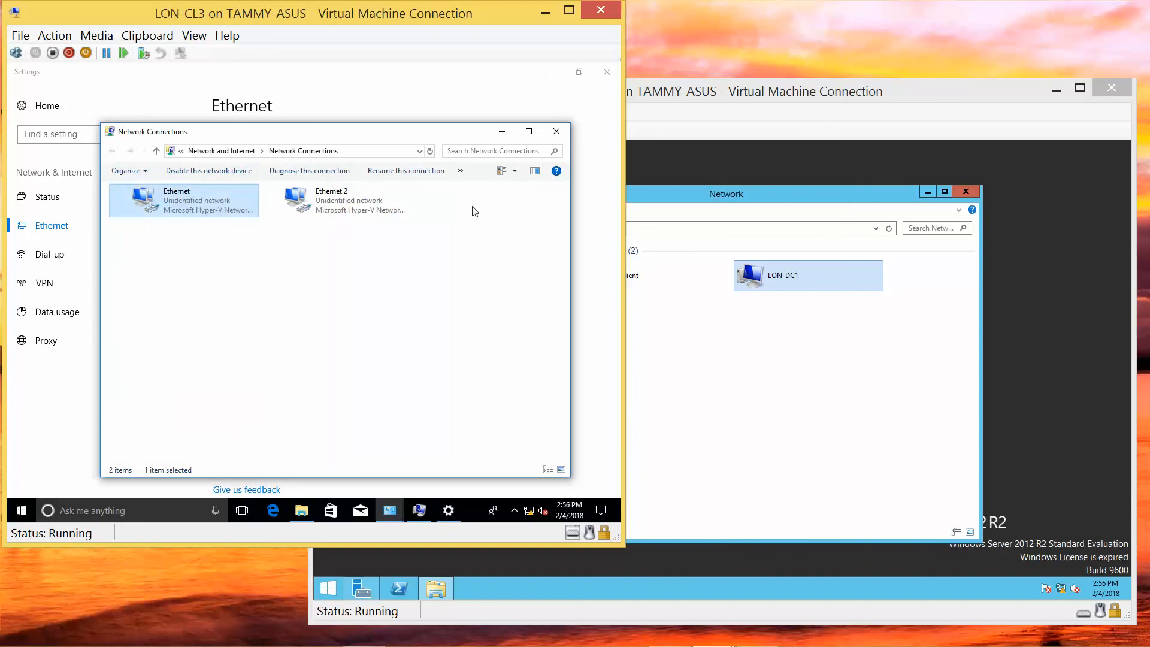
Rename Ethernet 2 to 'Internal Switch' and Ethernet to 'Private Network 1'.
click(324, 199)
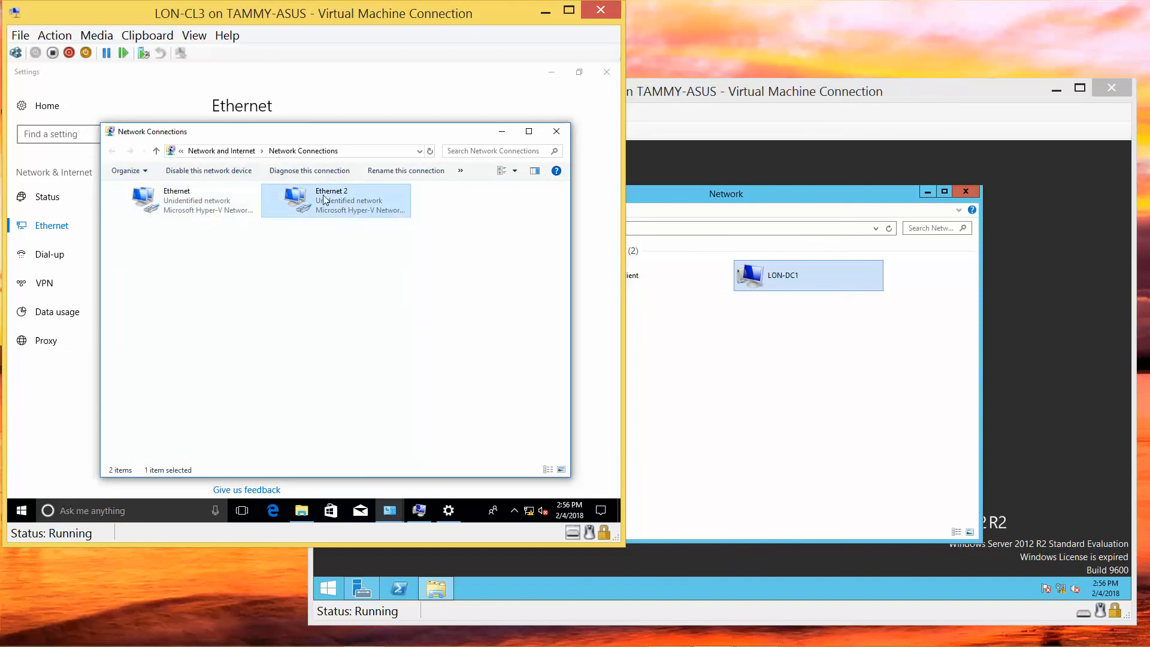
right_click(324, 200)
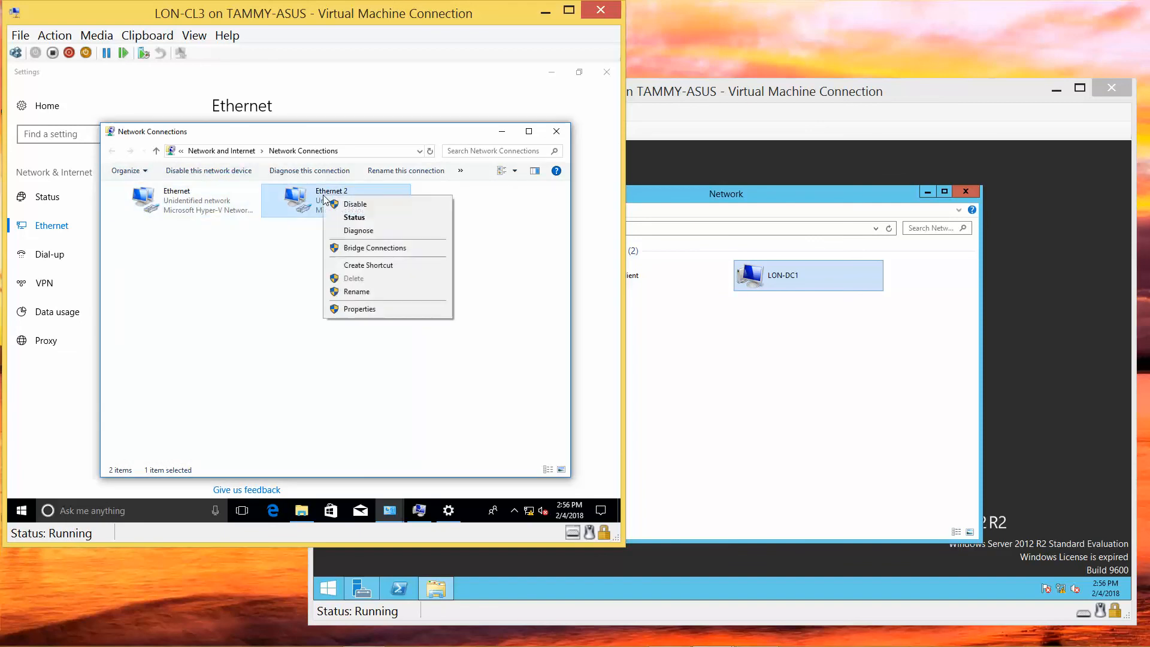
click(355, 292)
text(Int)
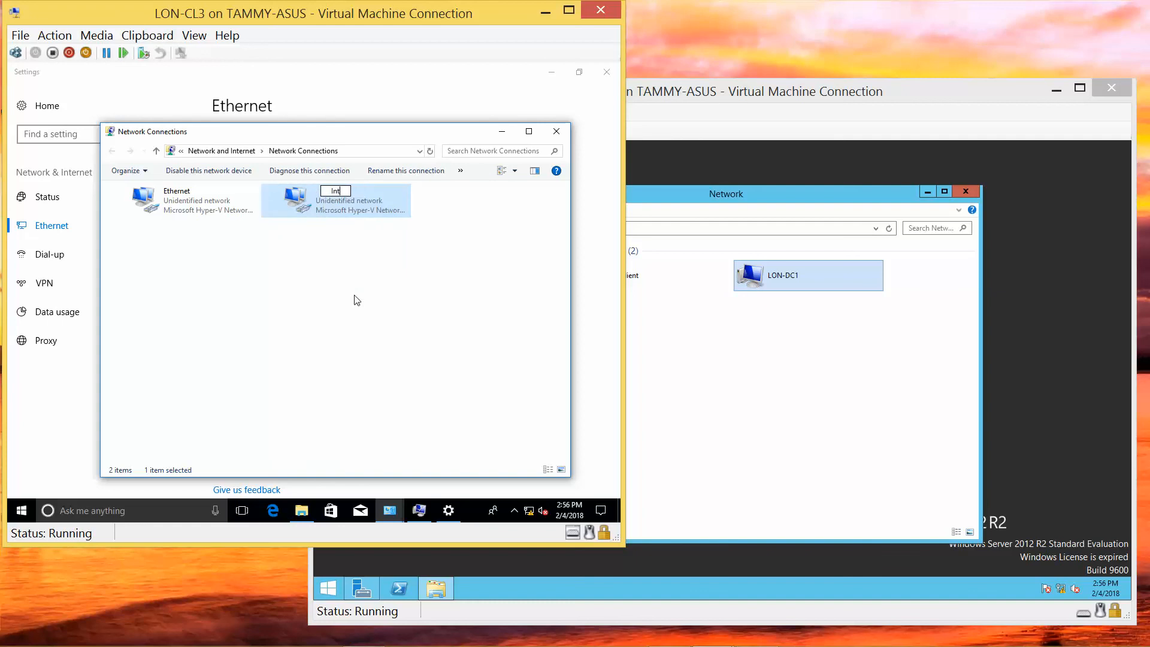
text(ernal Switch)
key(Return)
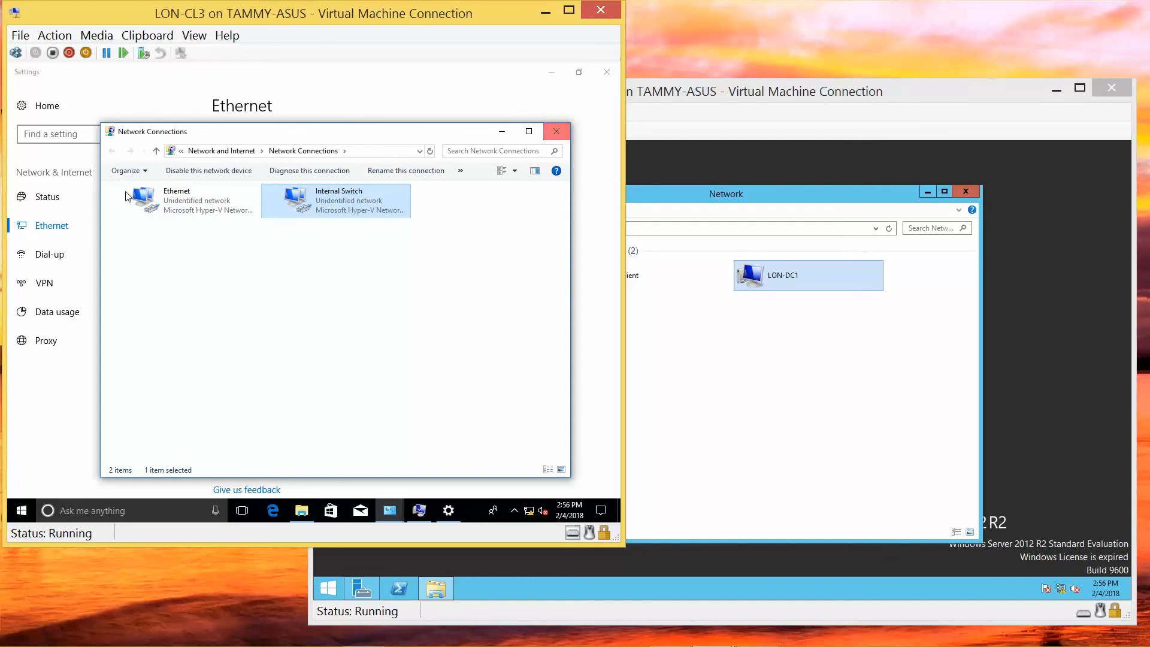
right_click(173, 200)
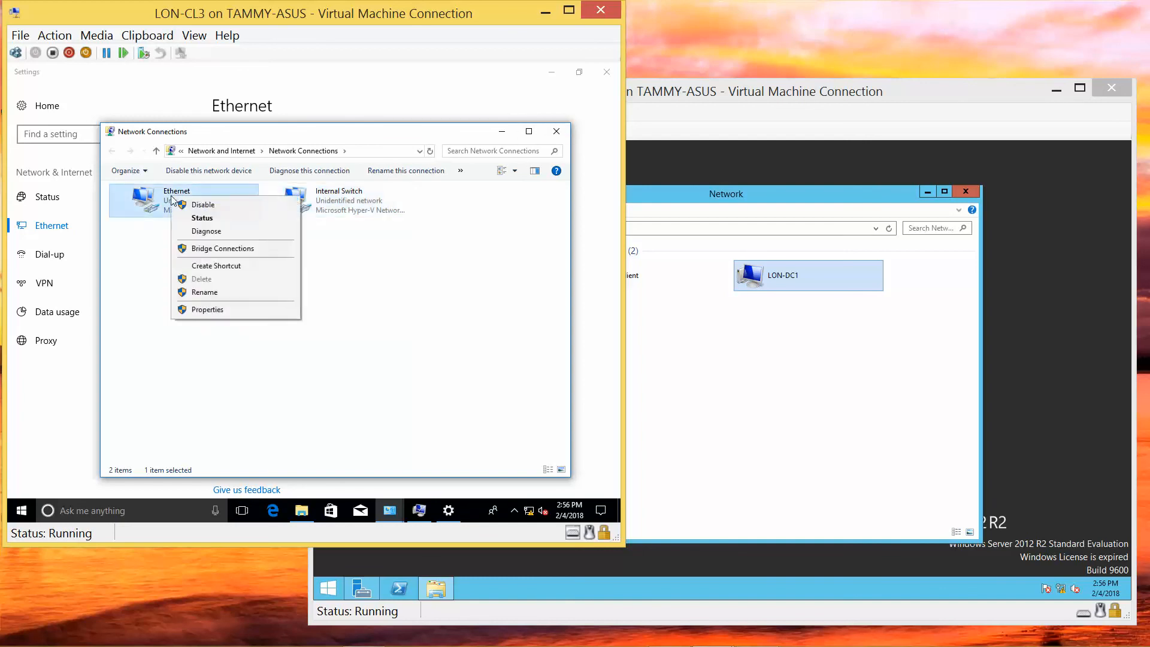
click(213, 293)
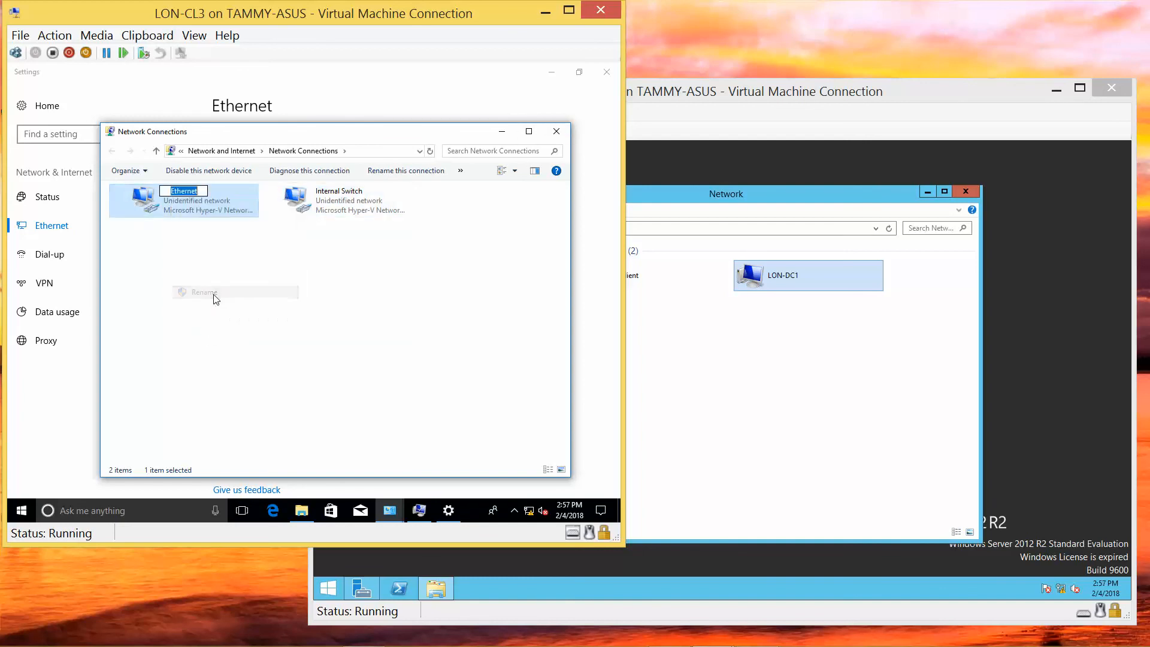
text(Priv)
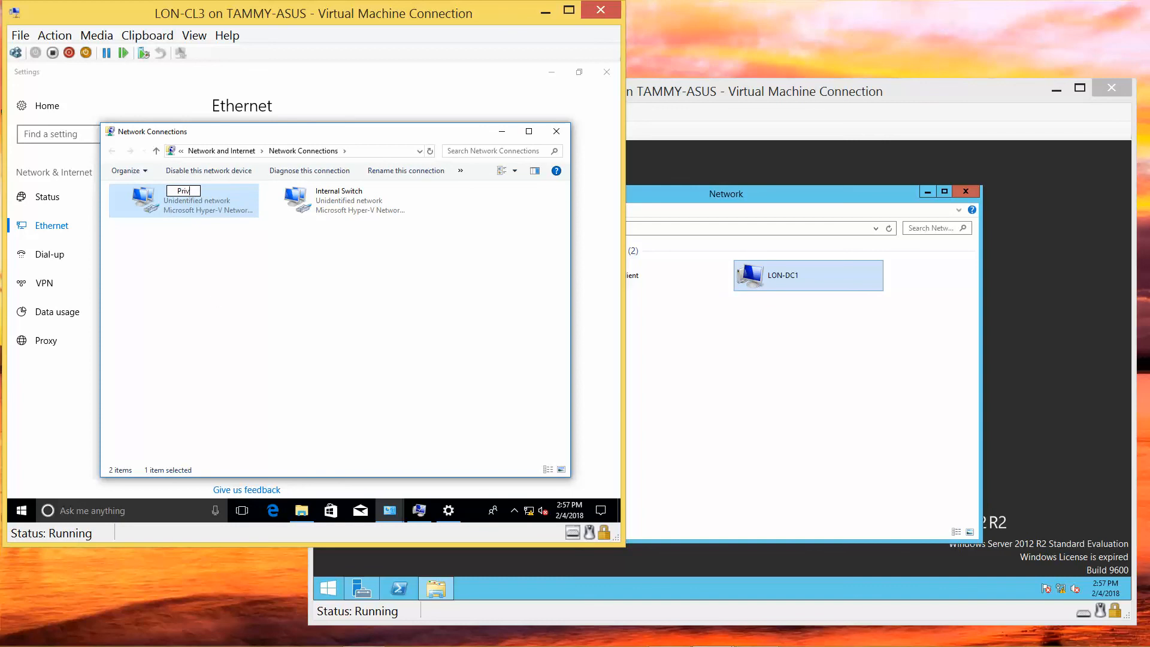
text(ate Network 1)
key(Return)
Close Network Connections, Network and Sharing Center, the settings page and File Explorer.
click(558, 132)
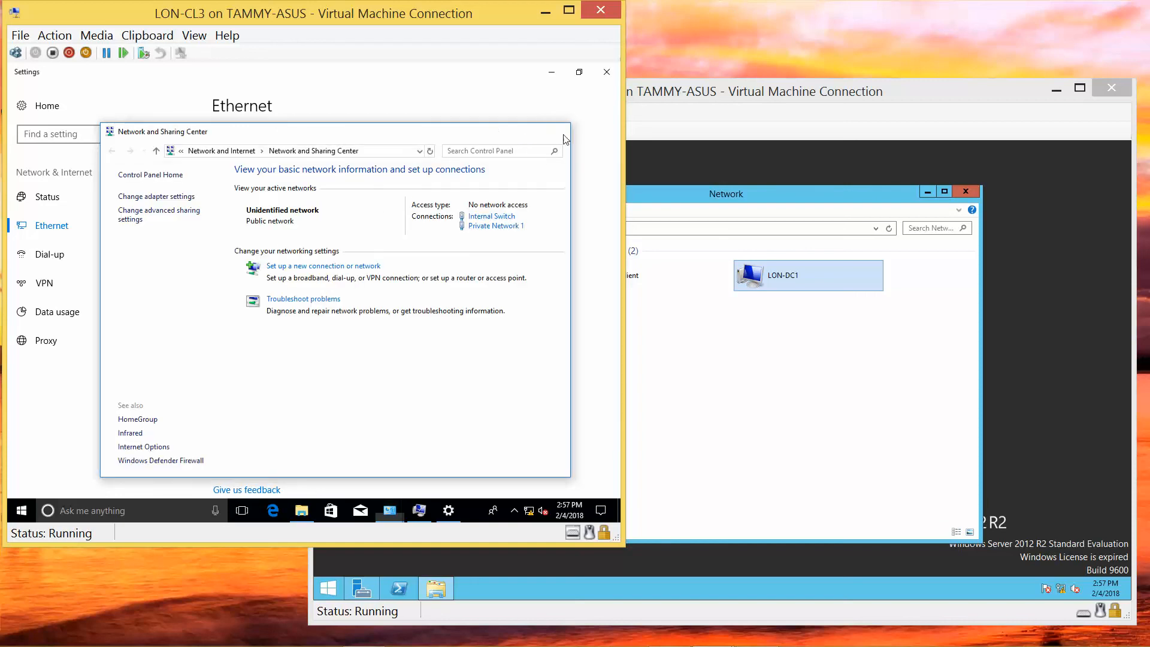
click(563, 136)
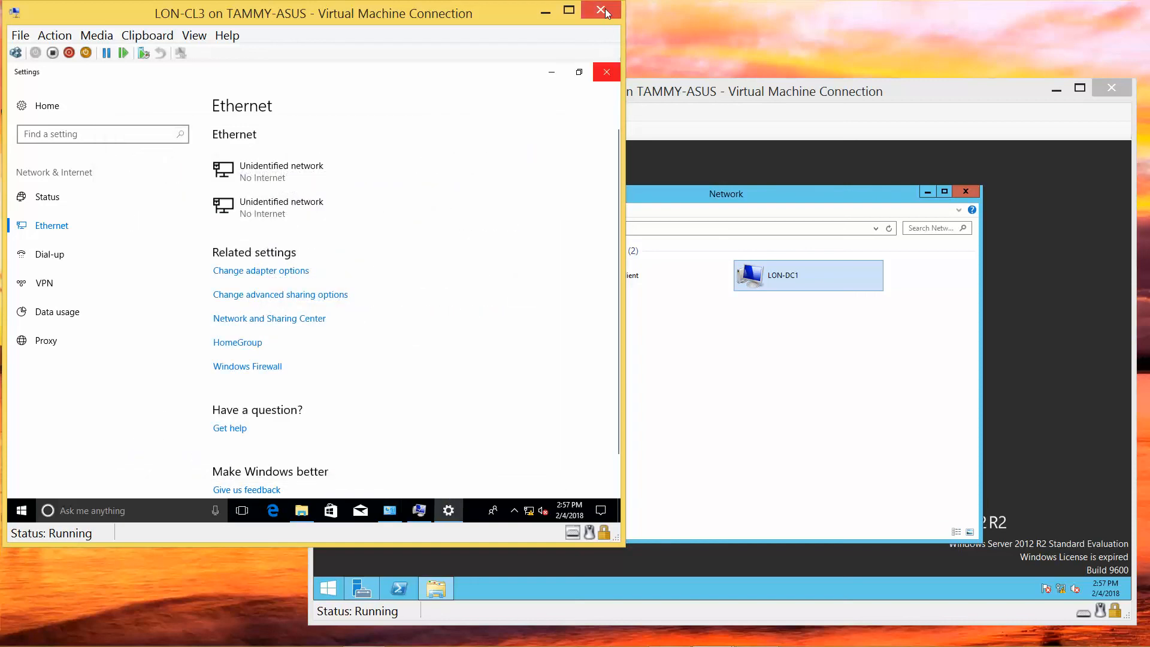
click(604, 71)
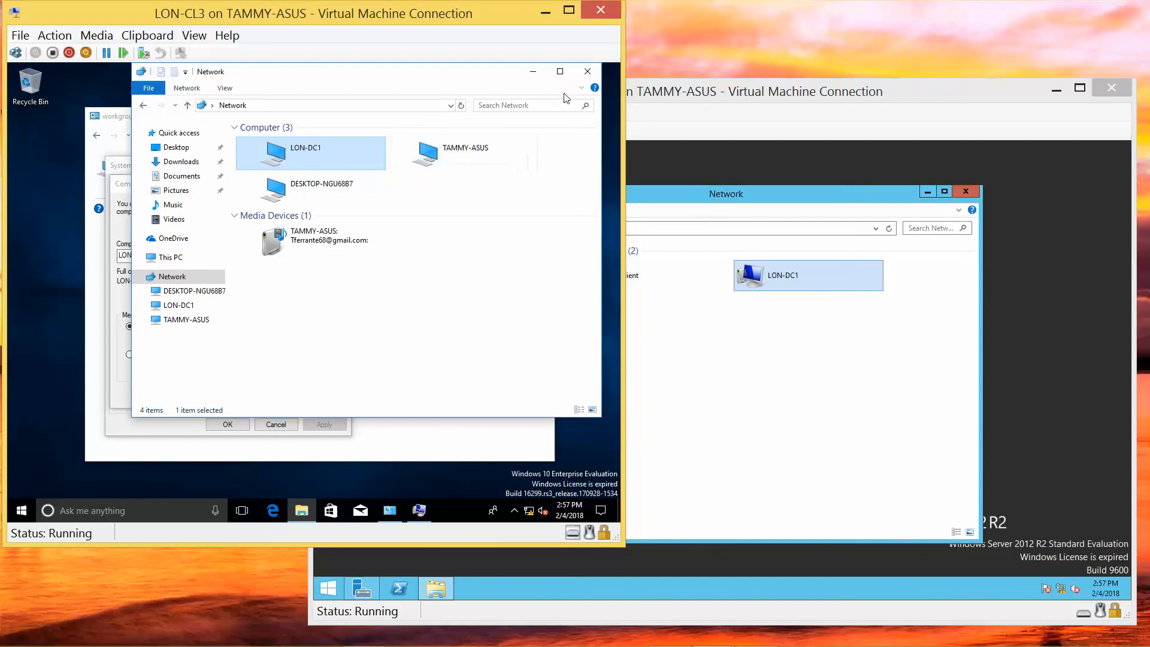
click(588, 71)
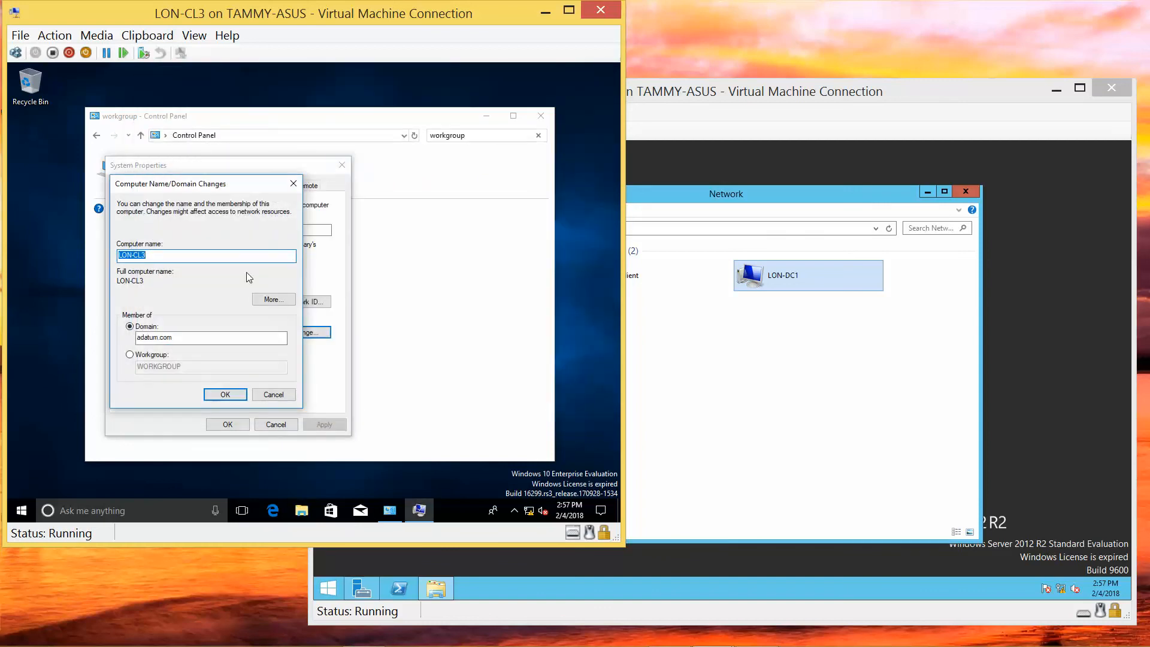
Launch Task Manager on LON-CL3 from the Start right-click menu and show its Services tab.
right_click(21, 512)
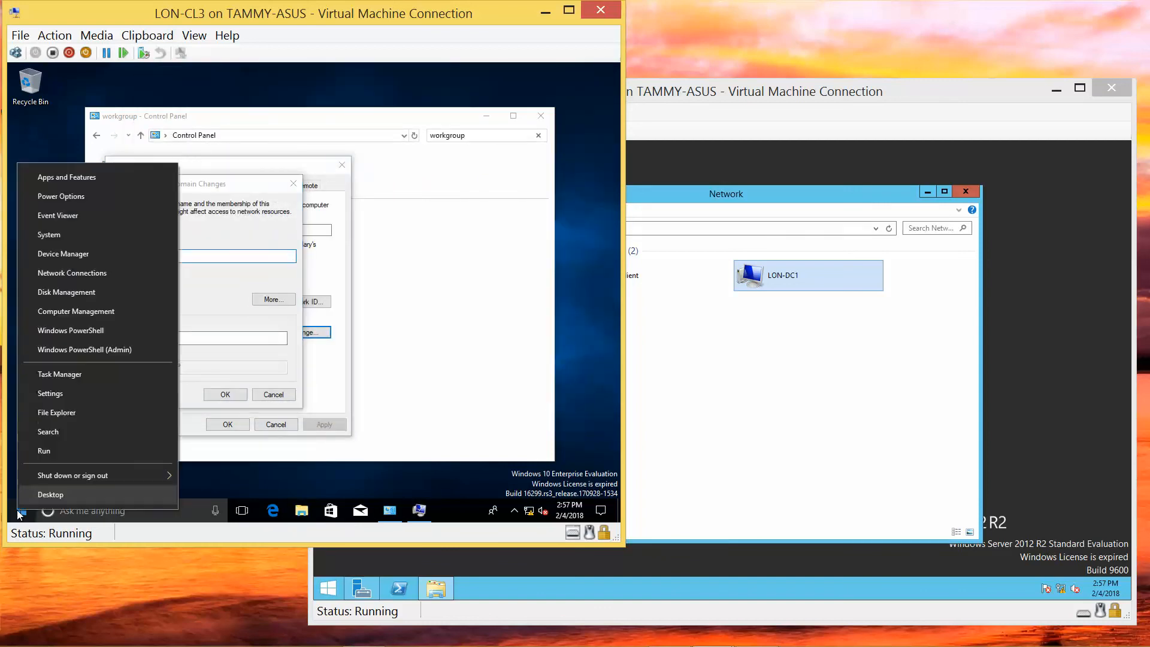
click(58, 375)
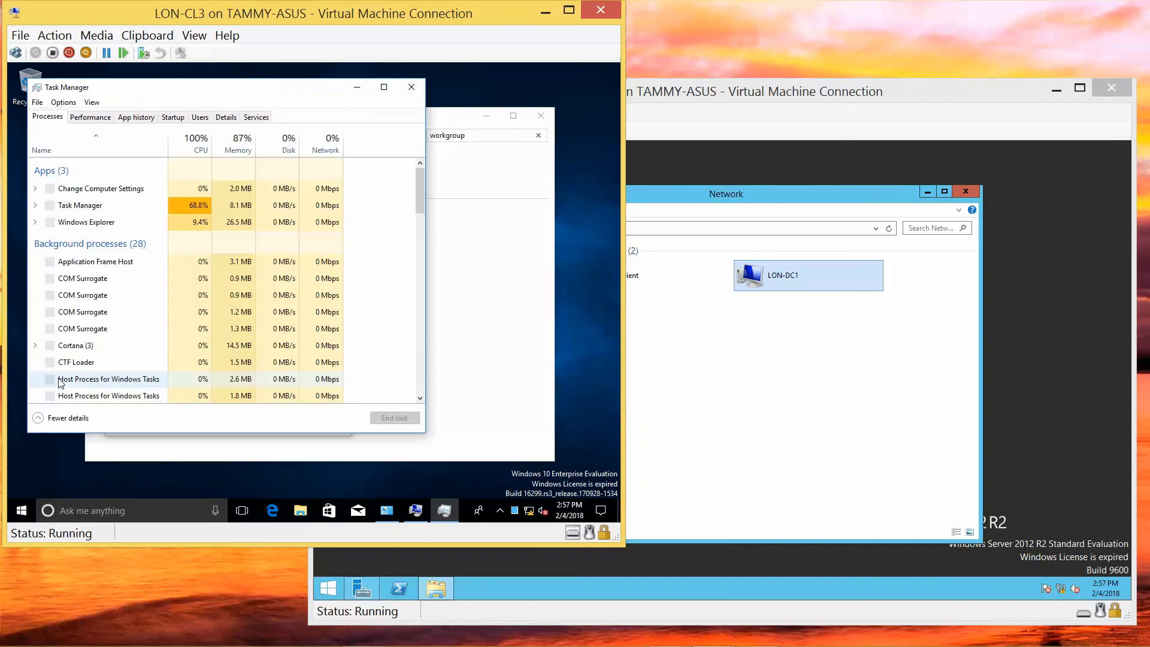
click(257, 118)
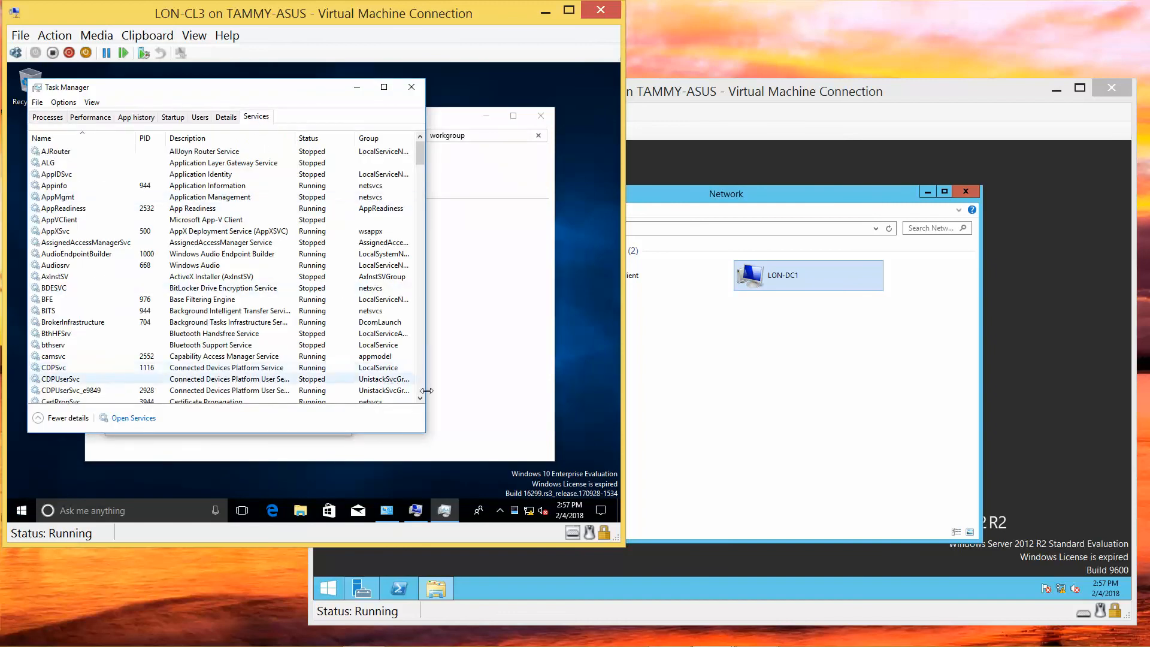
click(420, 398)
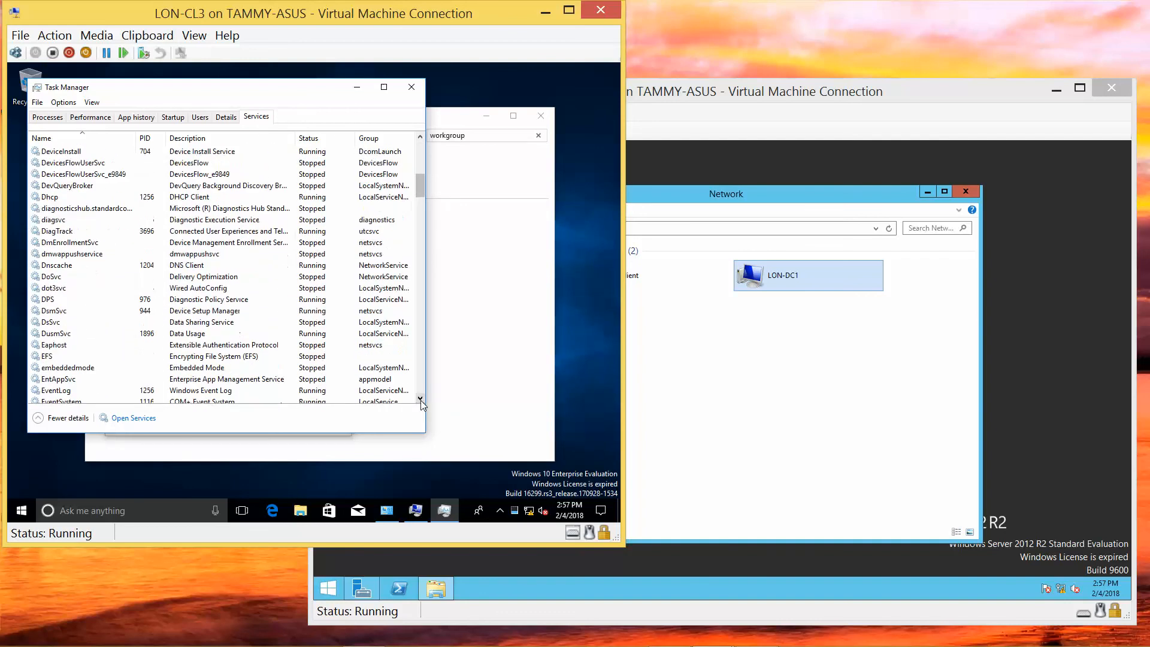
click(420, 401)
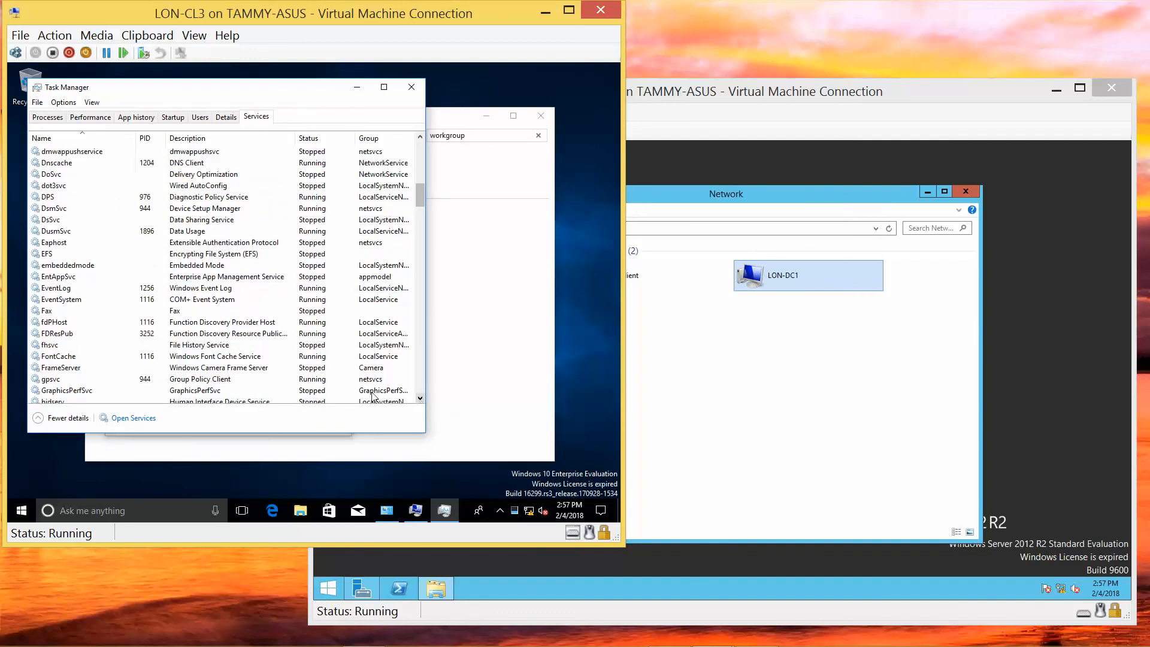
Restart the fdPHost and FDResPub services.
right_click(65, 323)
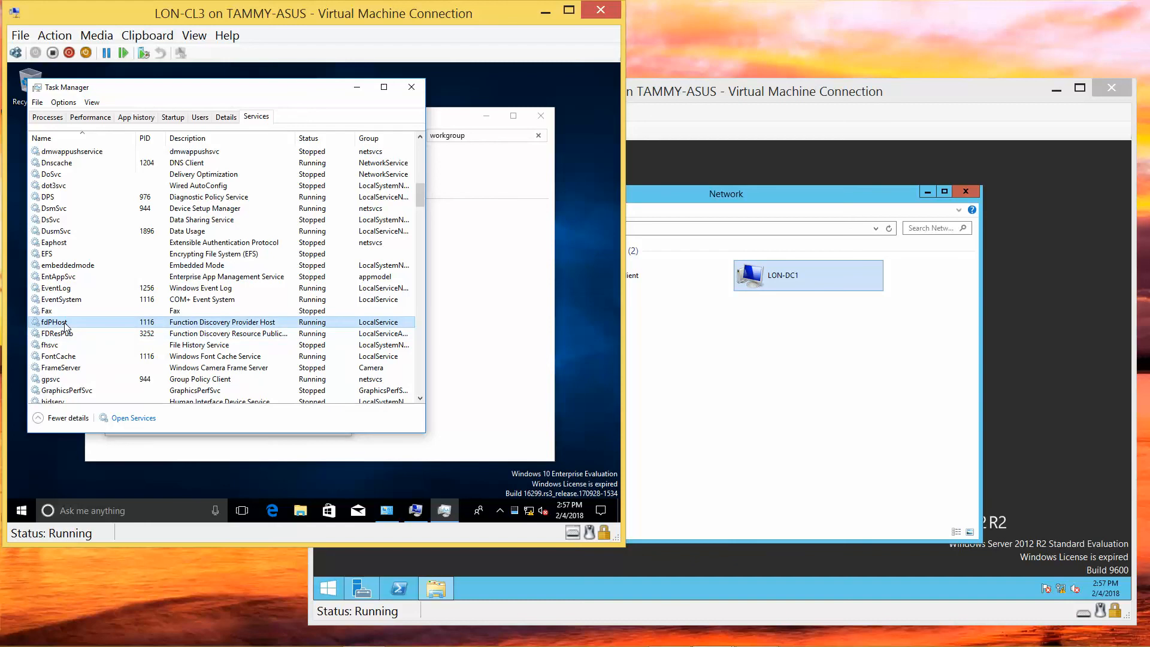
click(95, 357)
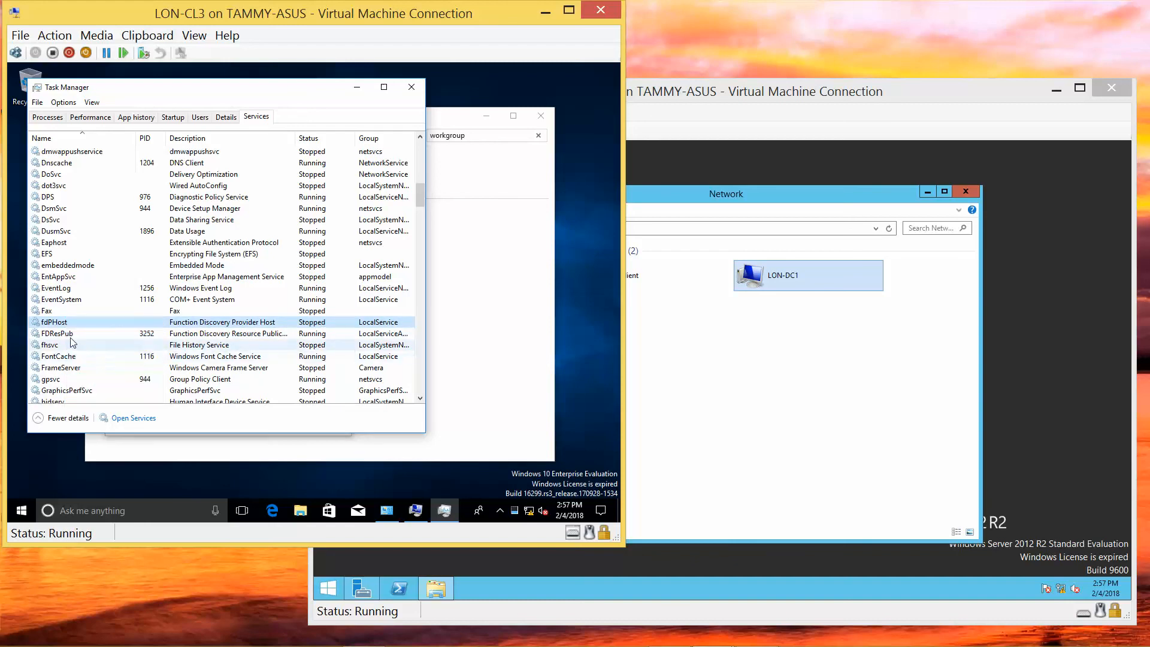
right_click(70, 337)
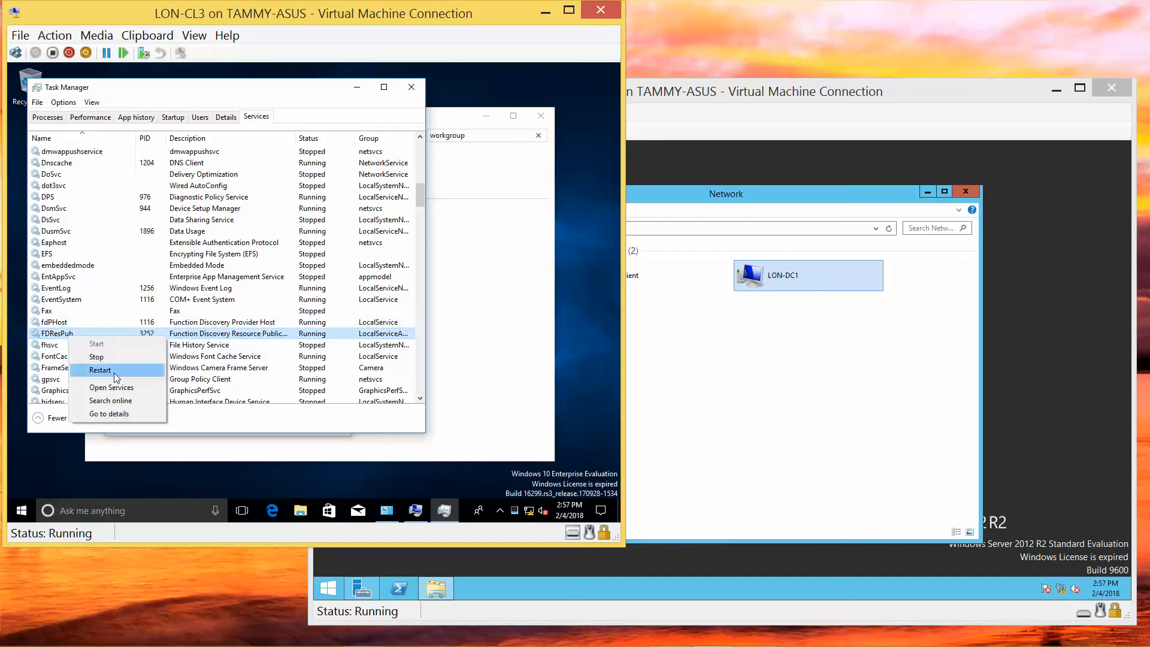
click(100, 370)
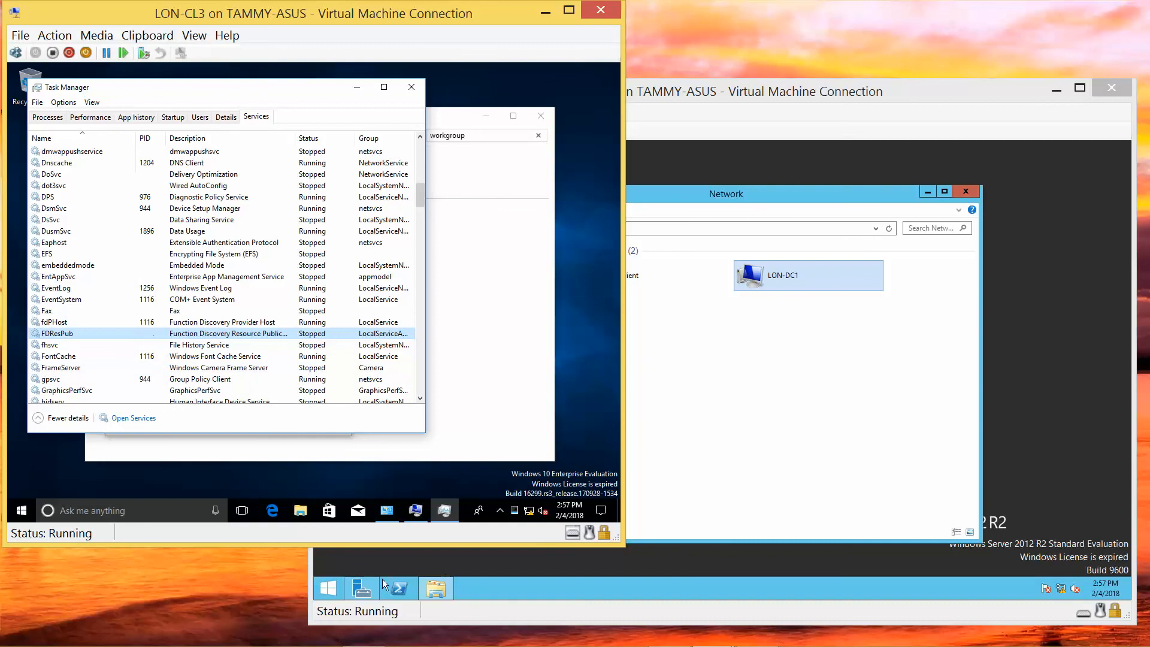
Launch Task Manager on LON-DC1 and show its Services list.
right_click(332, 581)
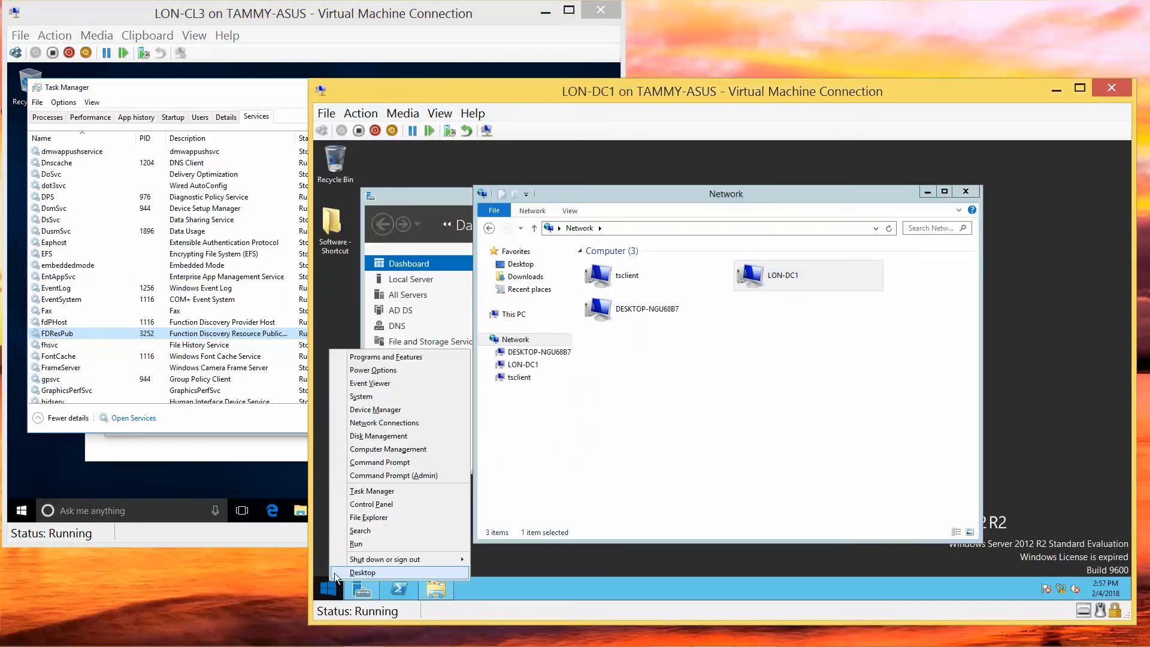
click(374, 491)
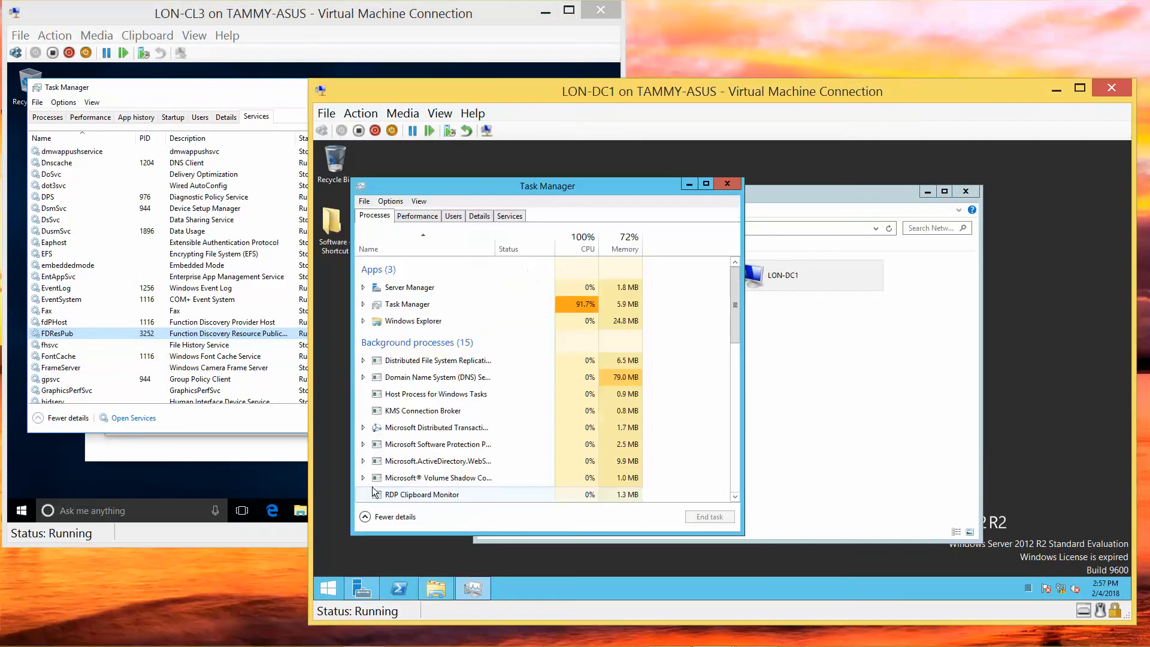
click(519, 217)
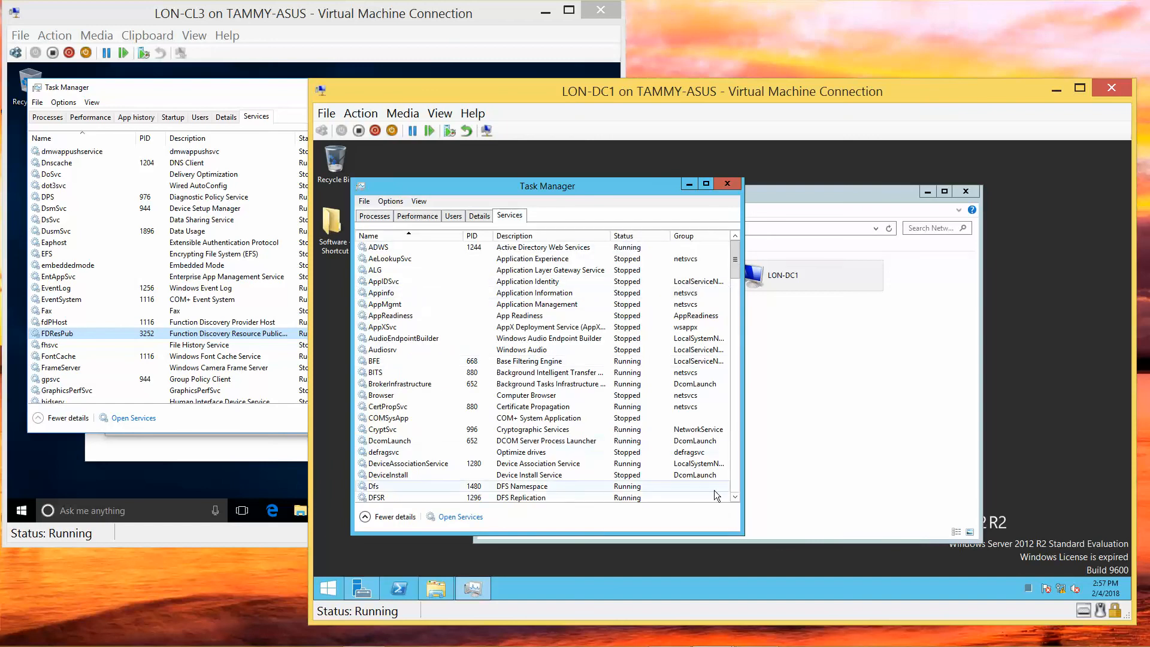
click(735, 497)
click(735, 497)
scroll(735, 497, down, 4)
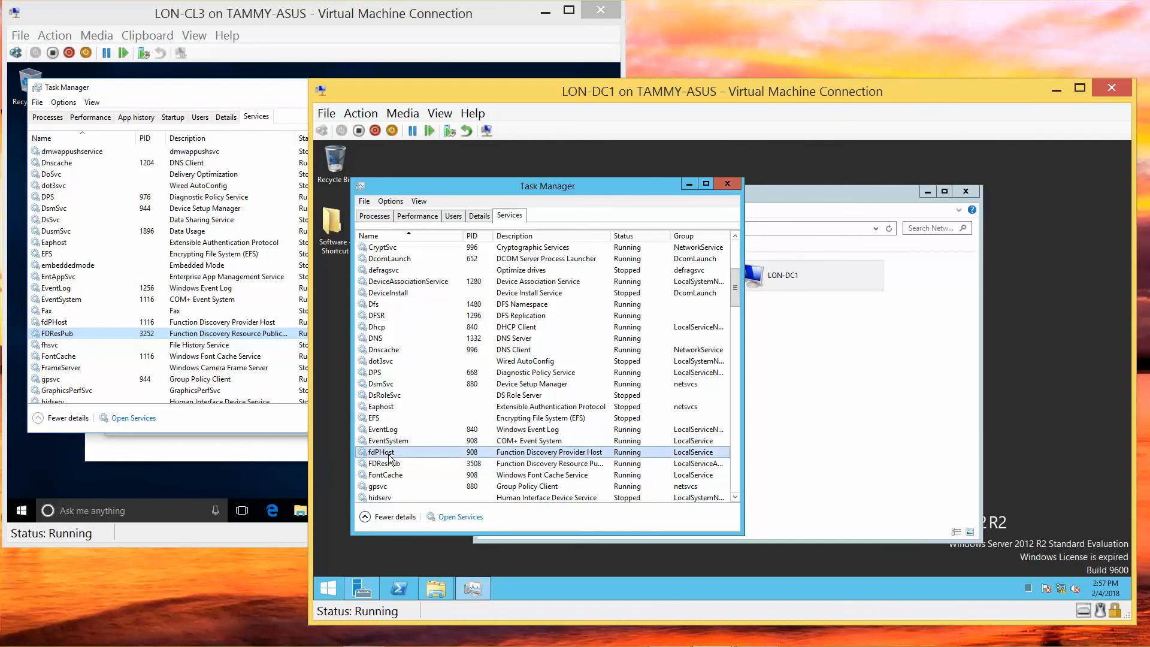
Restart fdPHost, restart FDResPub from the Services console, then close Task Manager.
right_click(397, 453)
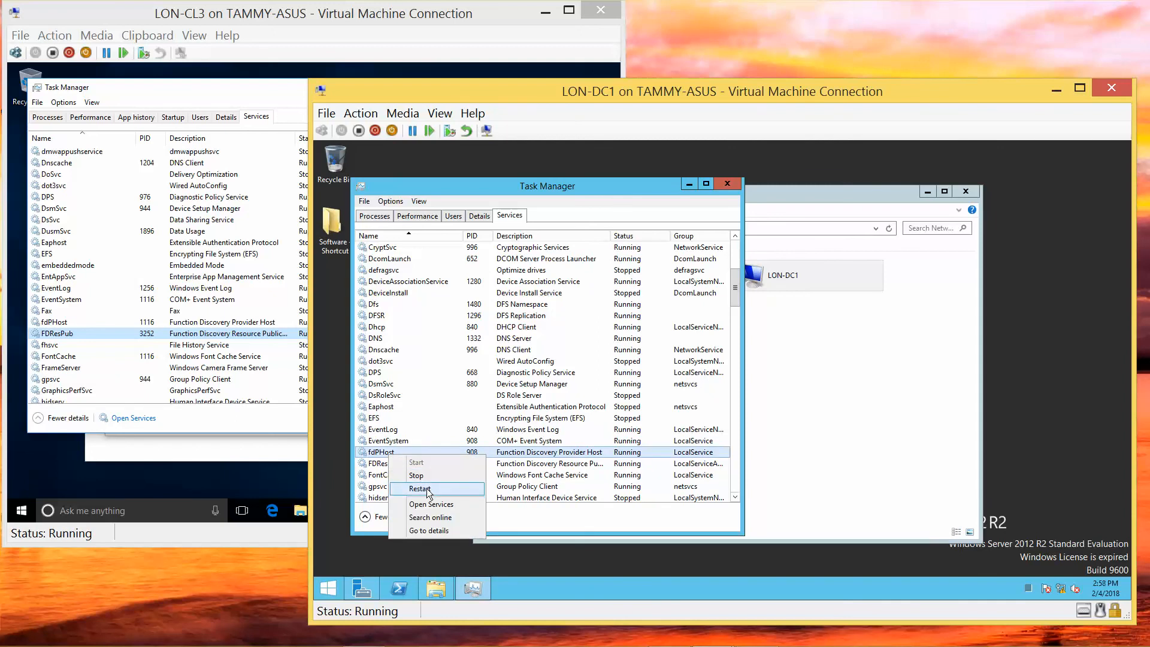
click(422, 488)
click(392, 465)
right_click(392, 466)
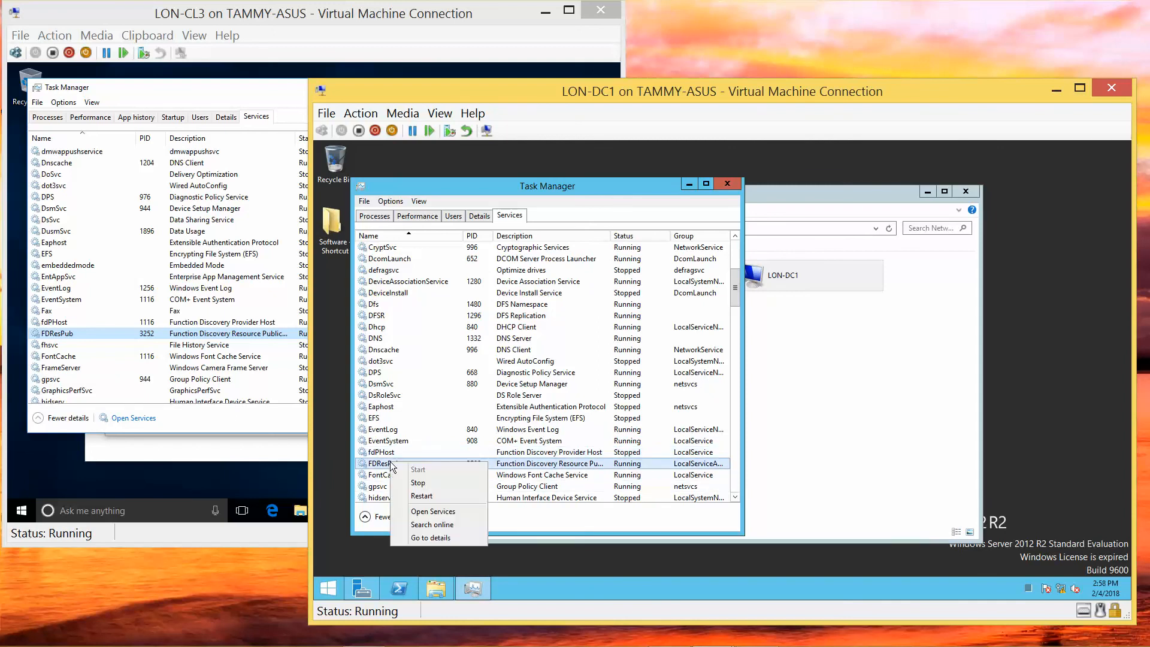
click(435, 510)
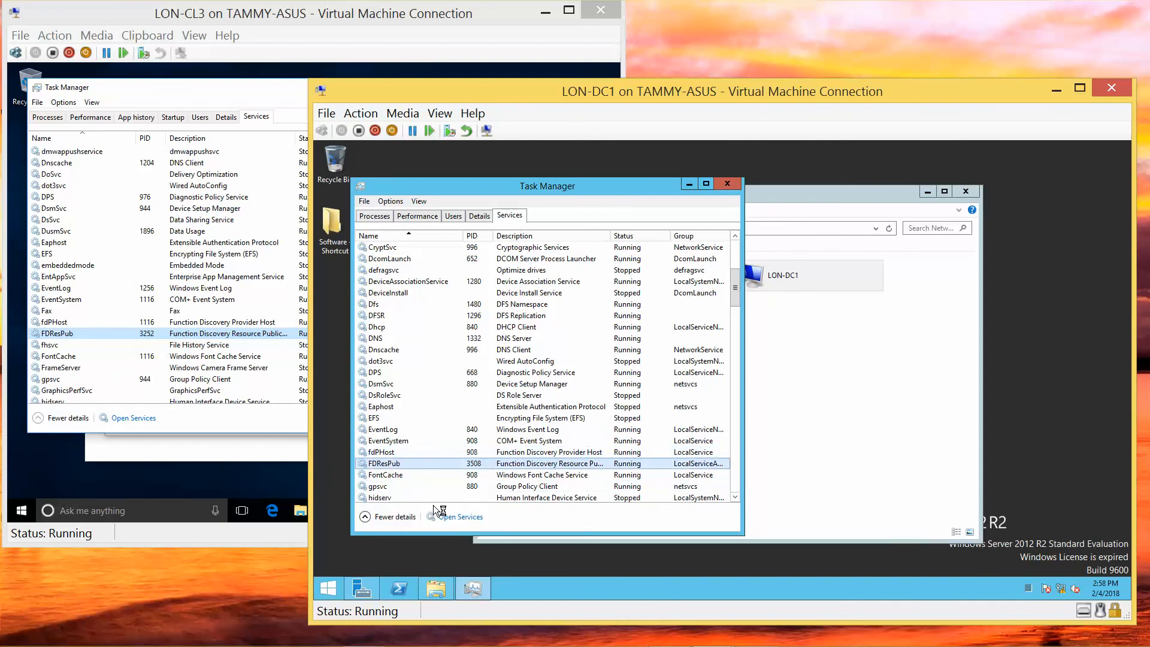
right_click(418, 465)
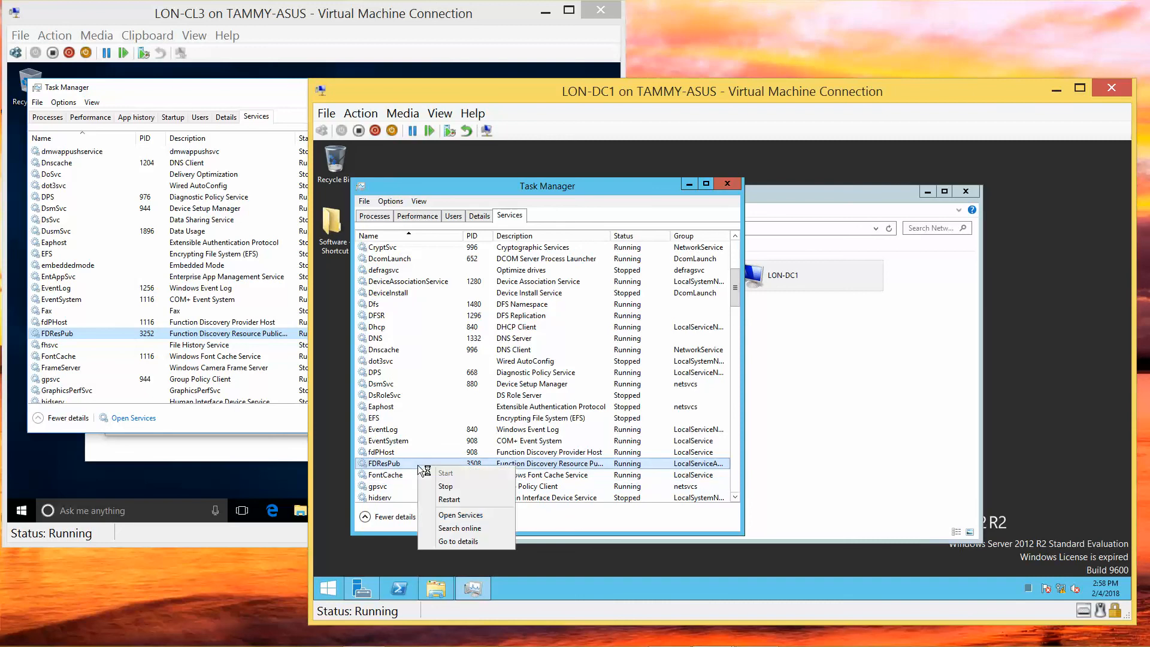
click(449, 500)
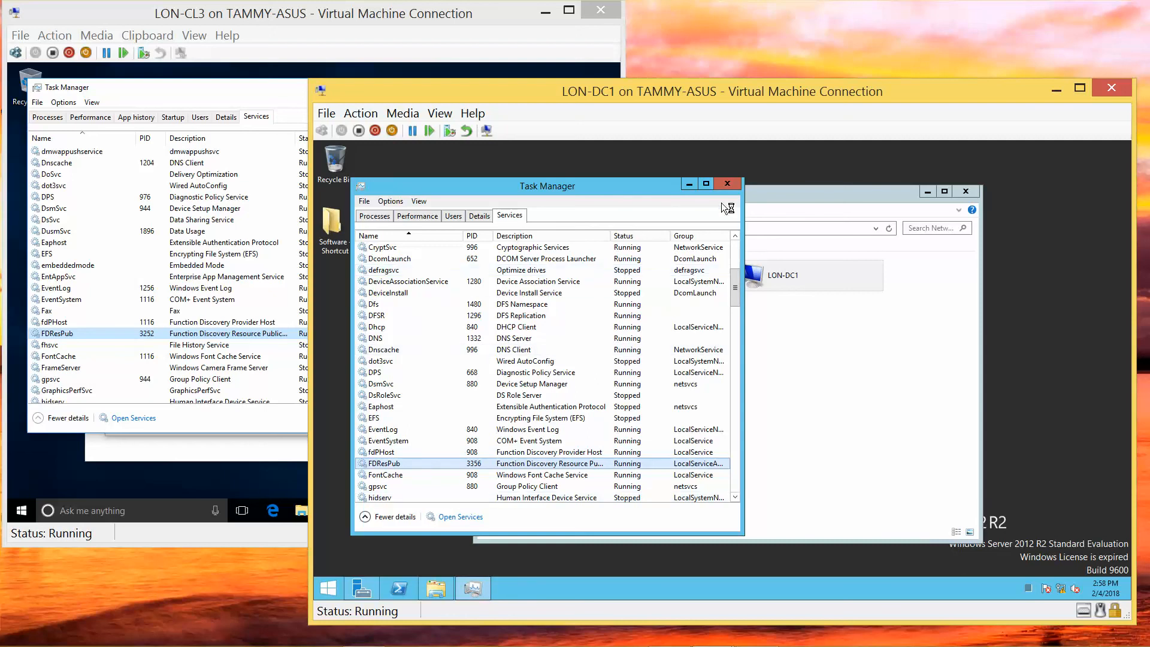
click(726, 185)
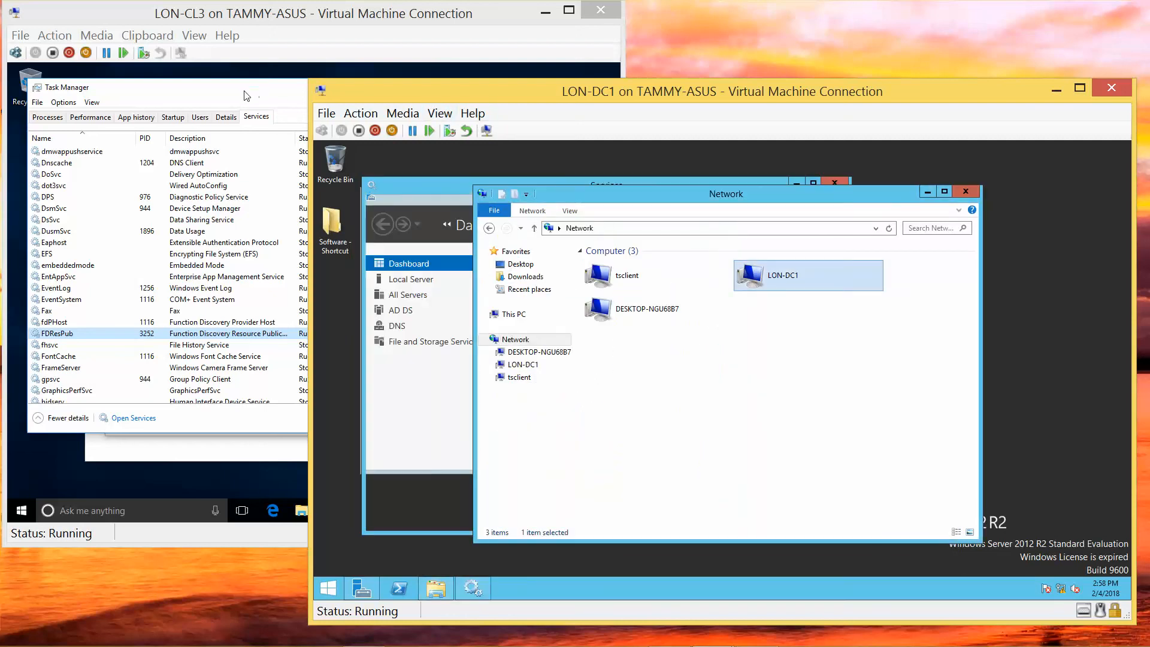
Close LON-CL3's Task Manager and confirm joining LON-CL3 to adatum.com.
click(479, 78)
click(411, 87)
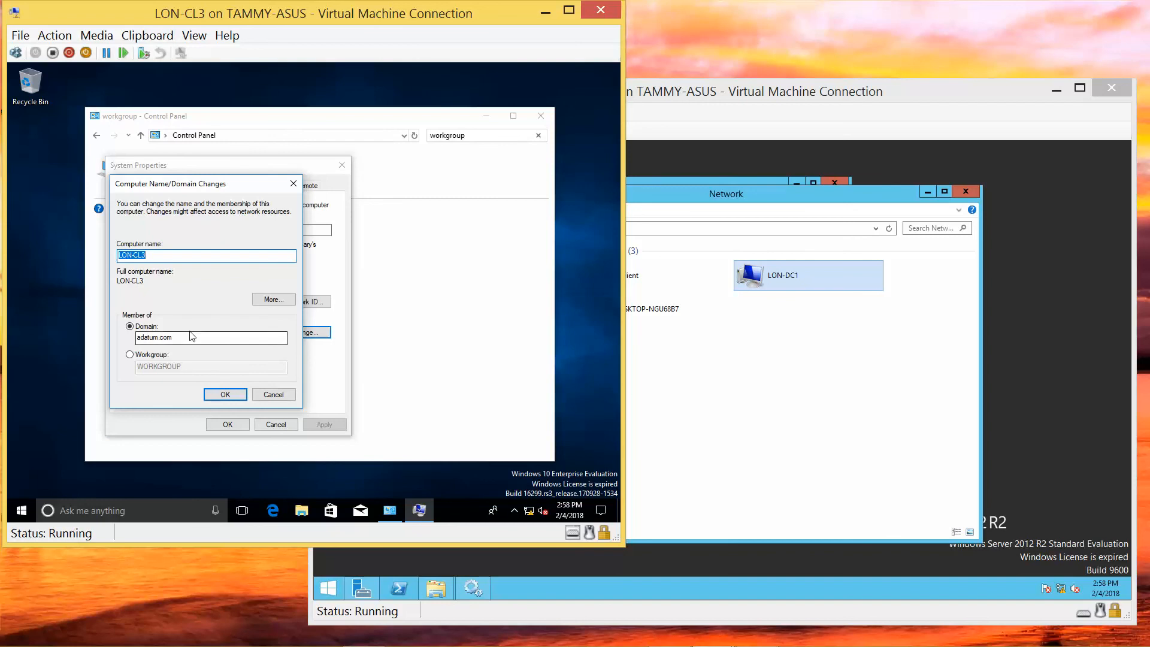
click(218, 392)
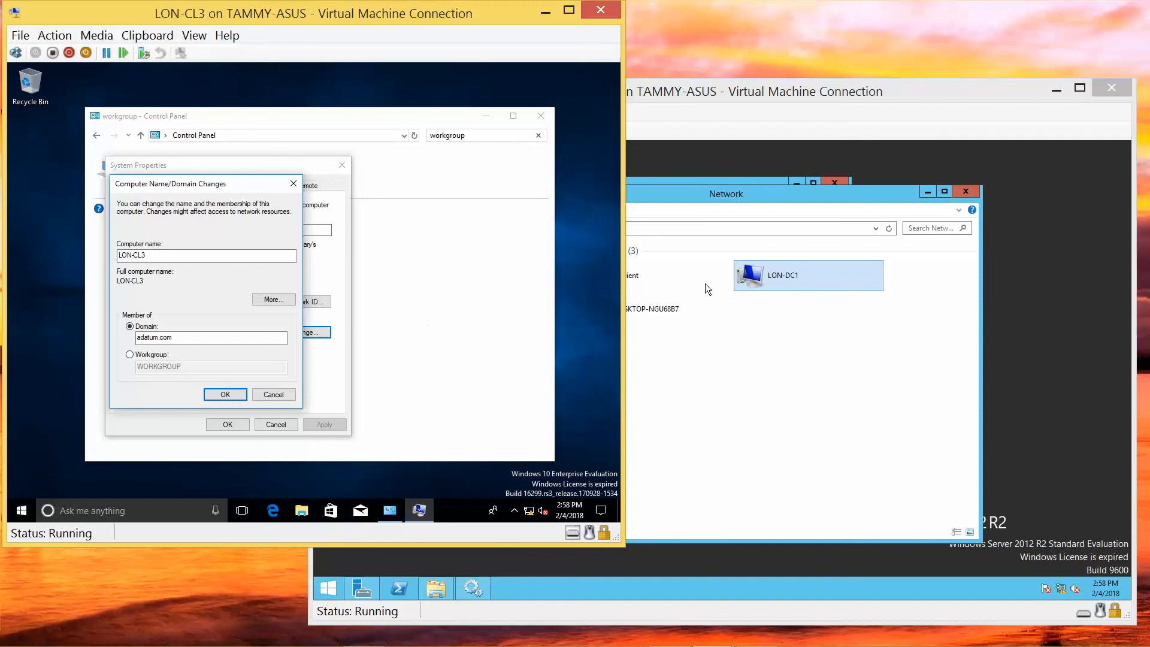
Close LON-DC1's Network and Services windows and minimize the LON-DC1 machine window.
click(965, 192)
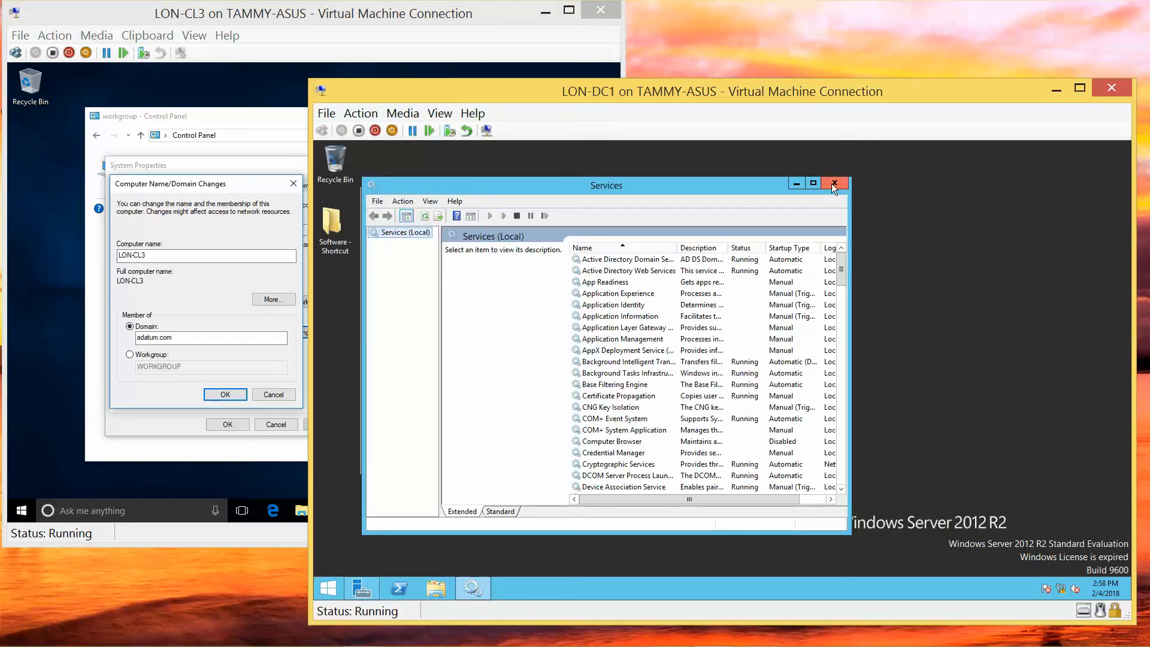
click(832, 184)
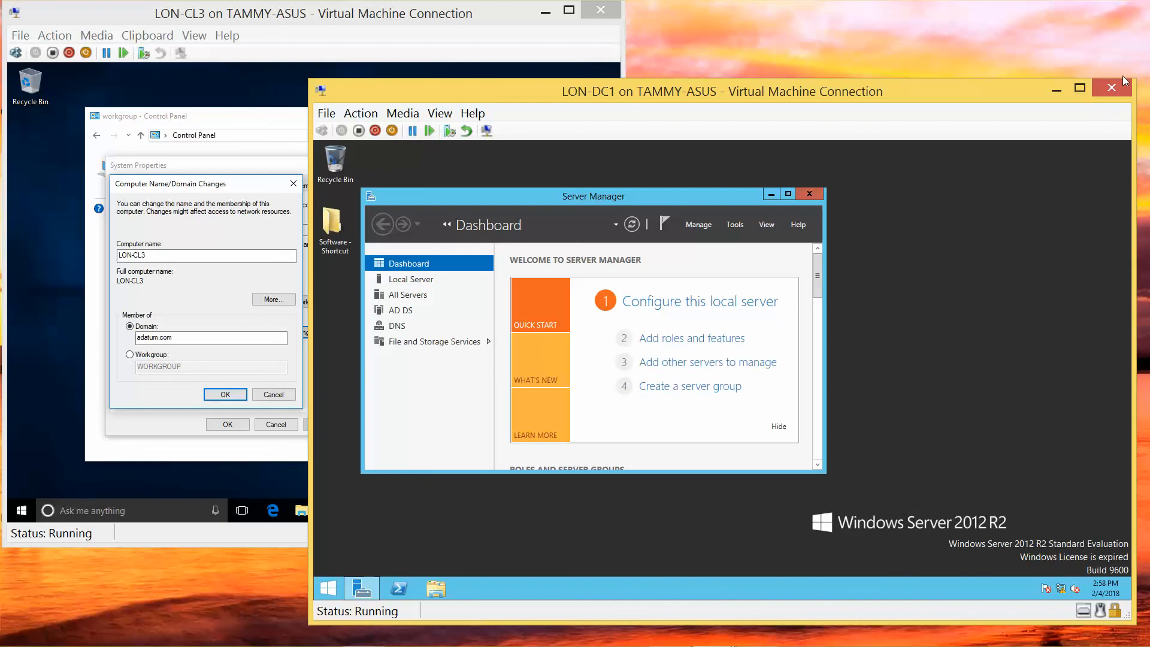
click(1057, 87)
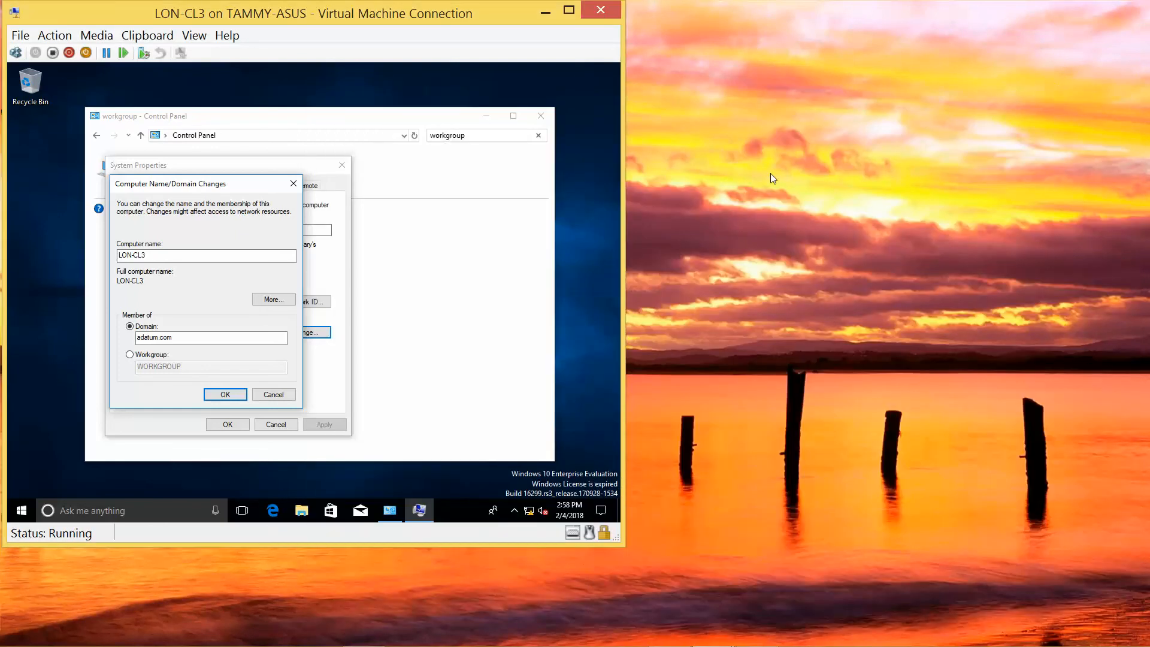
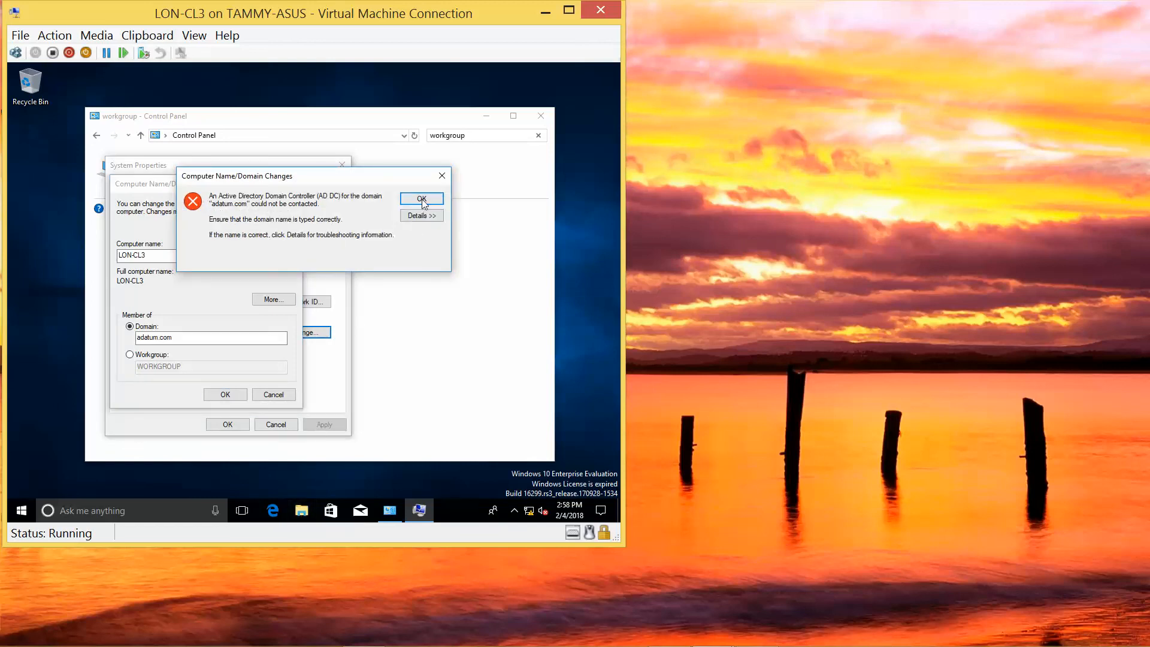
Dismiss the domain controller error and close Computer Name Changes, System Properties and Control Panel.
click(421, 198)
click(292, 186)
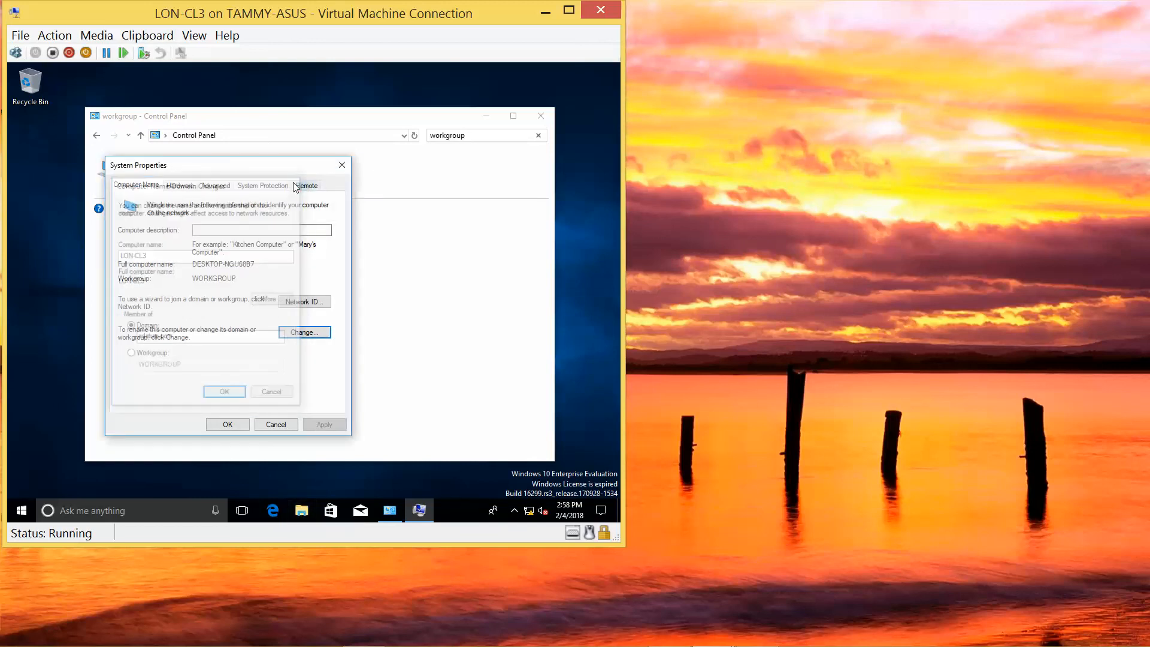
click(342, 166)
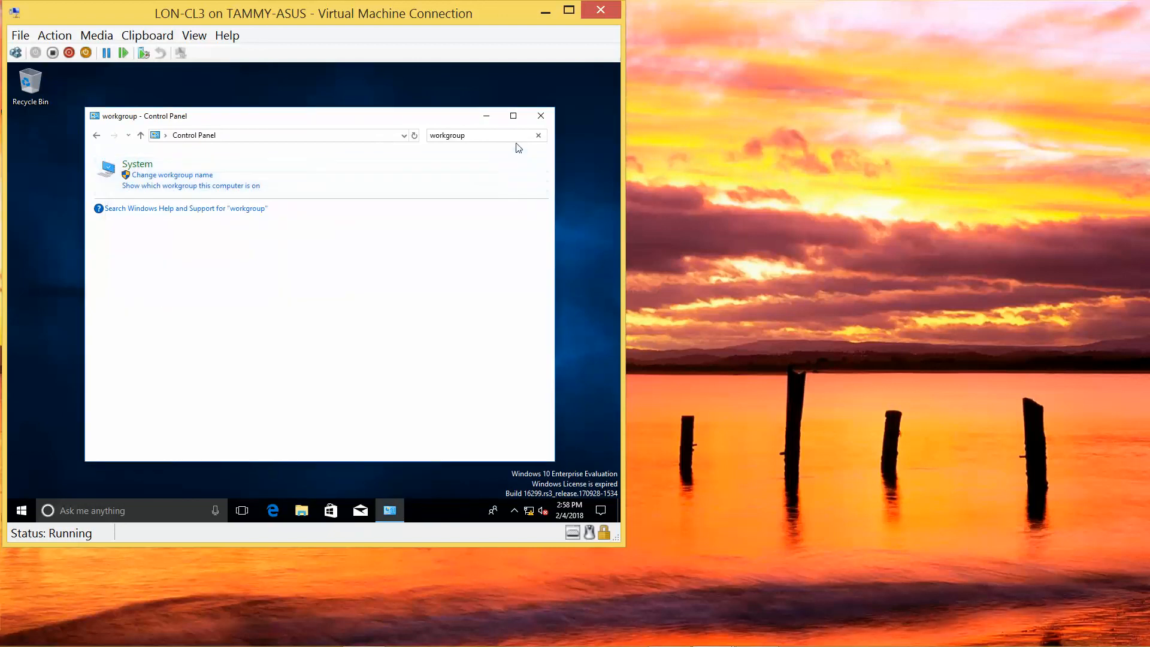
click(546, 120)
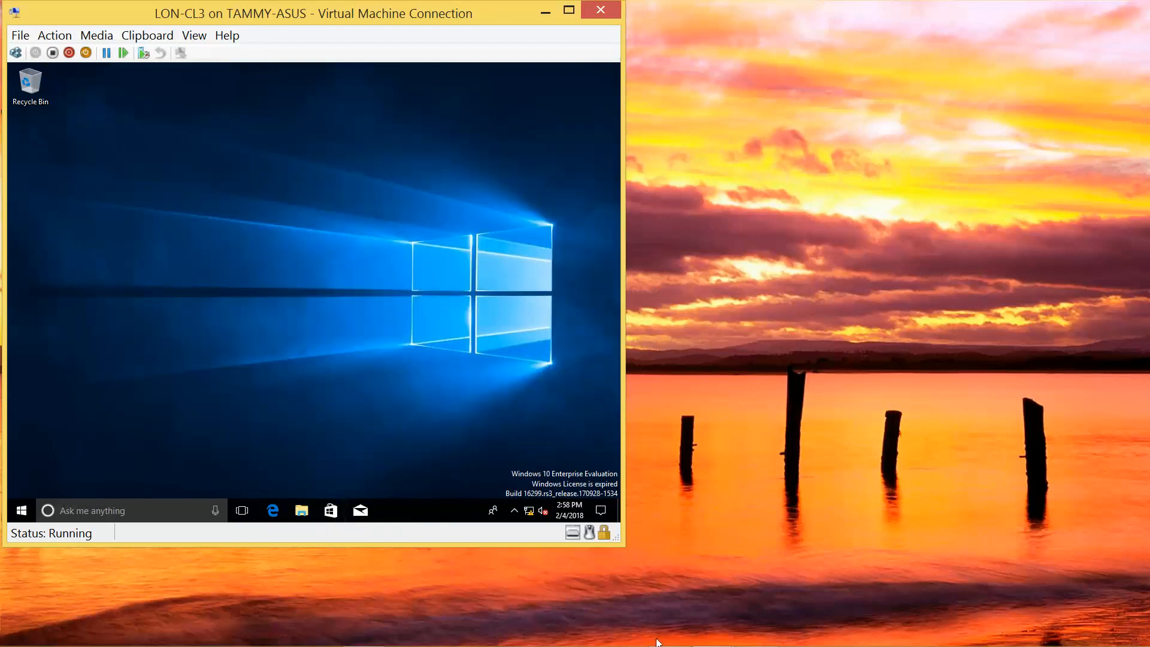
mouse_move(674, 643)
mouse_move(750, 629)
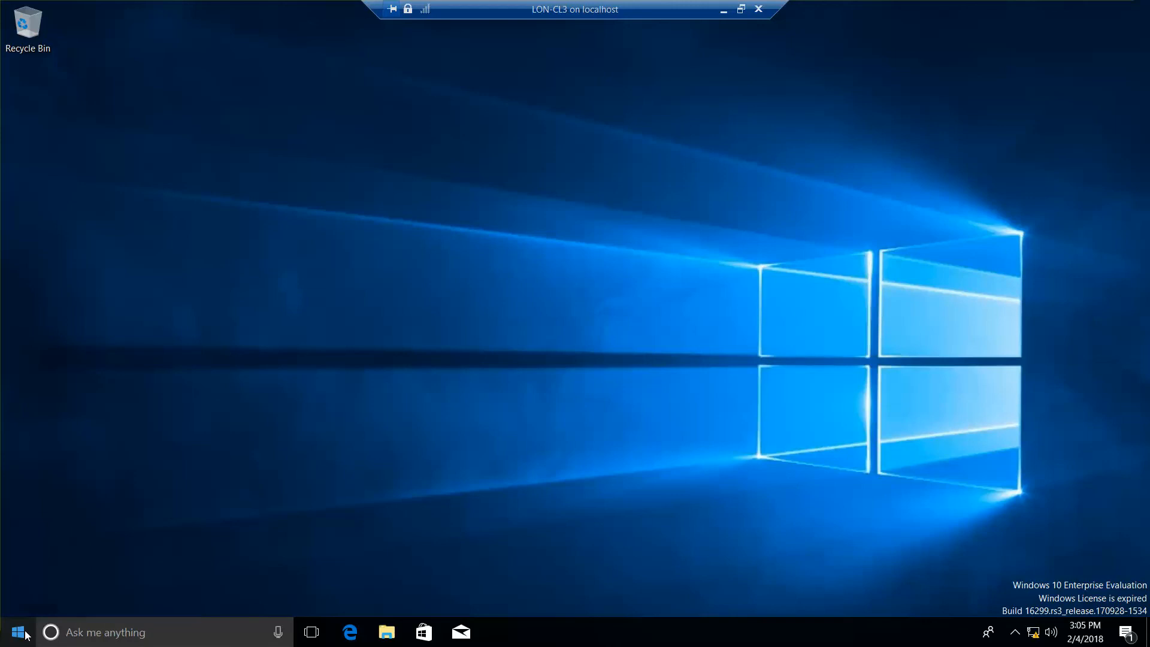
Open Network and Sharing Center from the network tray icon's Ethernet settings page.
click(1037, 633)
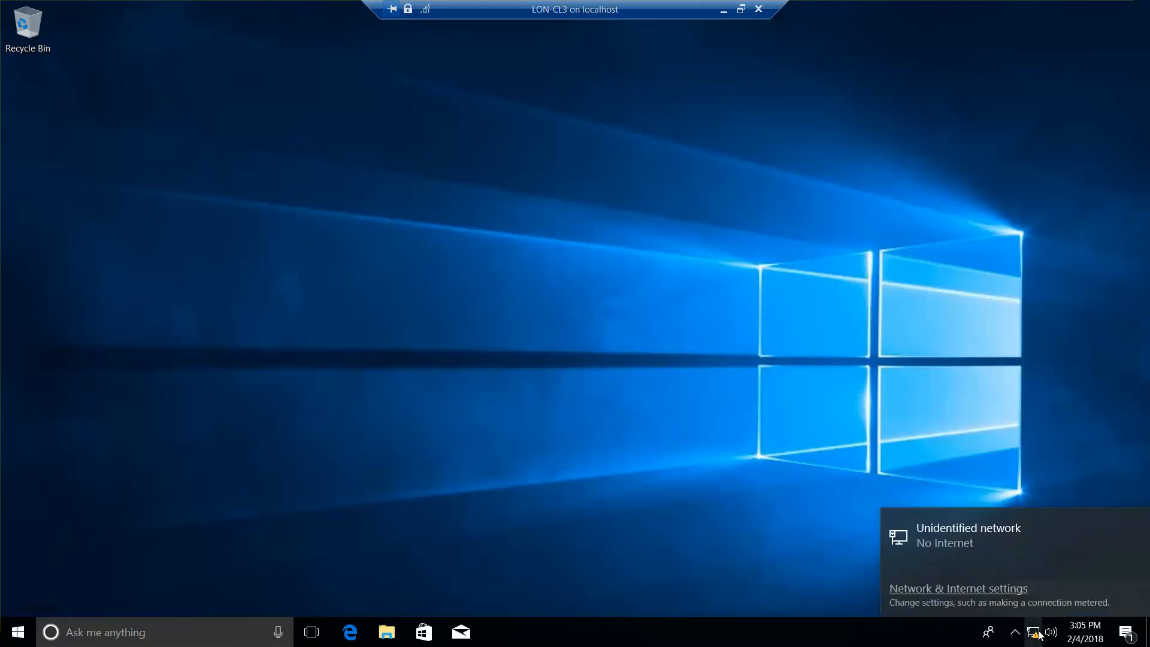
click(983, 590)
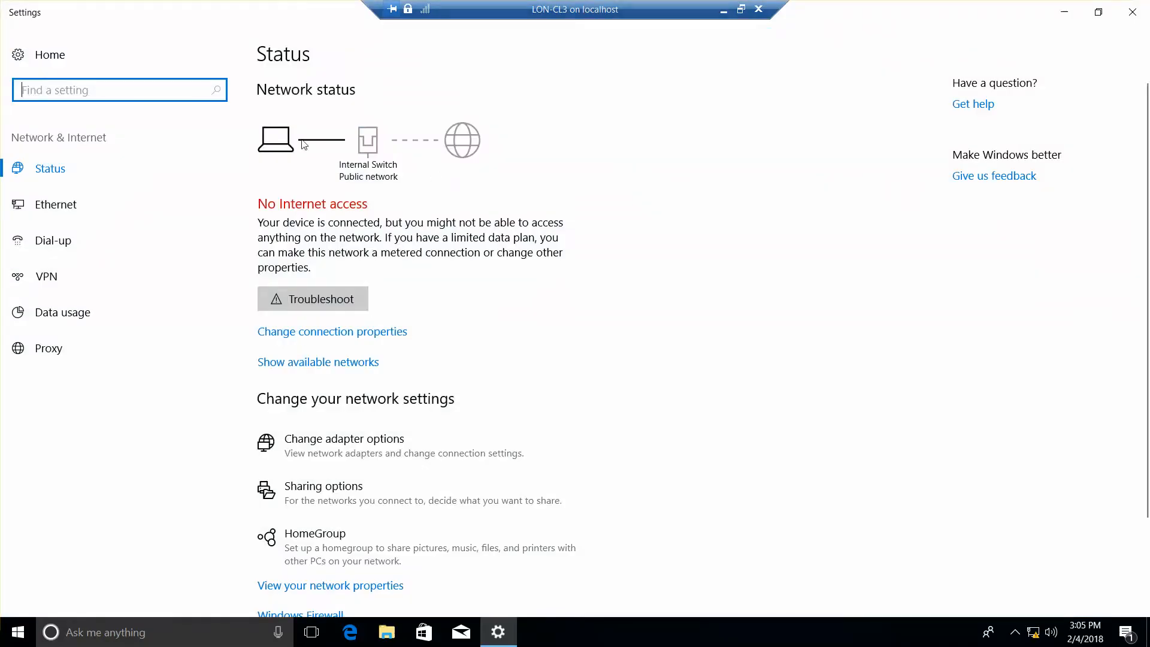
click(69, 210)
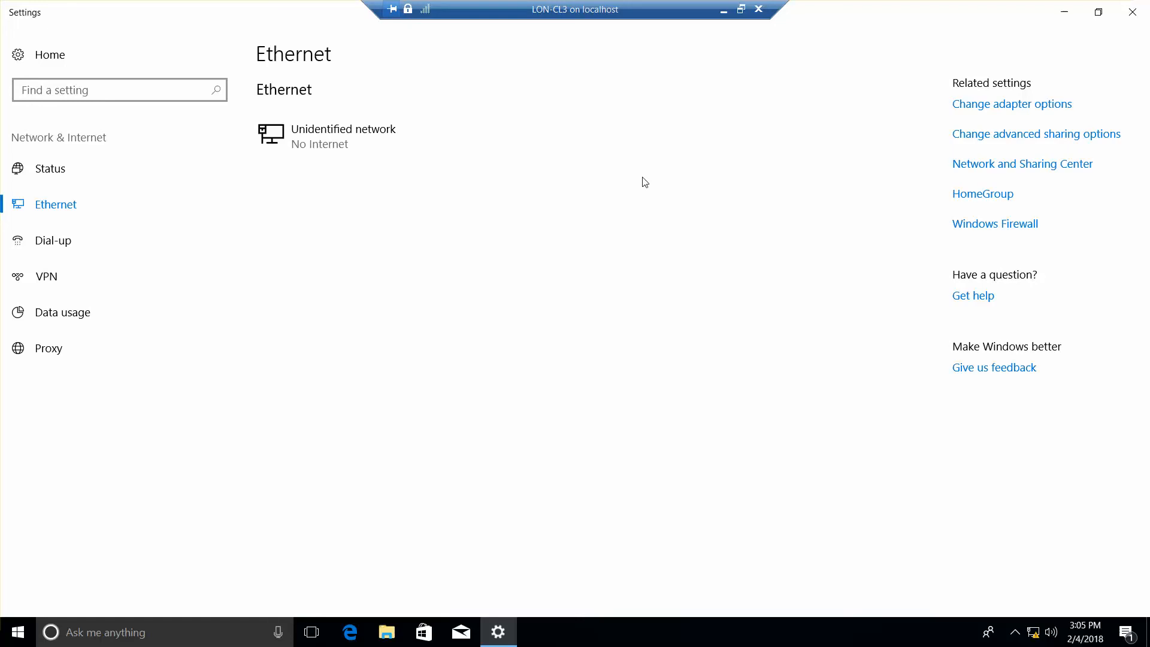
click(946, 169)
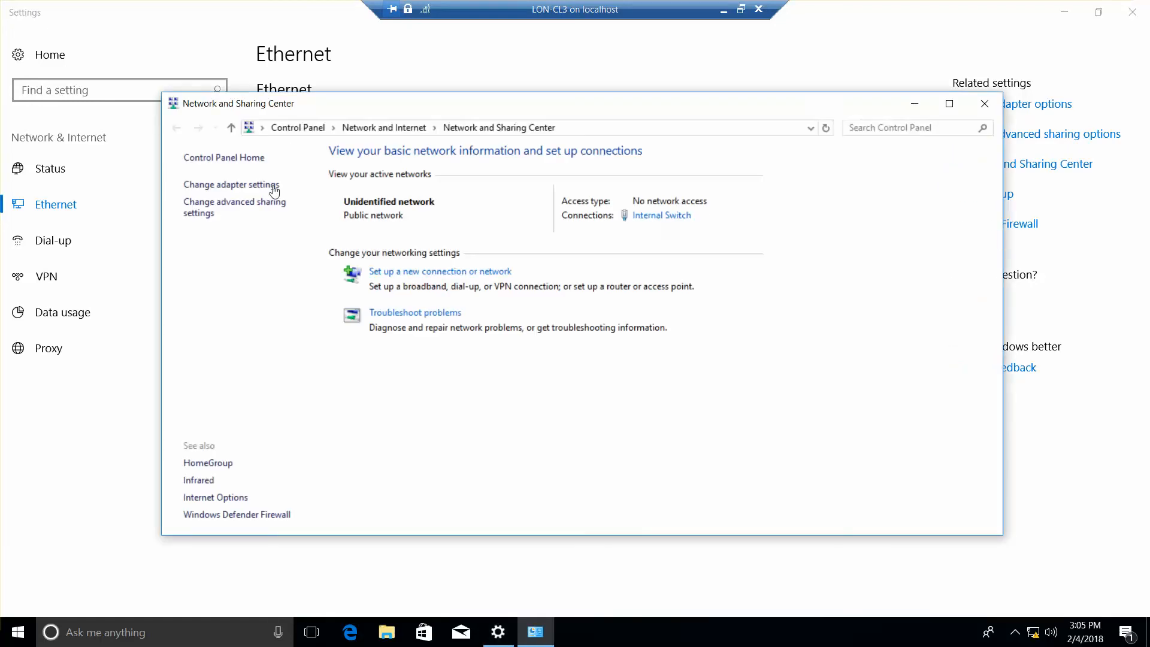
Try renaming the Internal Switch adapter to 'Private Network 1' and dismiss the duplicate-name error.
click(231, 186)
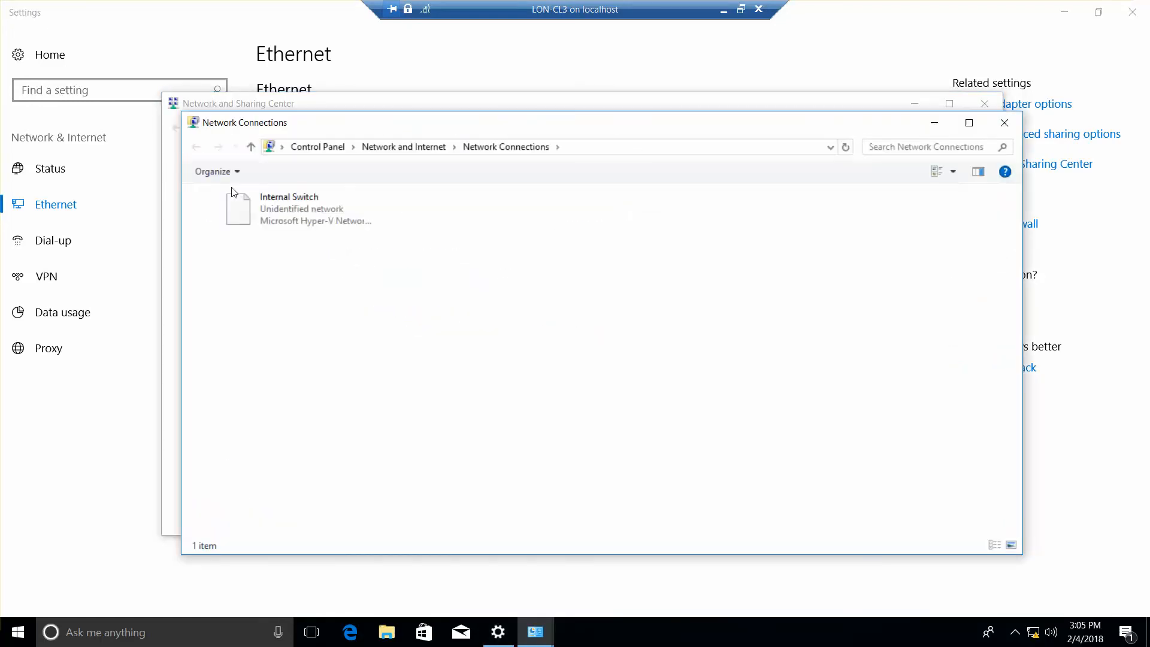
click(302, 227)
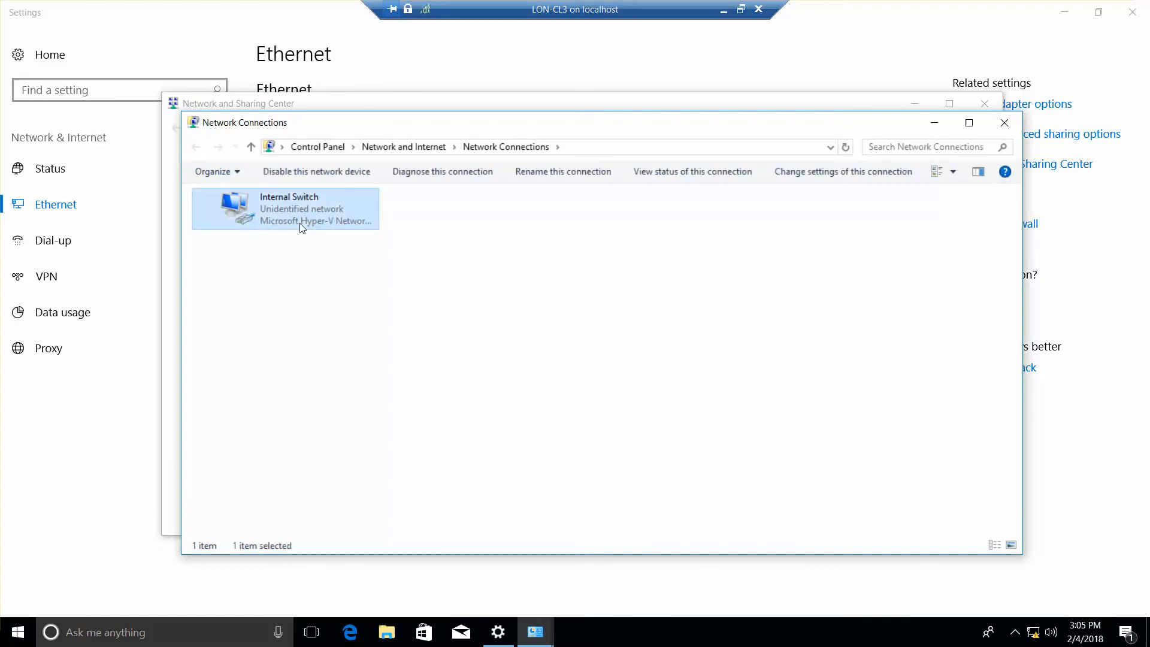
right_click(302, 227)
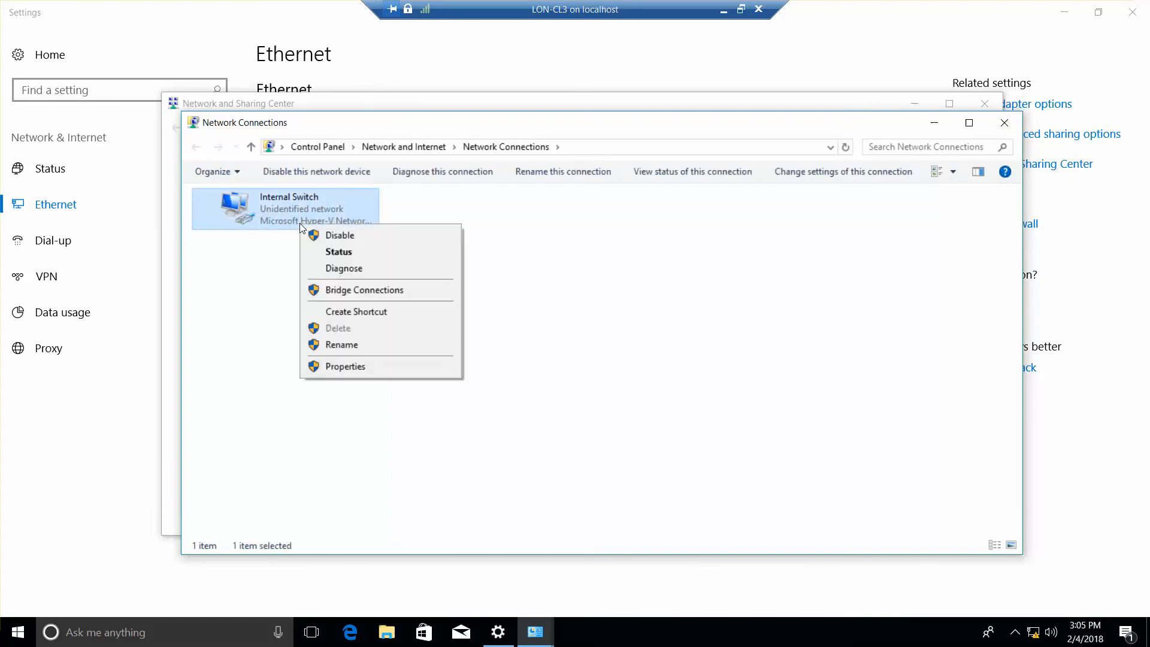
click(368, 347)
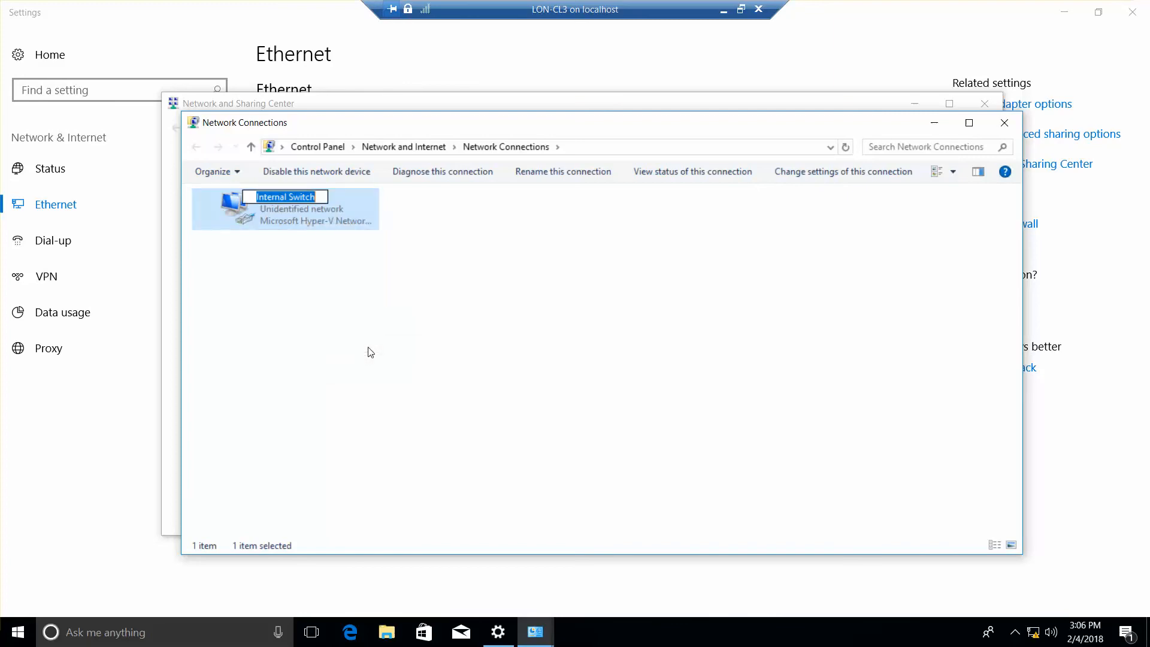
text(Priva)
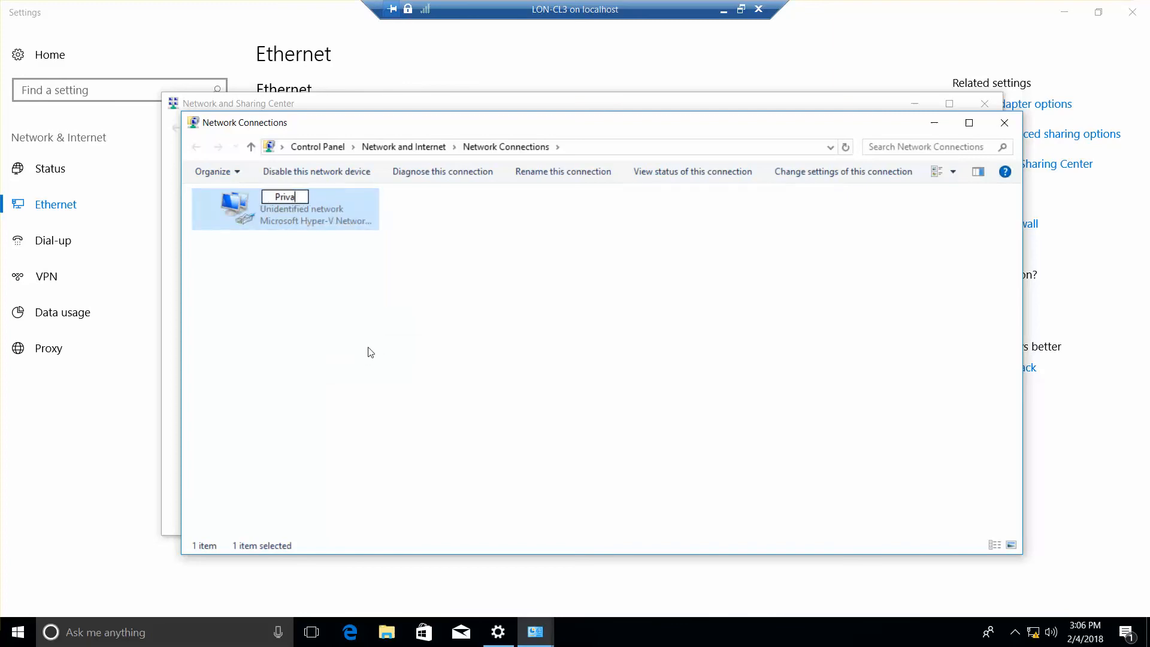
text(te Network 1)
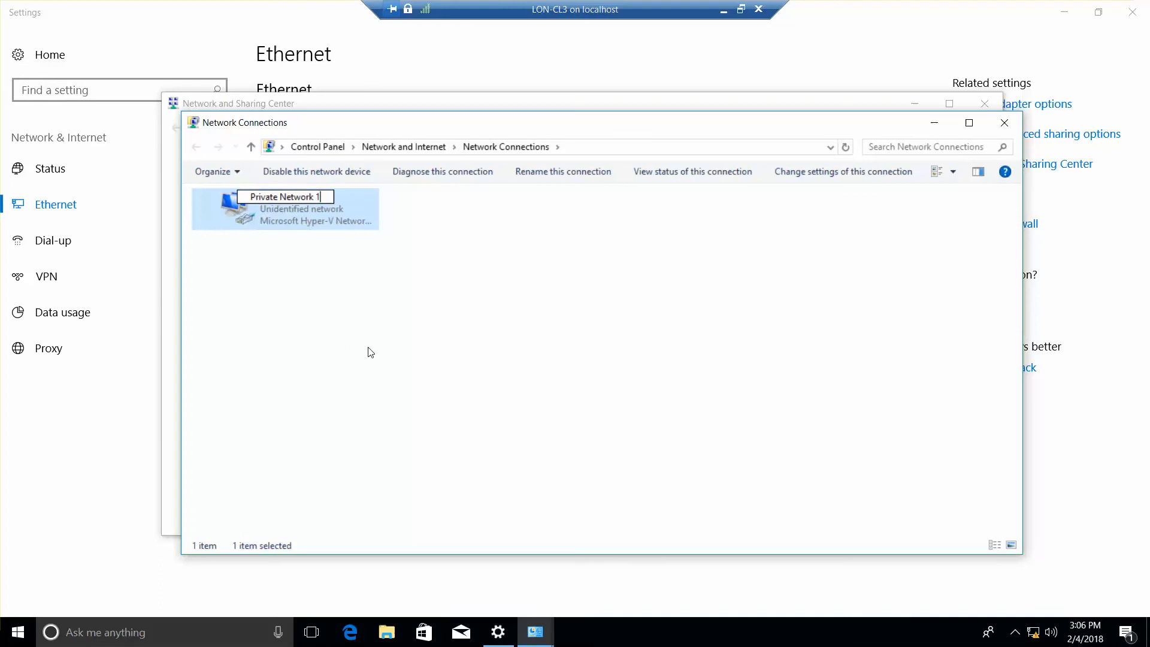
key(Return)
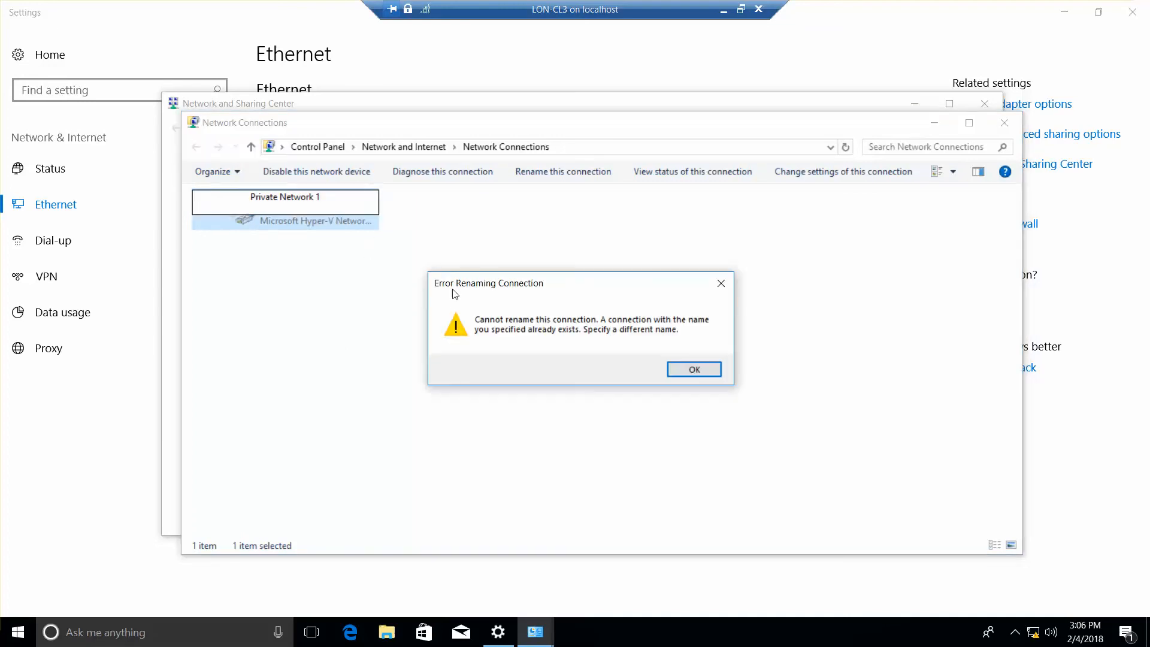
click(687, 368)
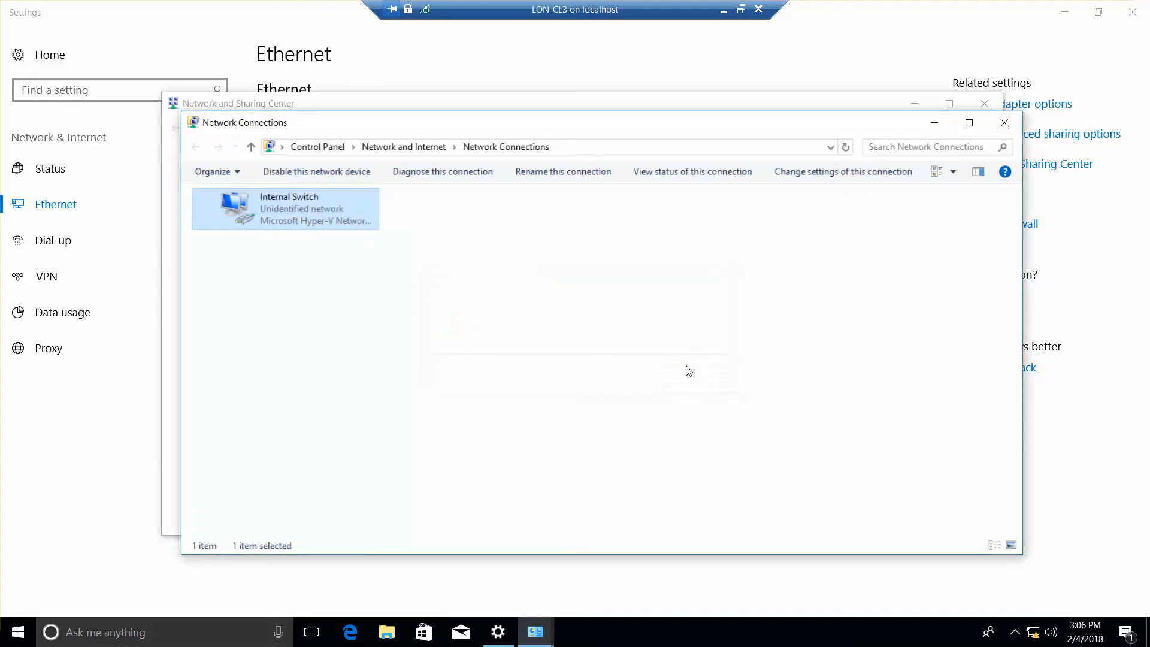
Rename the Internal Switch adapter to 'Private 1'.
right_click(309, 199)
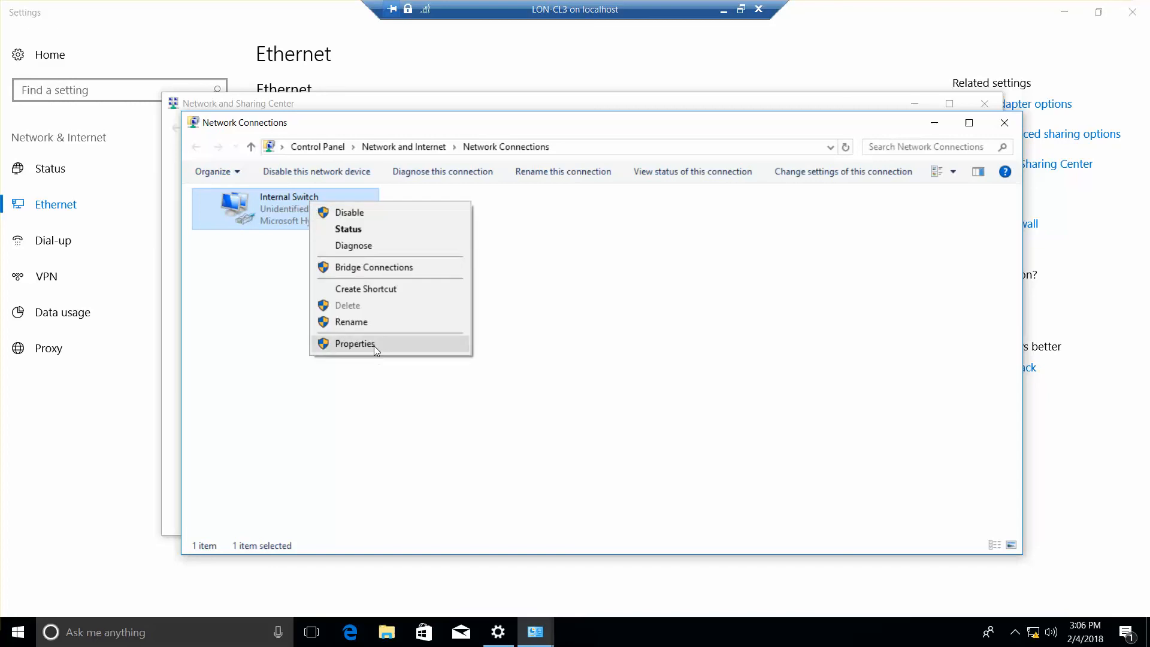
click(350, 322)
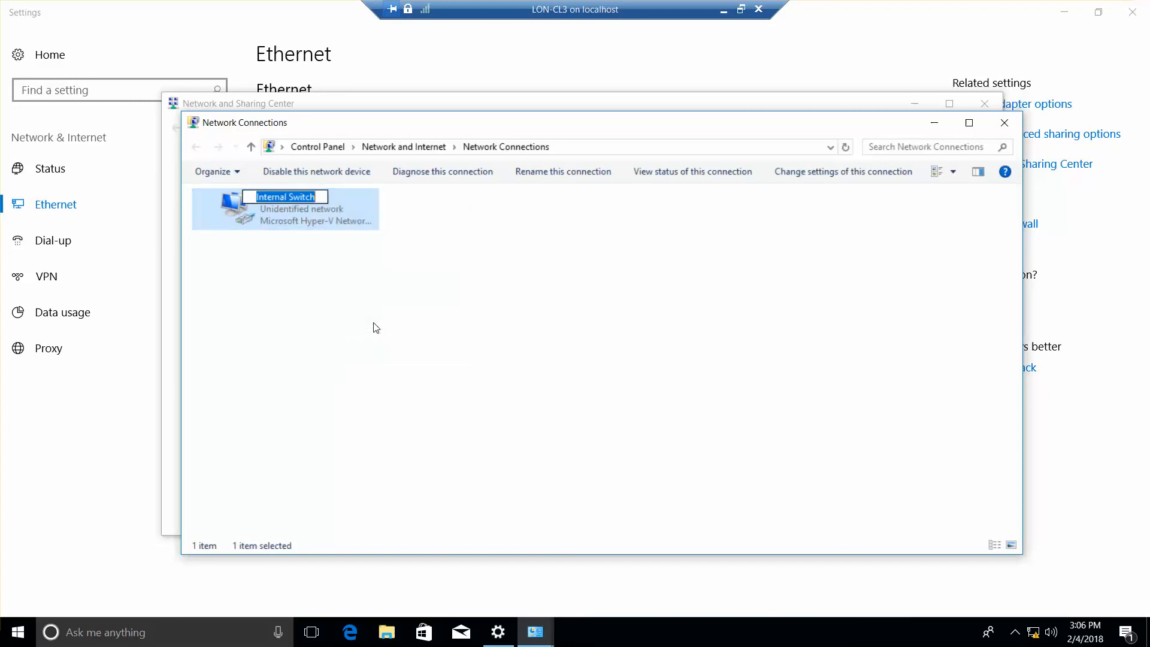
text(Private 1)
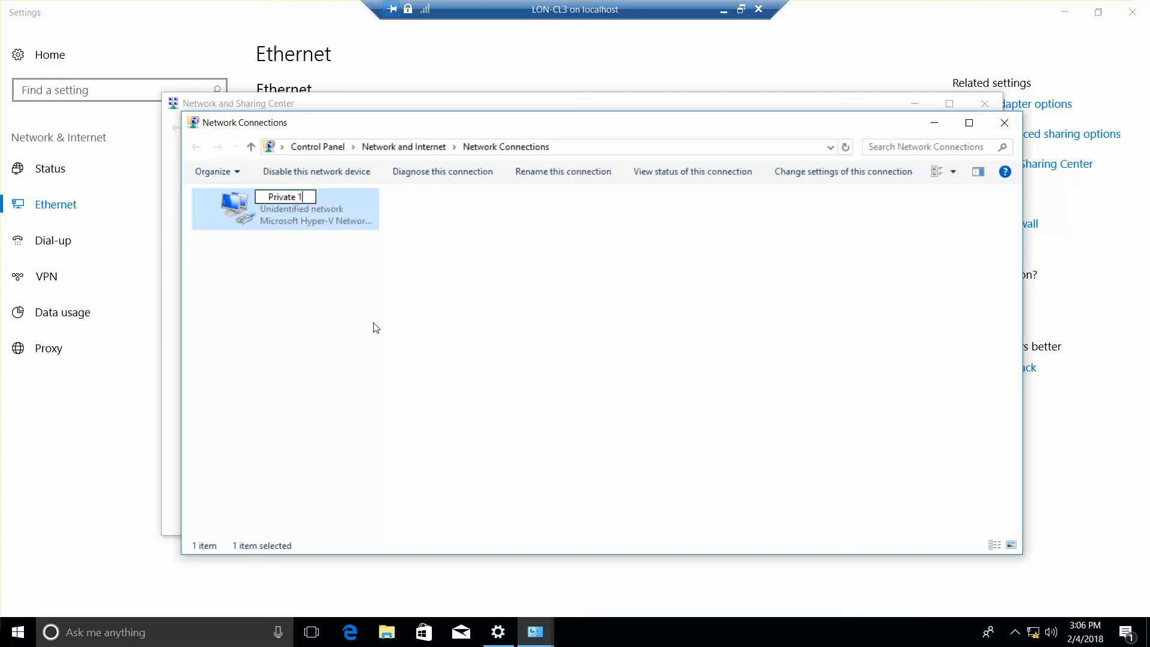
key(Return)
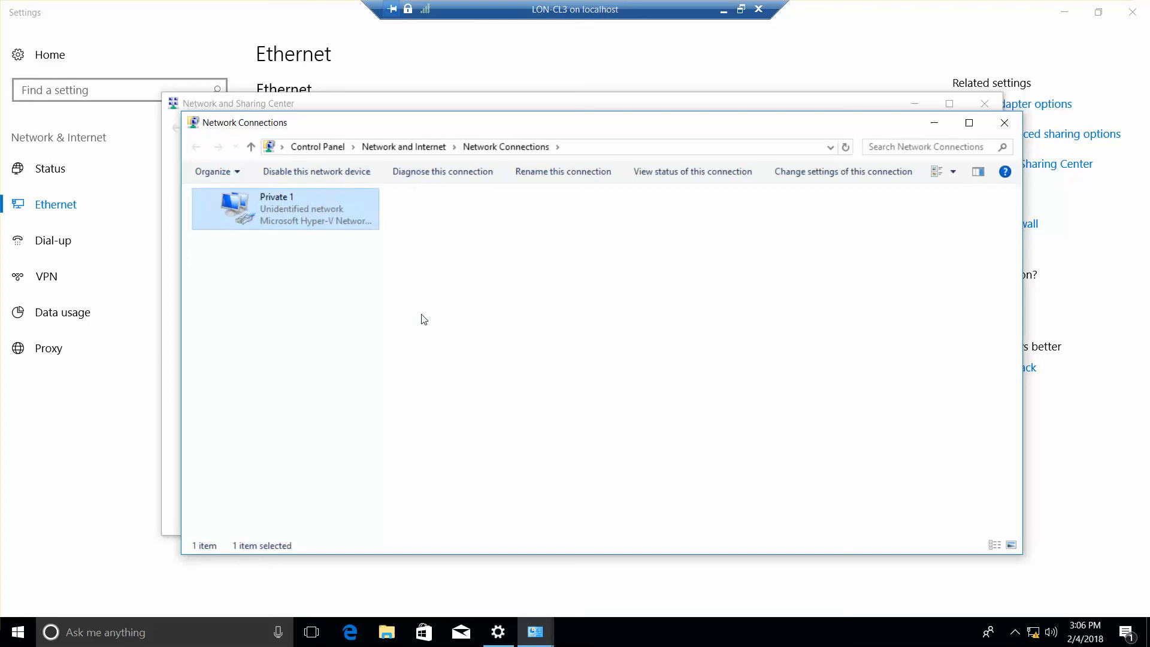
Give Private 1 static IPv4 172.16.0.42, mask 255.255.0.0 and DNS server 172.16.0.10.
right_click(320, 225)
click(375, 366)
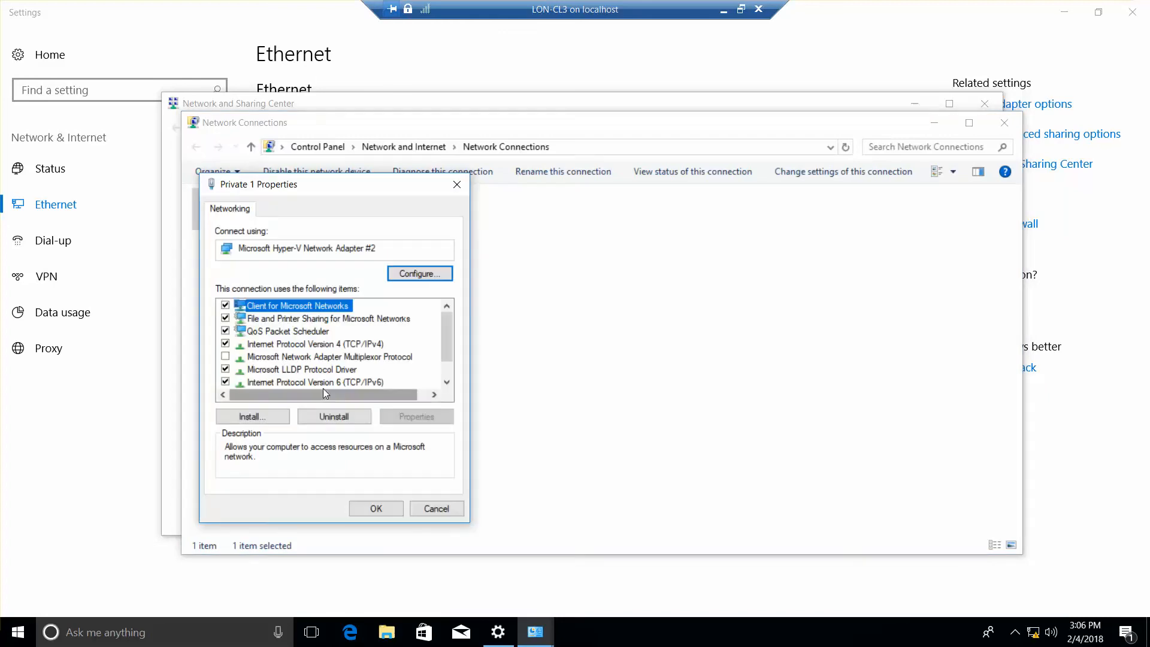
click(297, 345)
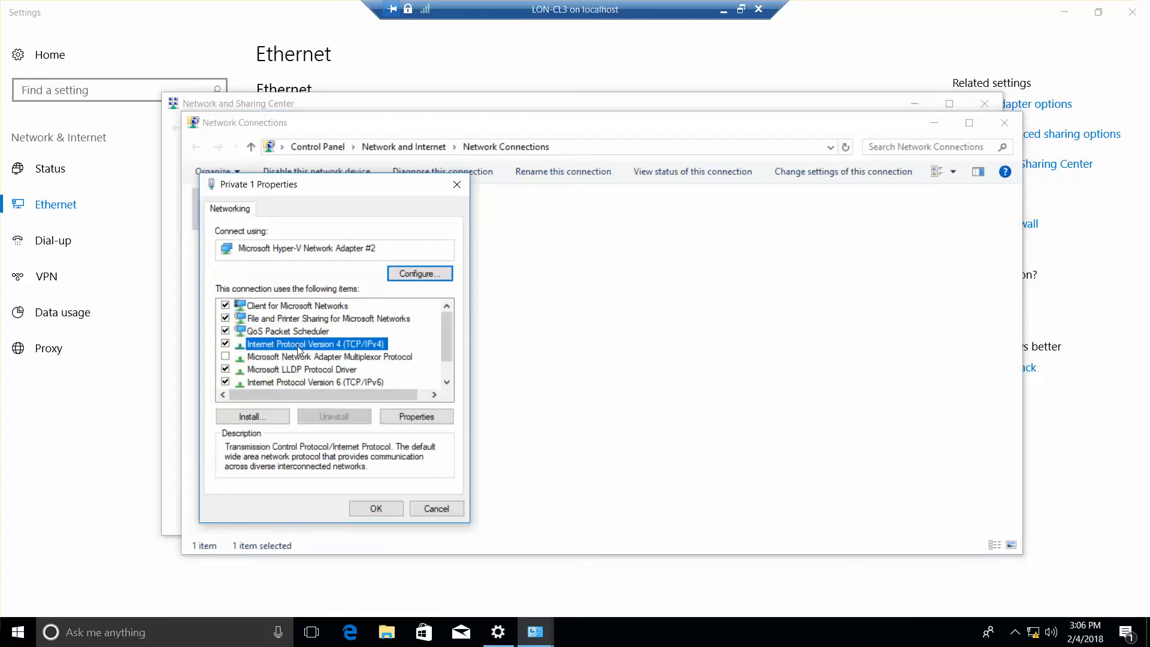
click(417, 419)
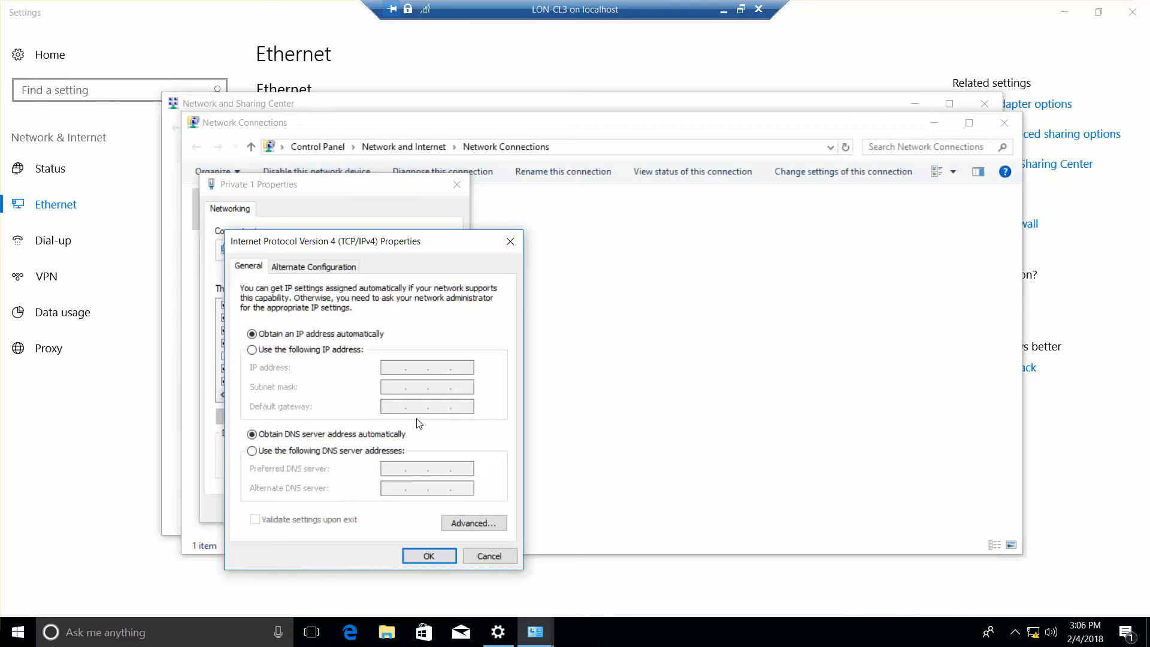
click(251, 349)
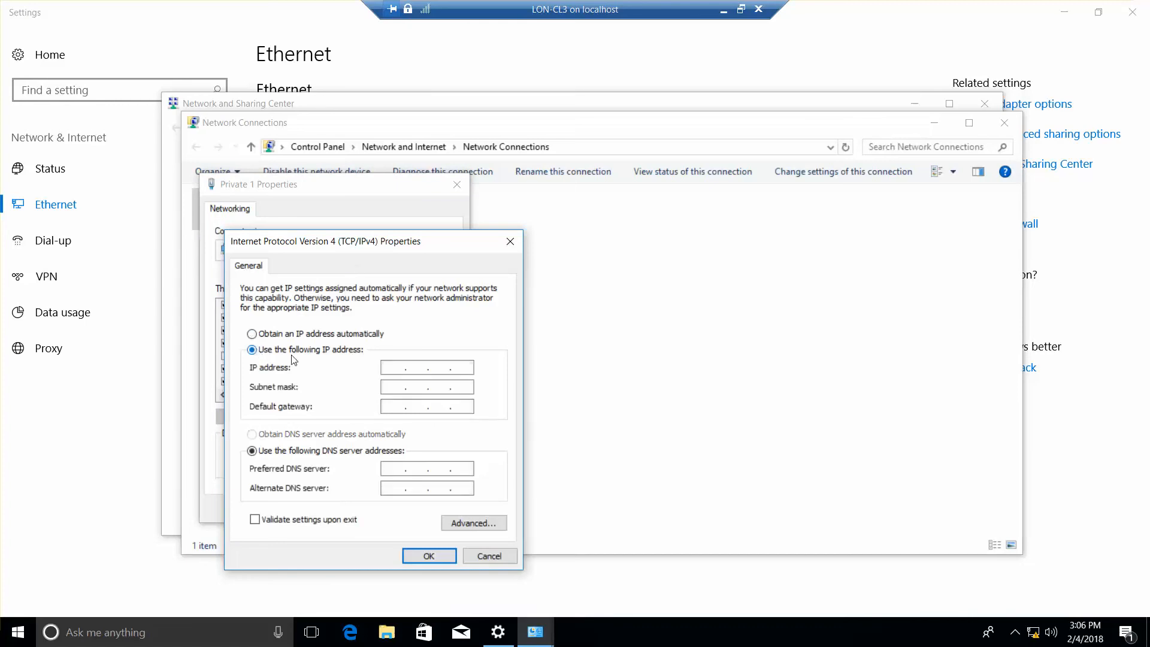
click(395, 369)
text(172 . 16 . 0)
text(42)
key(Tab)
click(392, 469)
text(172 . 16 . 0 . 10)
click(427, 558)
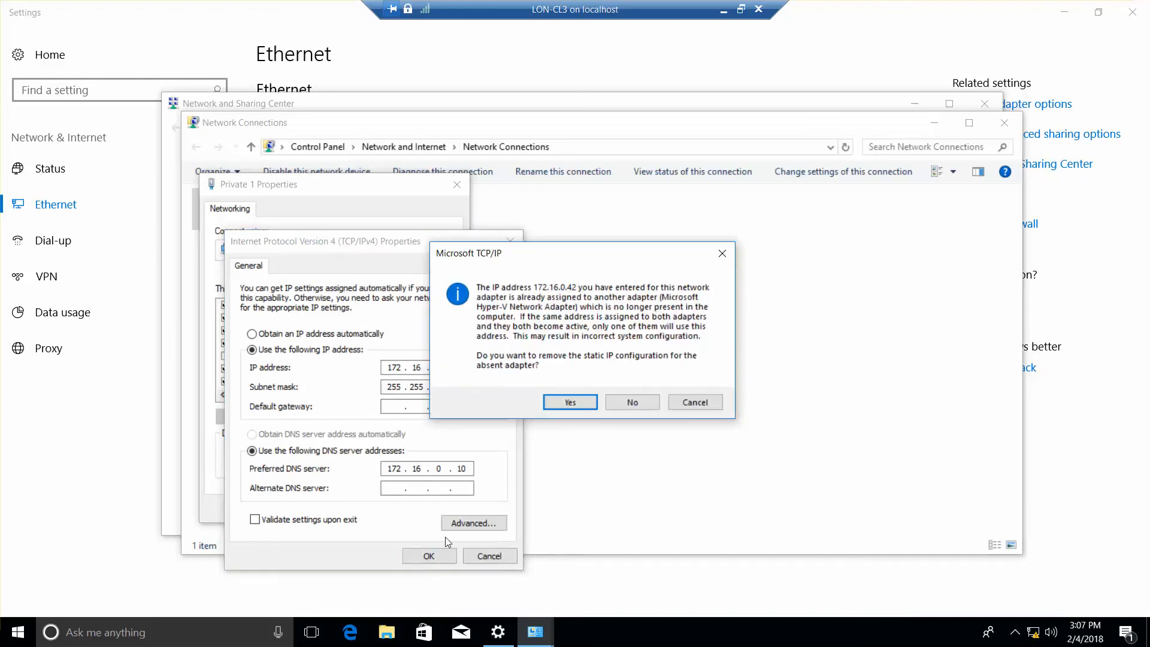
Remove the absent adapter's old IP, reconfirm the IPv4 settings, and close the network windows.
click(564, 403)
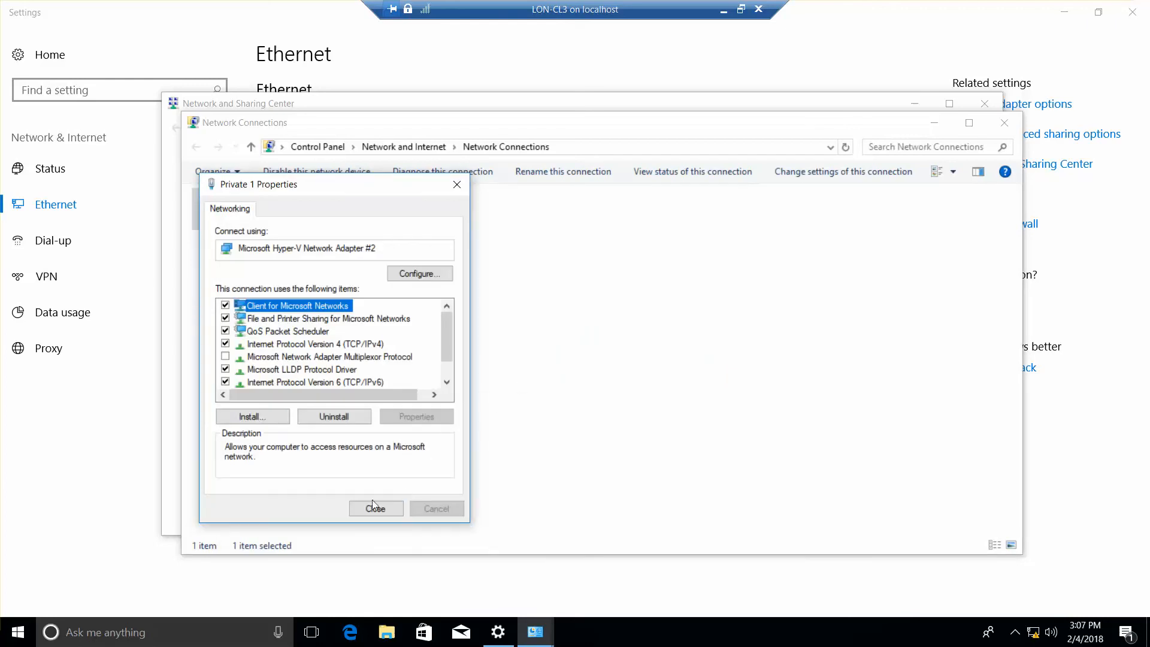
click(318, 346)
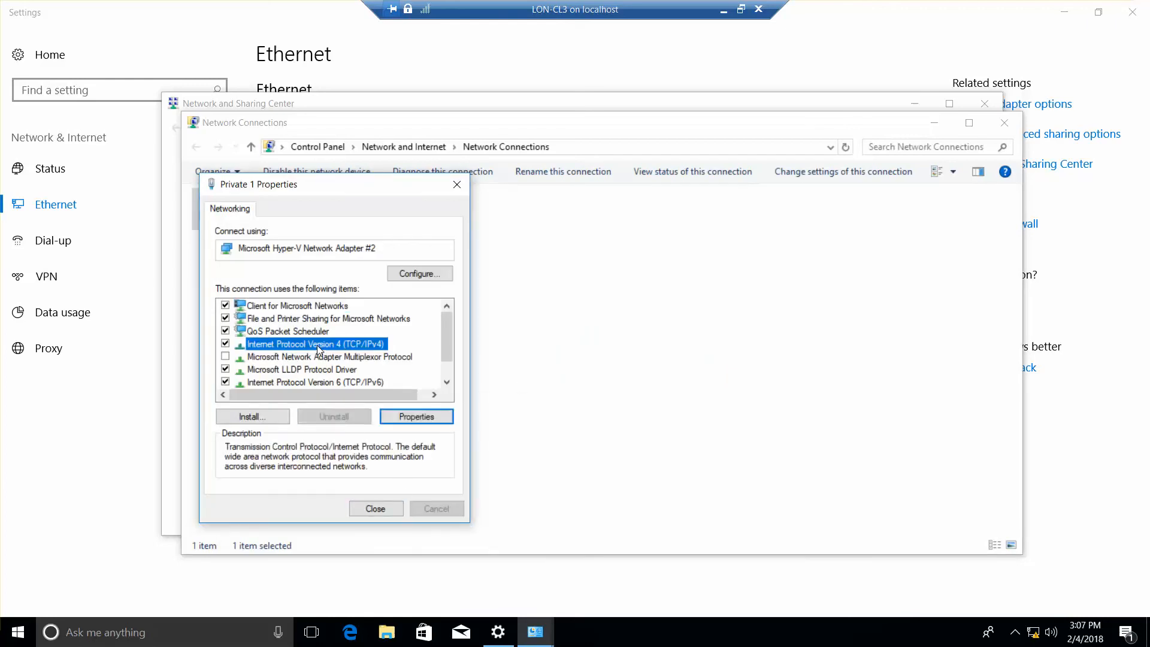
click(428, 415)
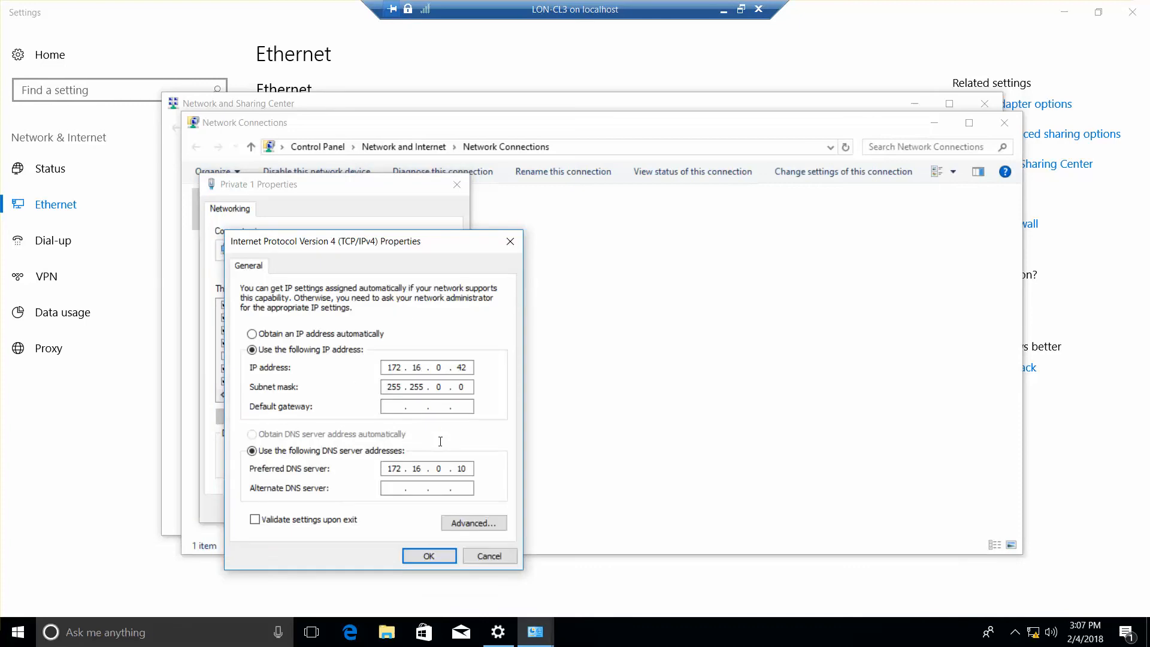
click(426, 555)
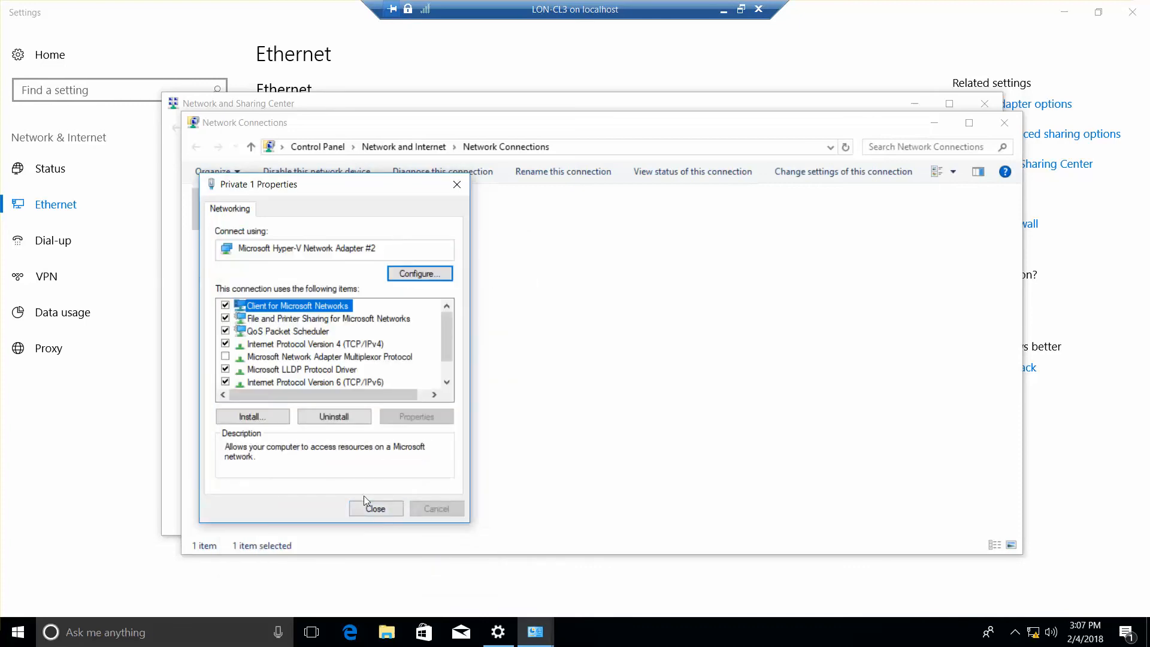
click(383, 510)
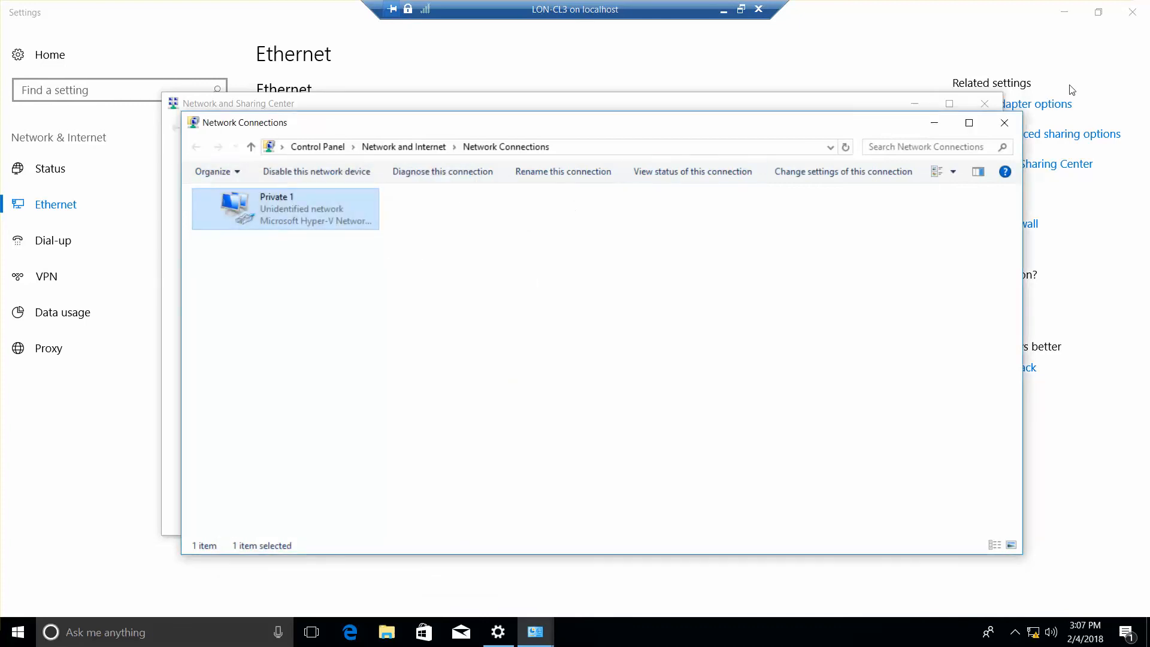
click(1004, 123)
click(982, 103)
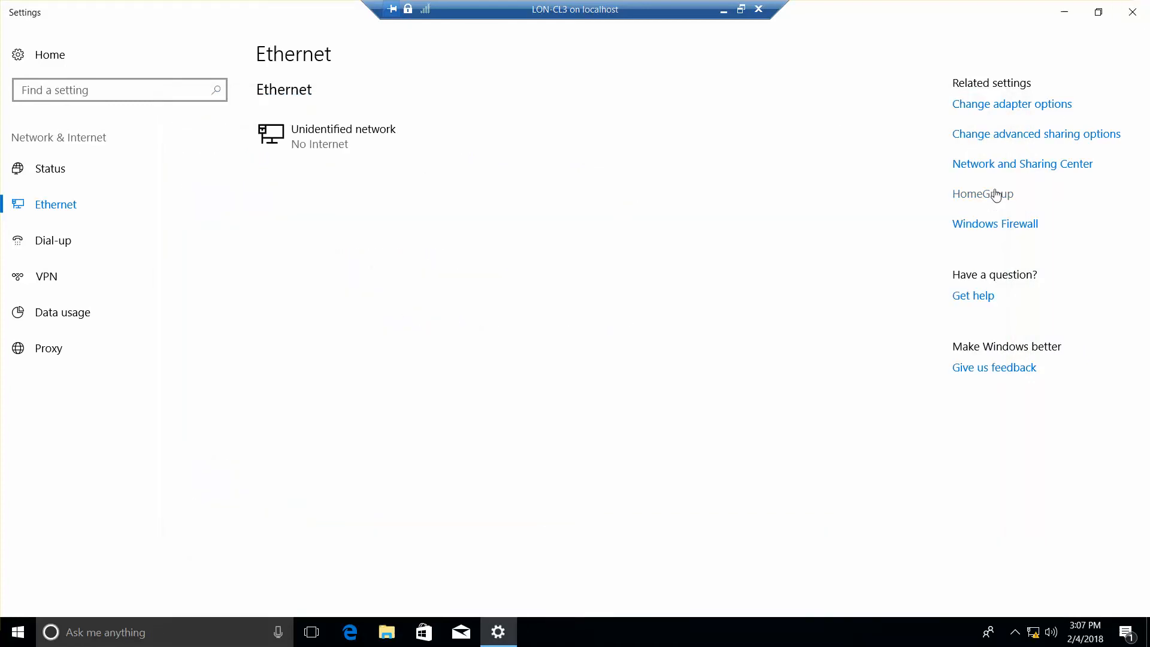
Via a Settings search for 'workgroup', name the computer LON-CL3 and set domain adatum.com.
click(141, 92)
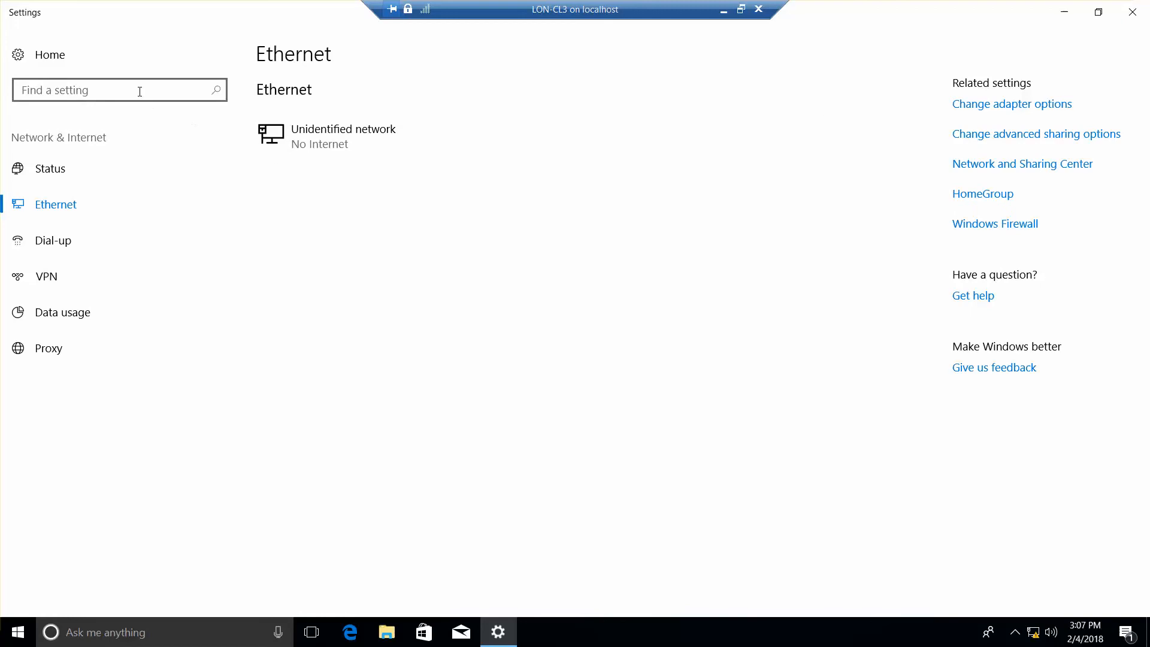
text(workgroup)
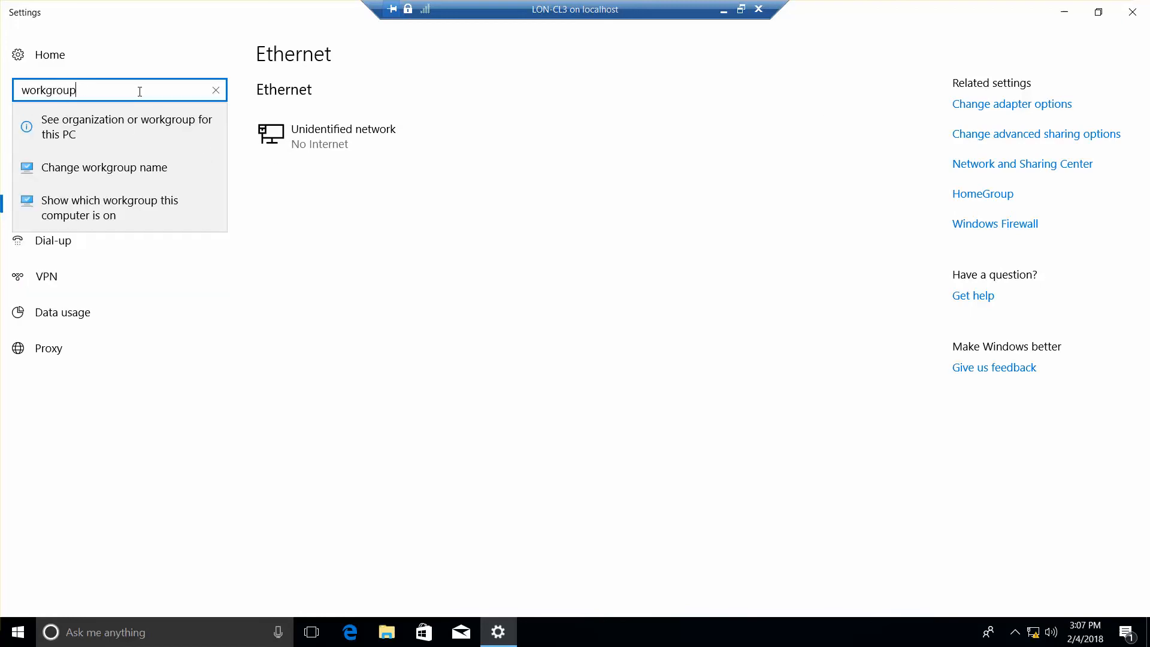
click(136, 167)
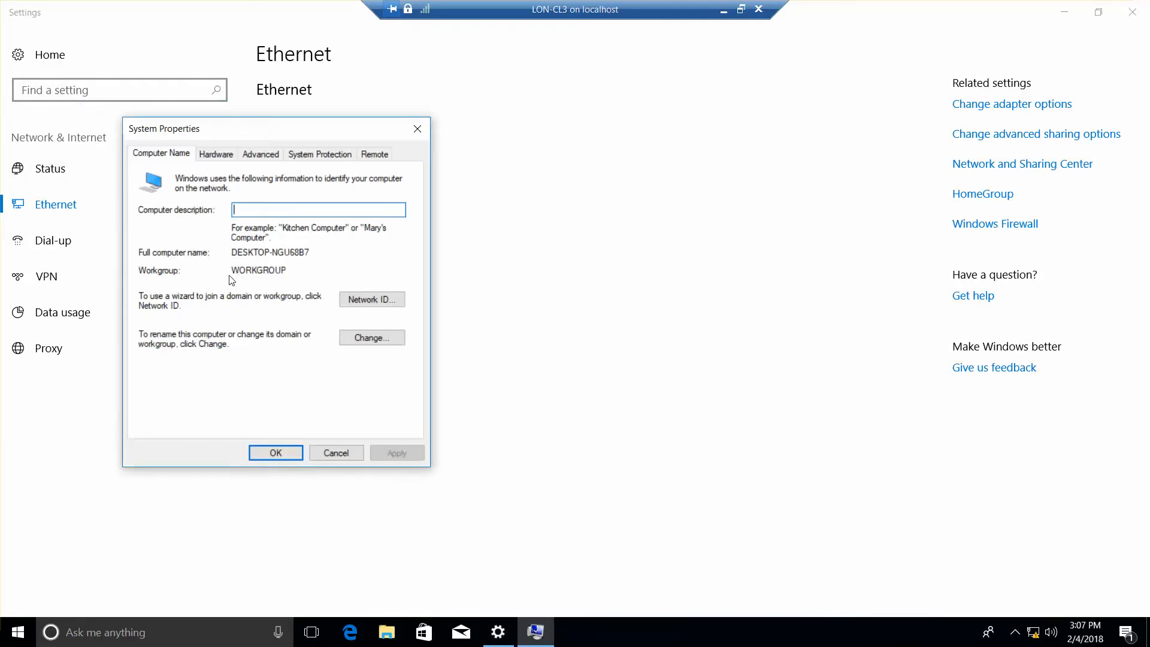
click(367, 337)
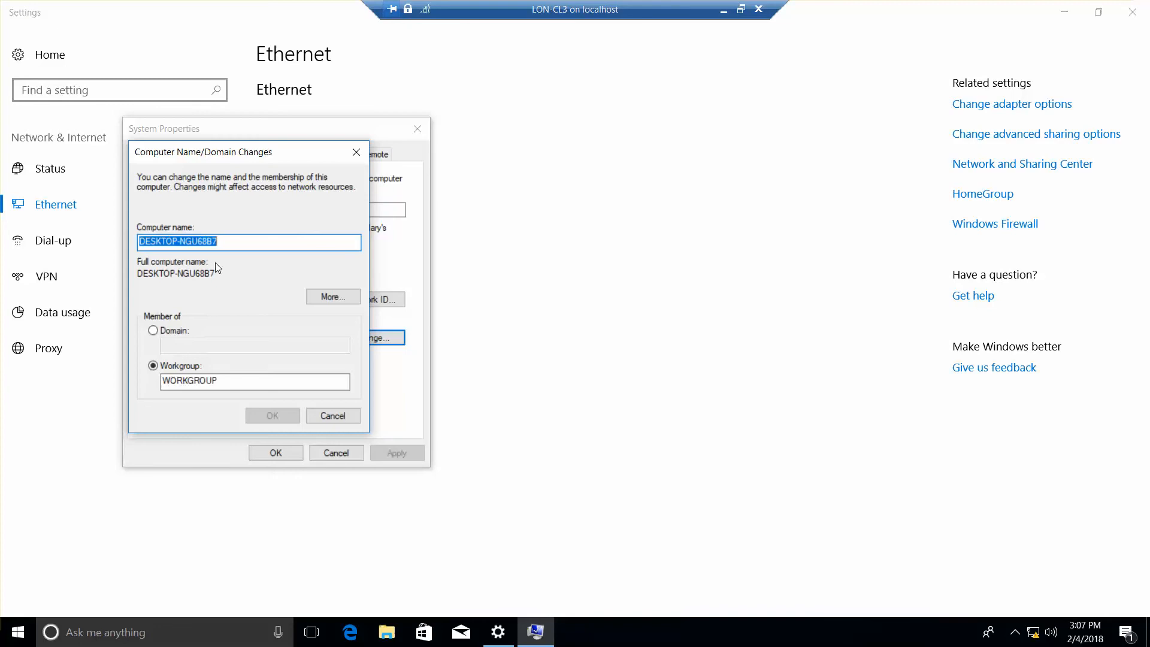
text(LON)
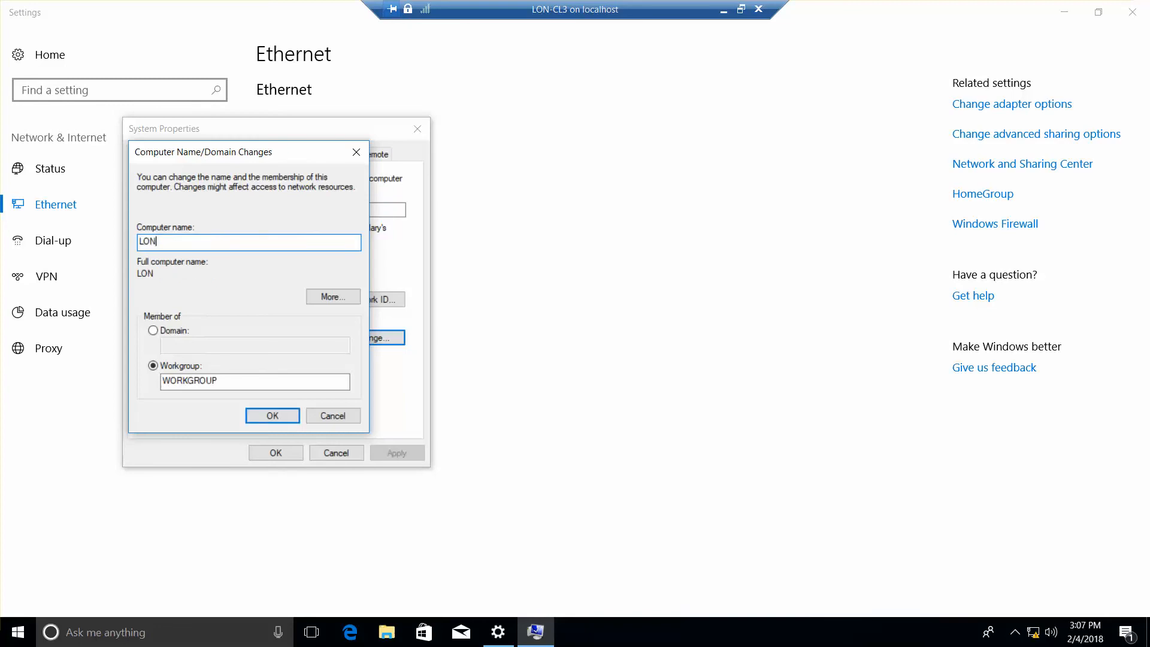
text(-CL3)
click(153, 329)
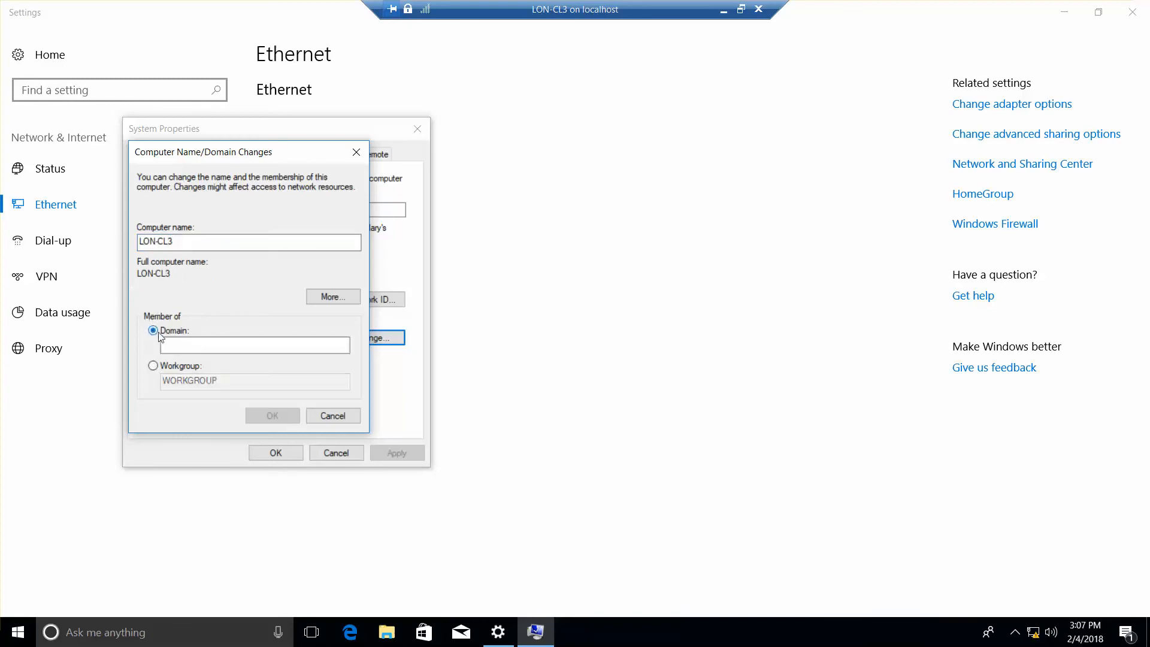
text(a)
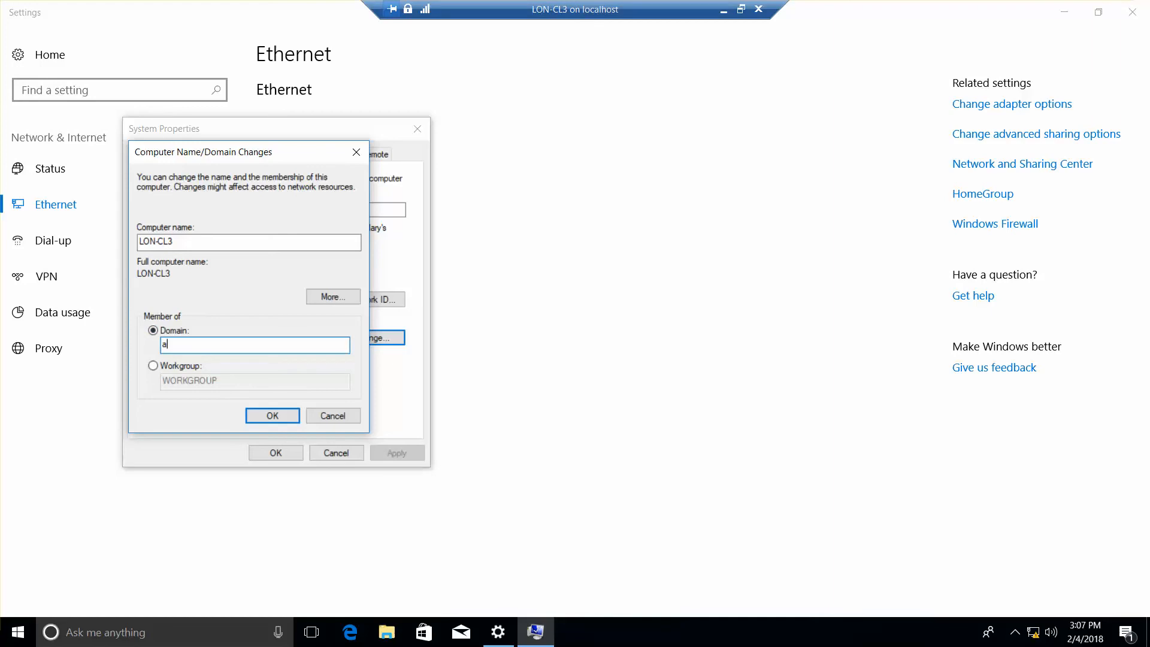
text(datum.com)
click(269, 416)
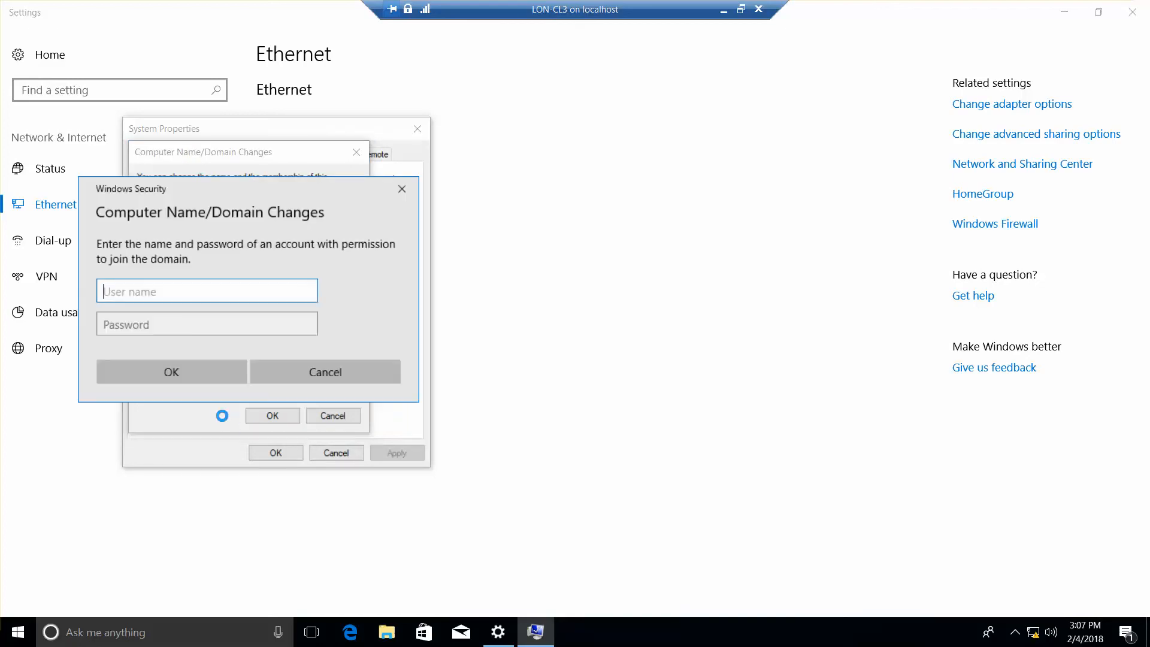
Enter the domain administrator account name and password to authorize the join.
text(Administrator)
key(Tab)
text(Pa)
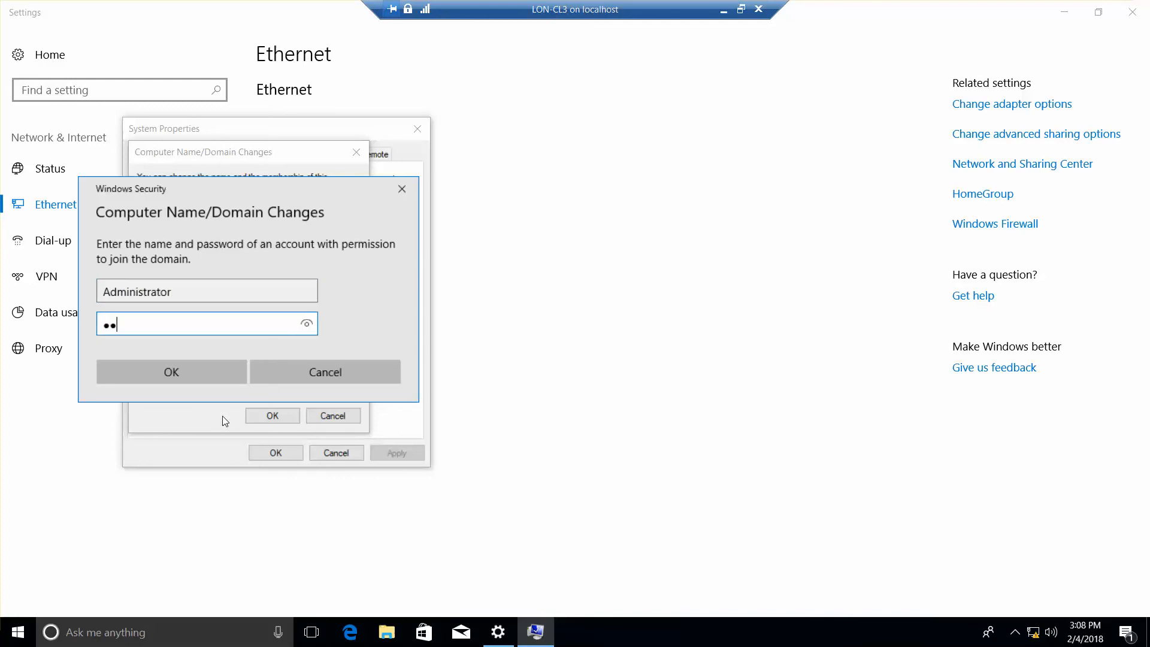
key(BackSpace)
key(BackSpace)
text(Pa$$w0rd)
key(Return)
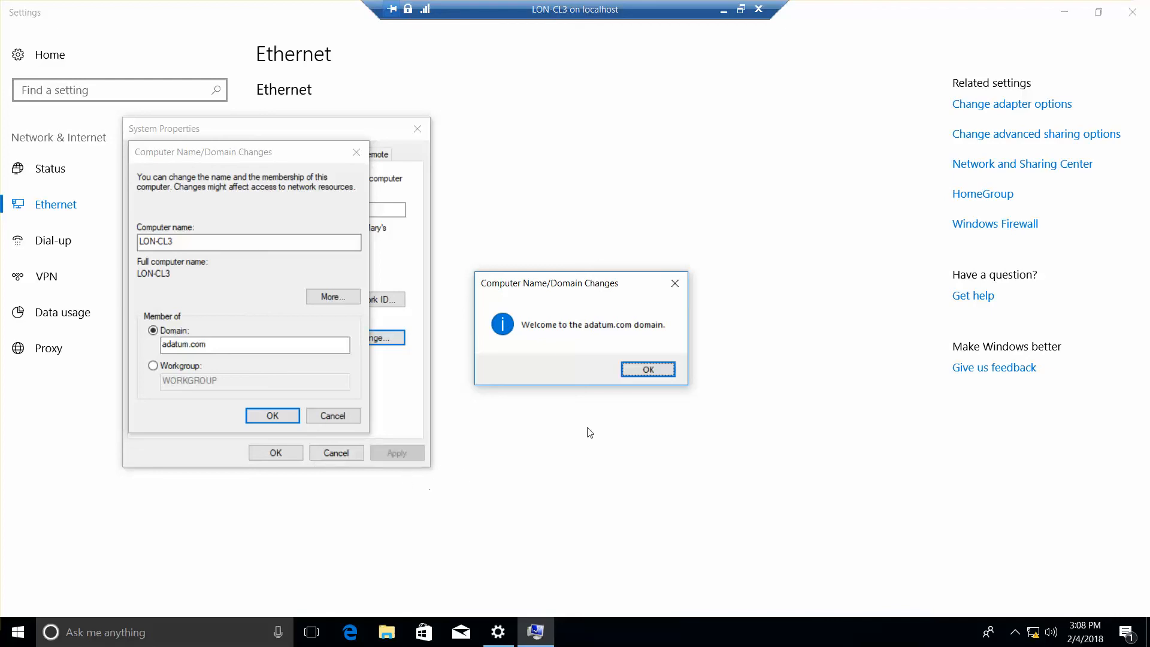
Acknowledge the welcome, DNS error and restart messages, choose Restart Later, and close Settings.
click(646, 369)
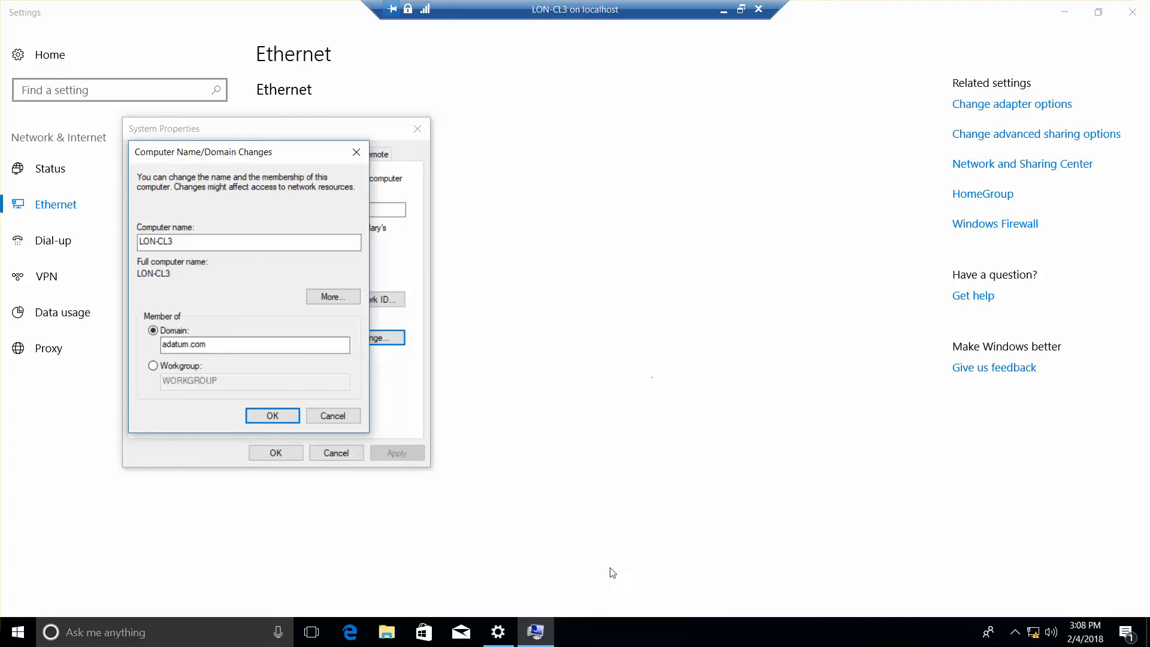
click(274, 417)
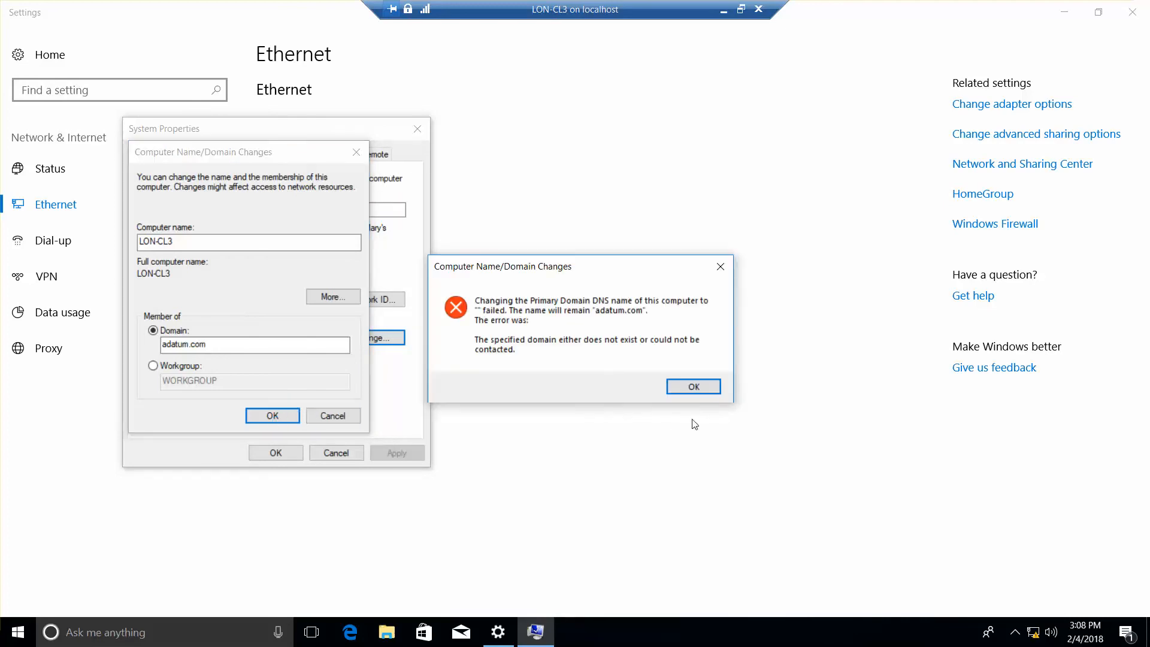
click(694, 386)
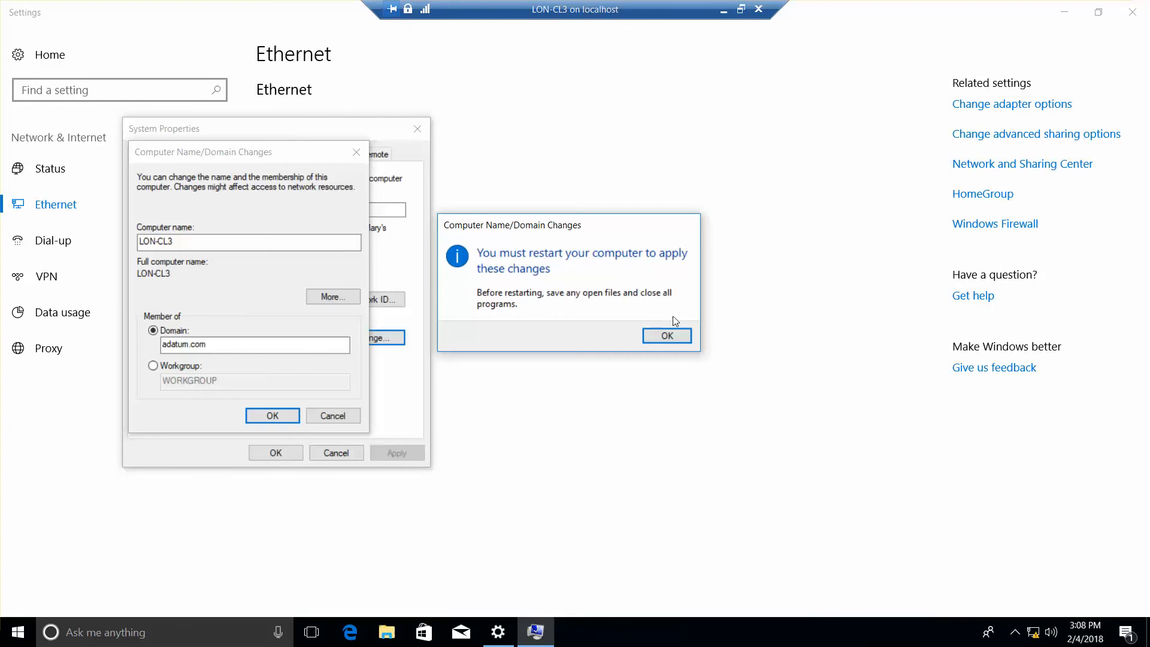
click(671, 335)
click(279, 455)
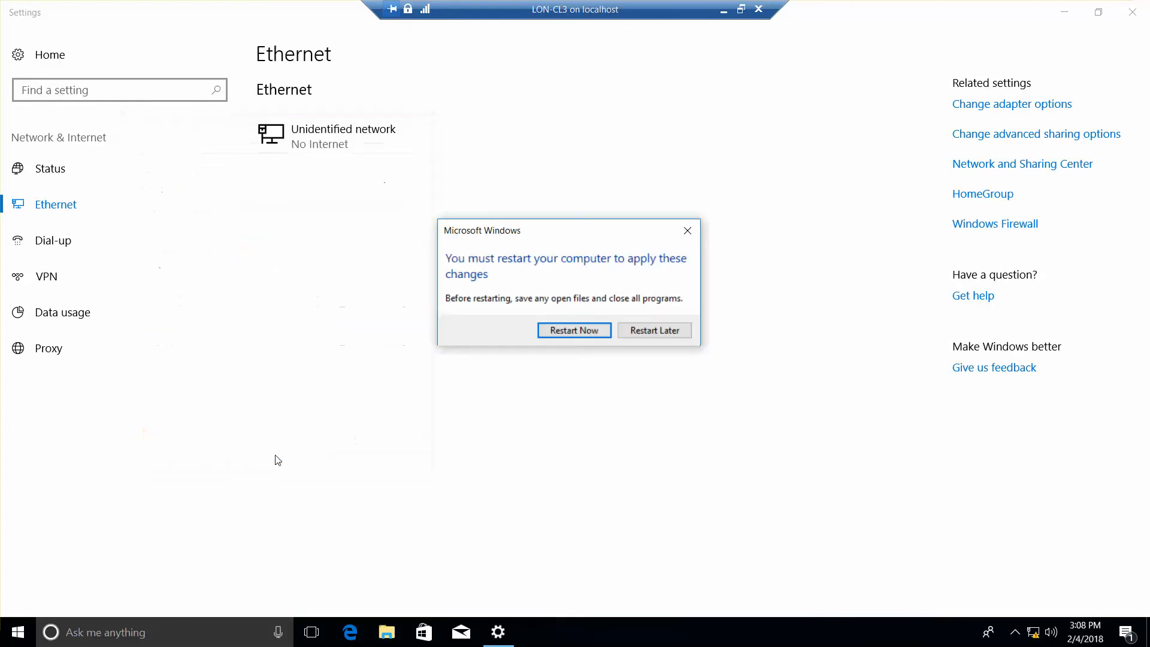
click(667, 331)
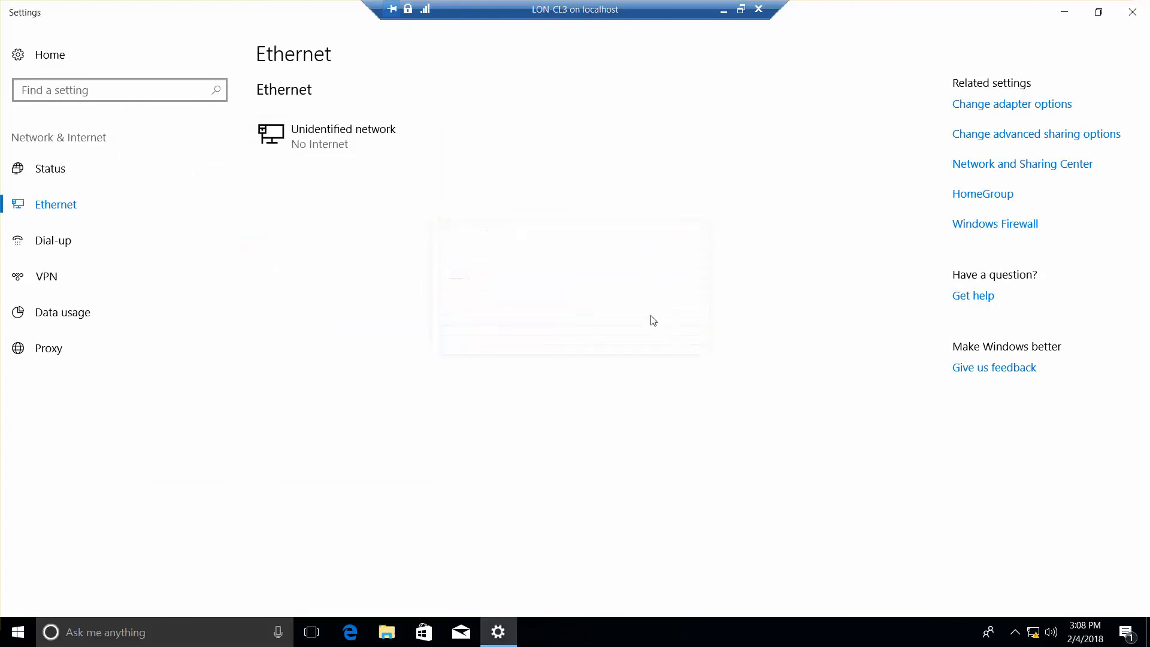
click(1140, 16)
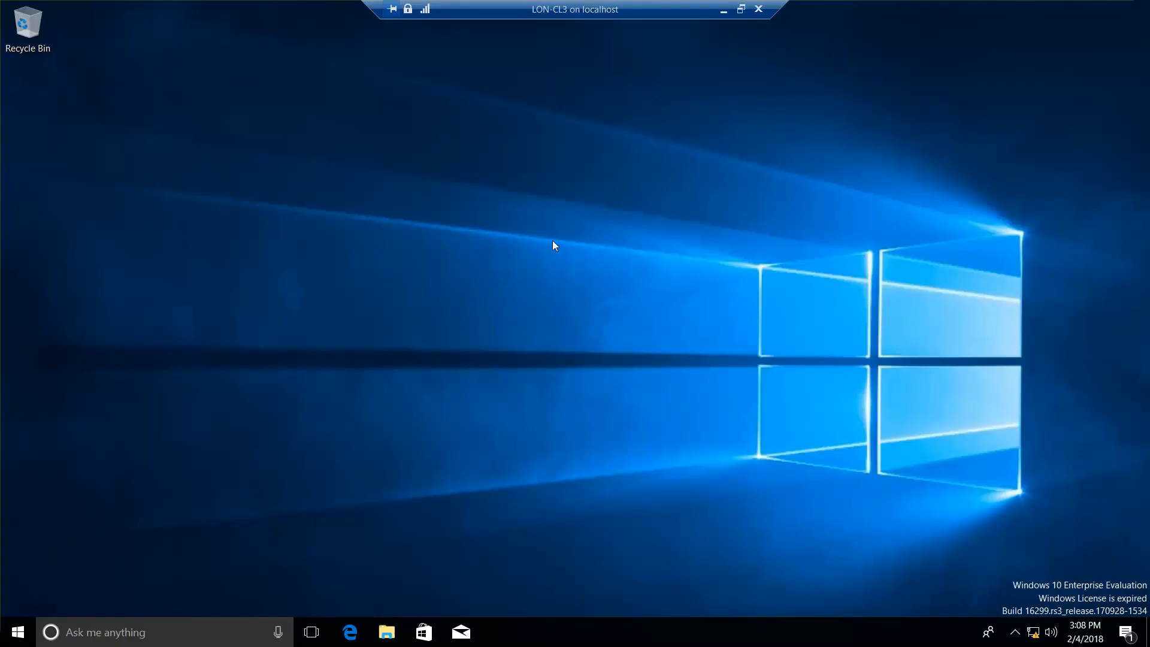
Shut down LON-CL3's Windows from the Start menu and minimize its window to reveal Hyper-V Manager.
right_click(27, 632)
mouse_move(117, 590)
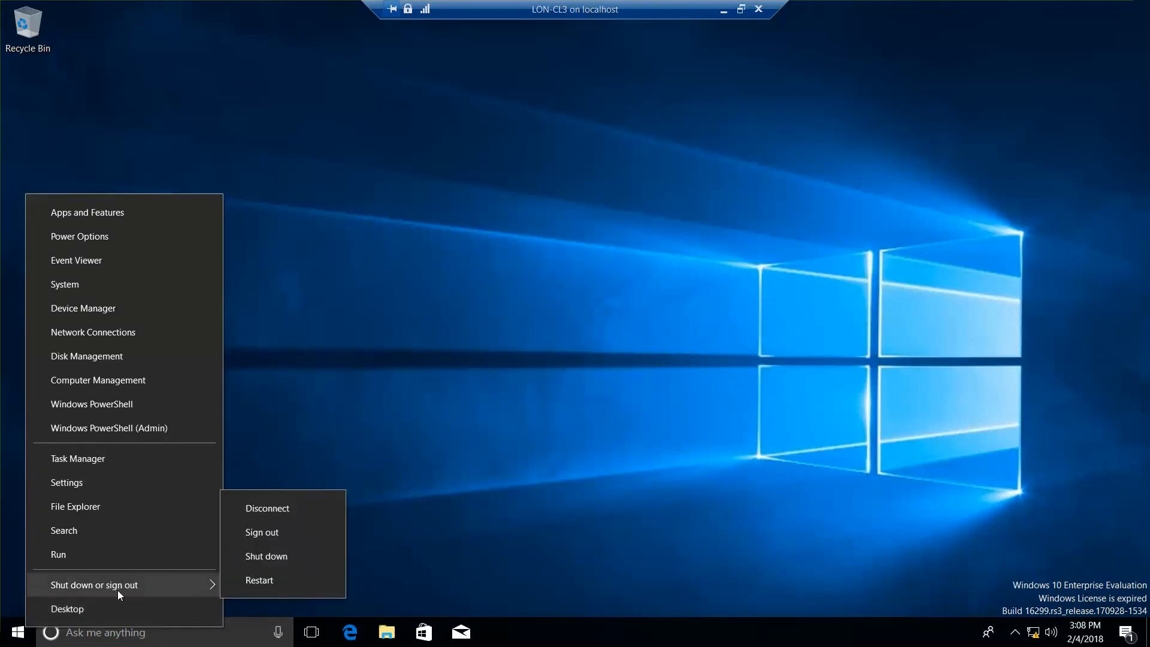
click(286, 555)
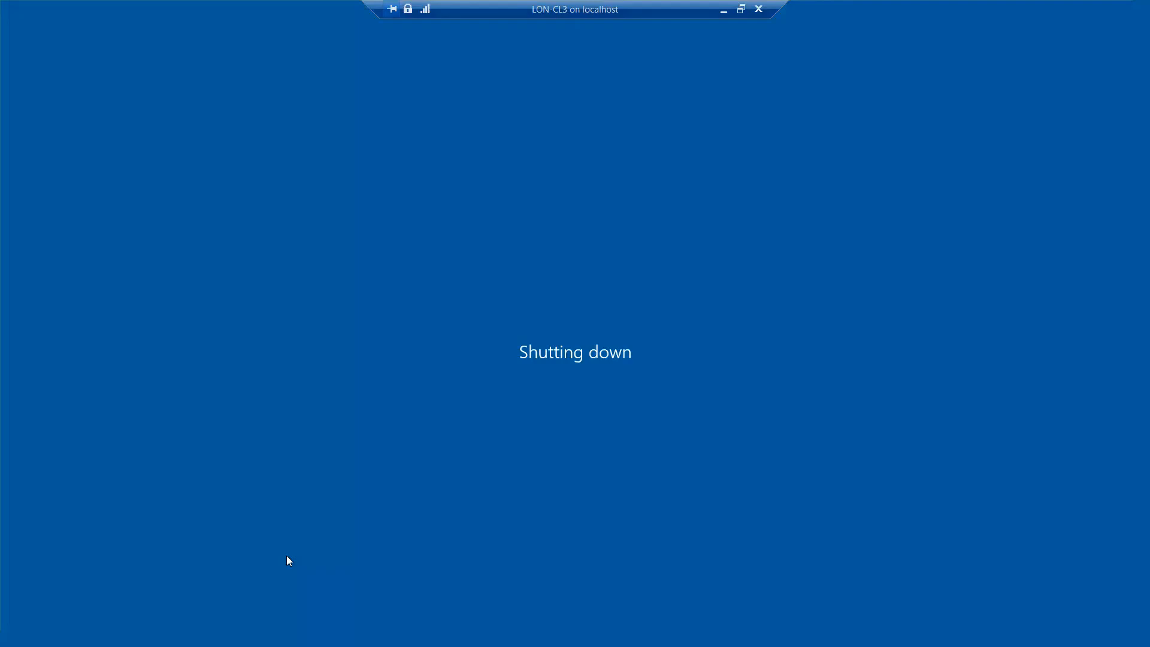
click(740, 9)
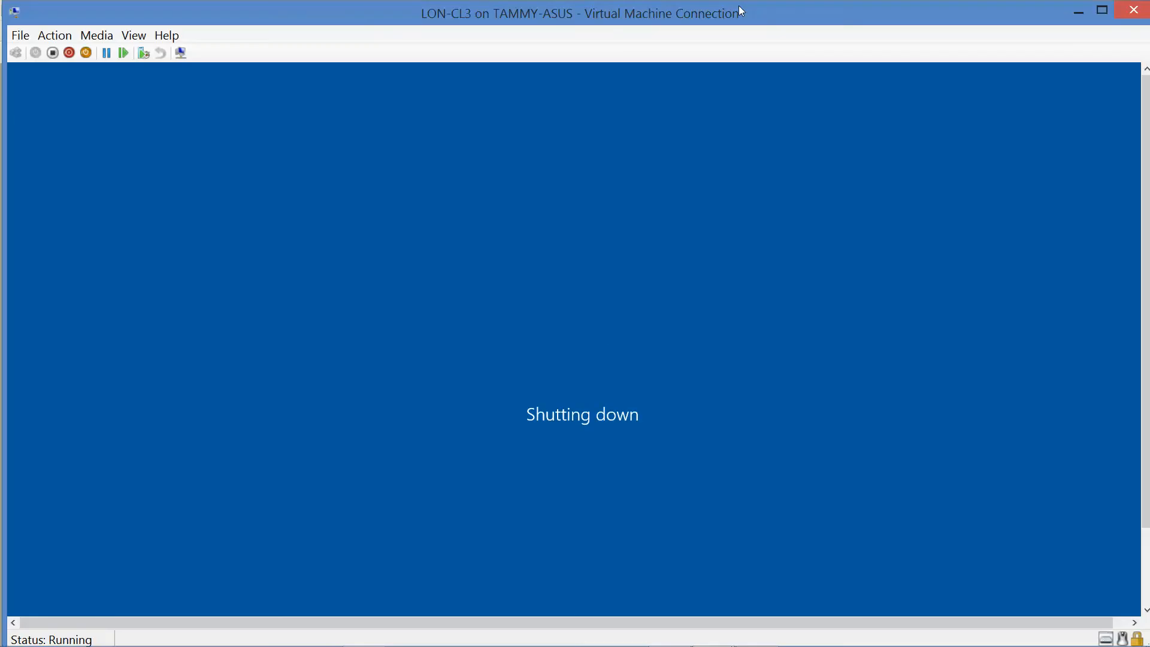
click(1077, 12)
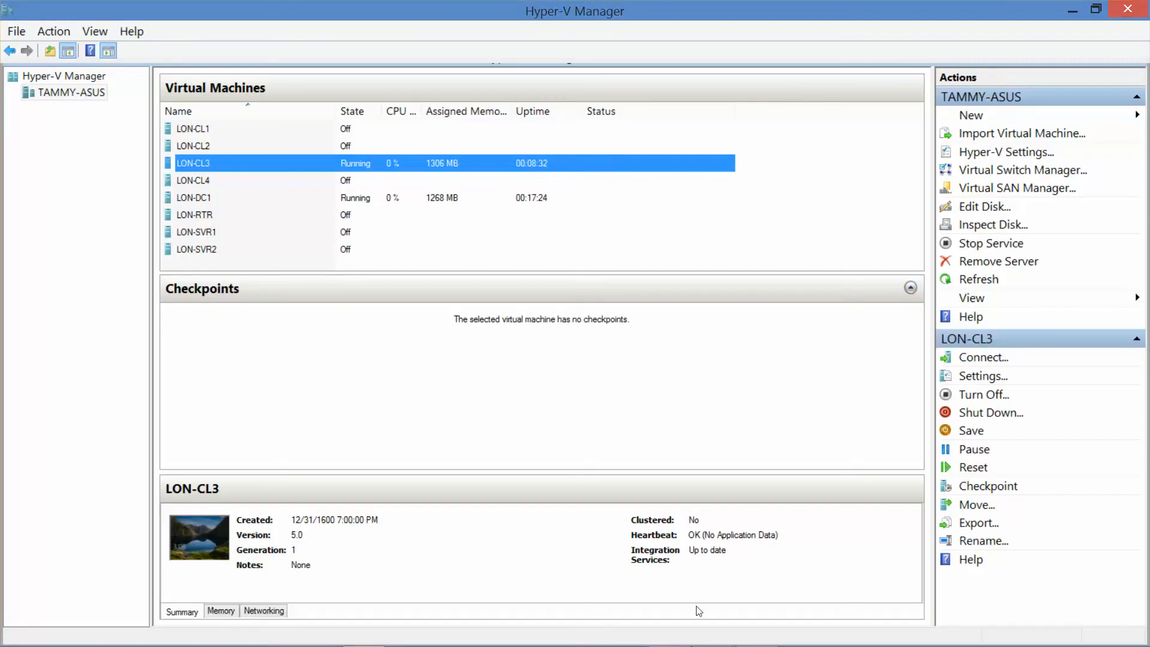
mouse_move(666, 644)
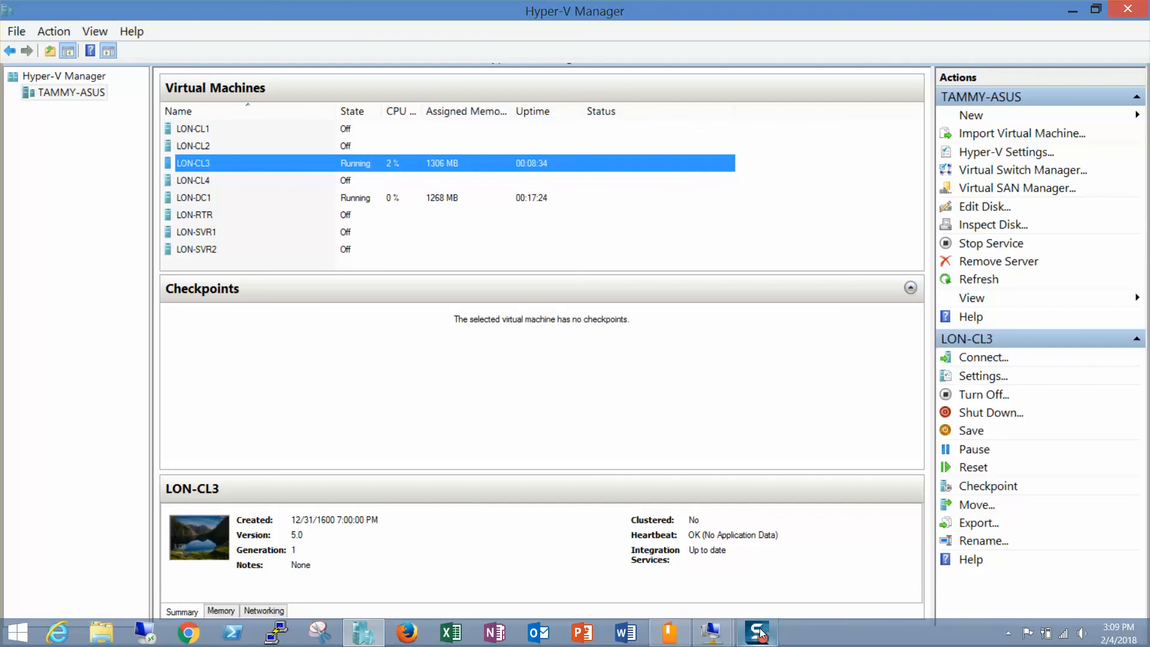